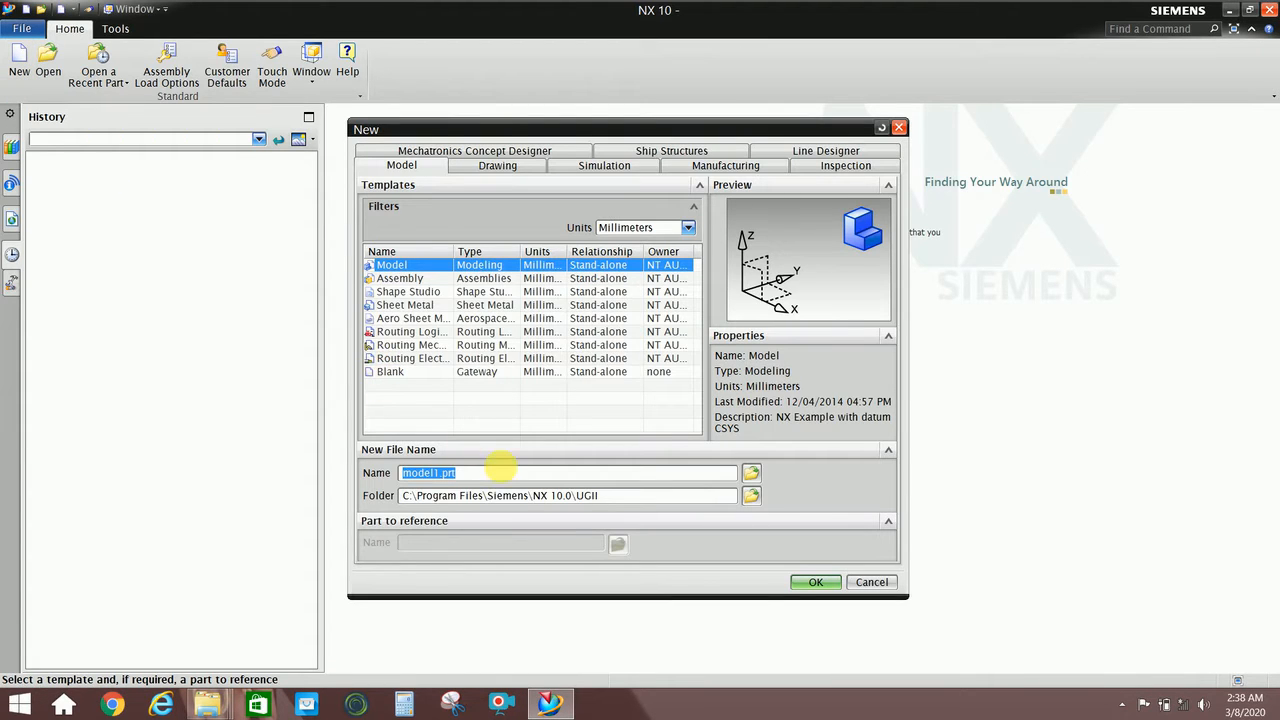
Create a new millimetre model part named Practice2 in the UG NX folder on the Desktop
click(493, 477)
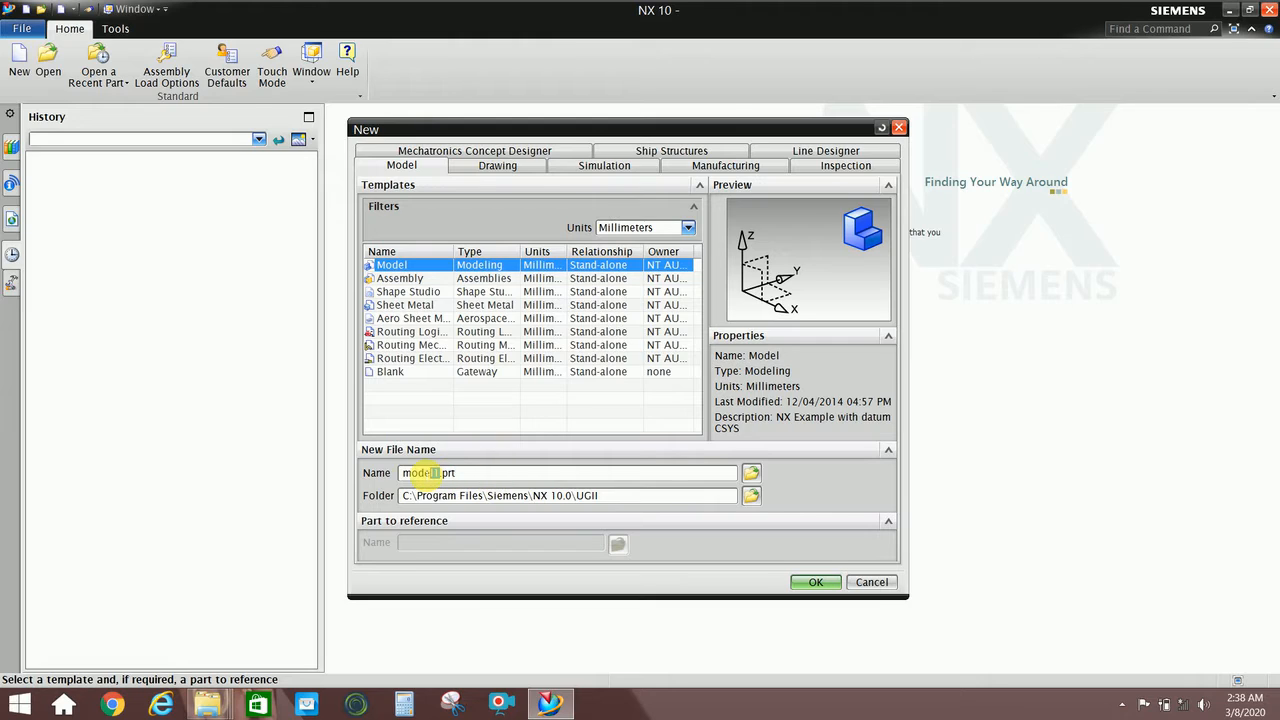
double_click(416, 473)
text(Practice2)
click(752, 502)
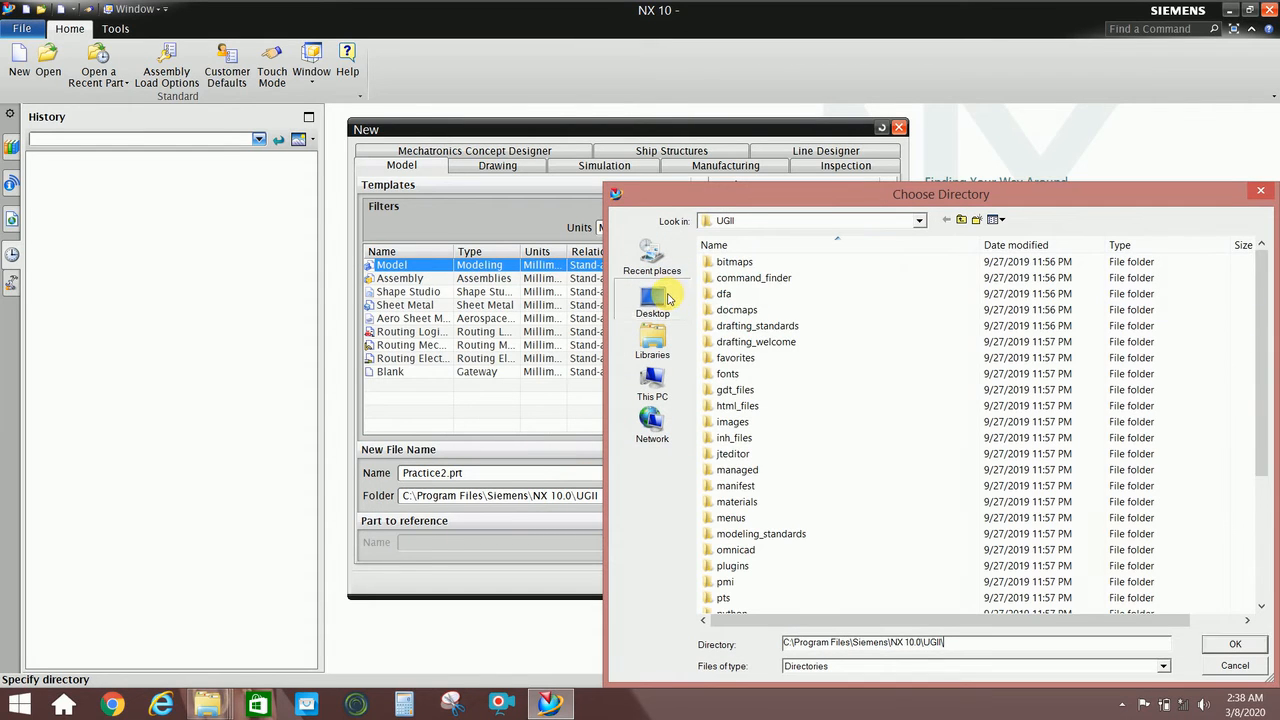
click(654, 300)
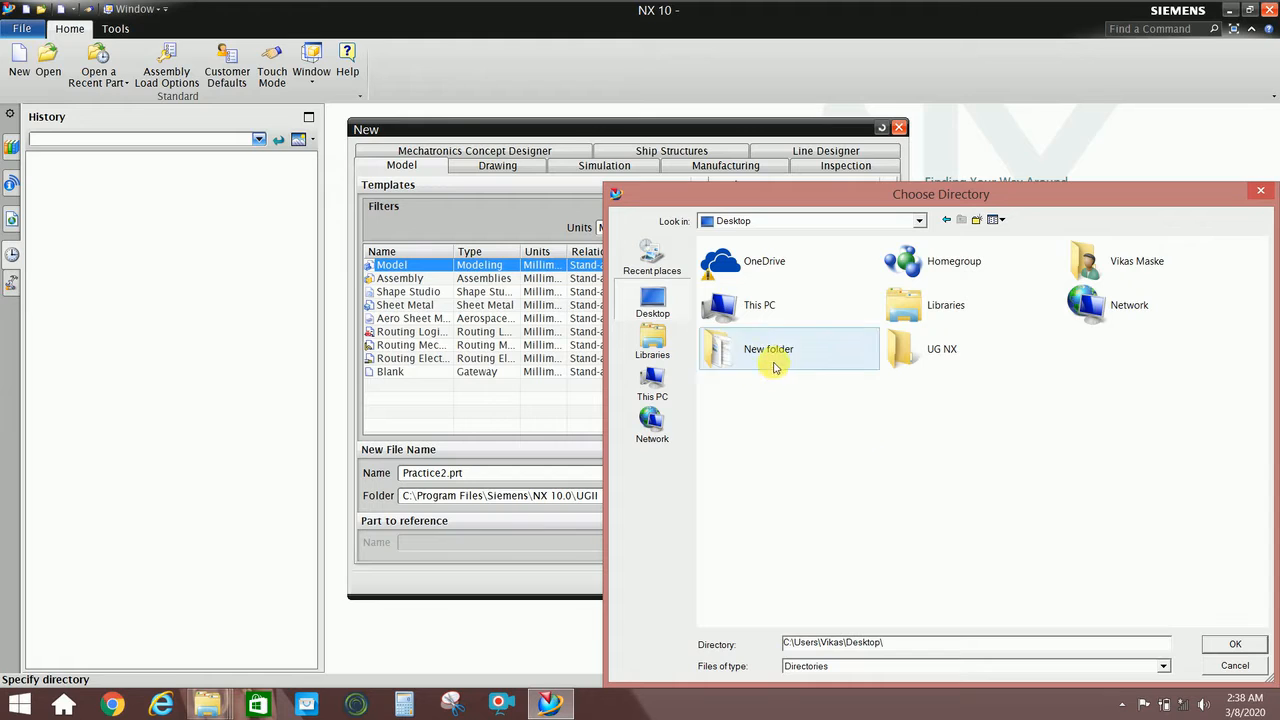
click(908, 356)
double_click(908, 356)
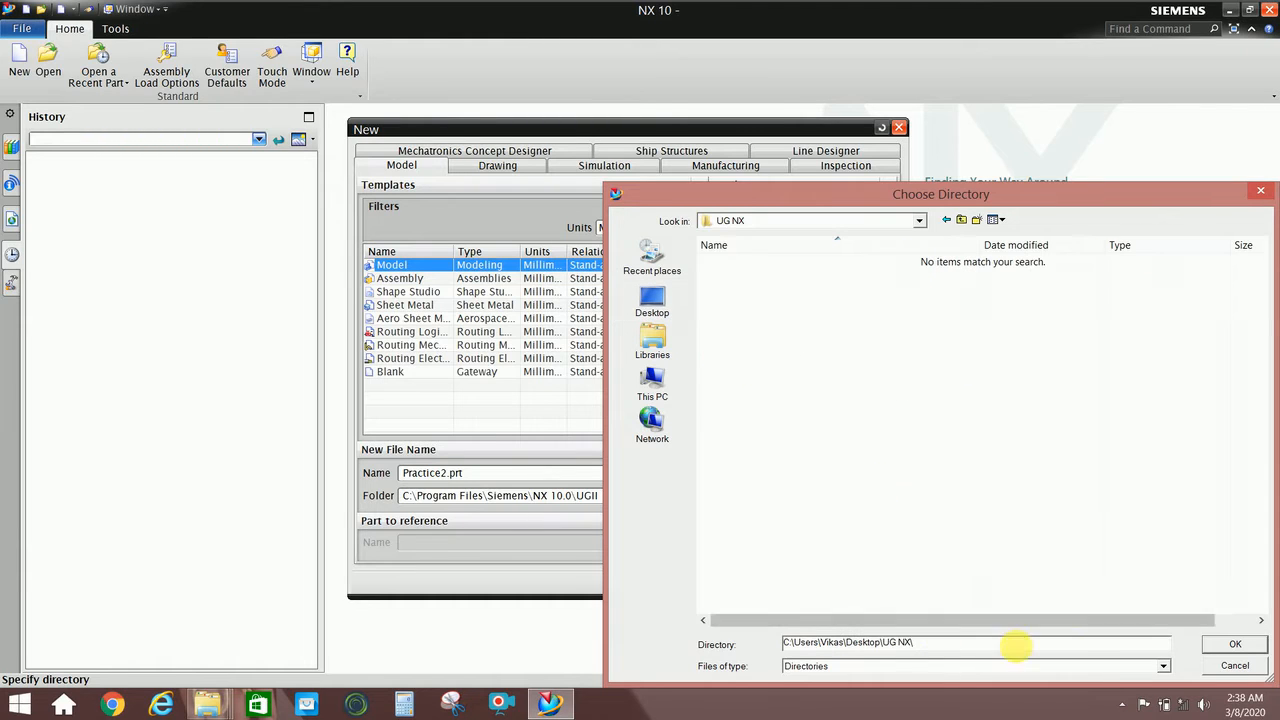
click(1216, 650)
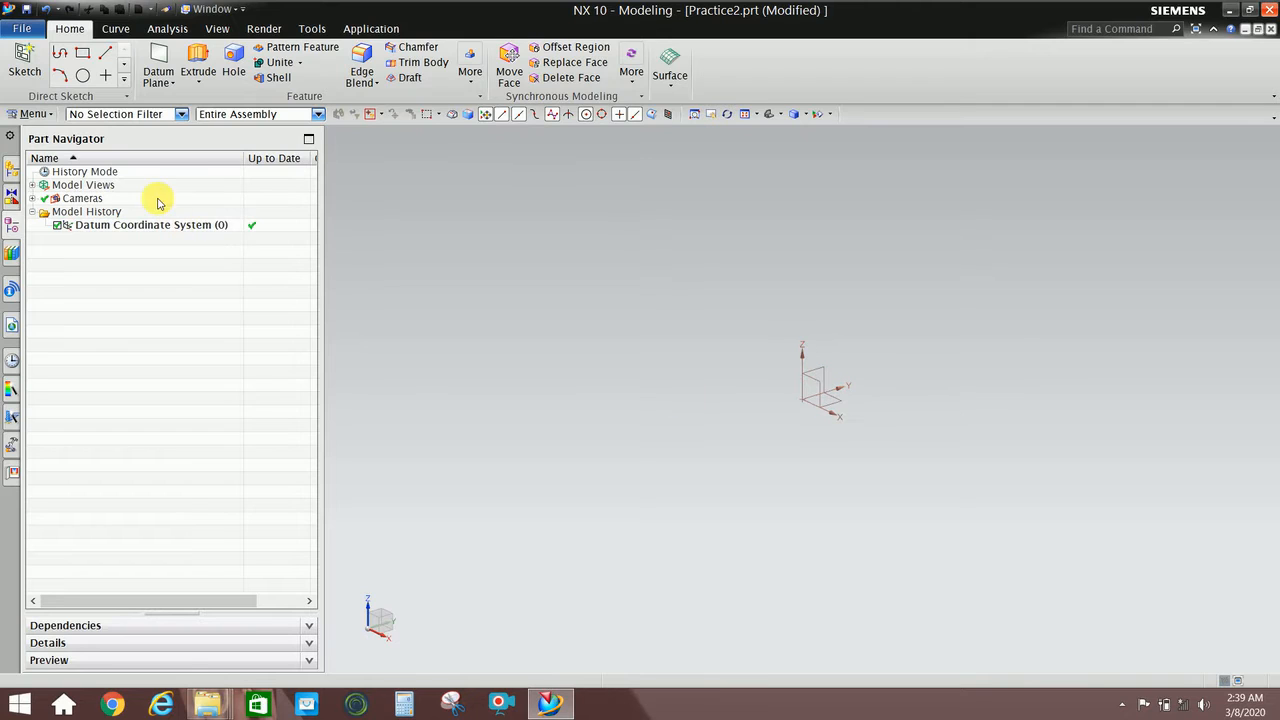
Start a sketch in the task environment on the XZ datum plane with the X axis as horizontal reference
click(40, 114)
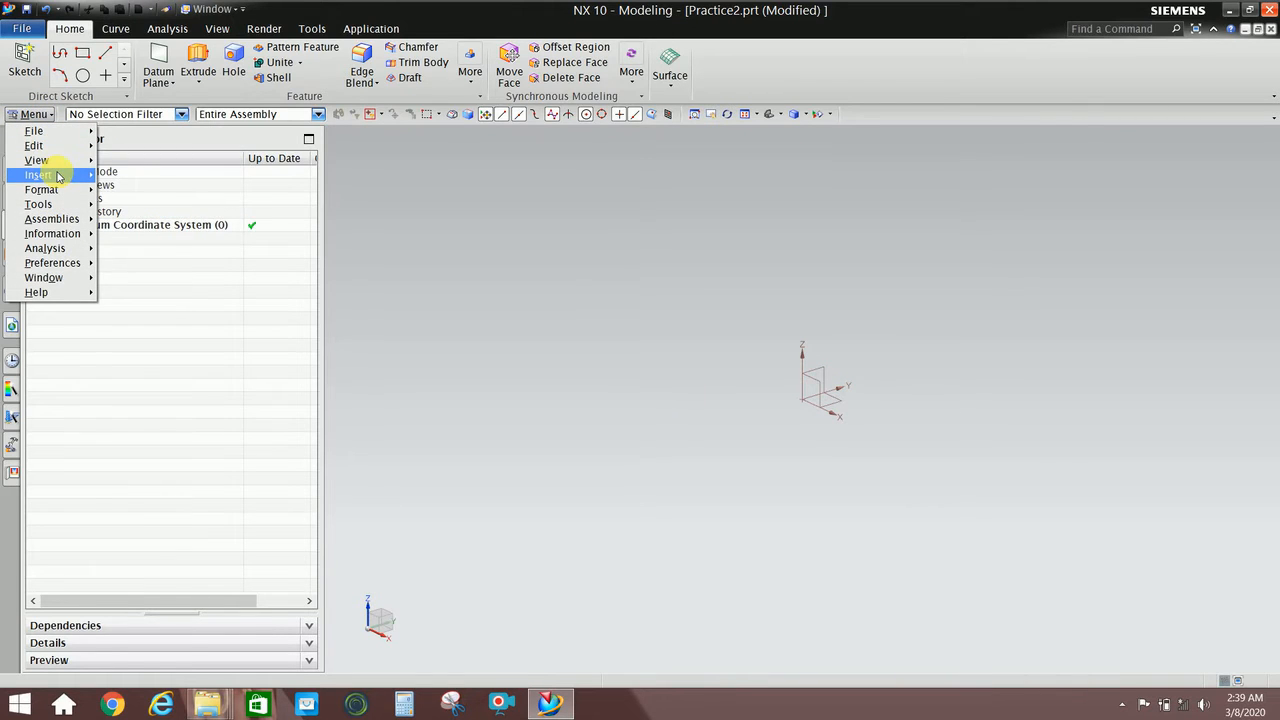
mouse_move(58, 177)
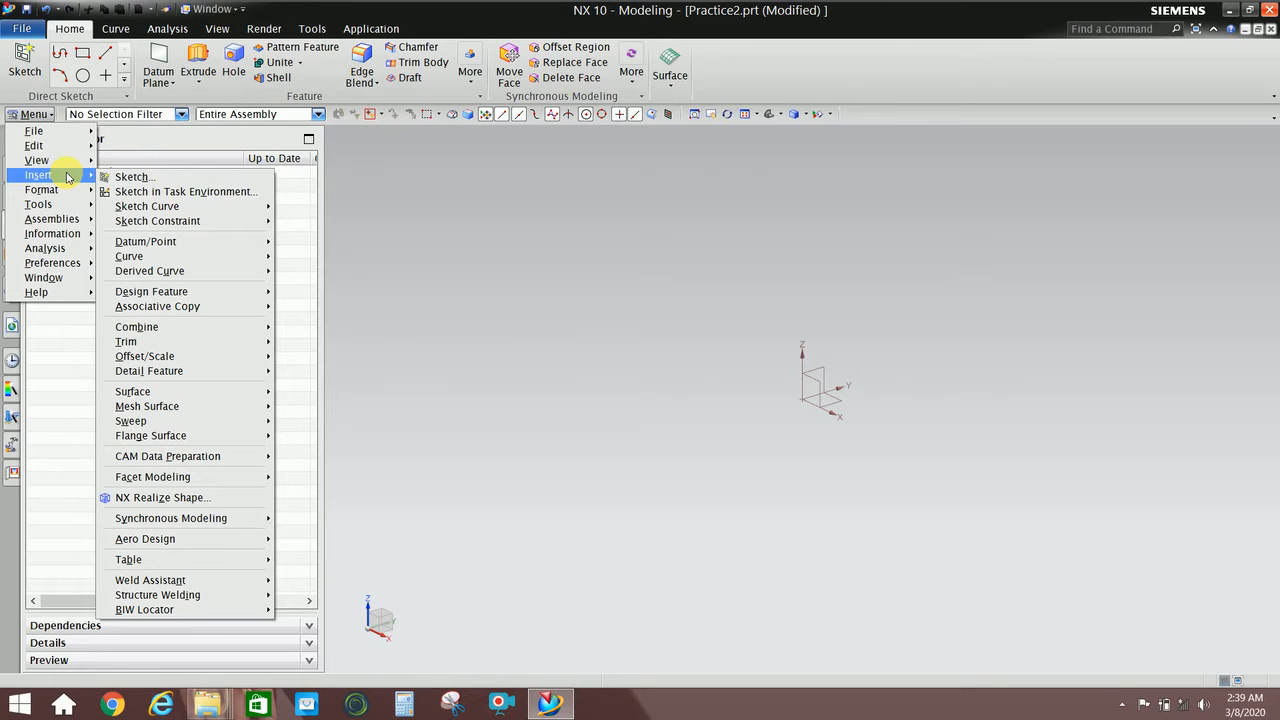
click(135, 191)
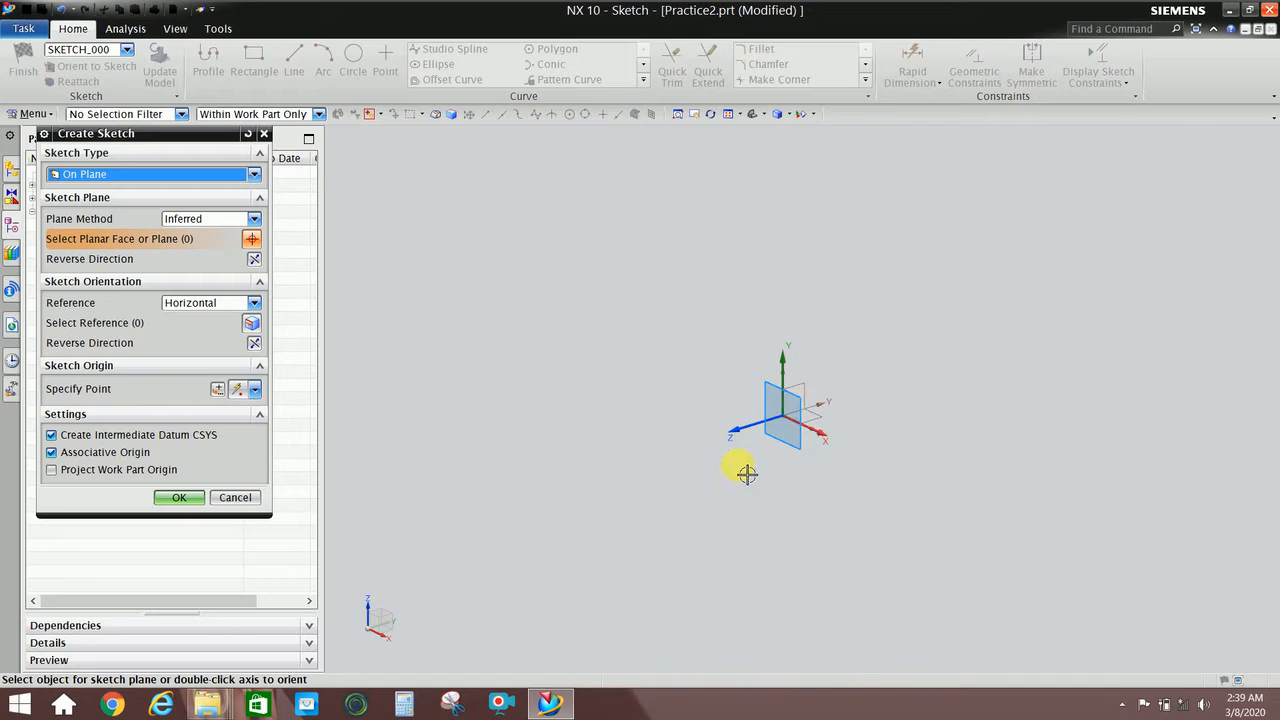
click(806, 405)
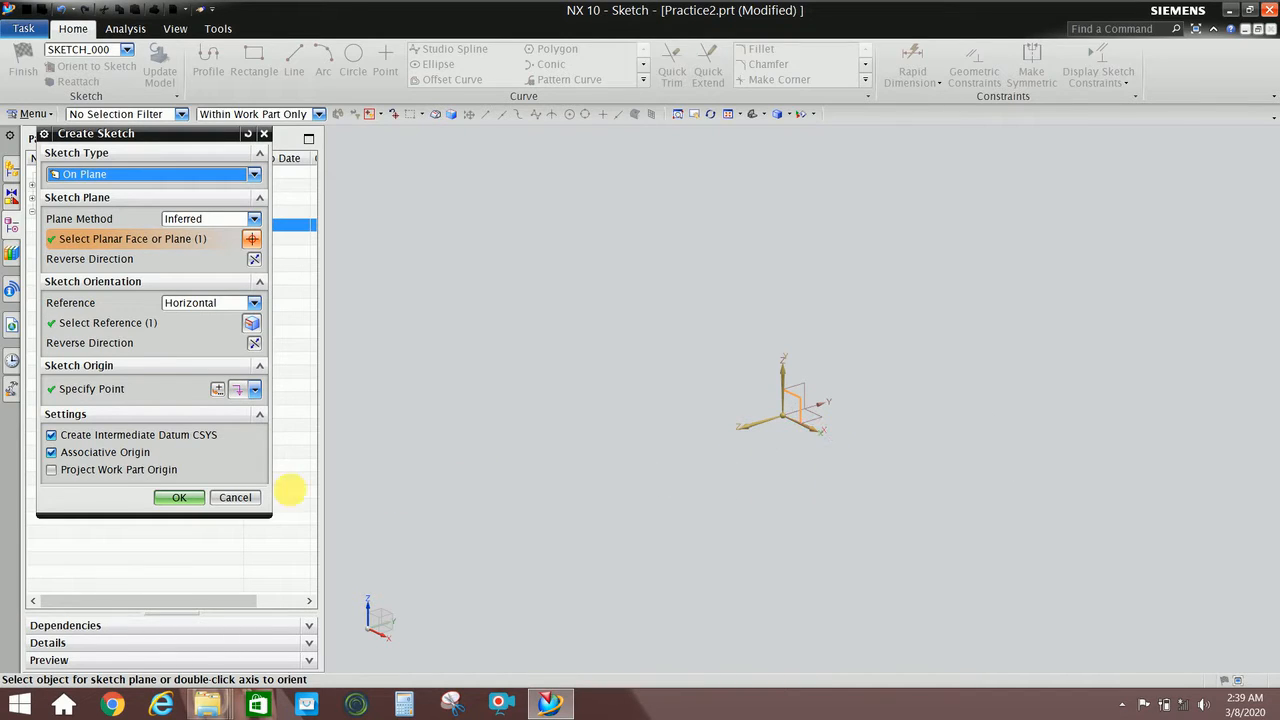
click(164, 329)
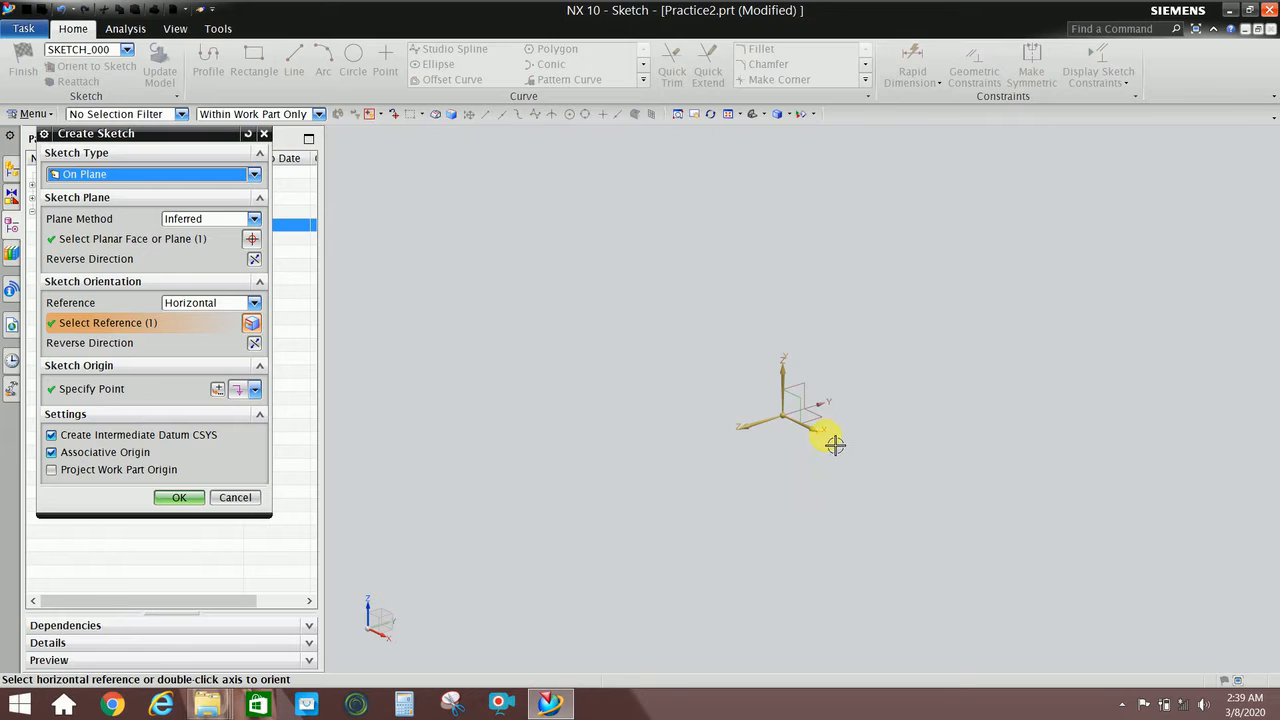
scroll(832, 447, up, 2)
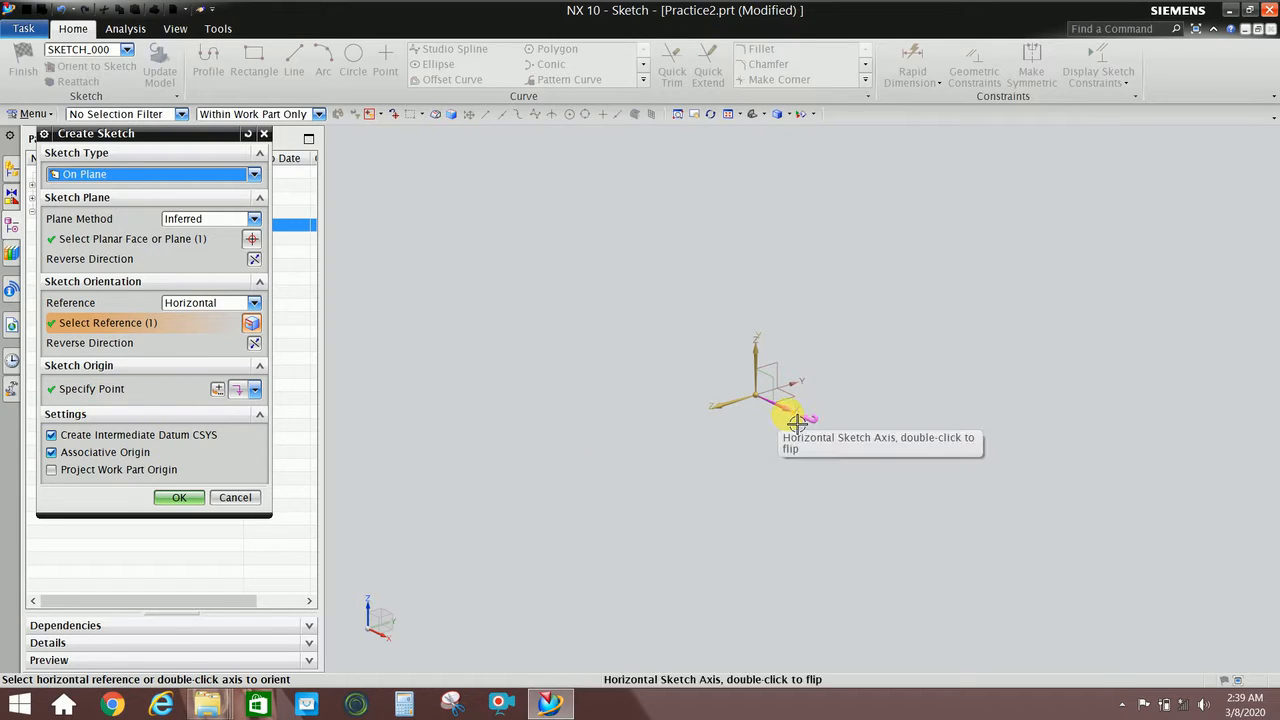
click(179, 500)
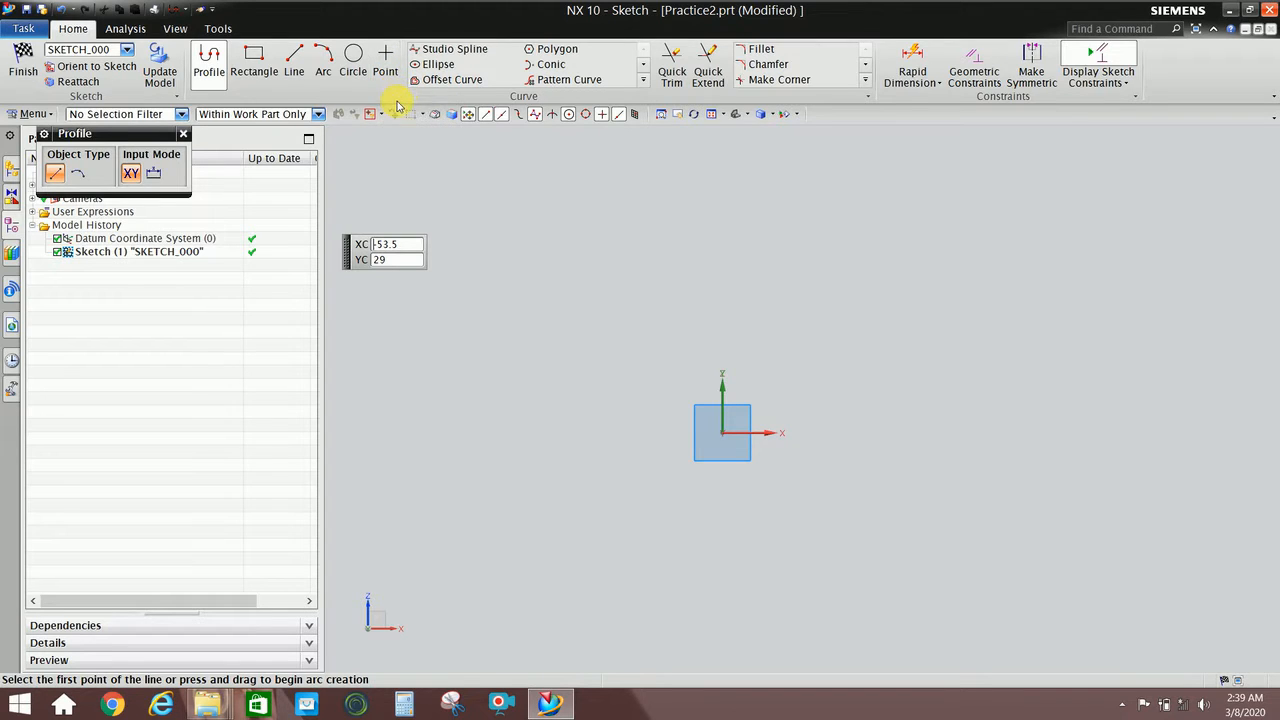
key(Escape)
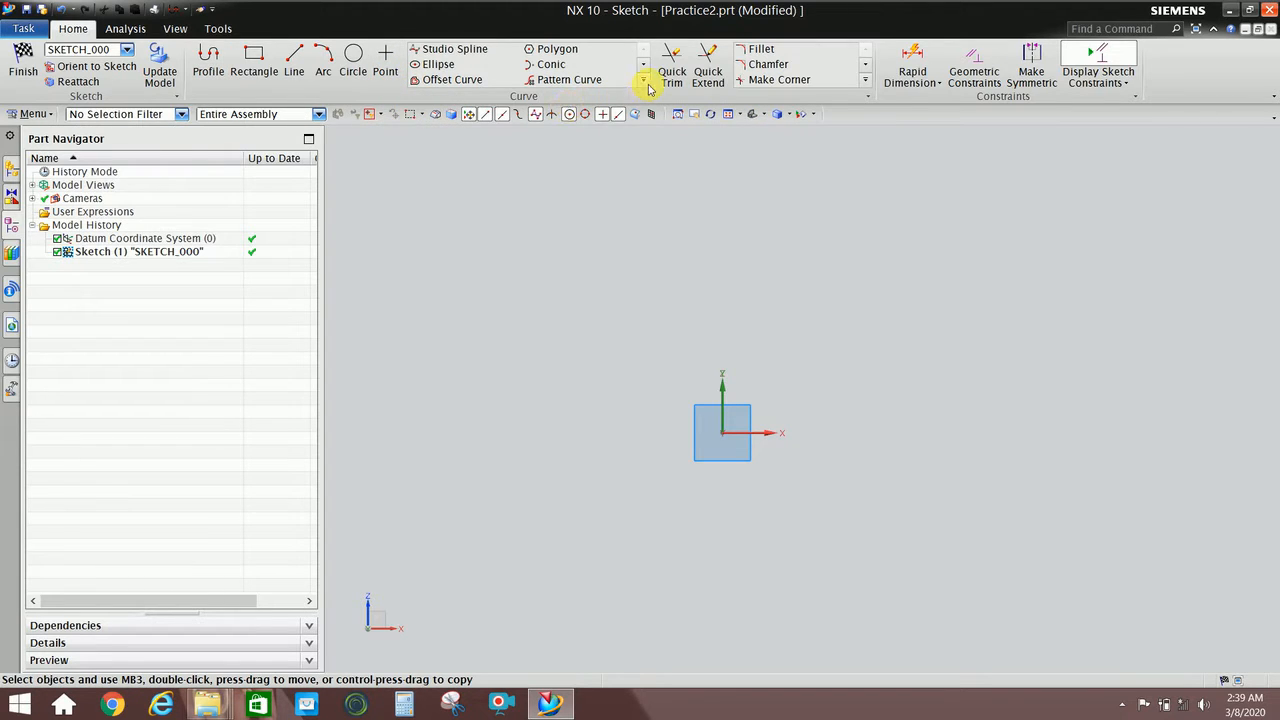
click(645, 84)
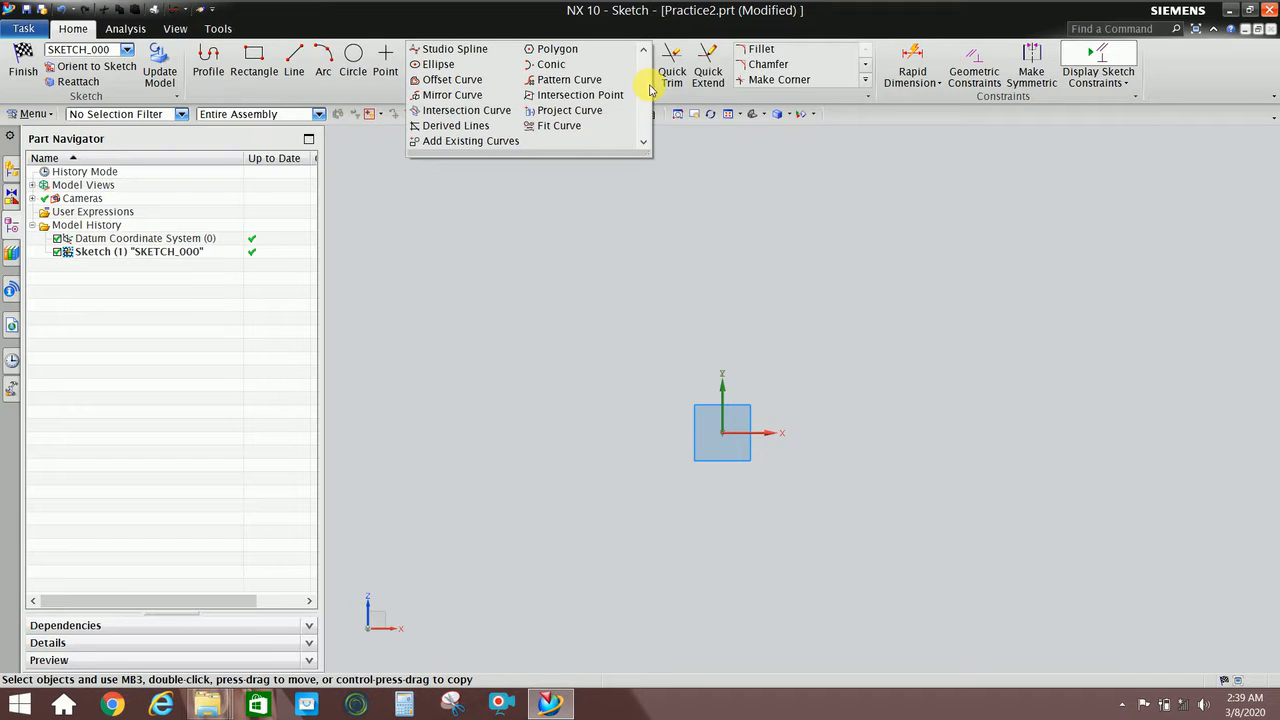
click(865, 80)
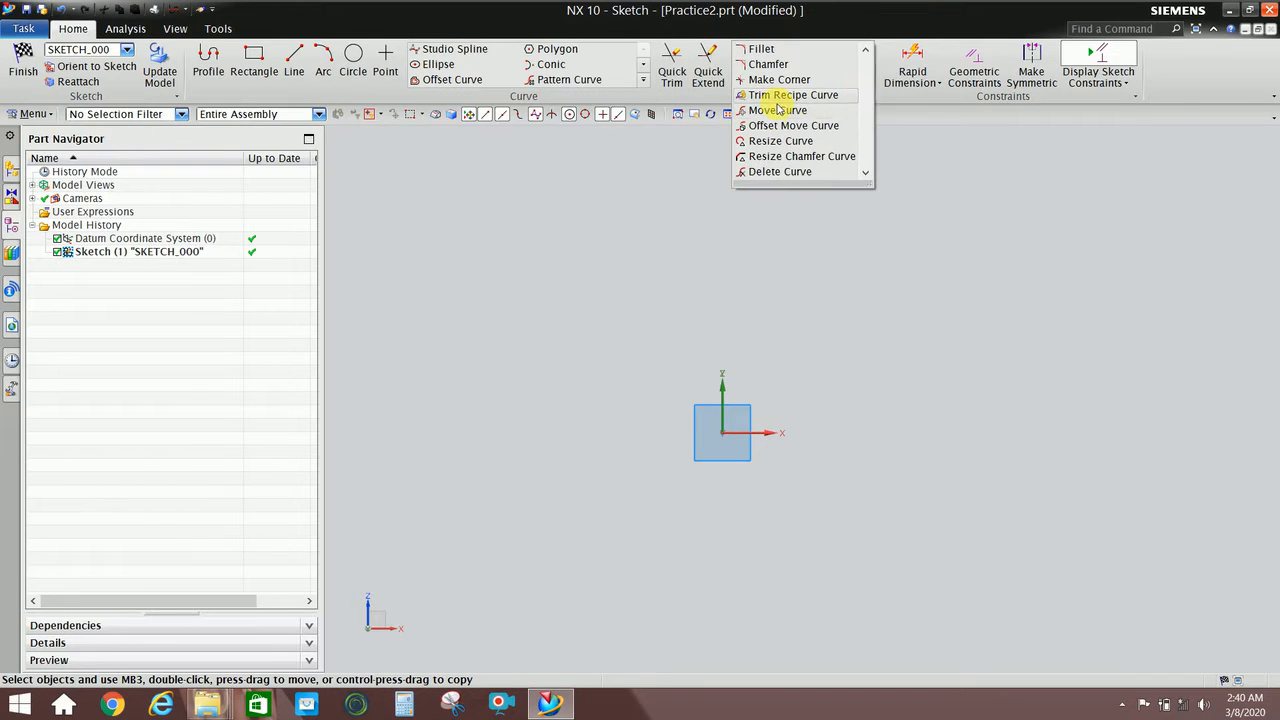
click(645, 84)
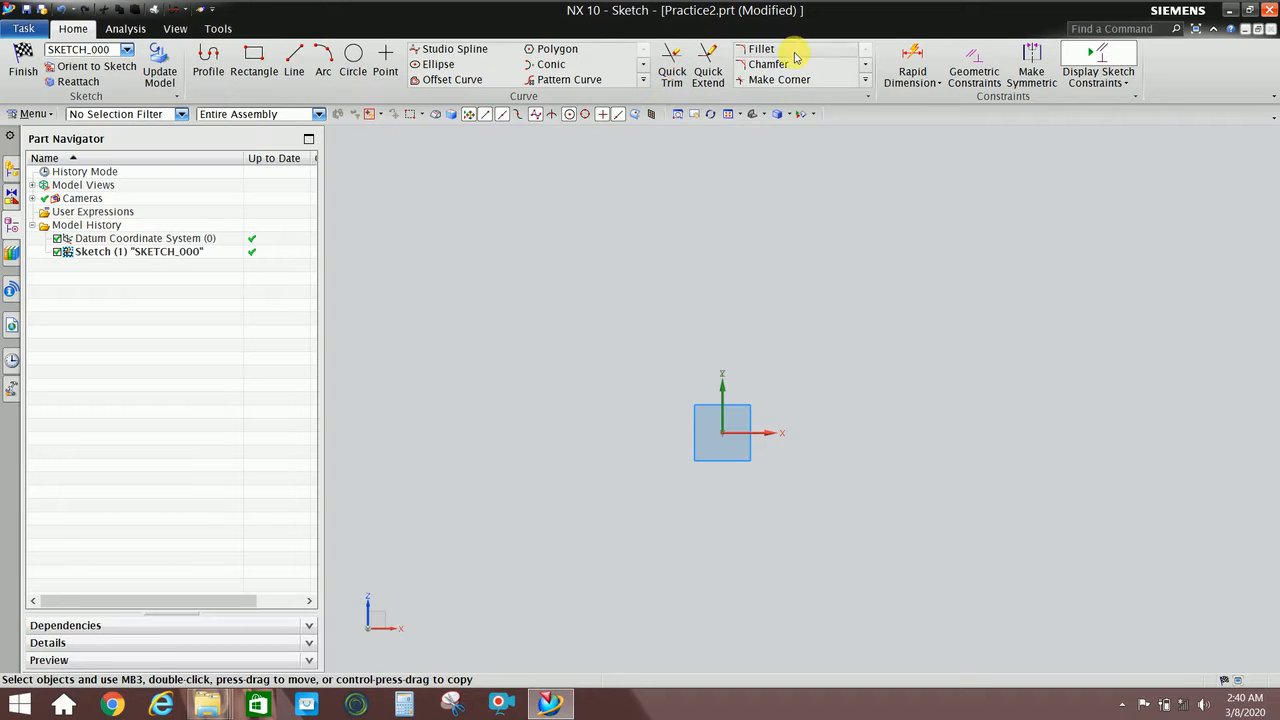
click(866, 84)
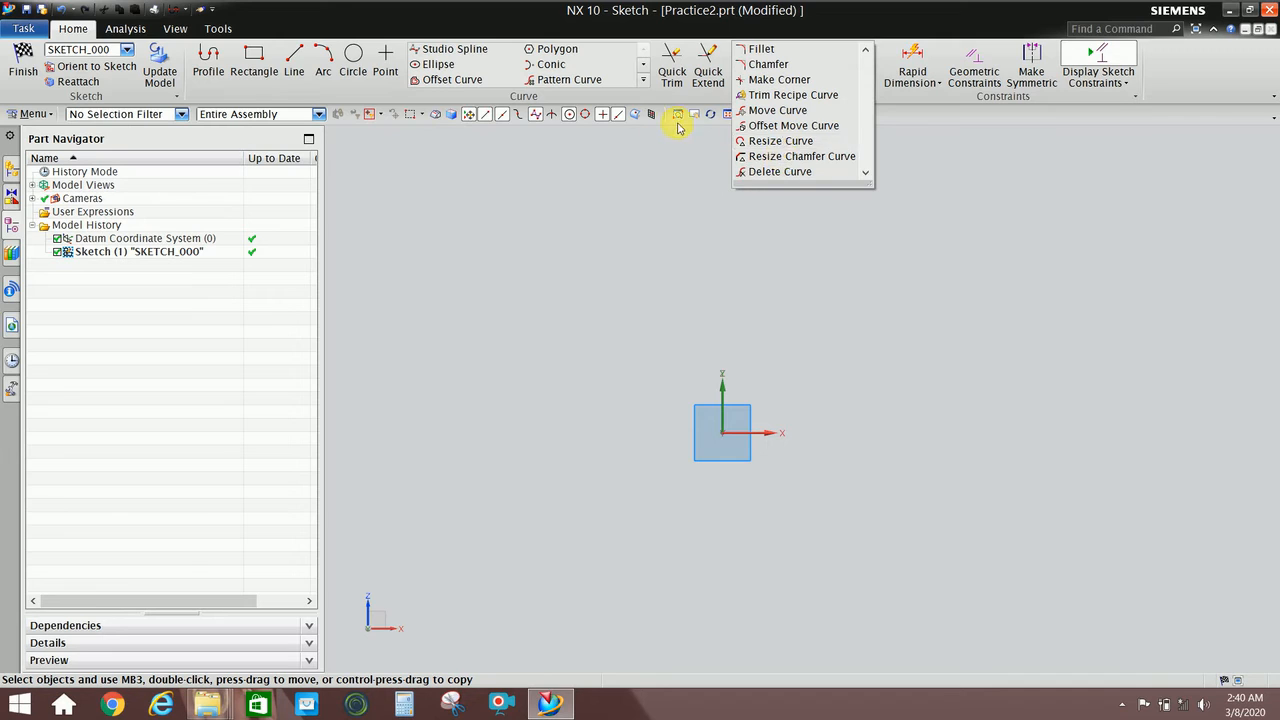
Draw an inclined trial line about 37.5 mm long above the sketch origin and delete it
click(297, 78)
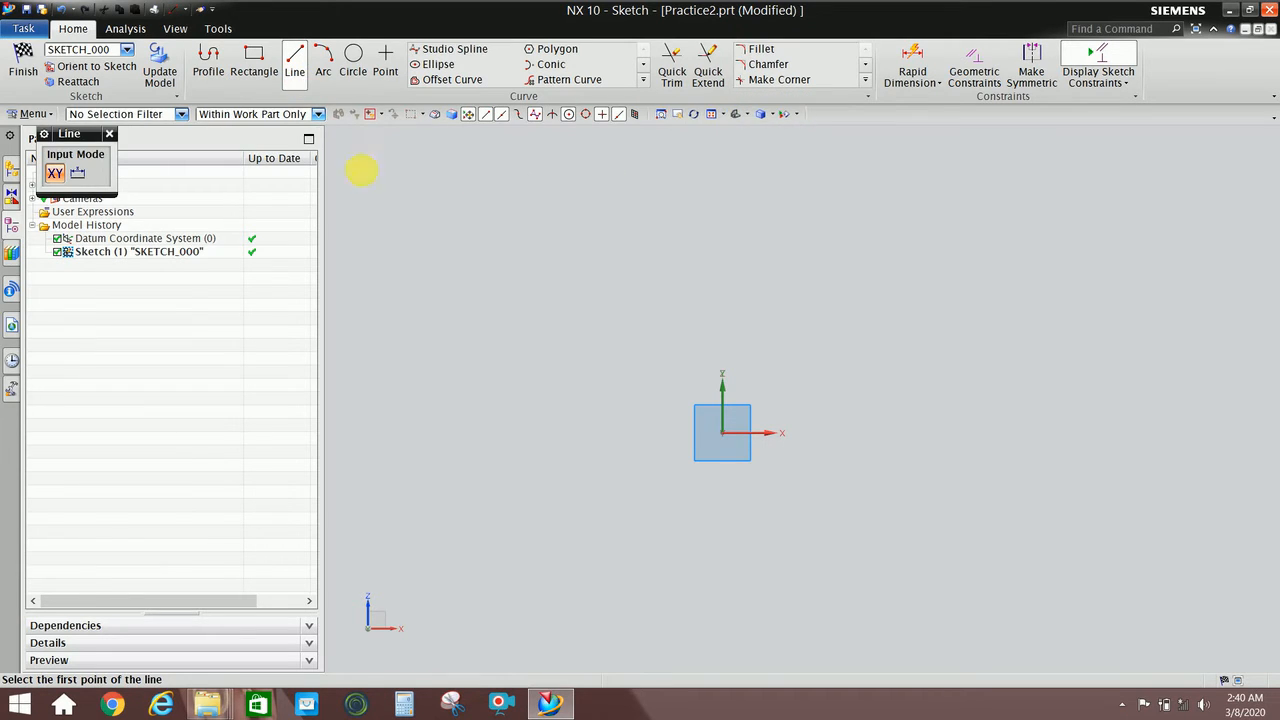
click(626, 361)
click(876, 239)
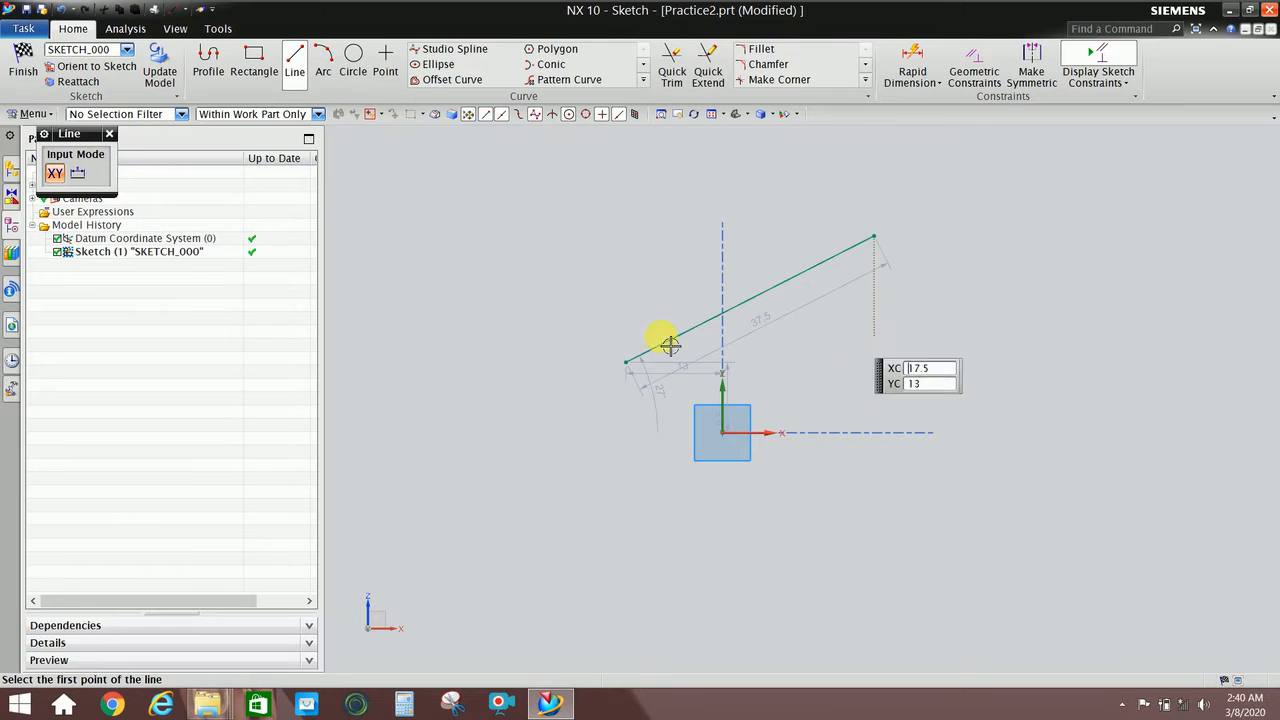
click(109, 133)
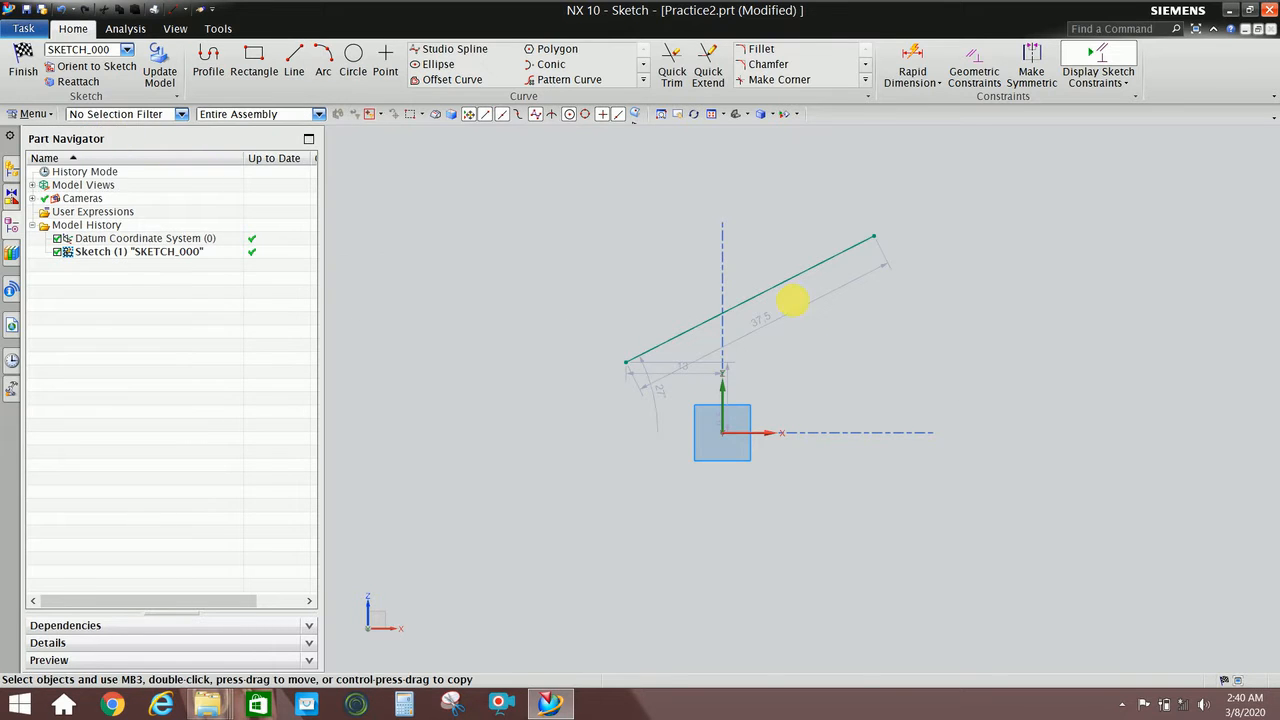
click(796, 285)
key(Delete)
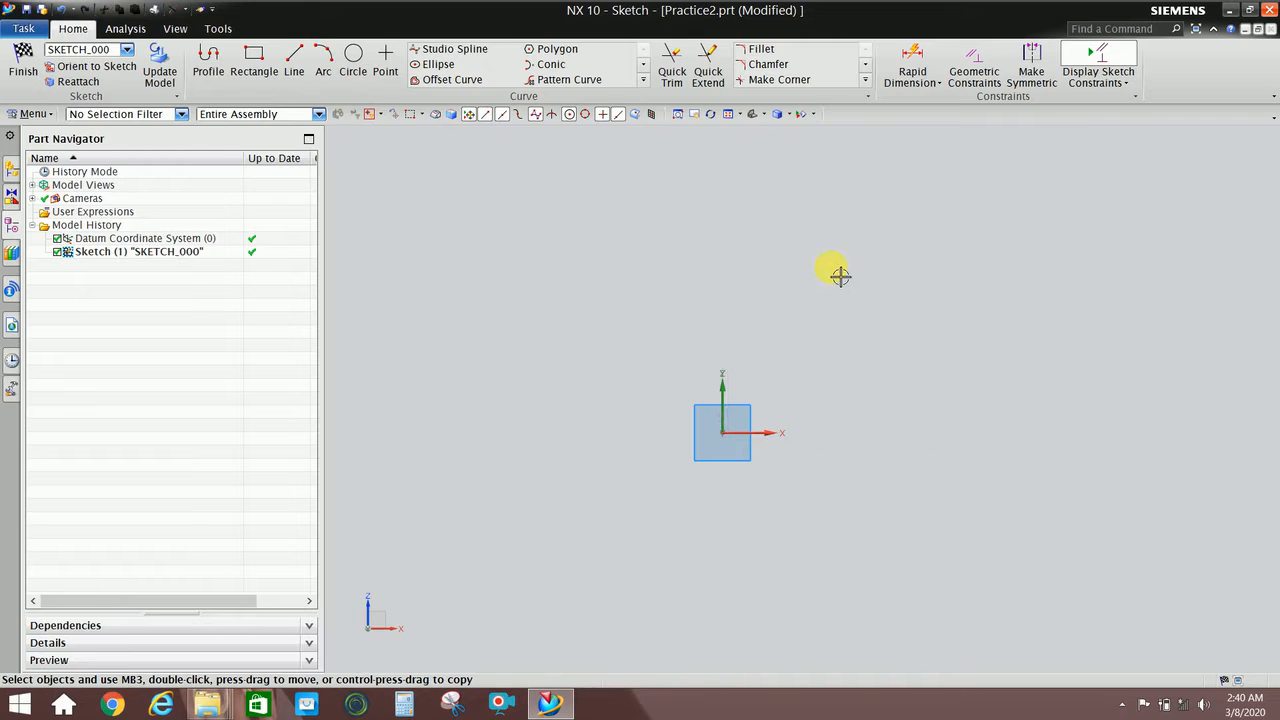
Turn off Continuous Auto Dimensioning and Create Inferred Constraints for the sketch
click(1100, 82)
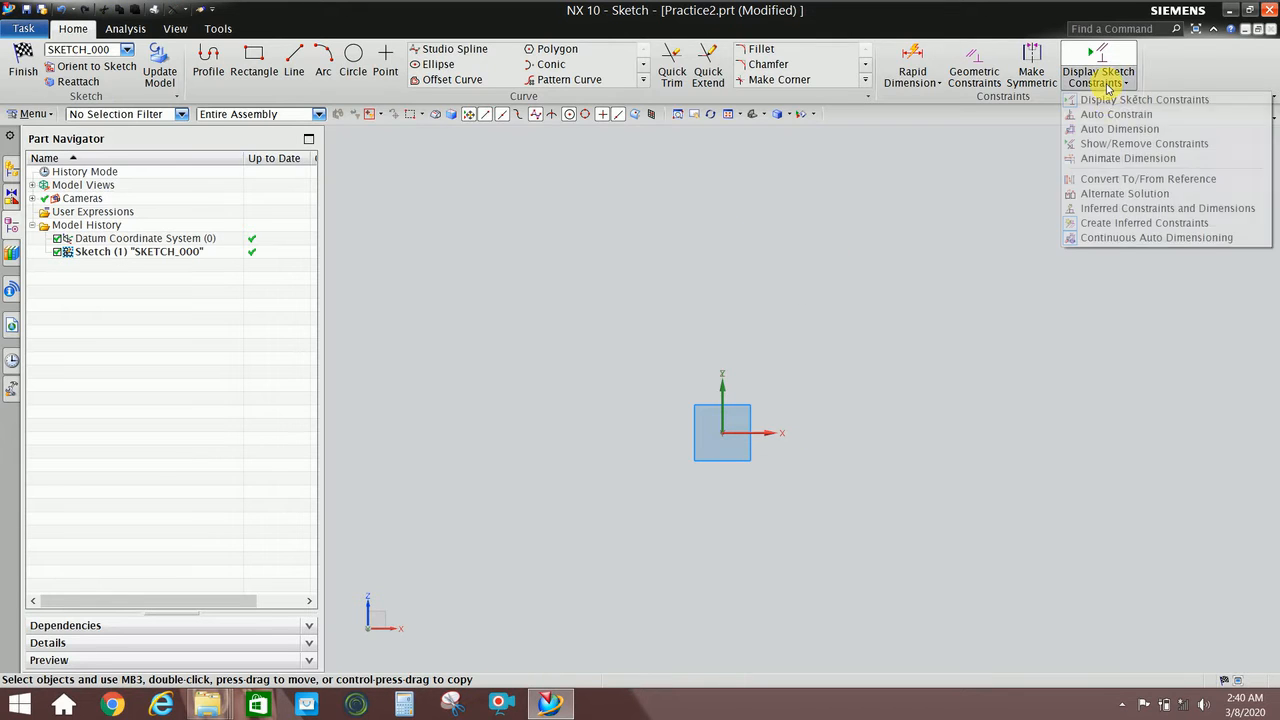
click(1080, 240)
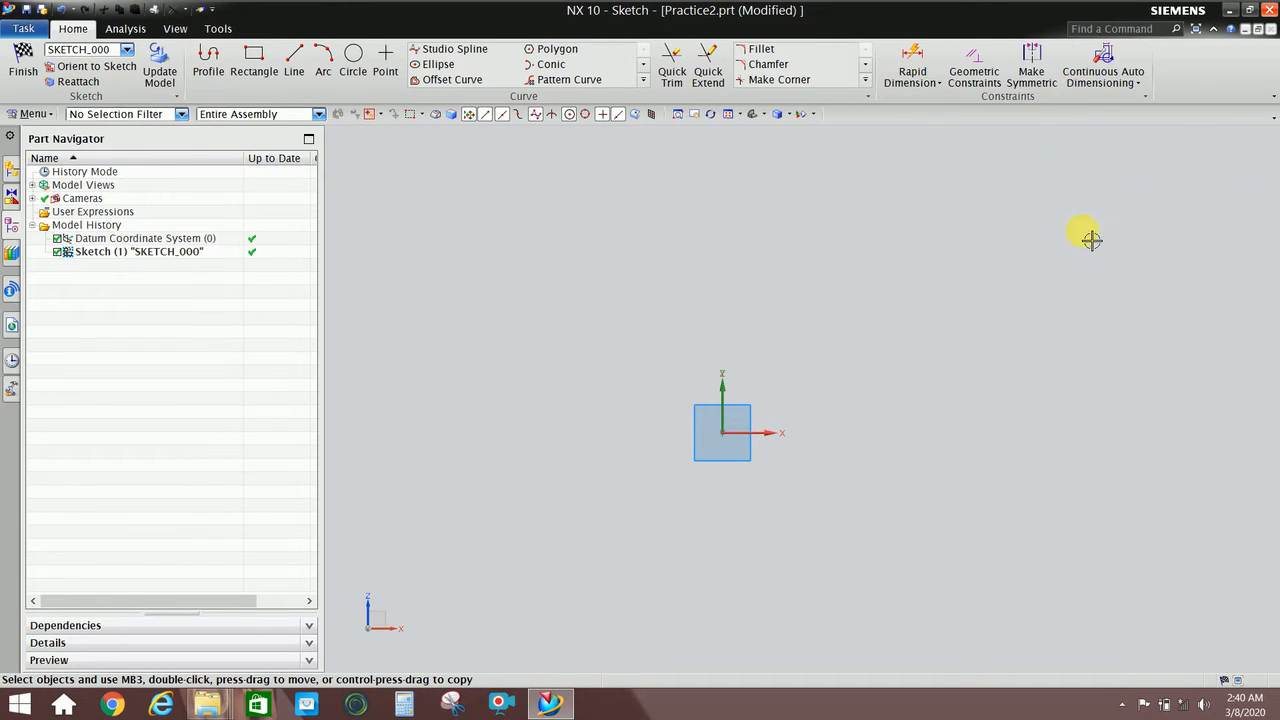
click(1090, 80)
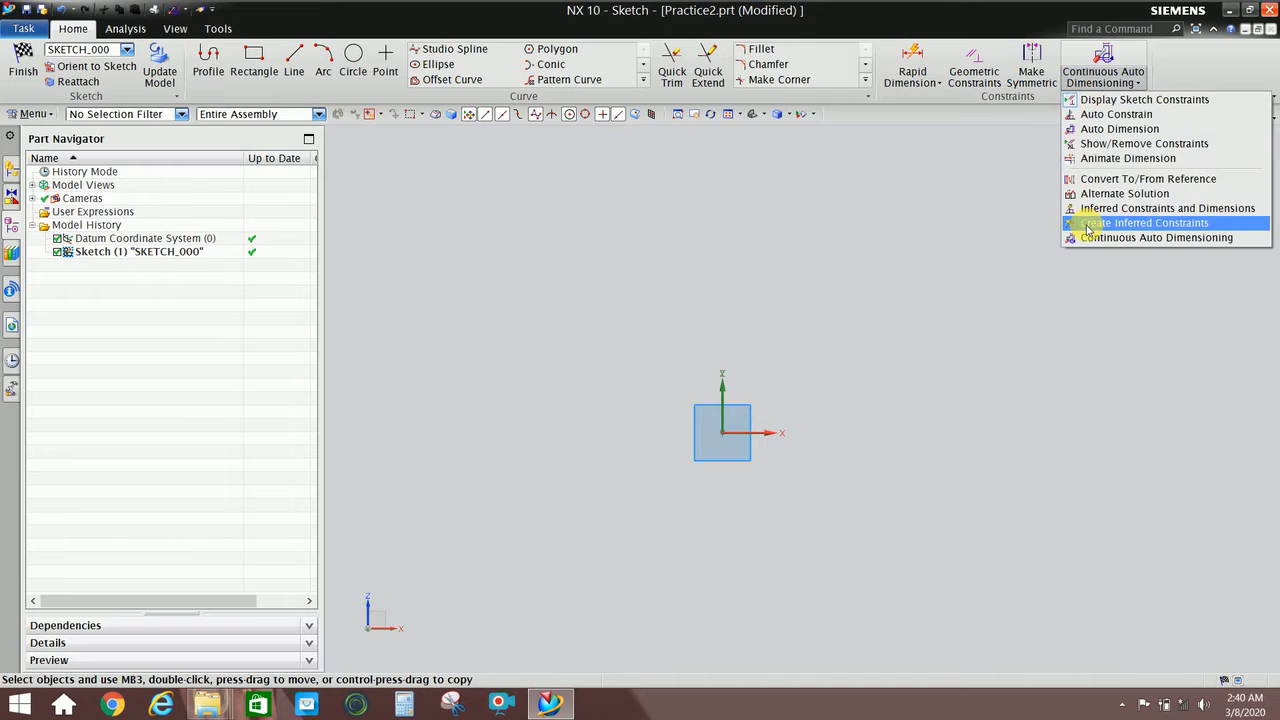
click(1088, 225)
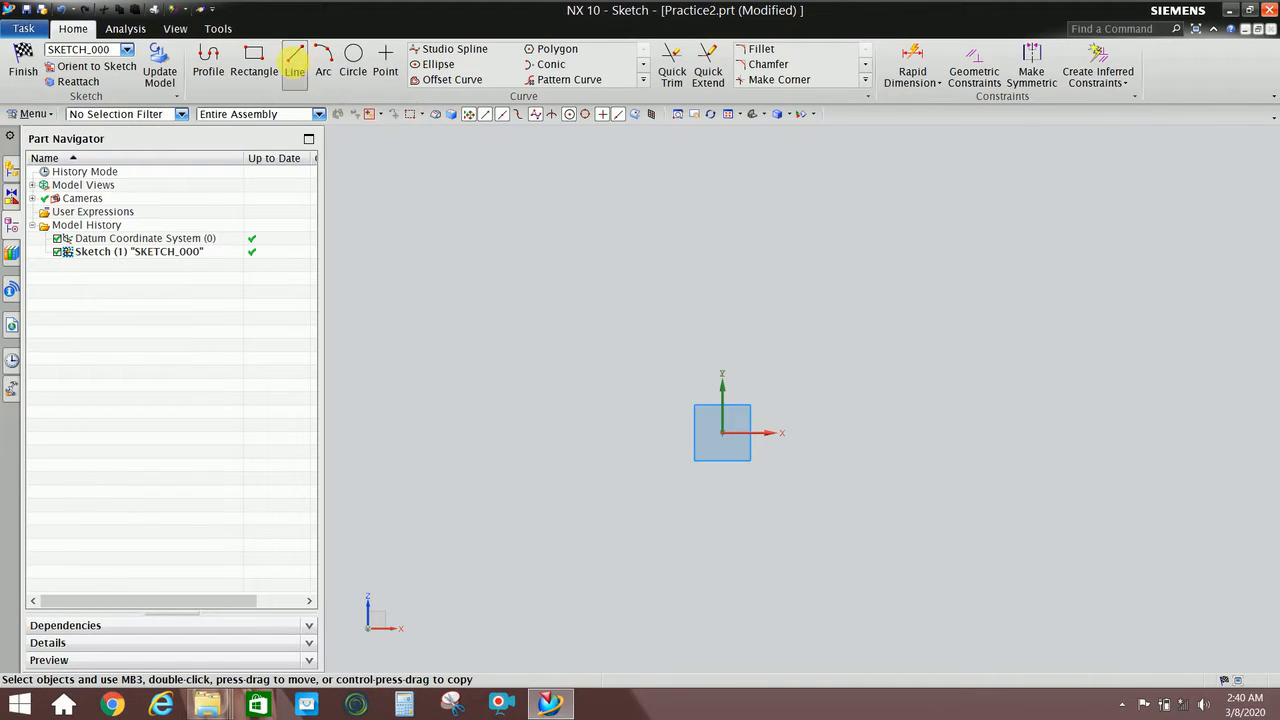
Sketch a single inclined line rising to the right, above and to the left of the sketch origin
click(298, 78)
key(Escape)
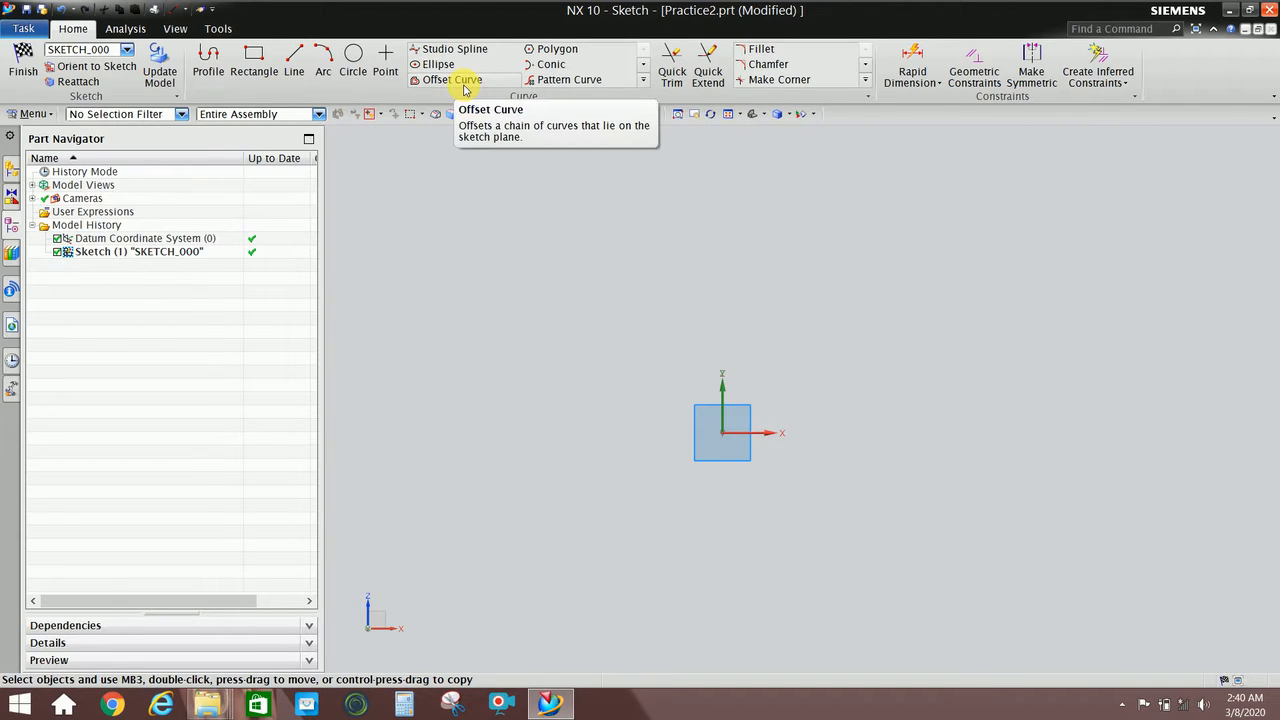
click(294, 78)
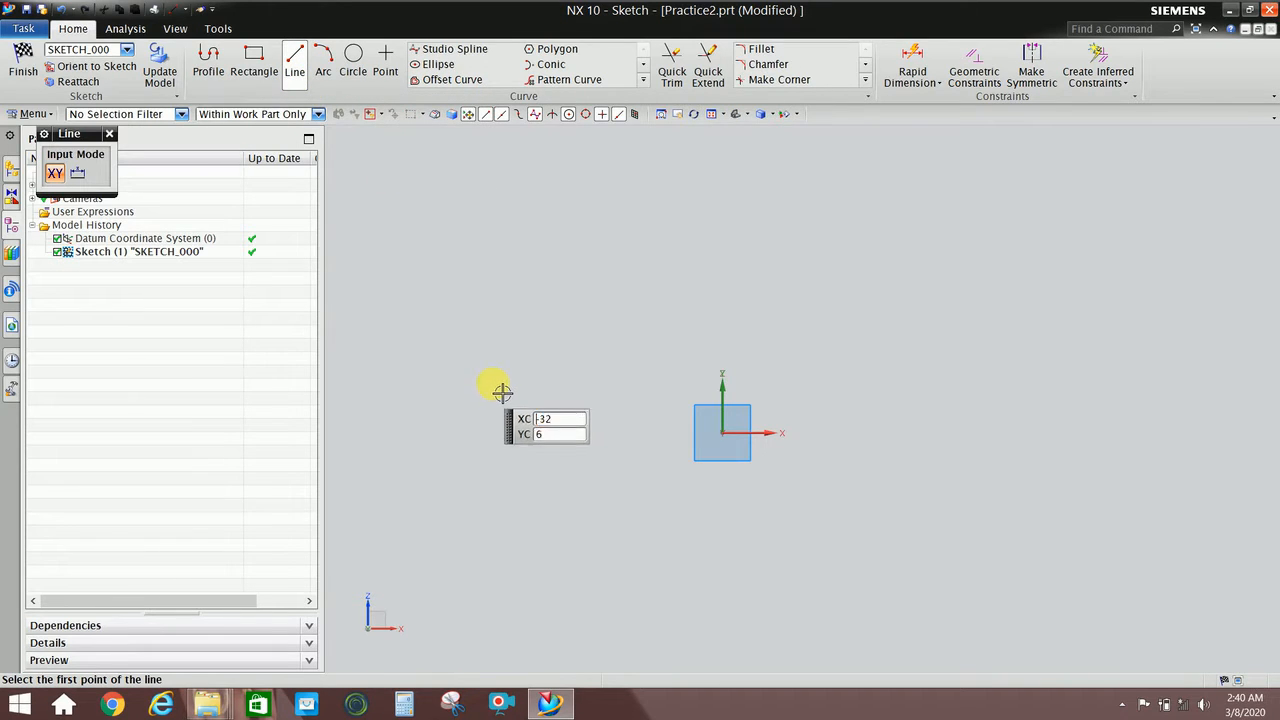
click(497, 361)
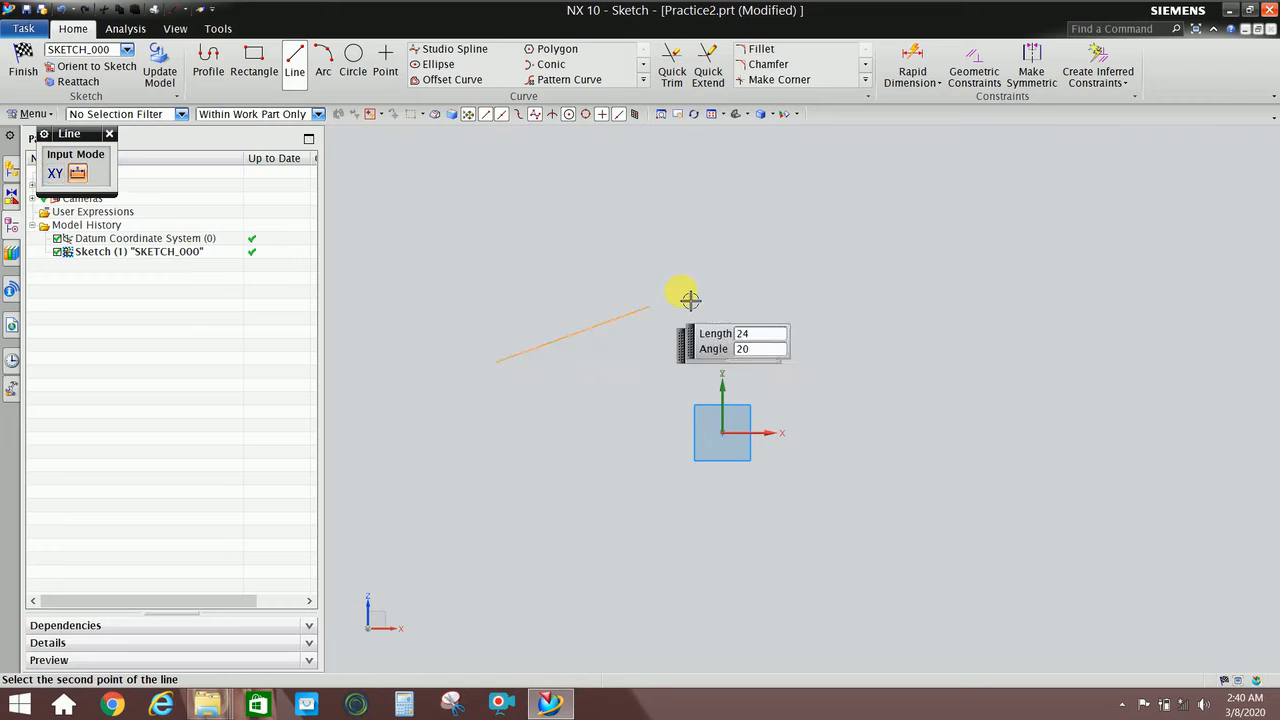
click(737, 233)
key(Escape)
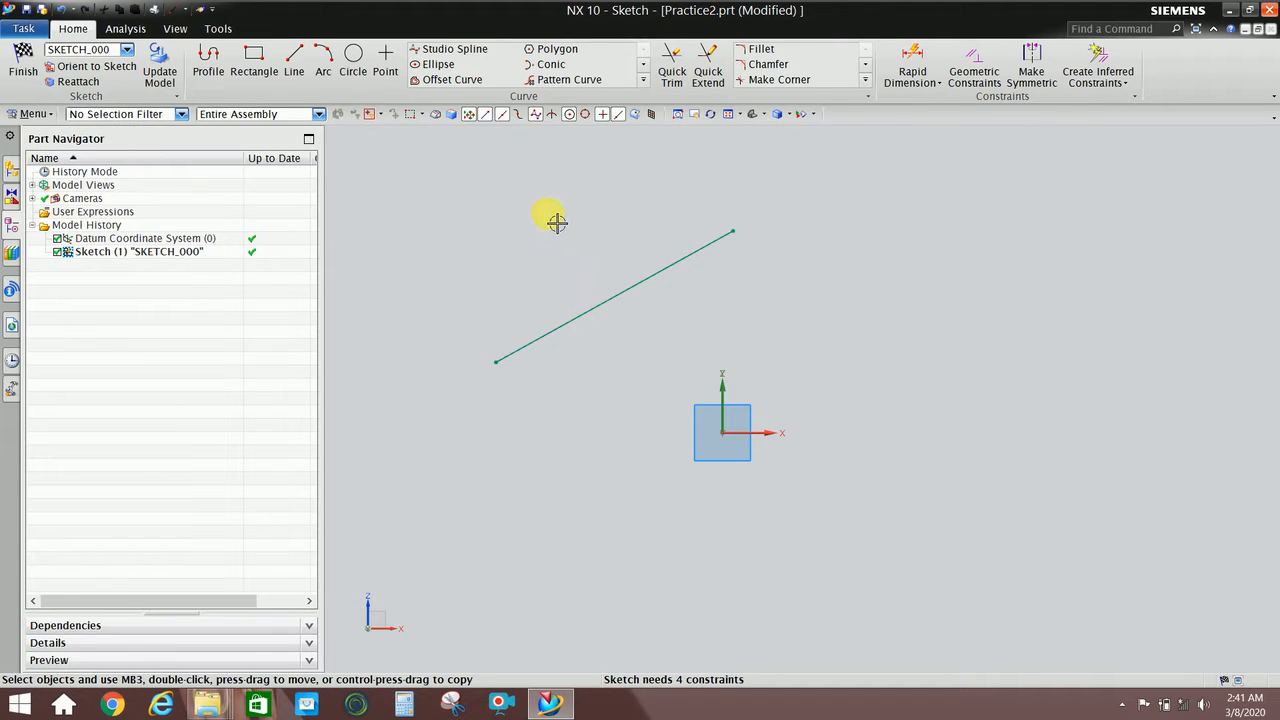
Offset the inclined line 10 mm towards the sketch origin as one copy with the Extension Cap option
click(455, 82)
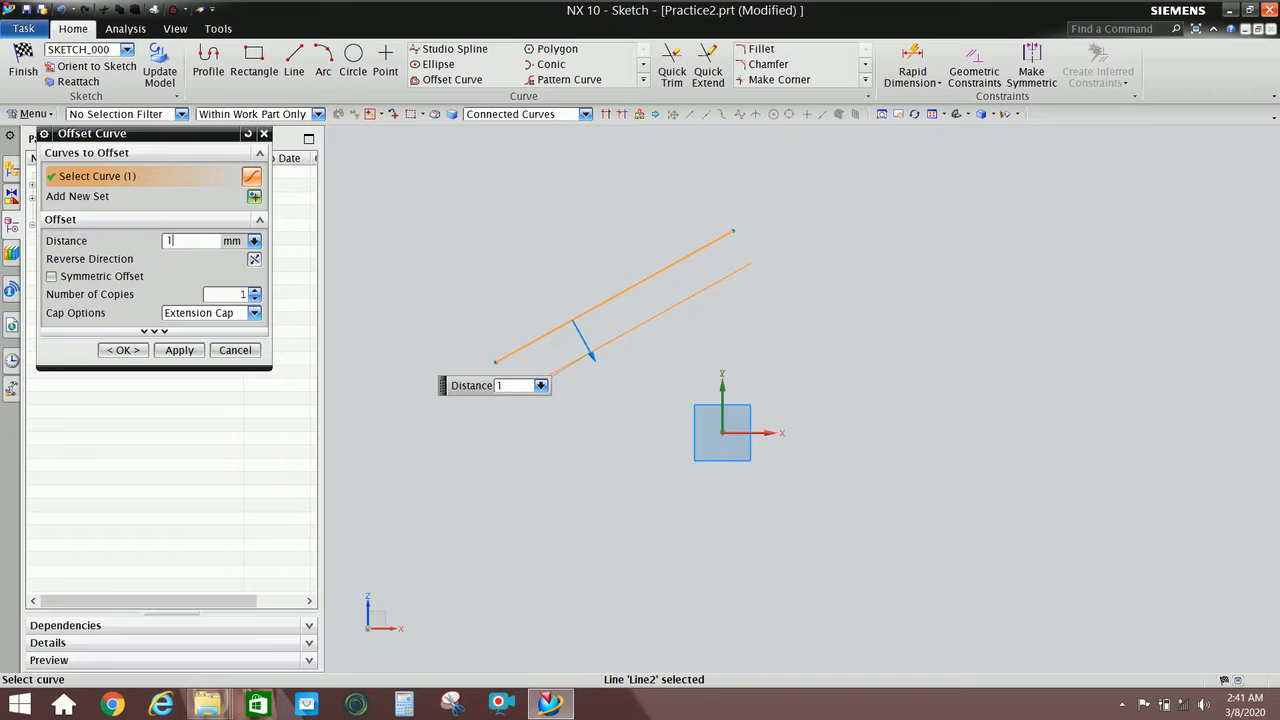
key(Return)
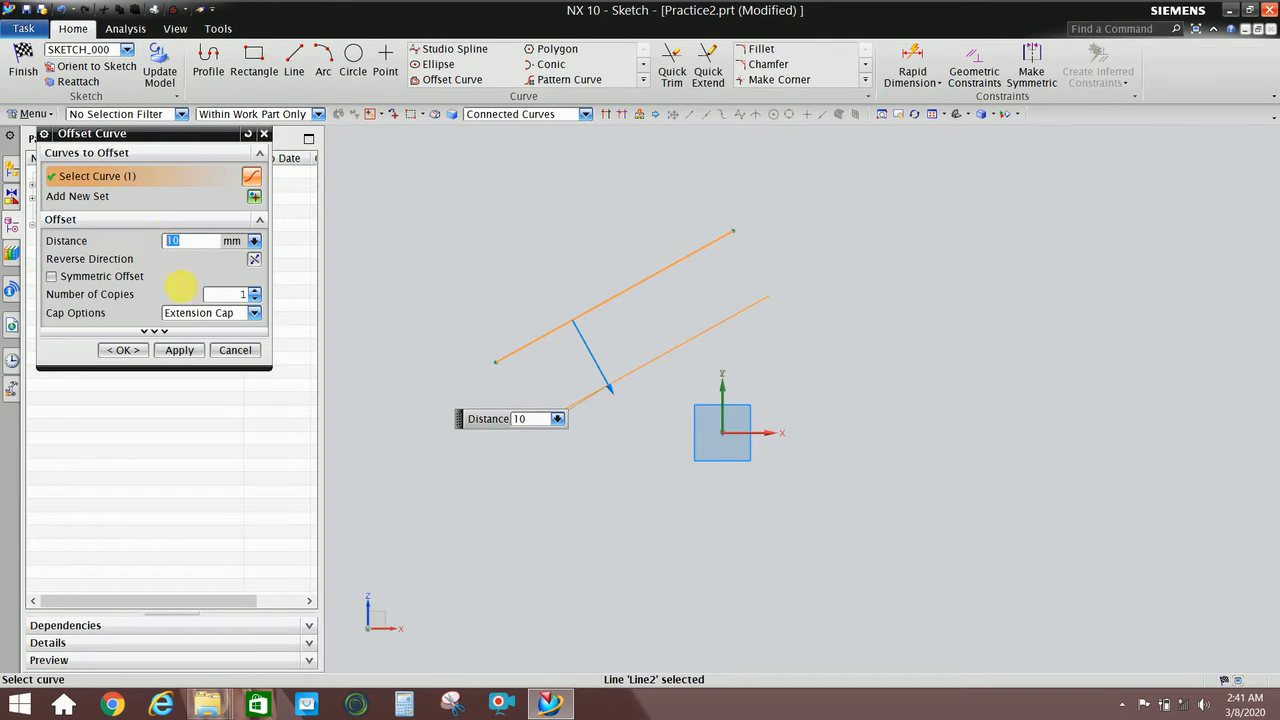
click(157, 331)
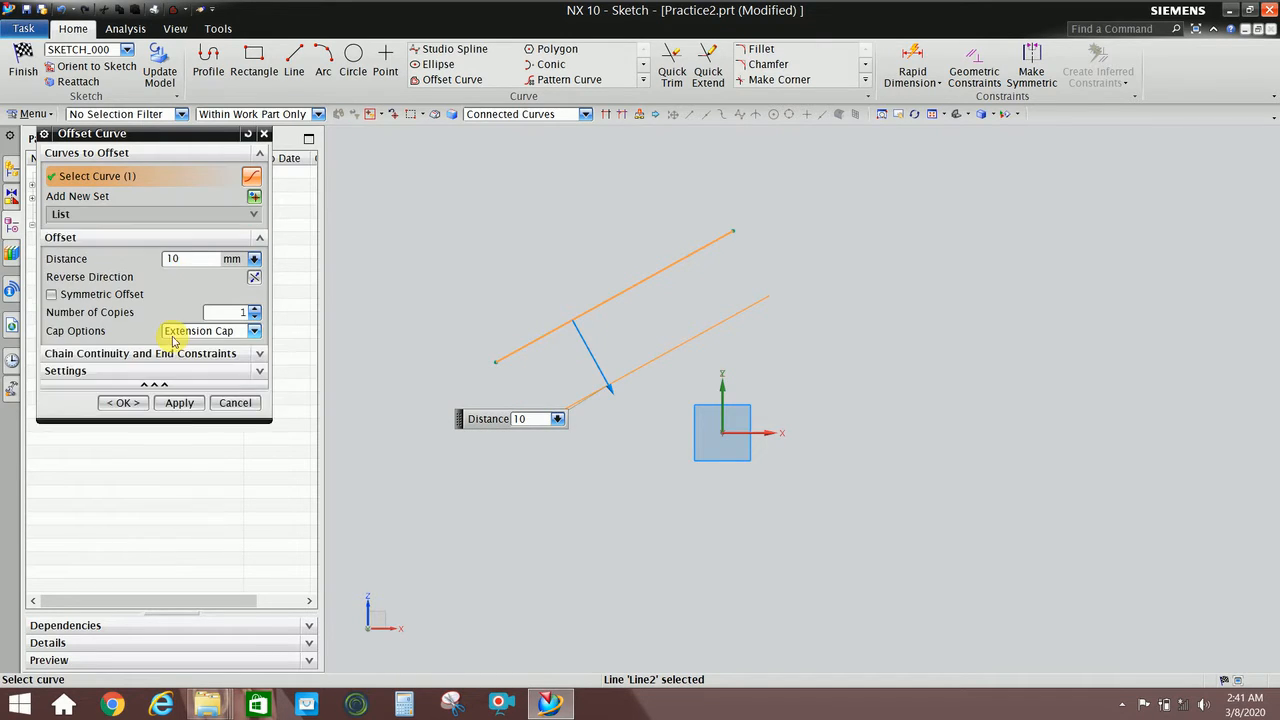
click(107, 370)
click(123, 355)
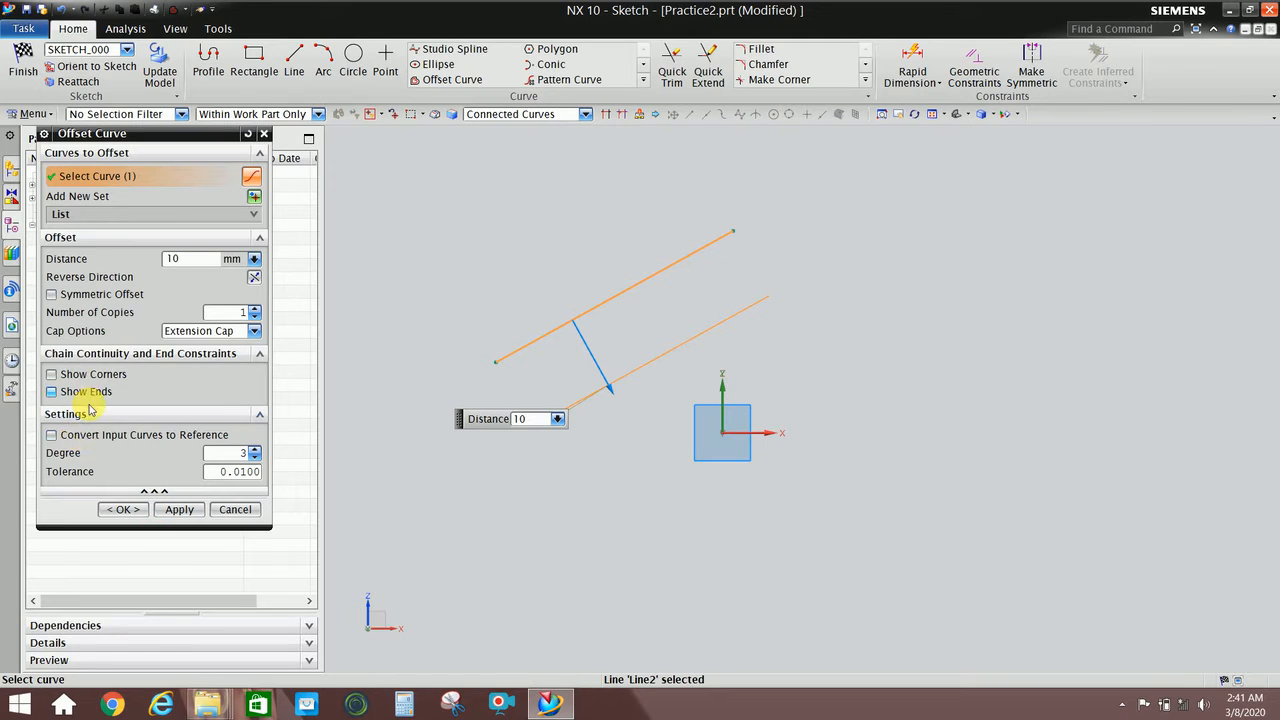
click(124, 512)
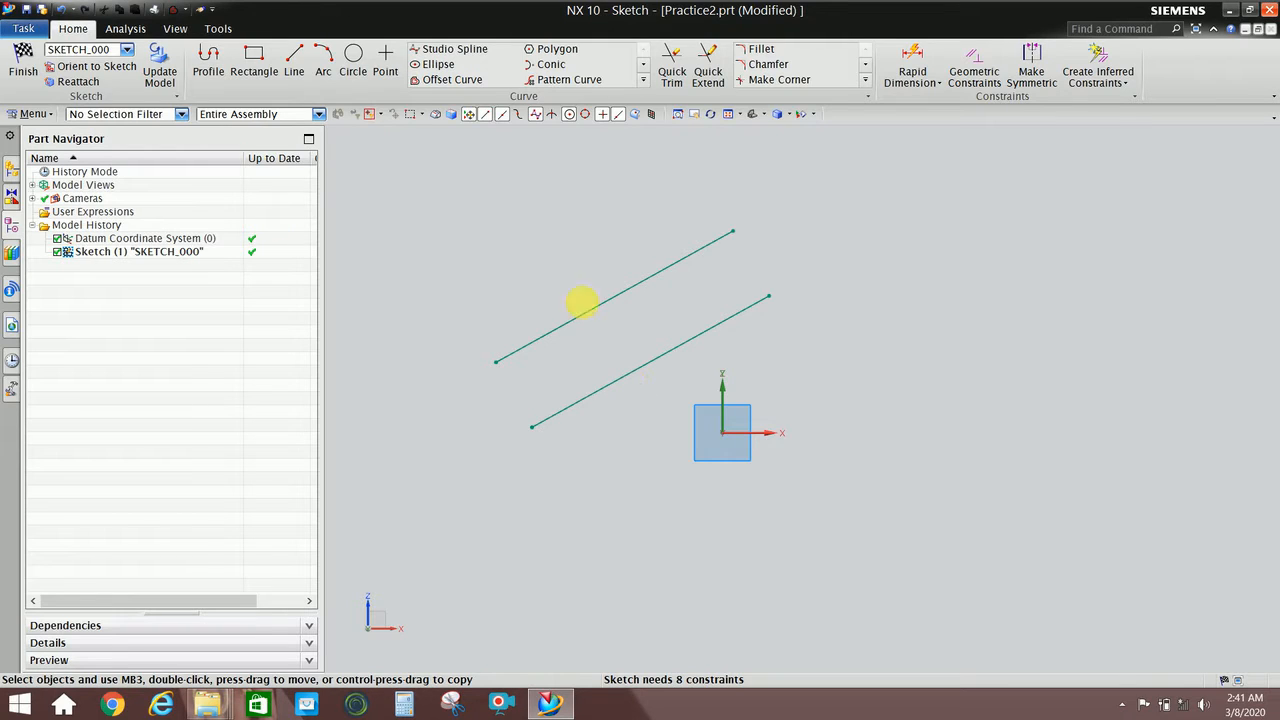
Measure the minimum distance between the original inclined line and its offset copy
click(125, 32)
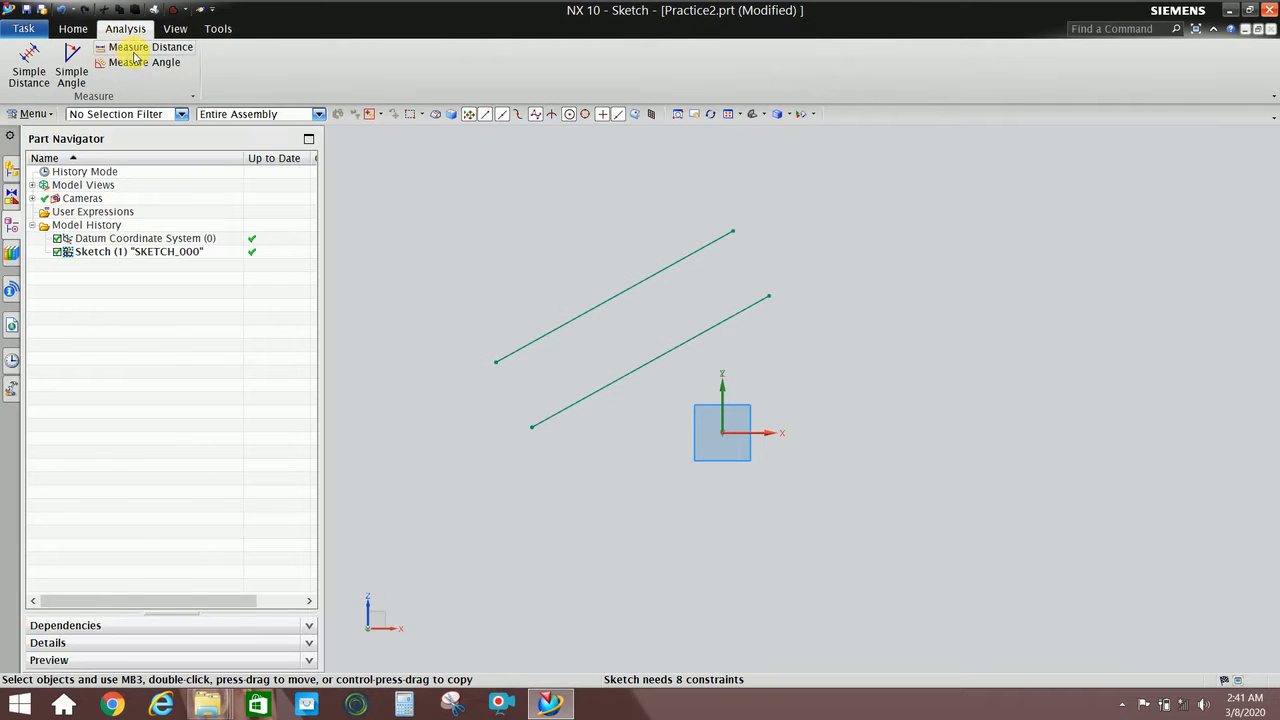
click(143, 62)
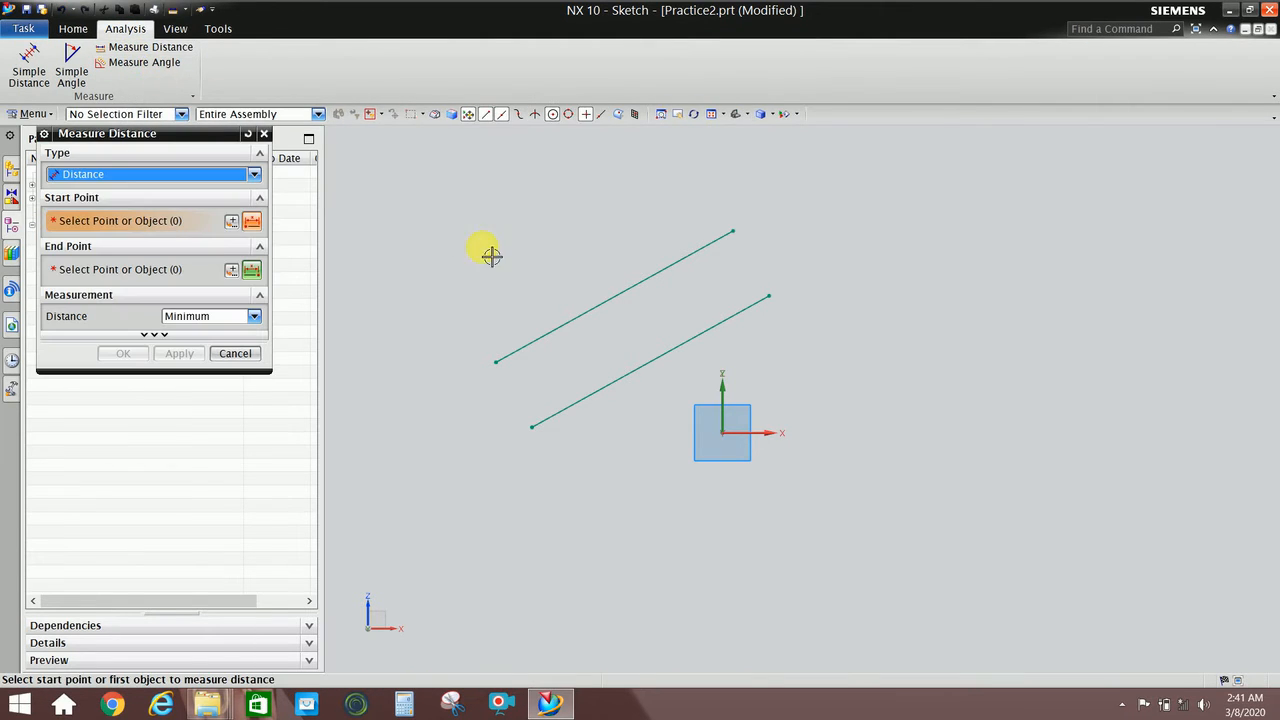
click(592, 318)
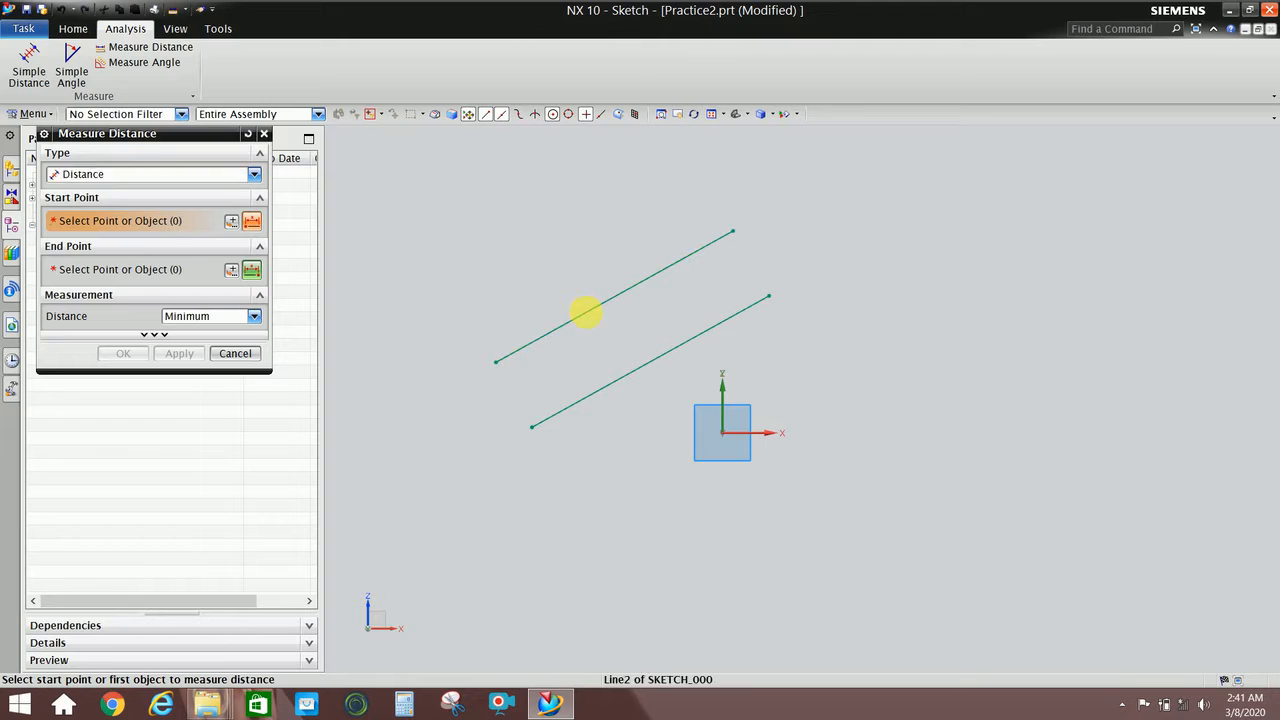
click(640, 376)
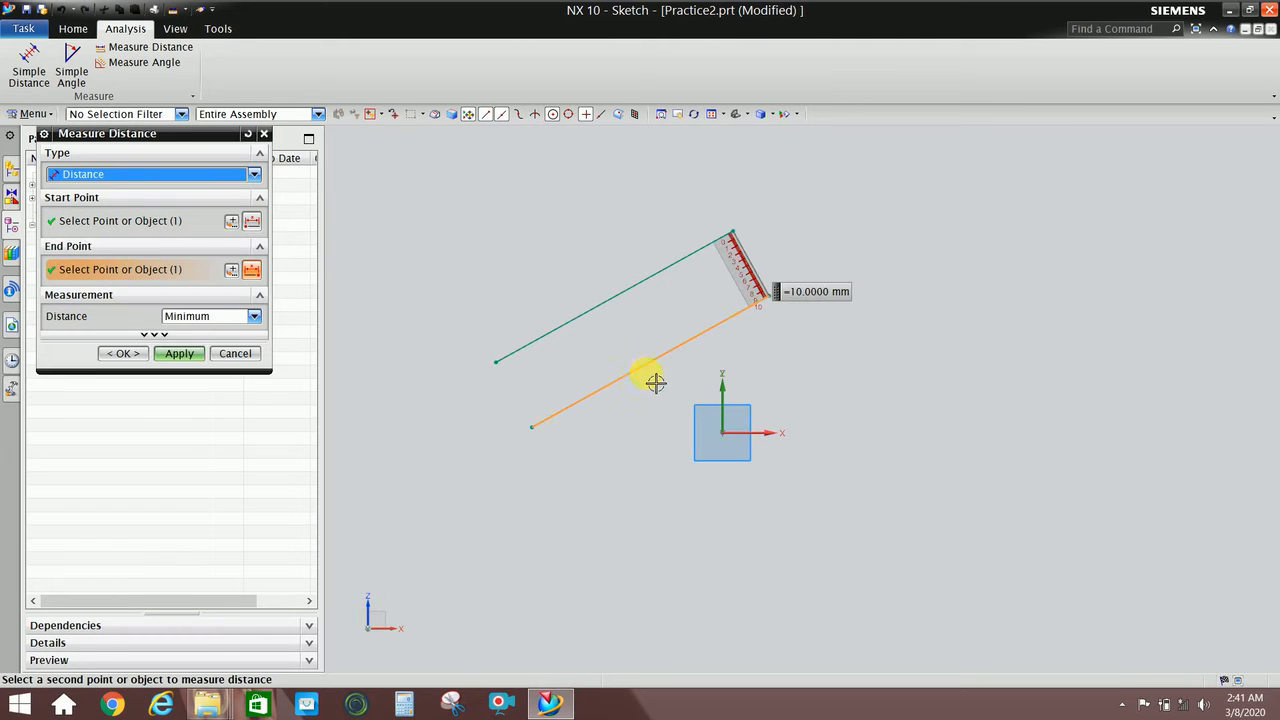
click(245, 355)
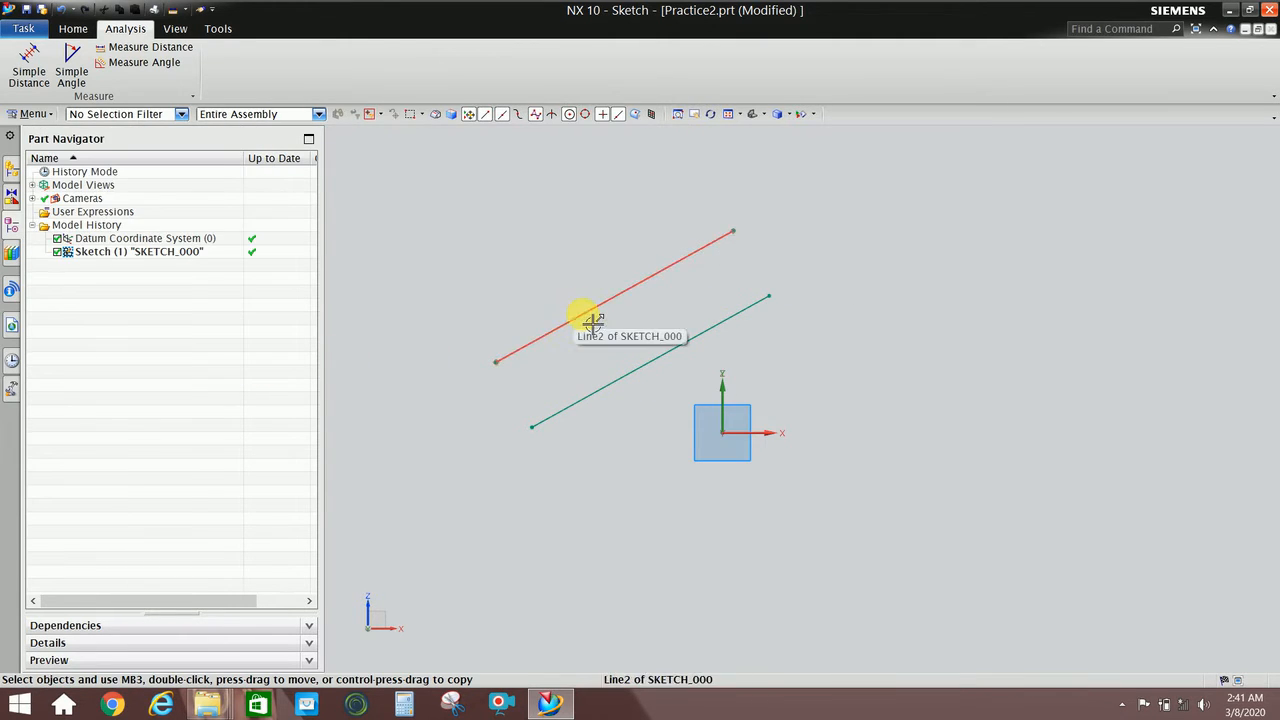
Mirror both inclined lines about the datum X axis, keeping Convert Centerline to Reference on
click(74, 30)
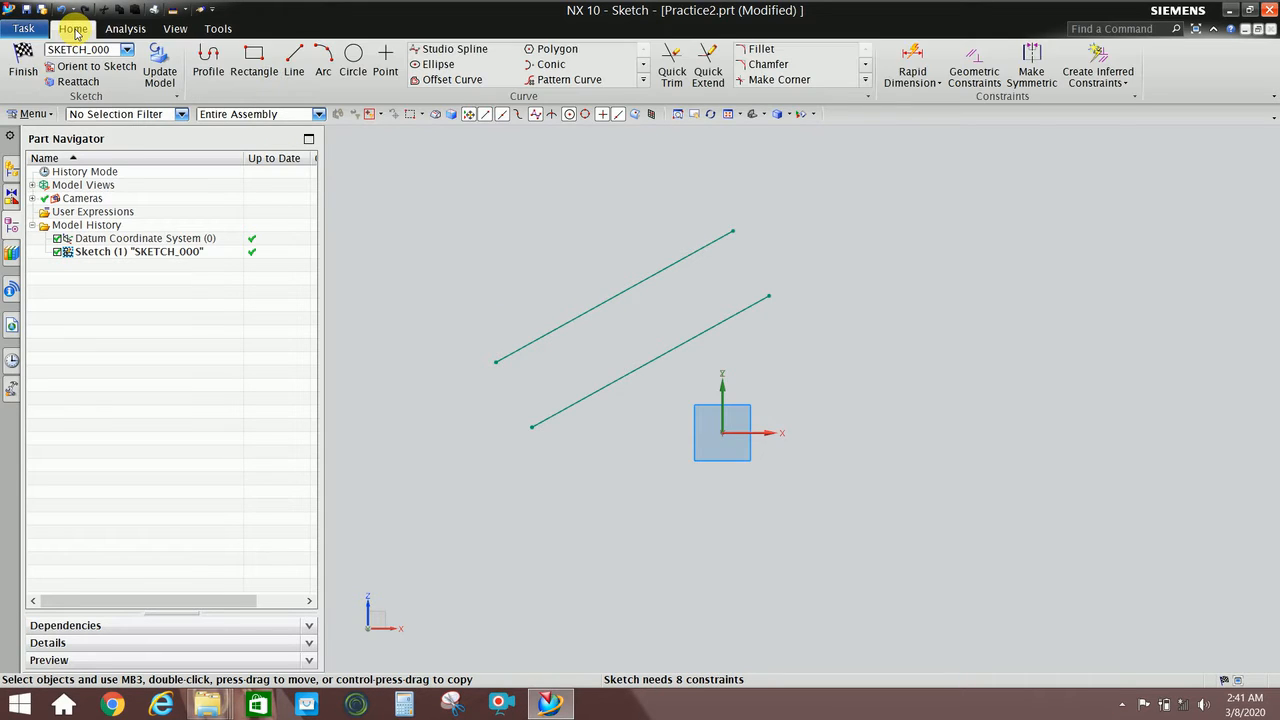
click(643, 79)
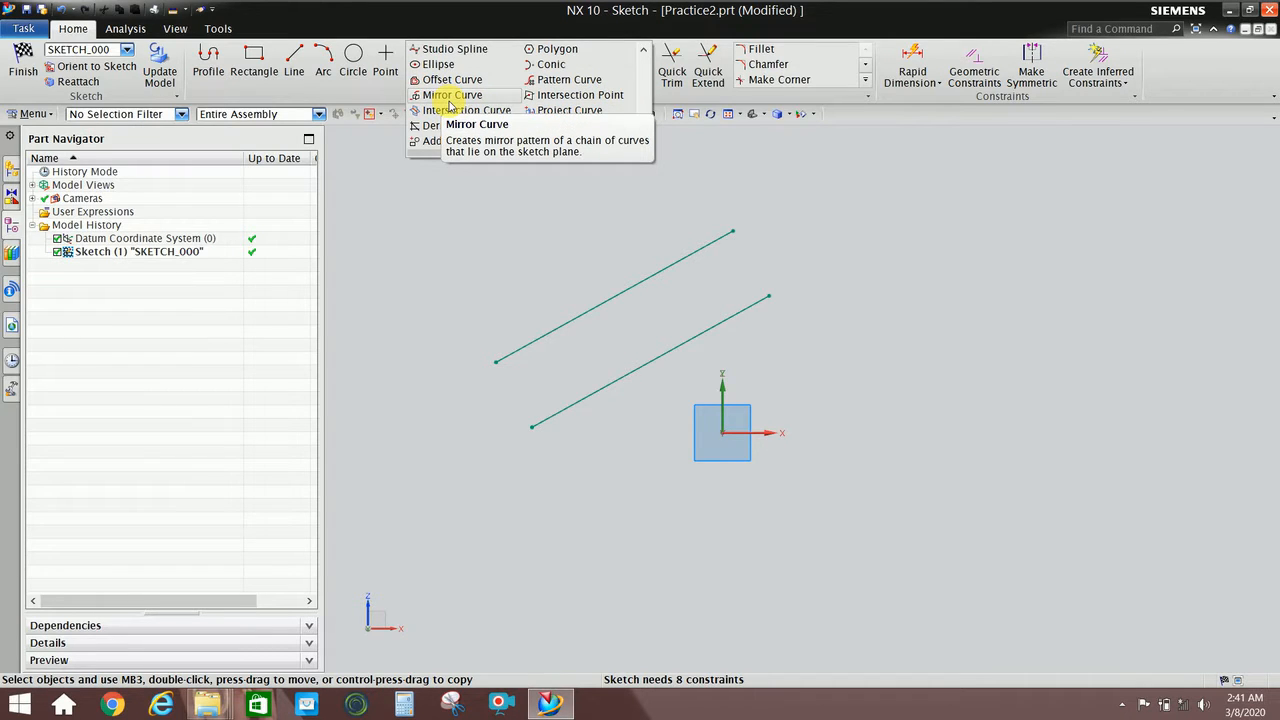
click(449, 101)
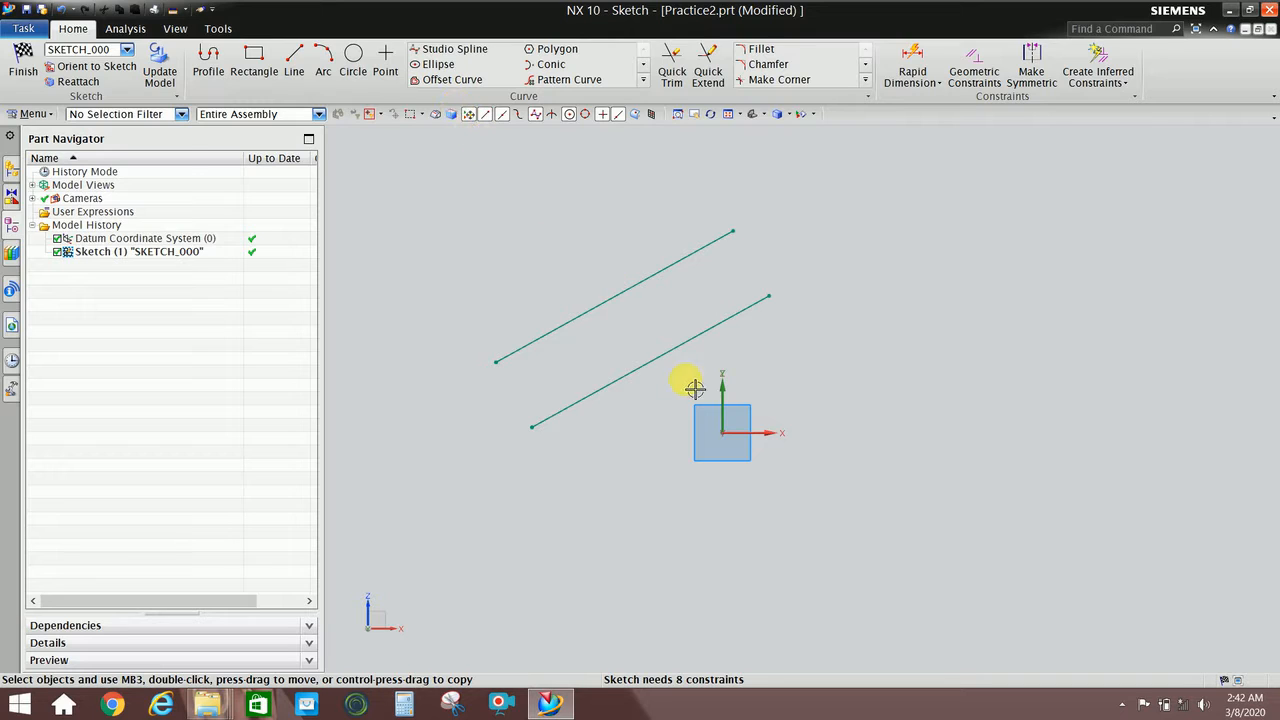
click(645, 84)
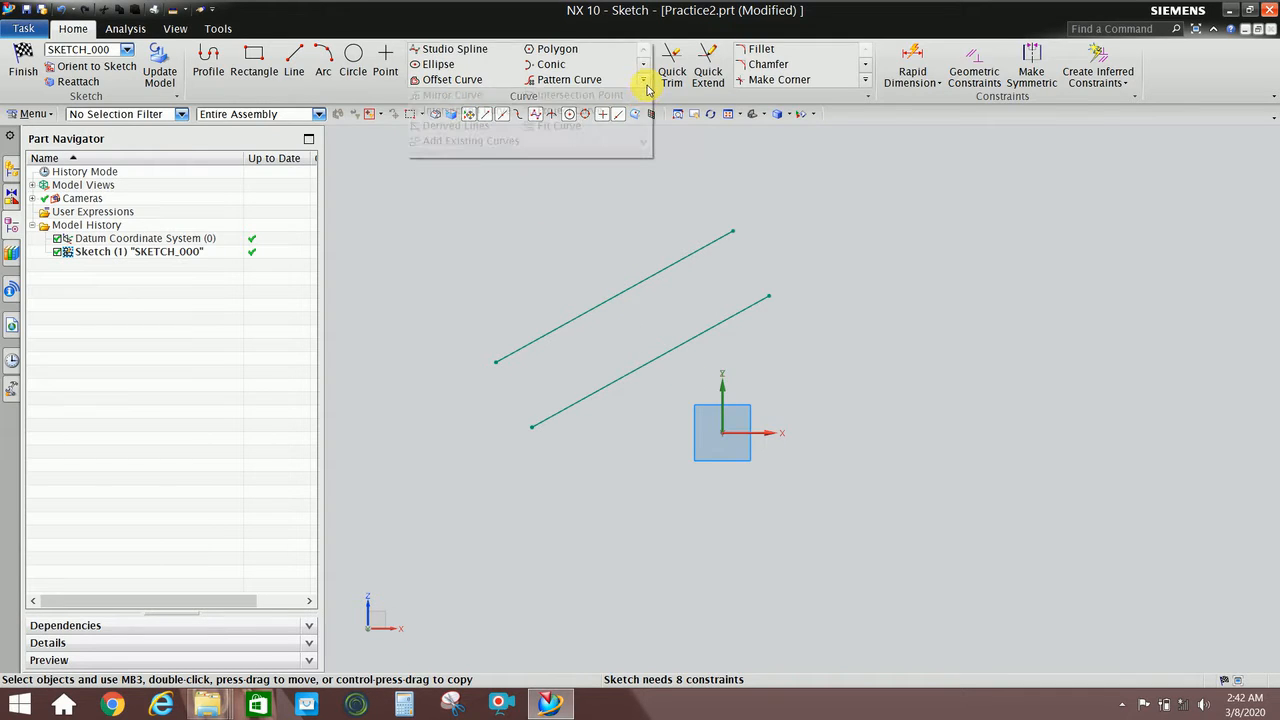
click(456, 100)
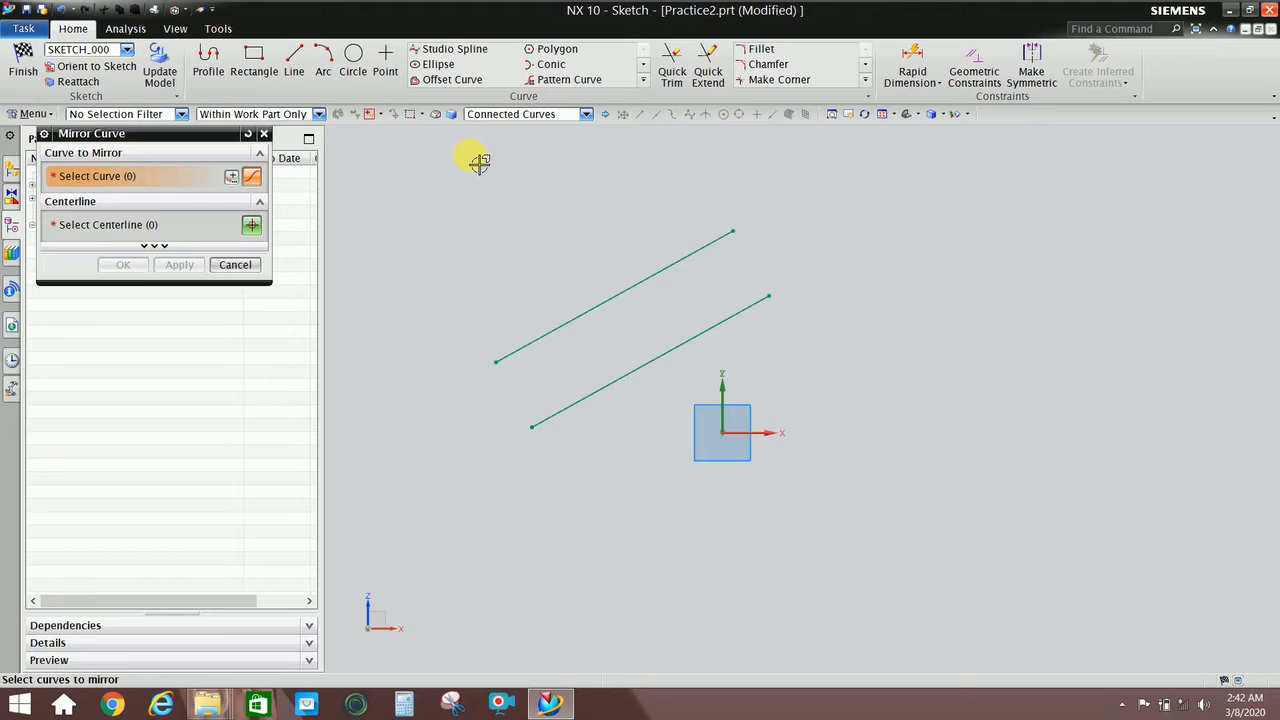
click(166, 247)
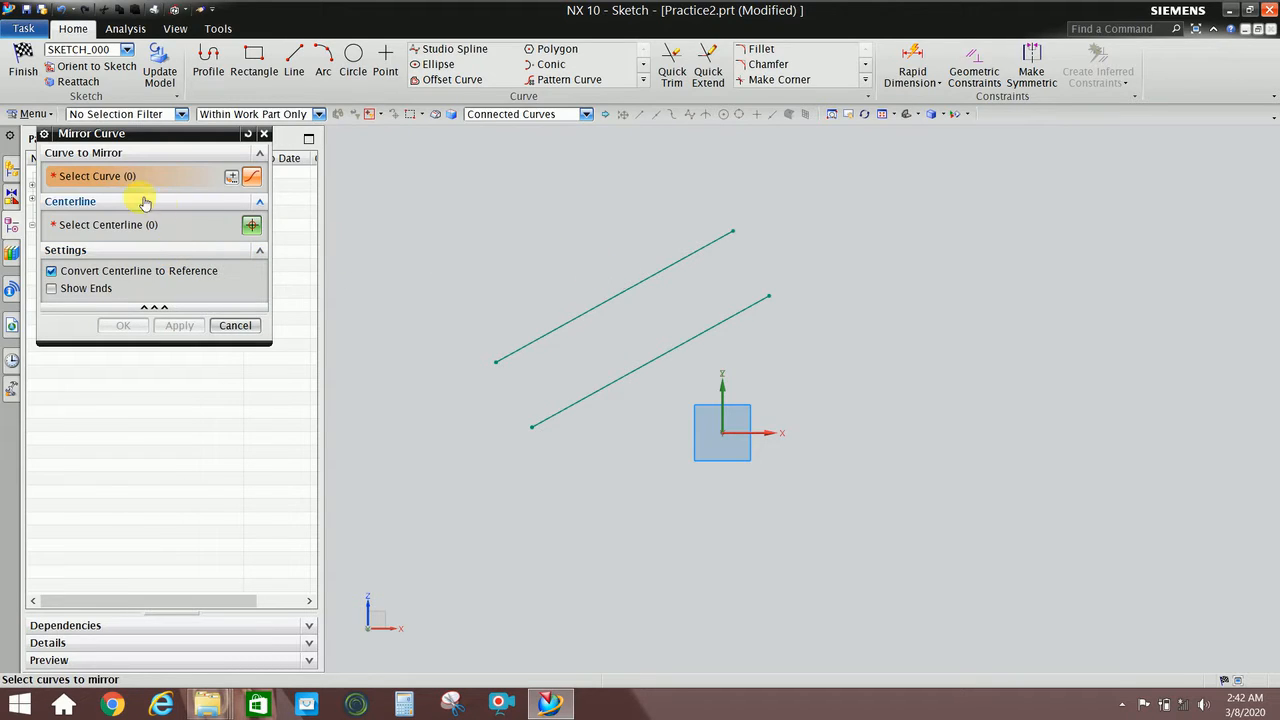
click(609, 300)
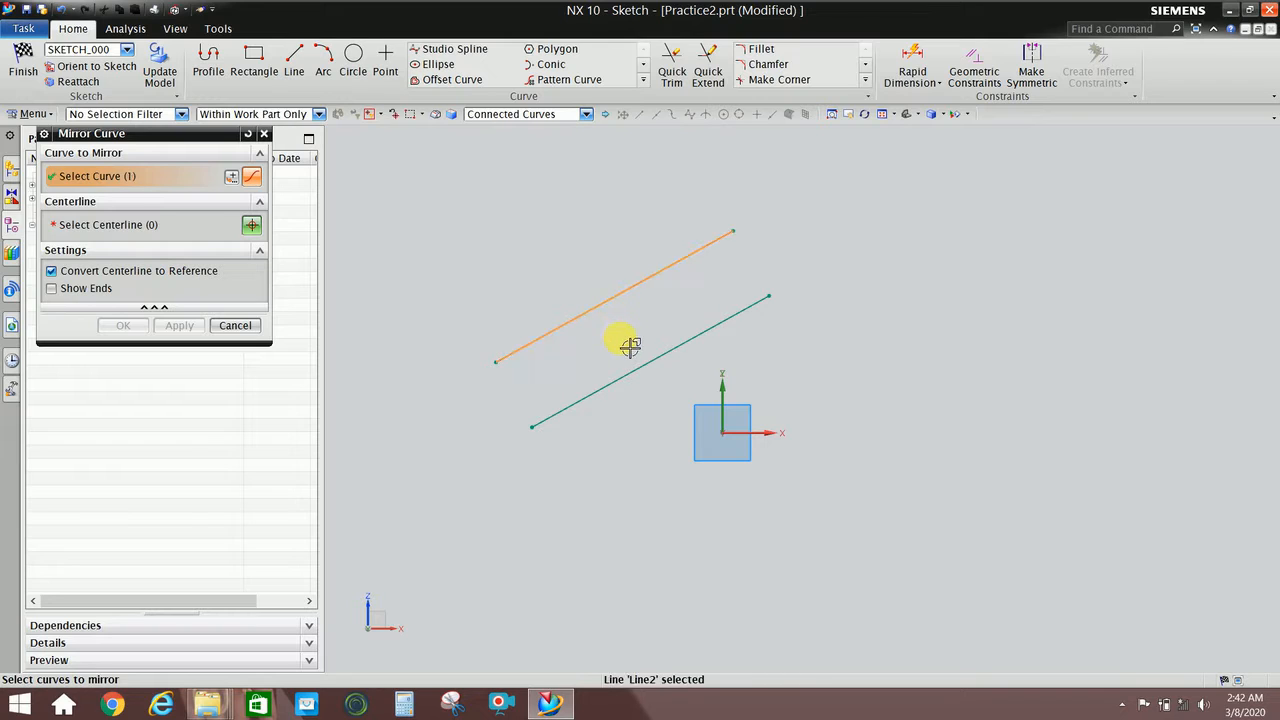
click(658, 368)
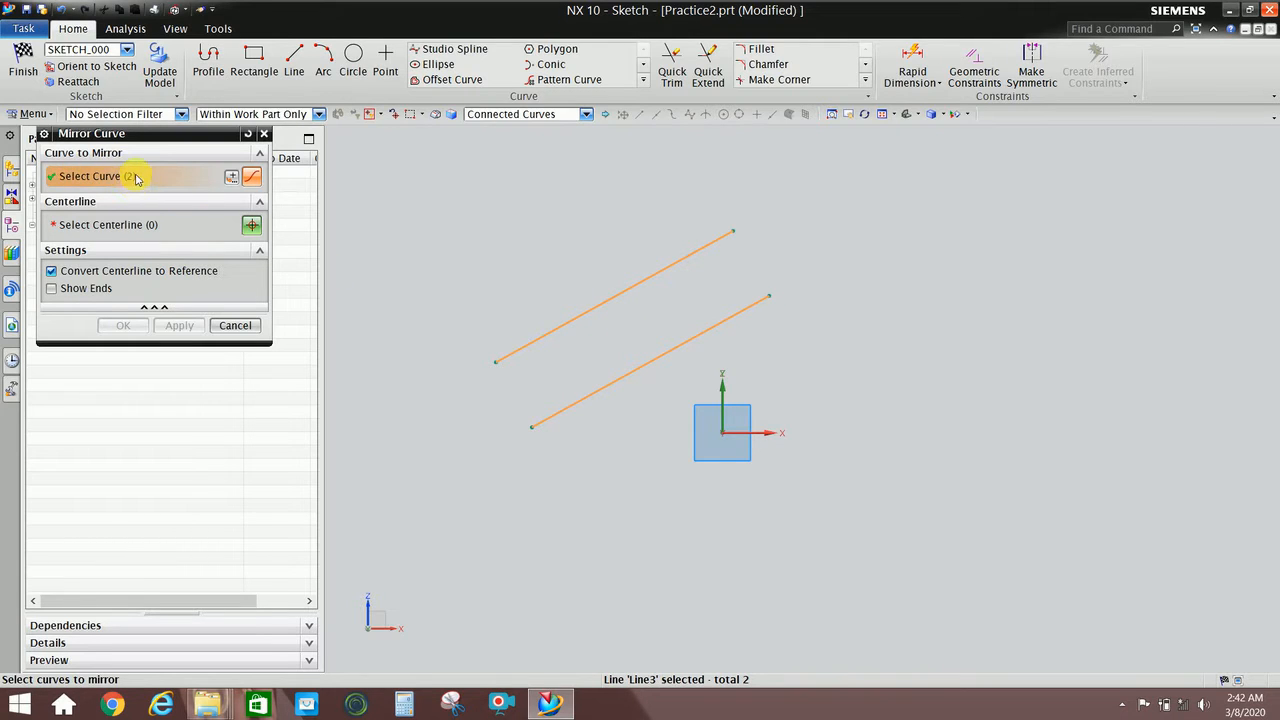
click(124, 230)
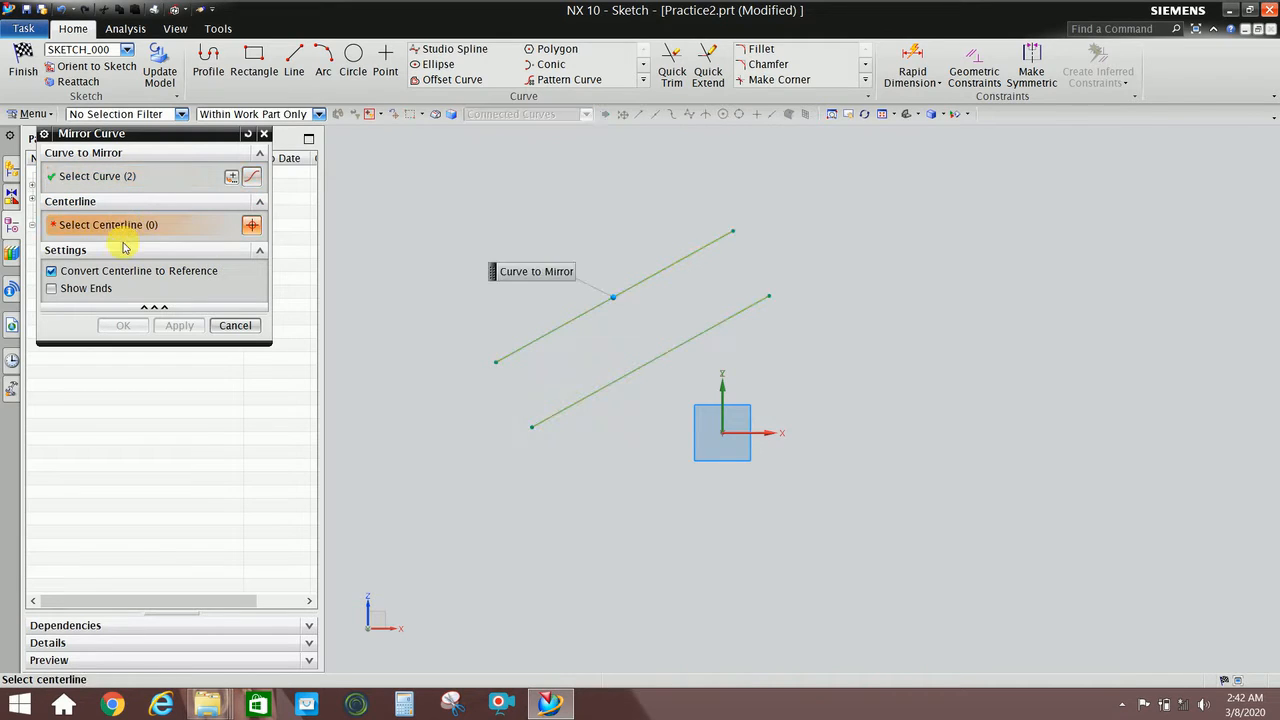
click(779, 440)
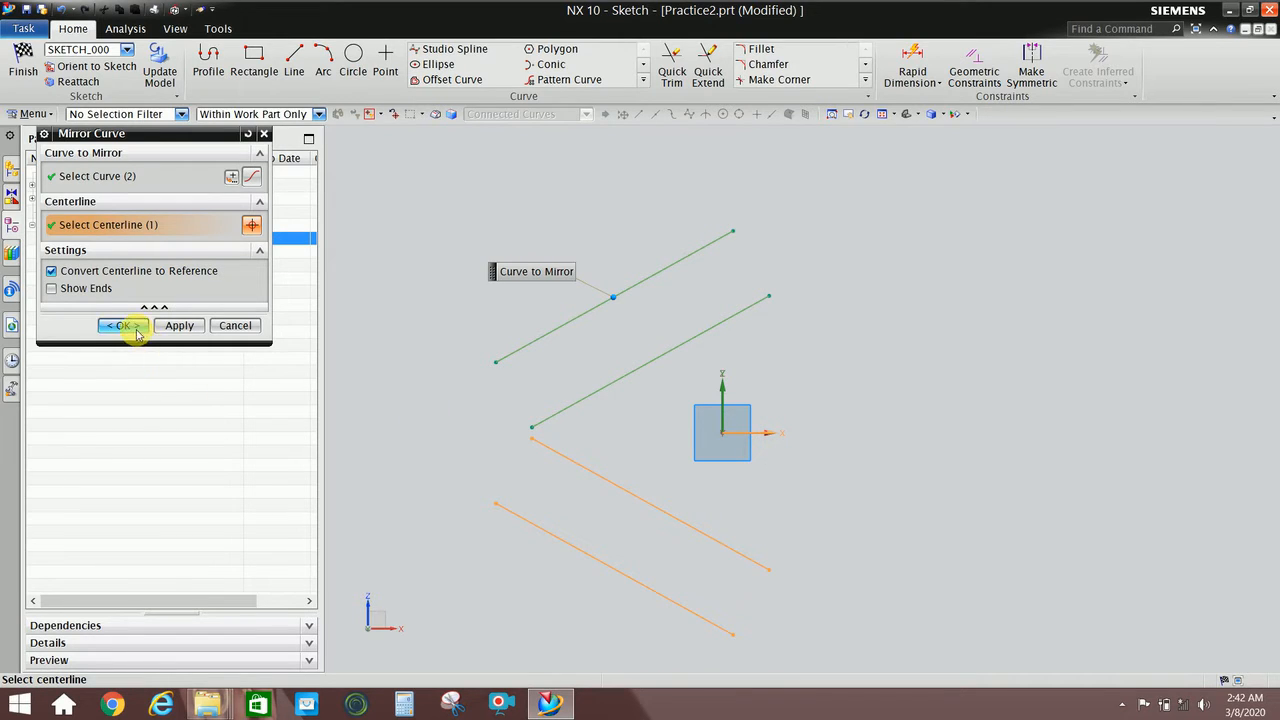
click(150, 244)
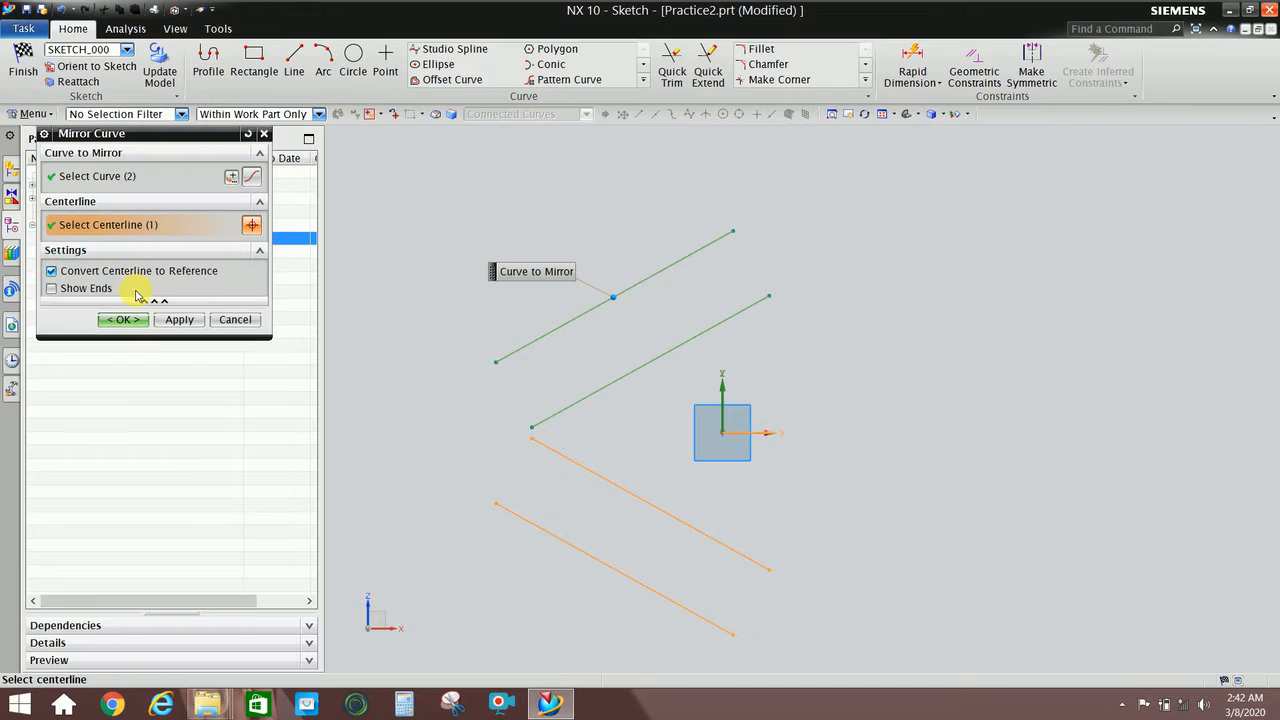
click(125, 326)
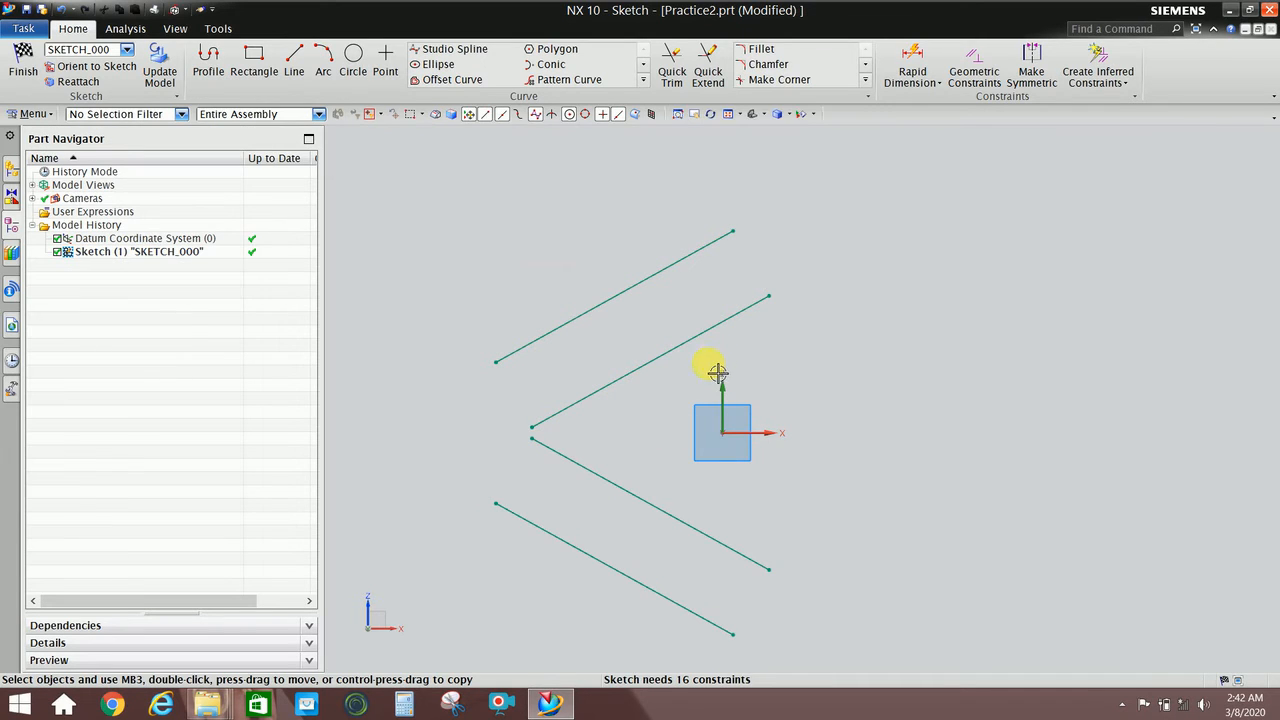
Sketch a vertical line about 54.5 mm long to the right of the sketch origin, spanning past all four inclined lines
scroll(762, 430, down, 1)
scroll(761, 442, up, 1)
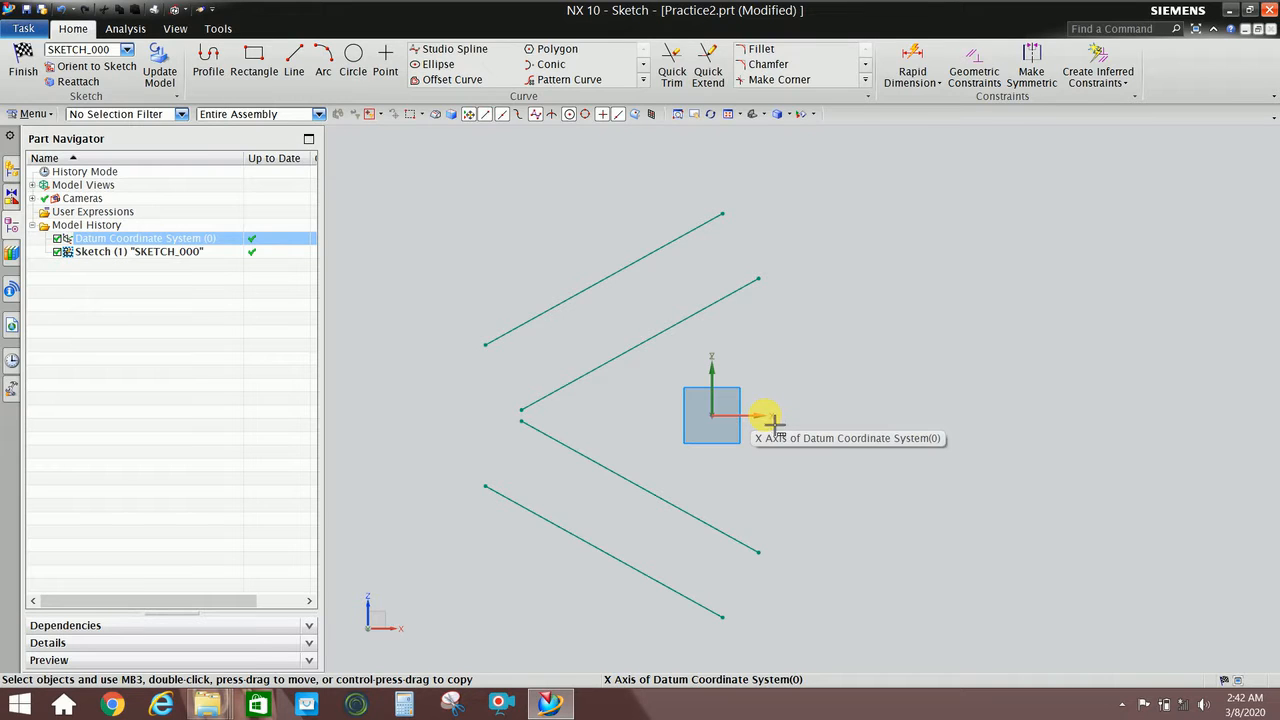
click(296, 62)
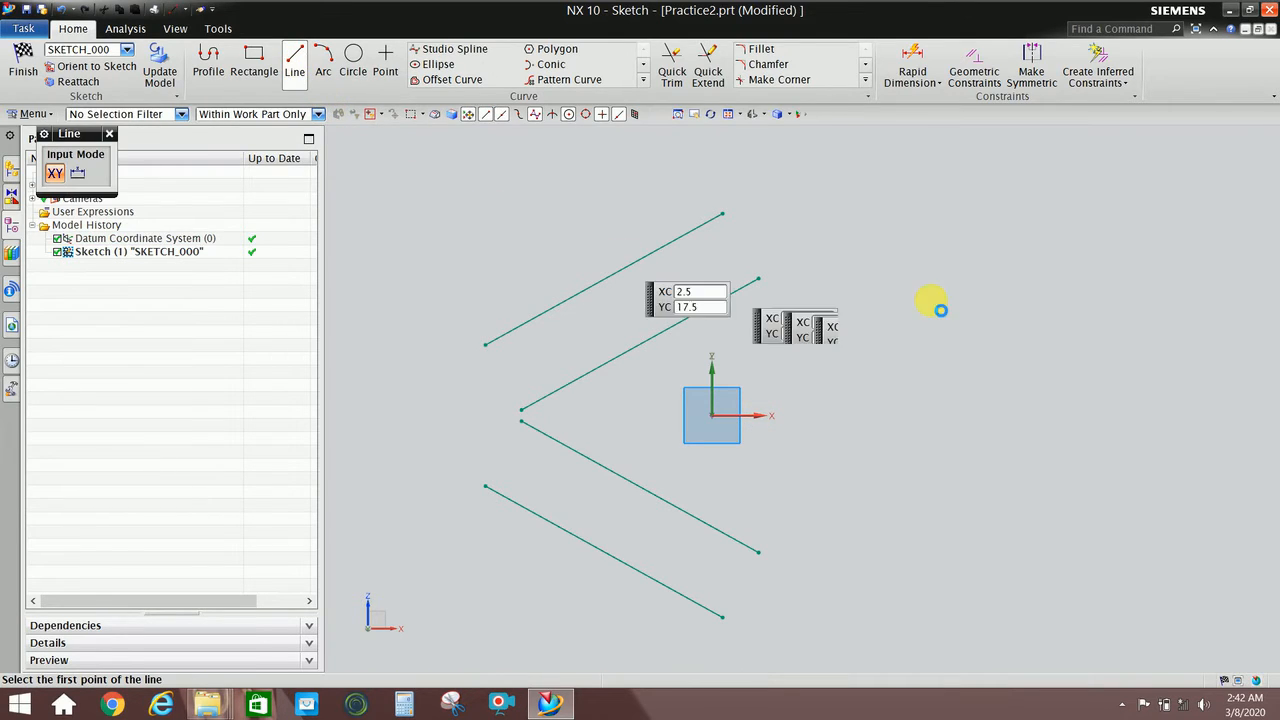
click(842, 186)
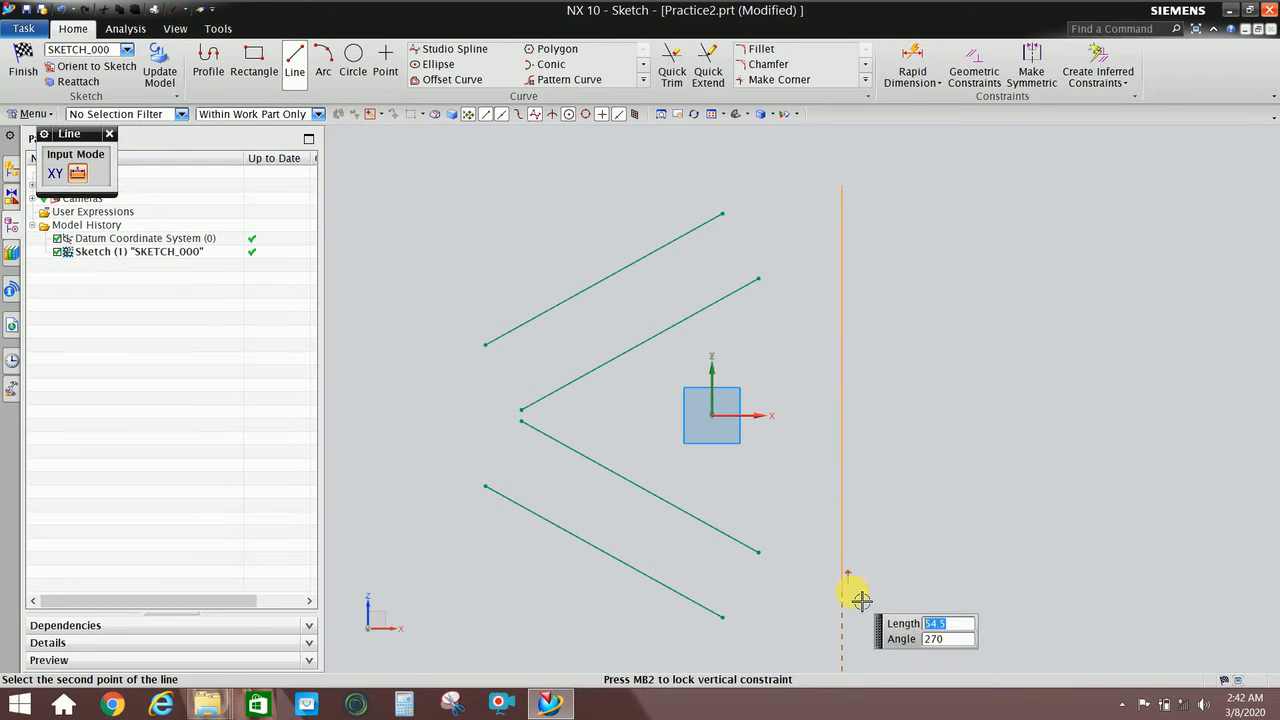
click(845, 593)
scroll(820, 463, down, 2)
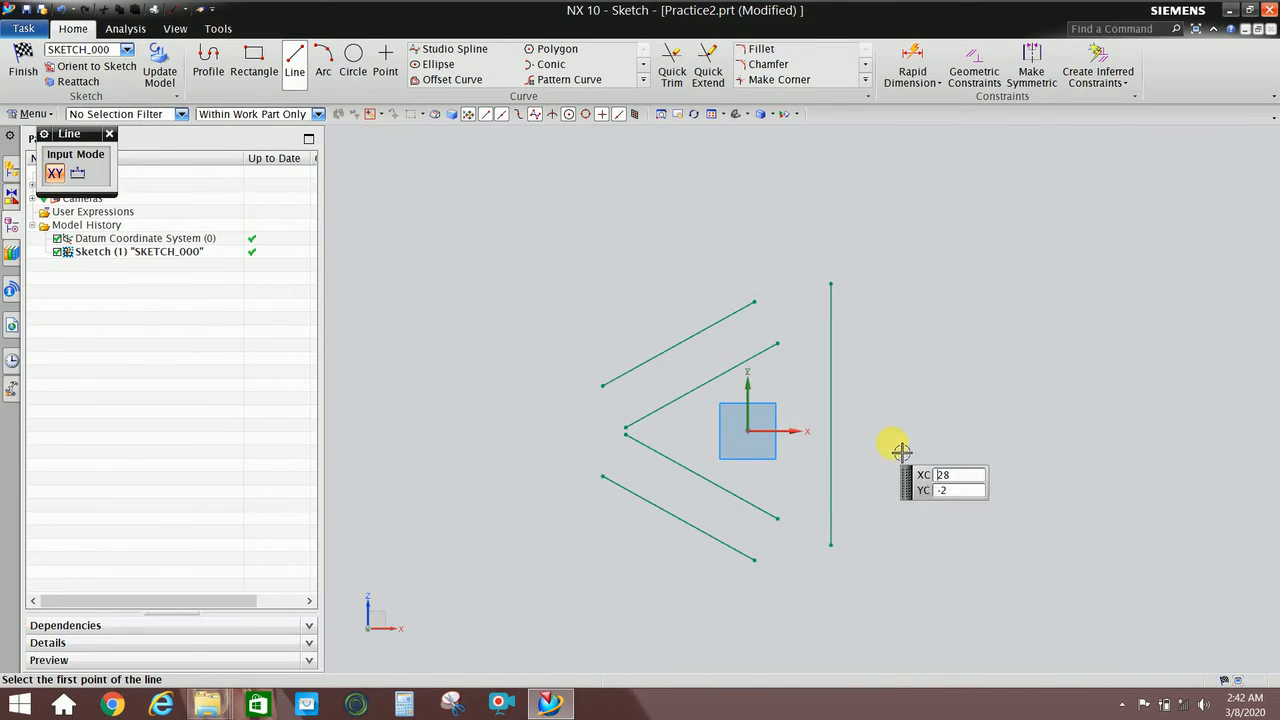
key(Escape)
Mirror all four inclined lines about the vertical line, with Convert Centerline to Reference on
click(643, 79)
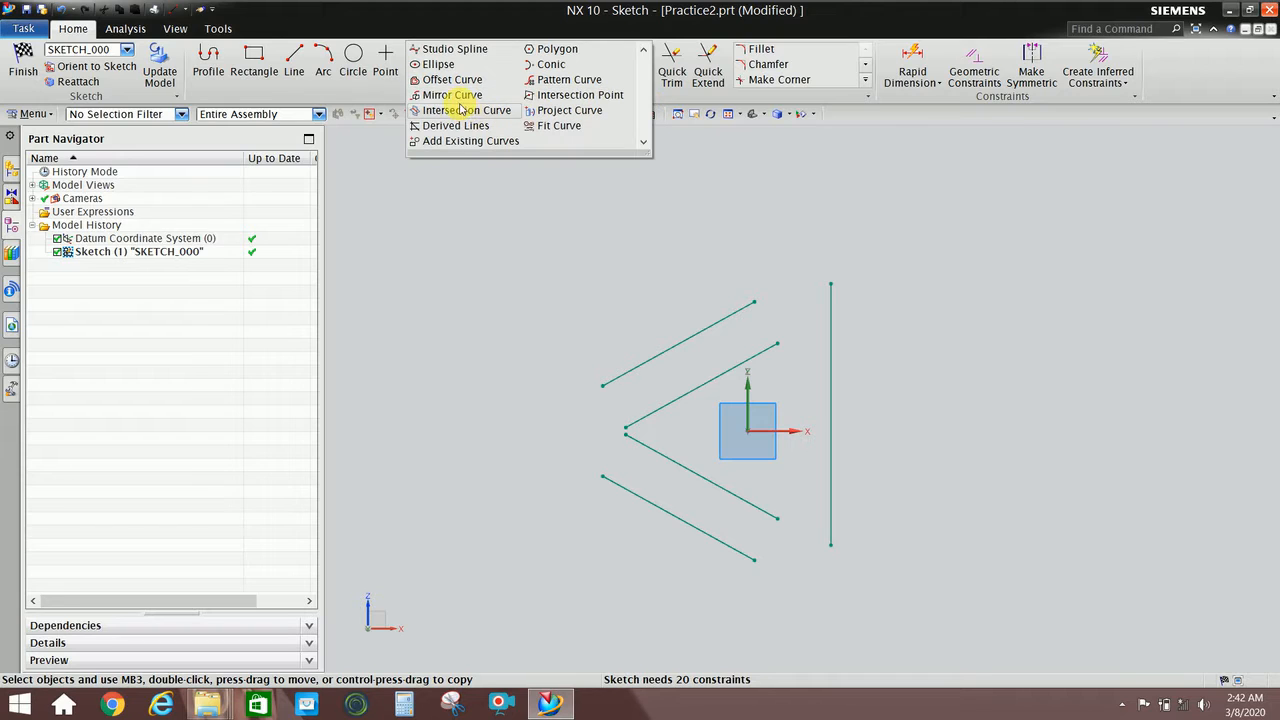
click(455, 95)
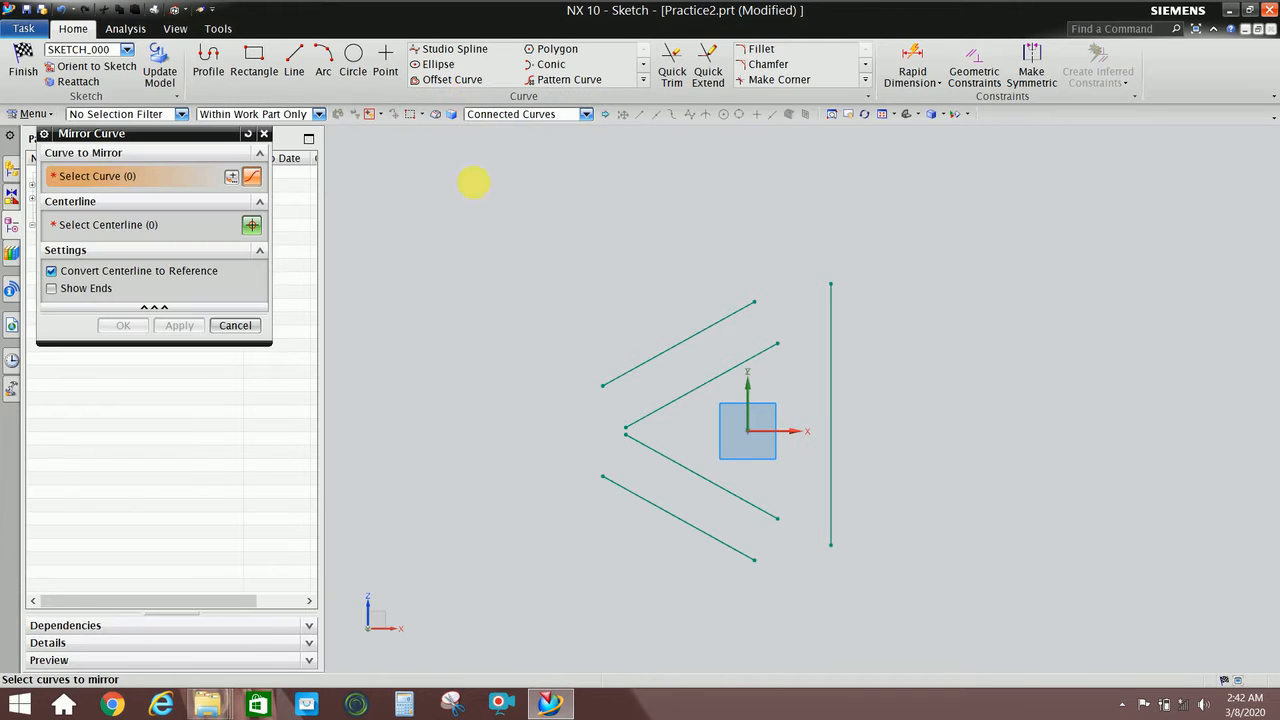
click(649, 378)
click(670, 404)
click(672, 462)
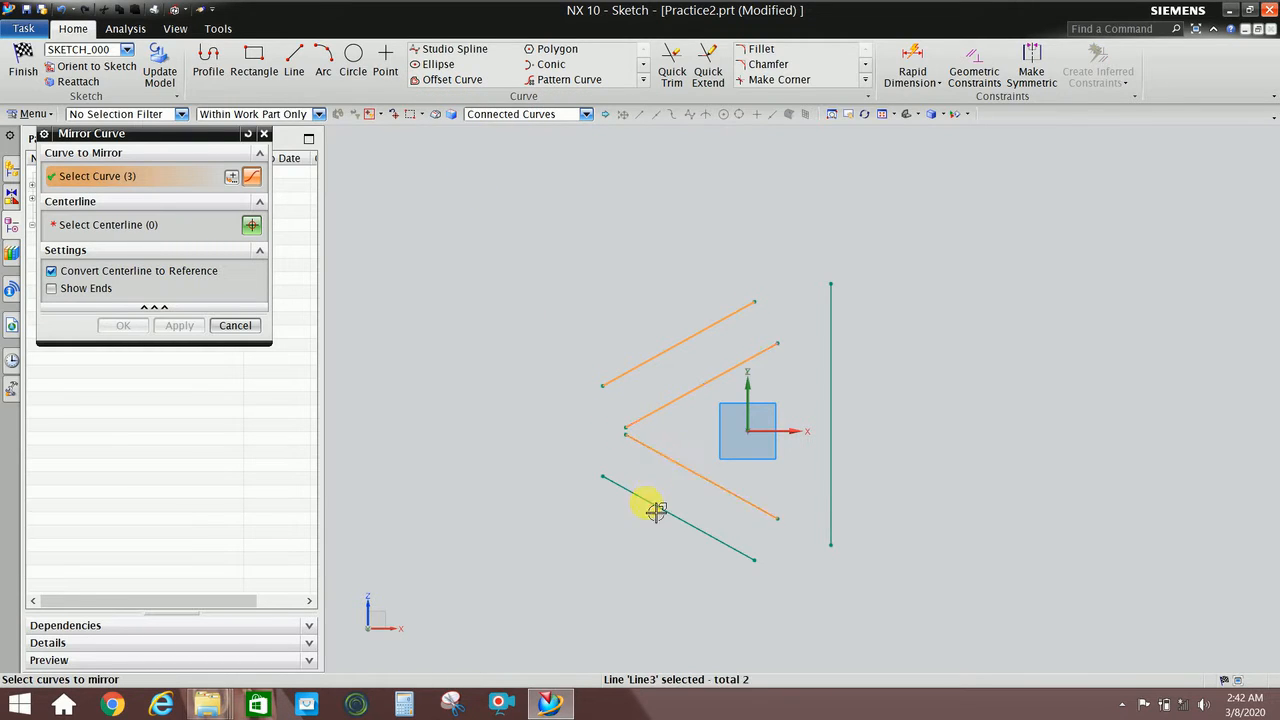
click(655, 511)
click(203, 225)
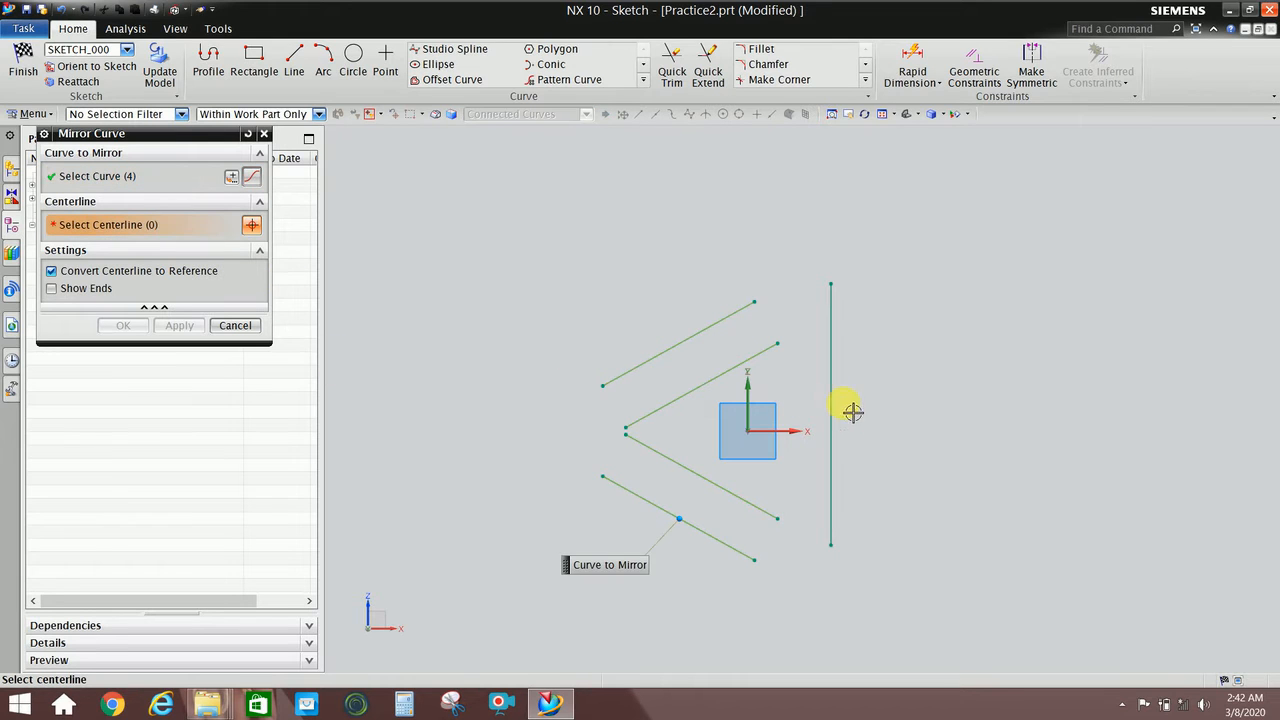
click(837, 401)
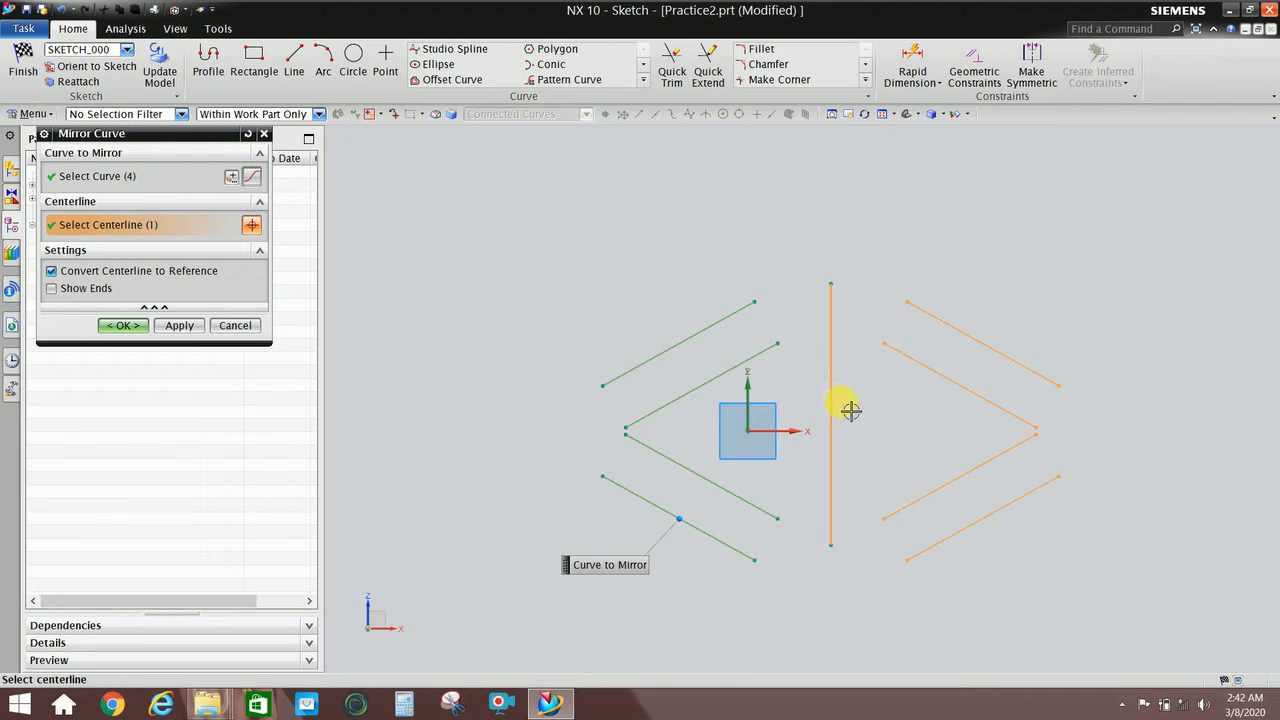
click(133, 326)
Create a derived line midway between the upper-right pair of parallel lines, ending near their lower right ends
scroll(963, 569, up, 3)
scroll(833, 527, down, 3)
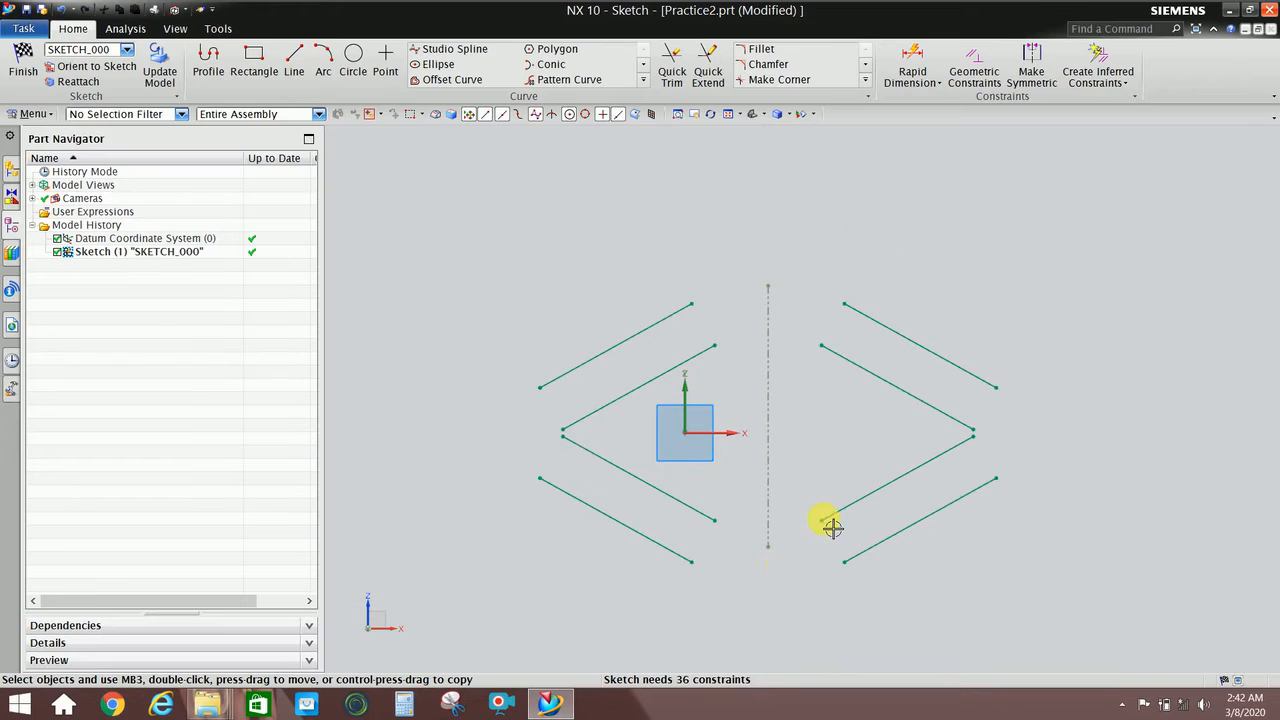
scroll(834, 482, up, 1)
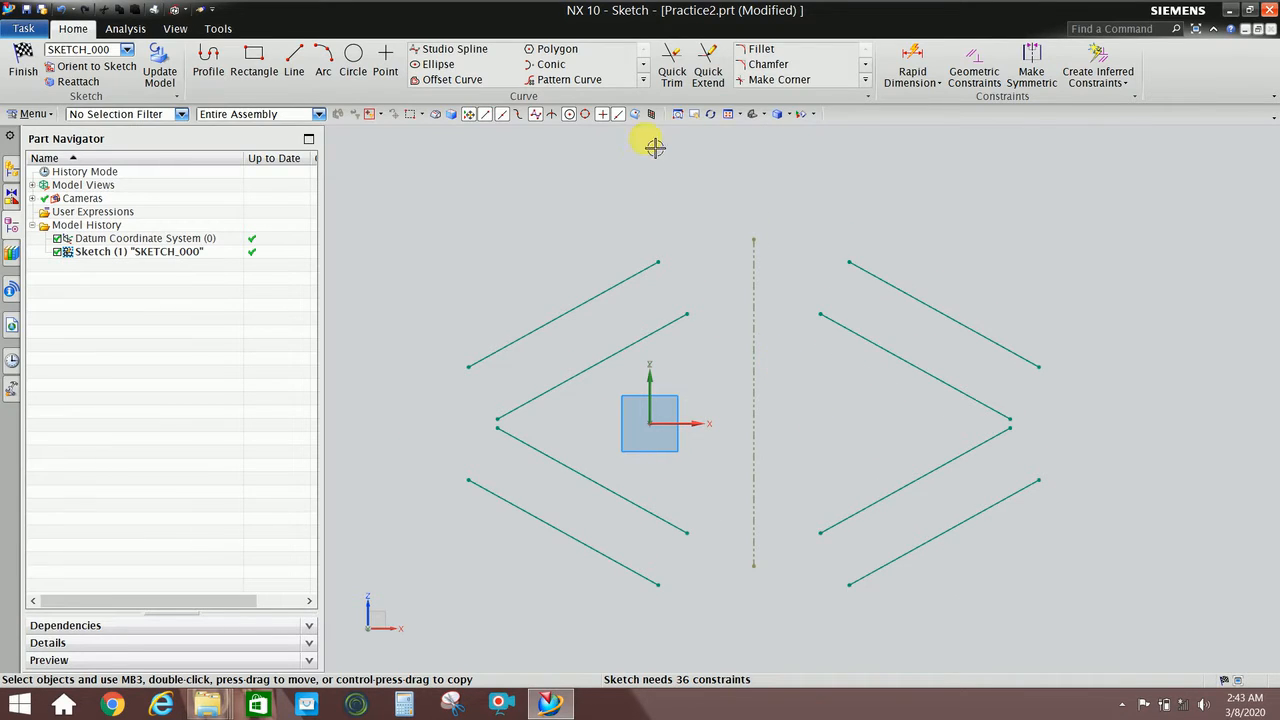
click(644, 80)
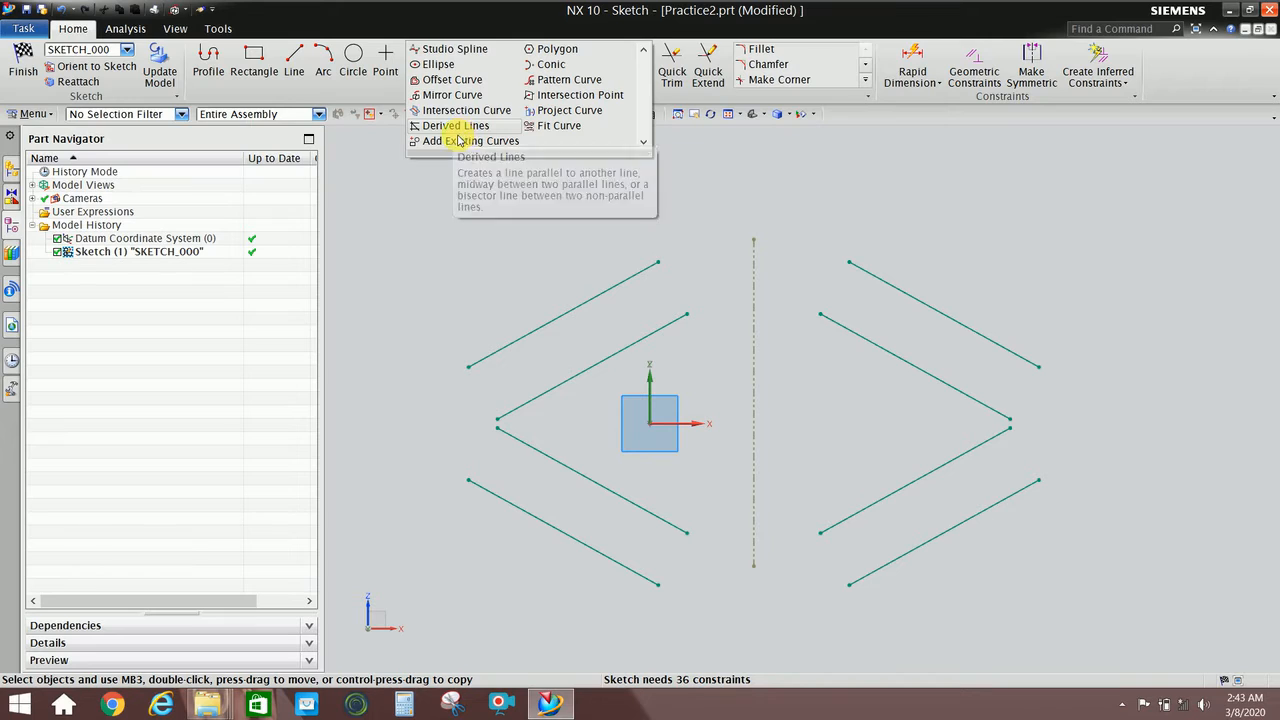
click(458, 126)
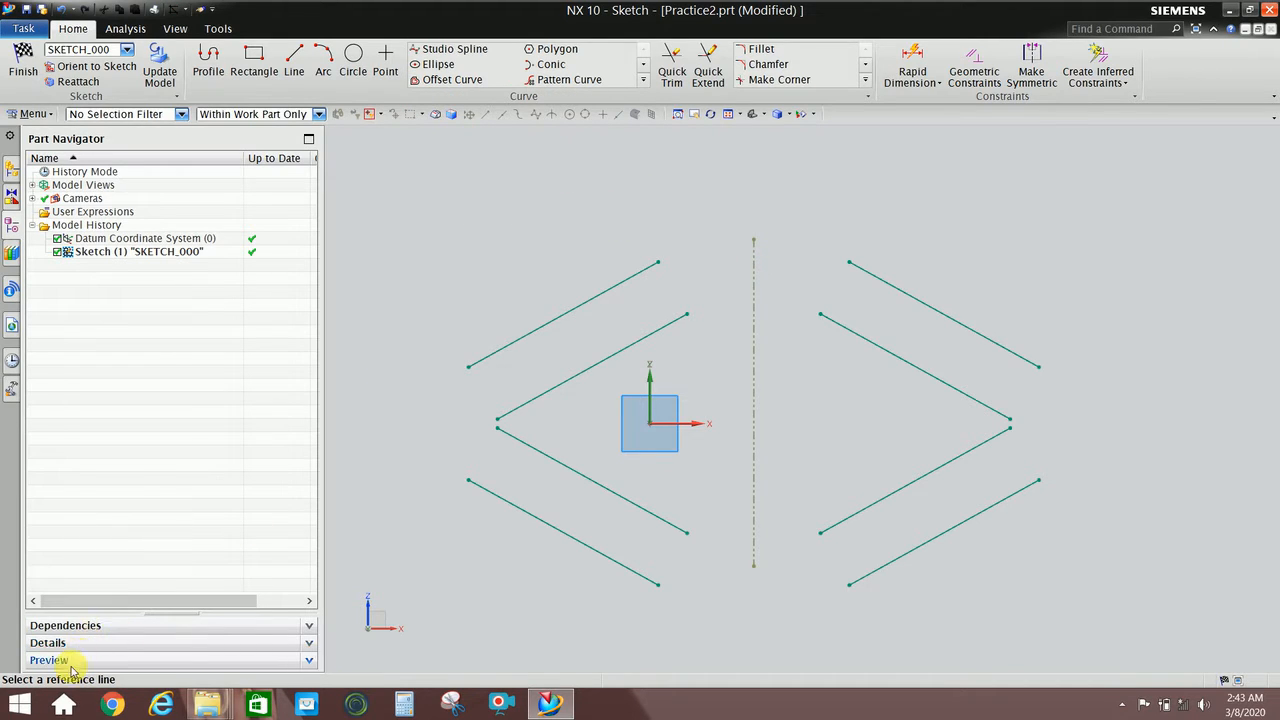
click(756, 388)
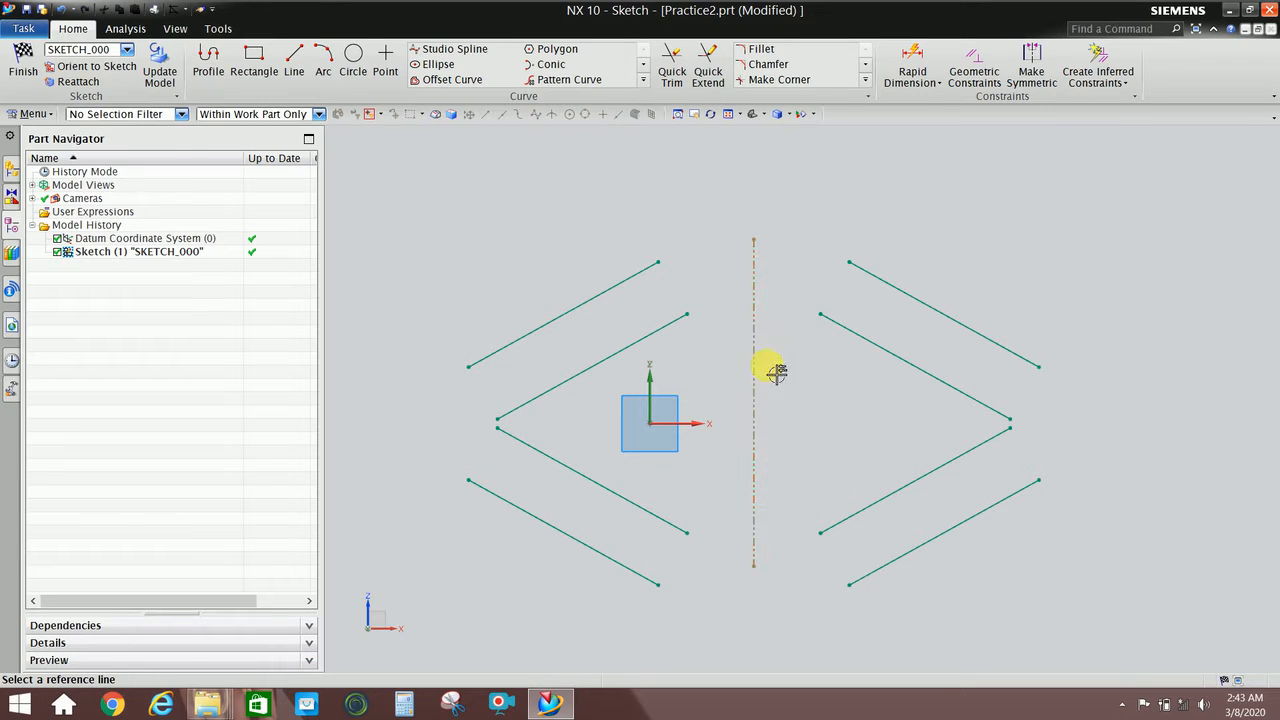
click(886, 354)
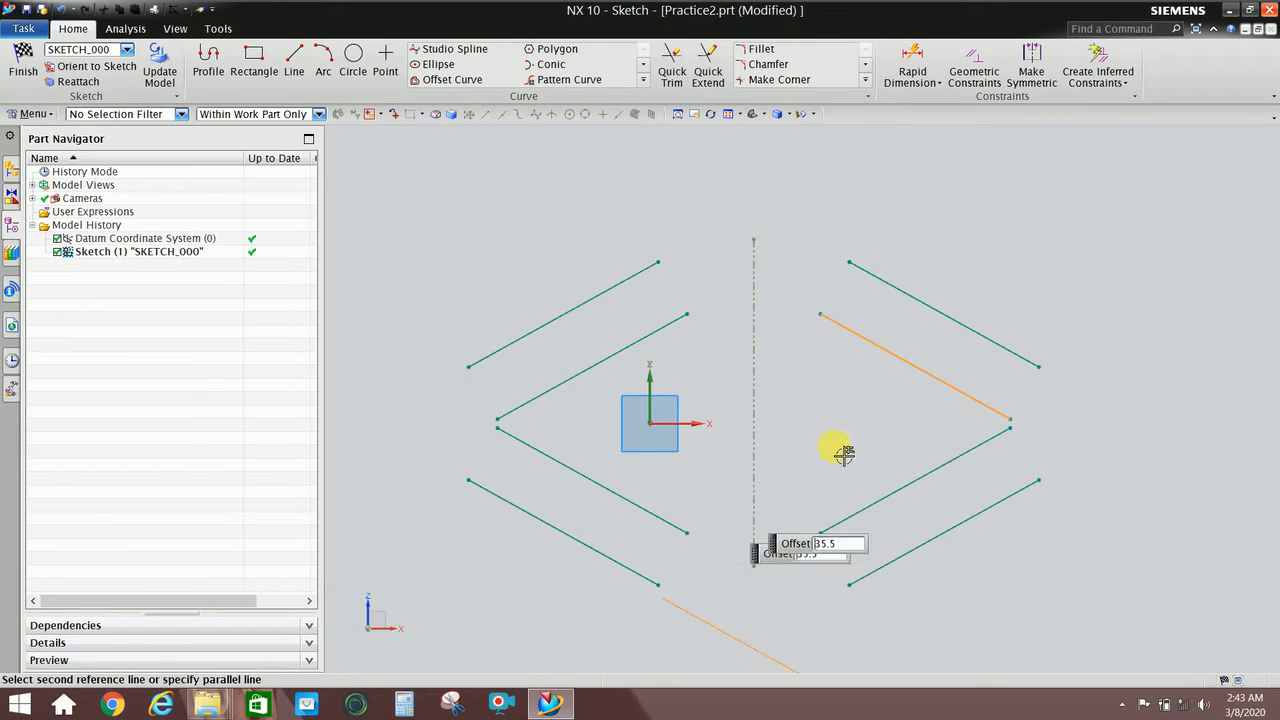
click(925, 304)
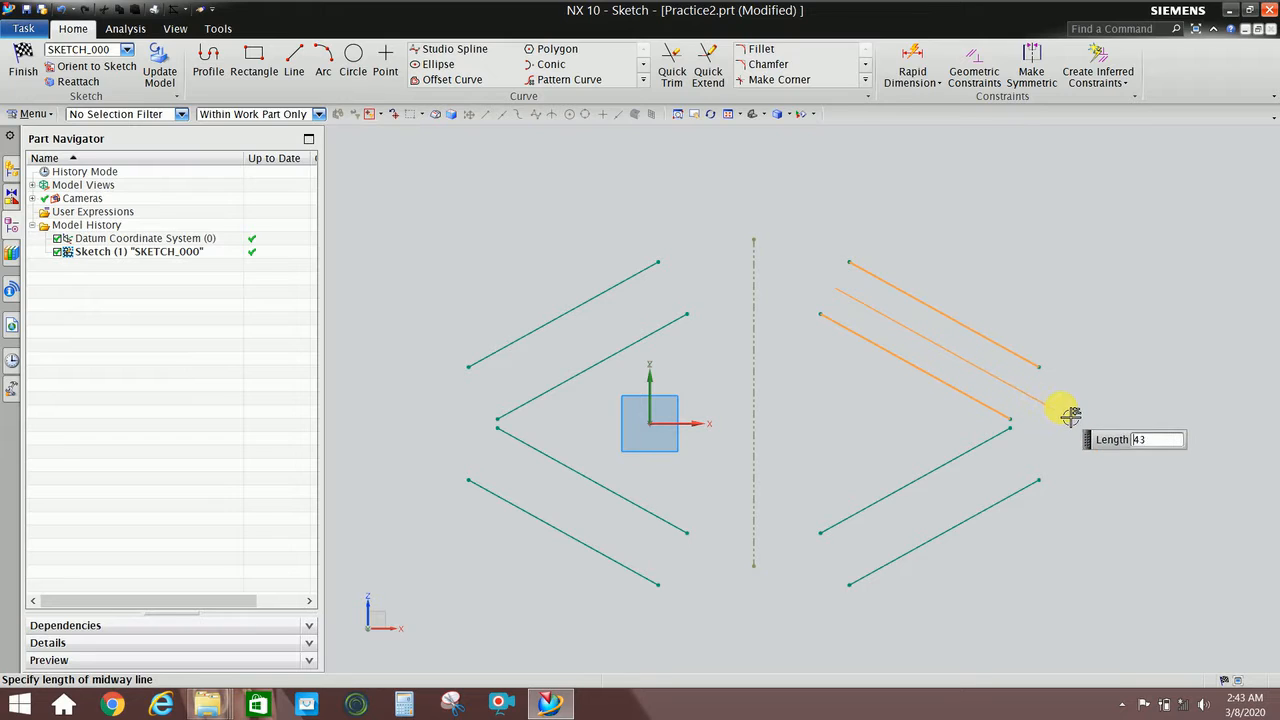
click(1021, 398)
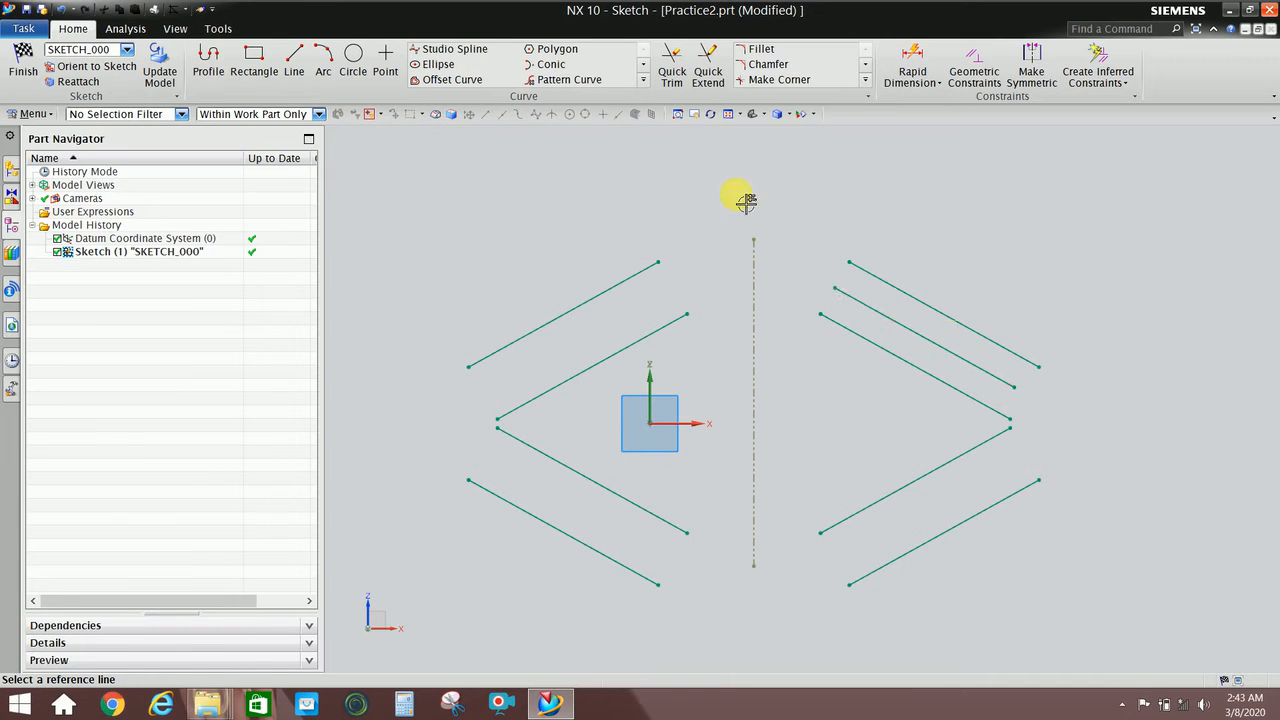
click(644, 84)
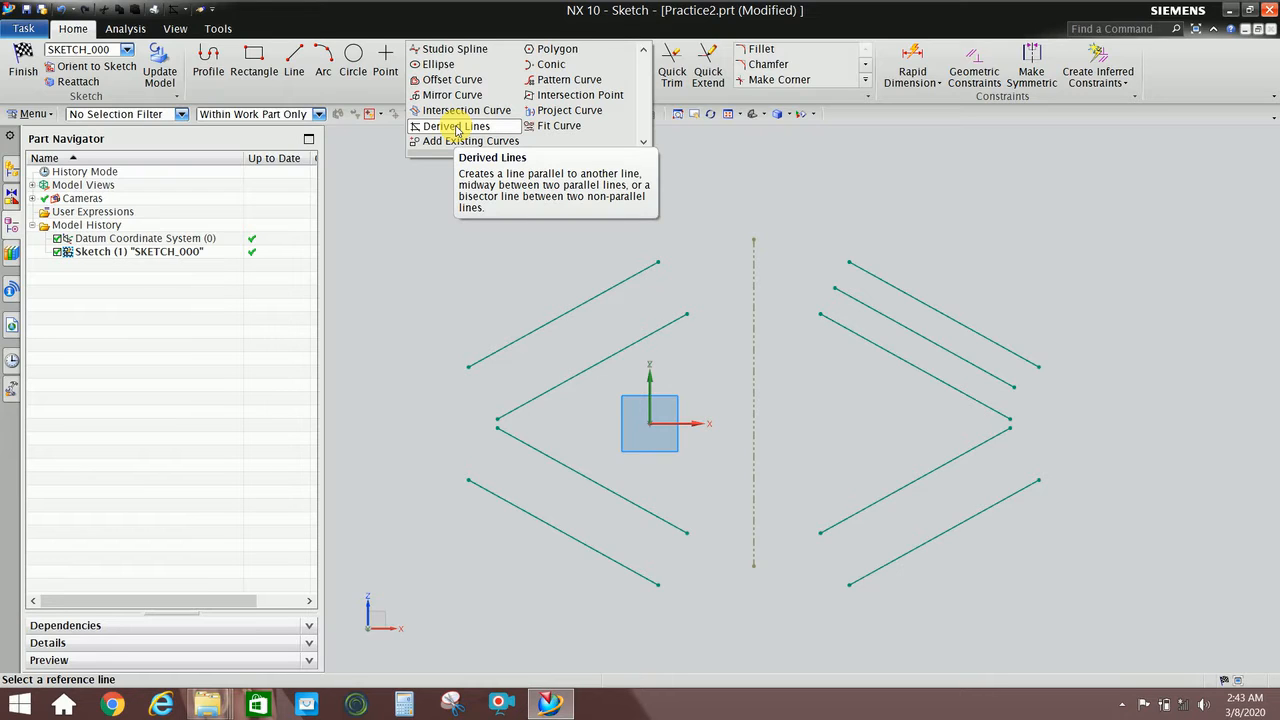
key(Escape)
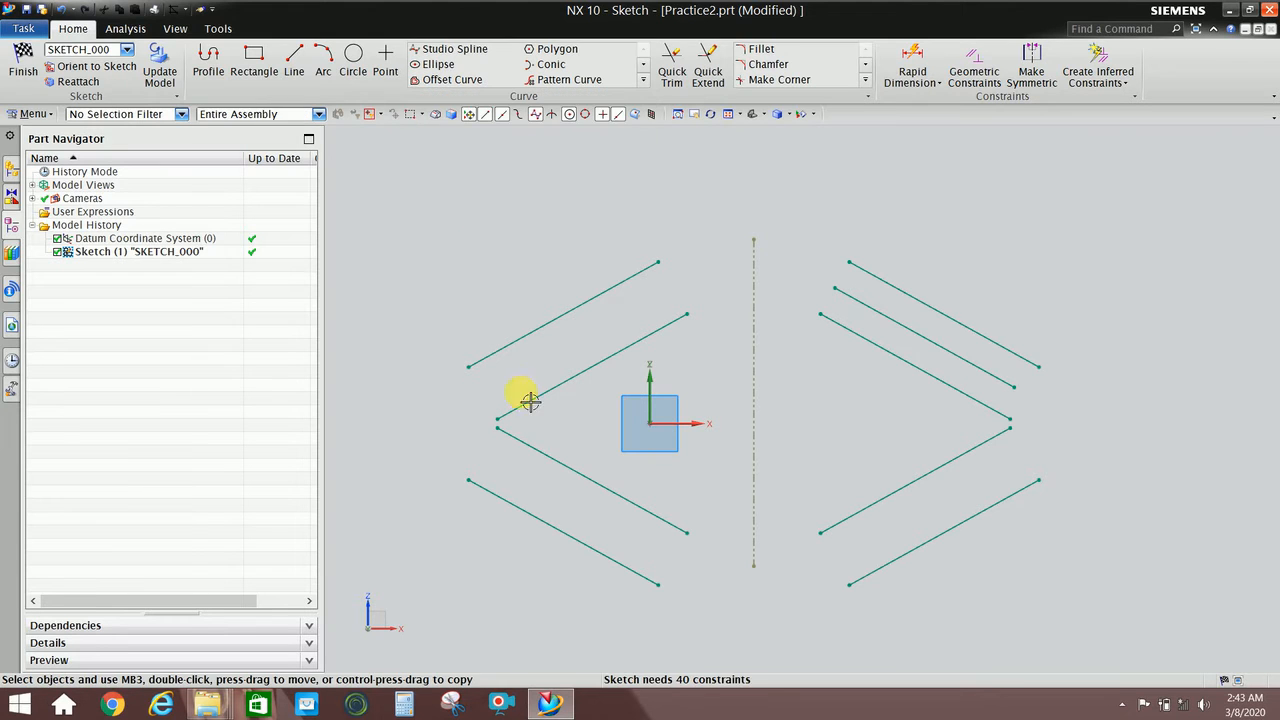
click(563, 465)
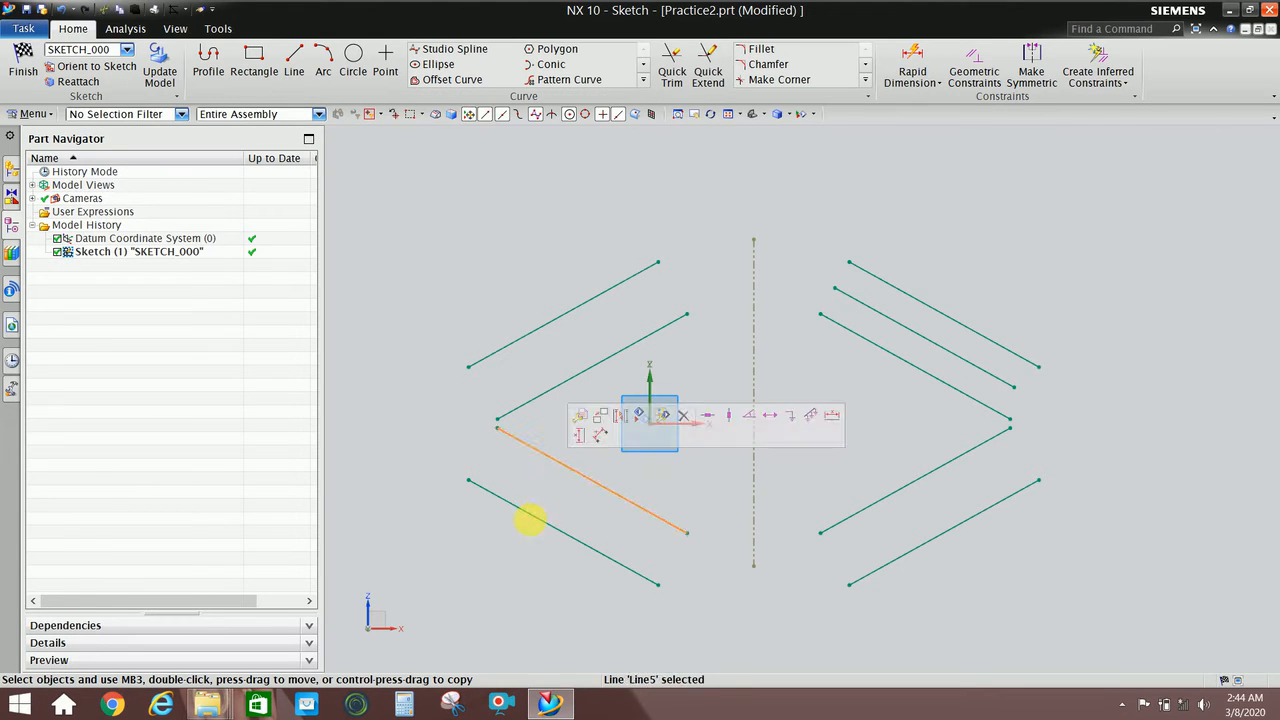
click(535, 523)
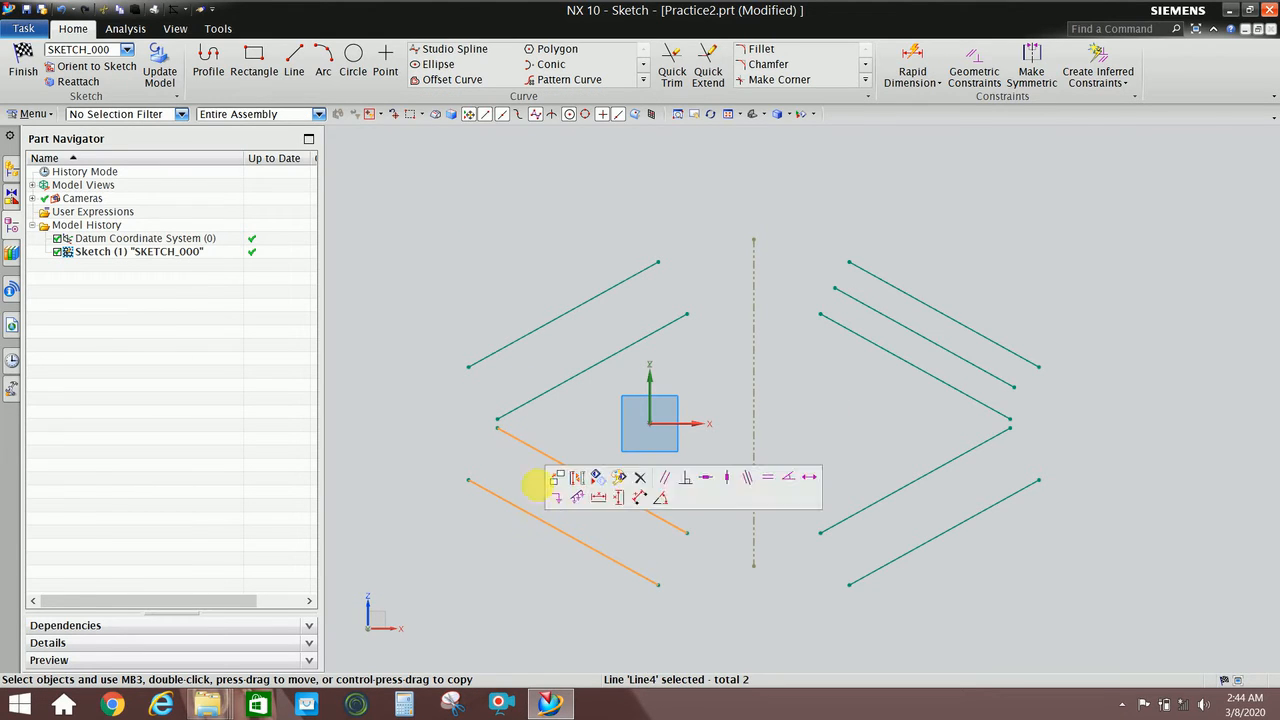
click(643, 79)
click(386, 76)
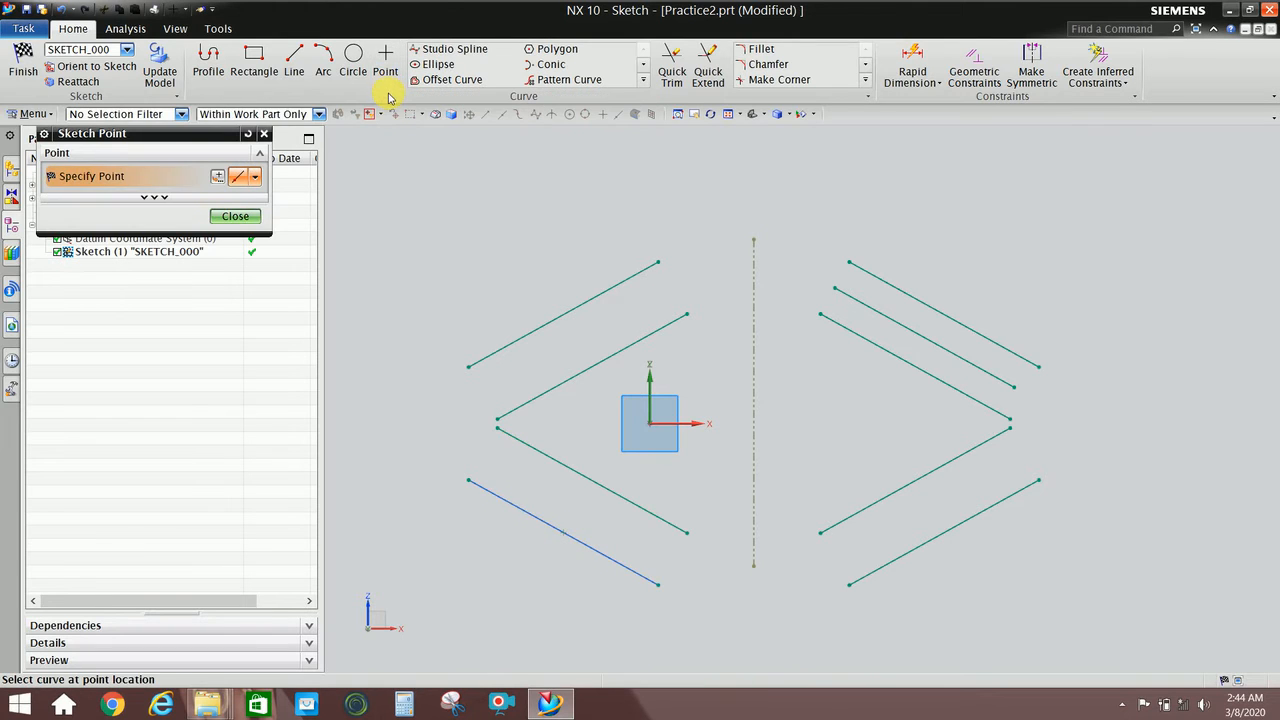
key(Escape)
Create a derived line midway between the lower-left pair of parallel lines, extending past their lower right ends toward the vertical reference line
click(645, 82)
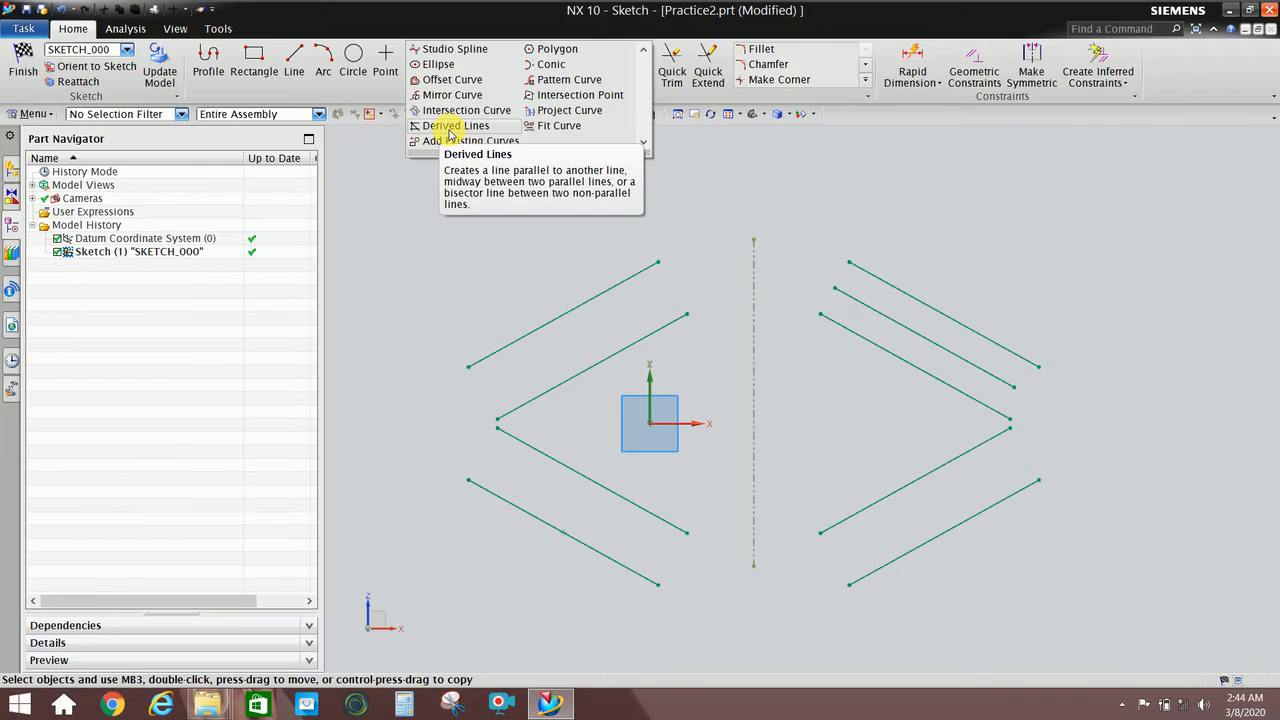
click(450, 130)
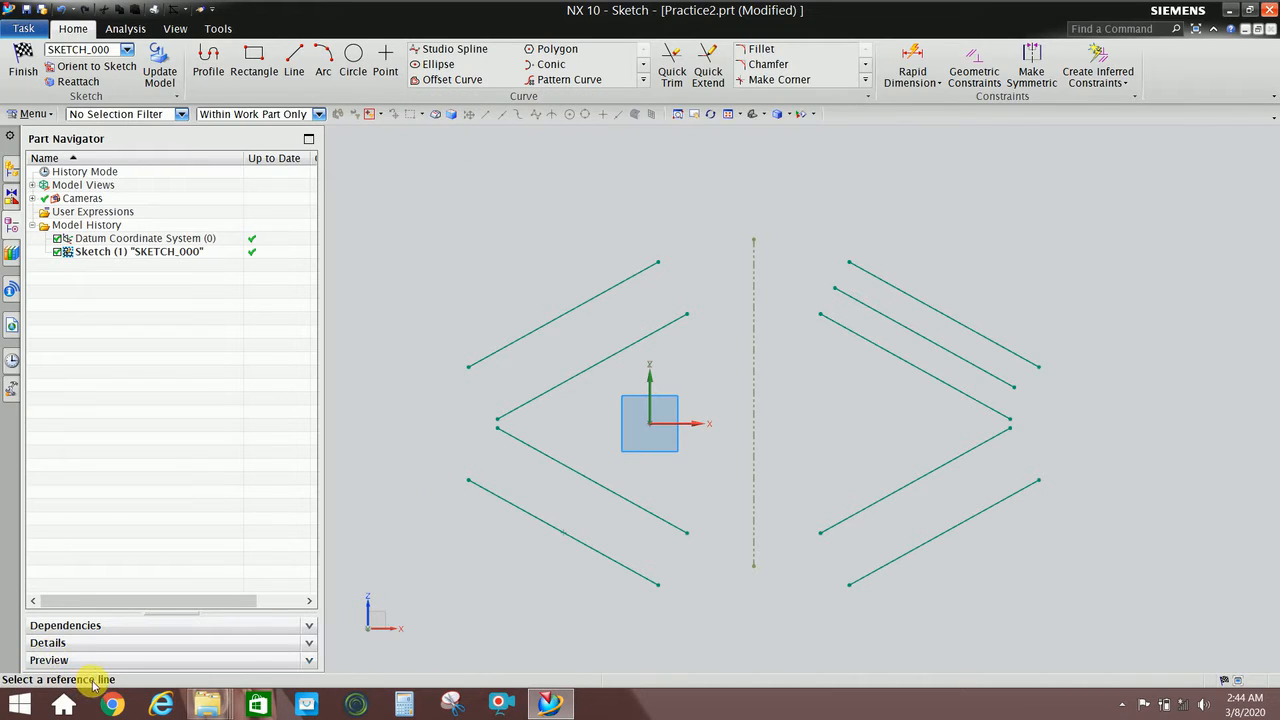
click(547, 530)
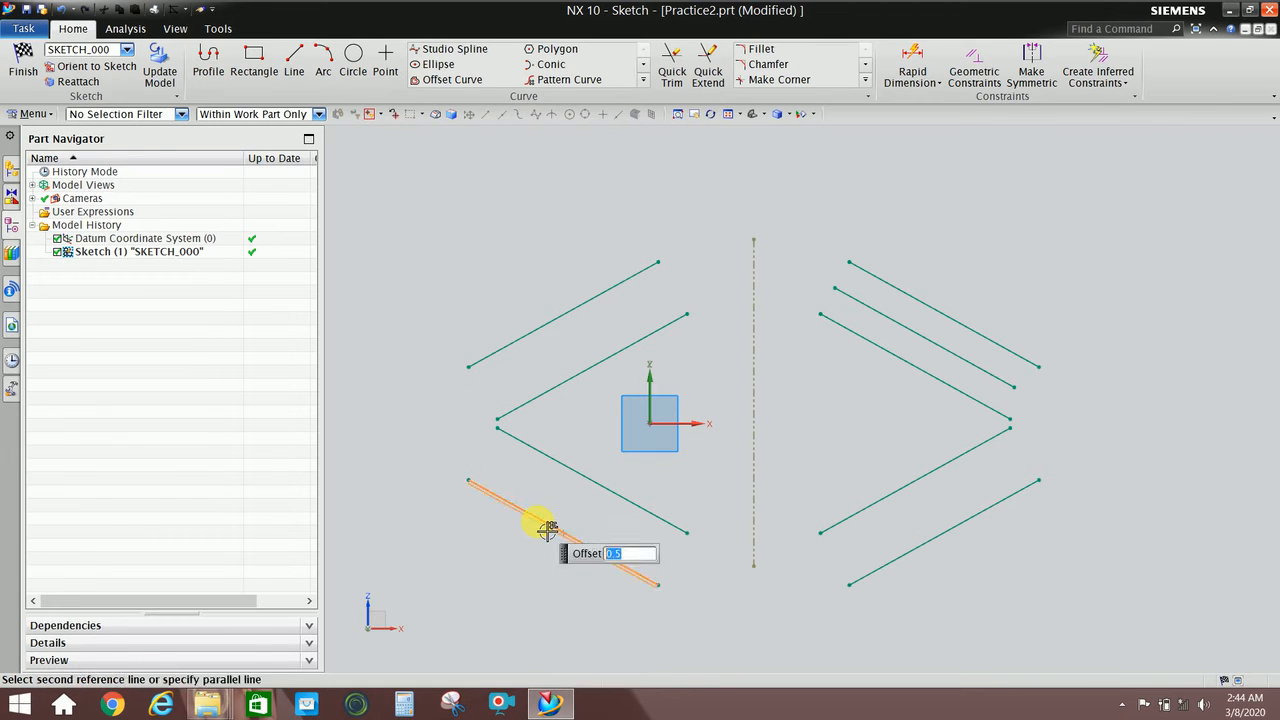
click(586, 484)
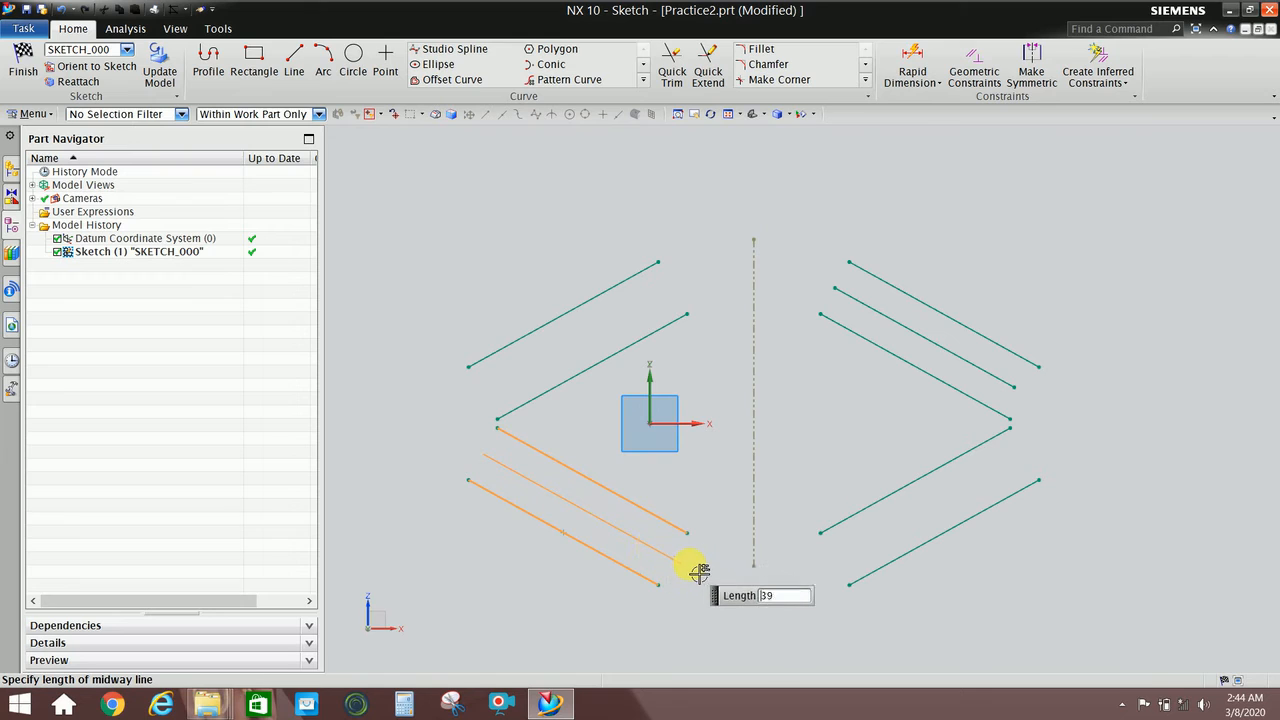
click(736, 594)
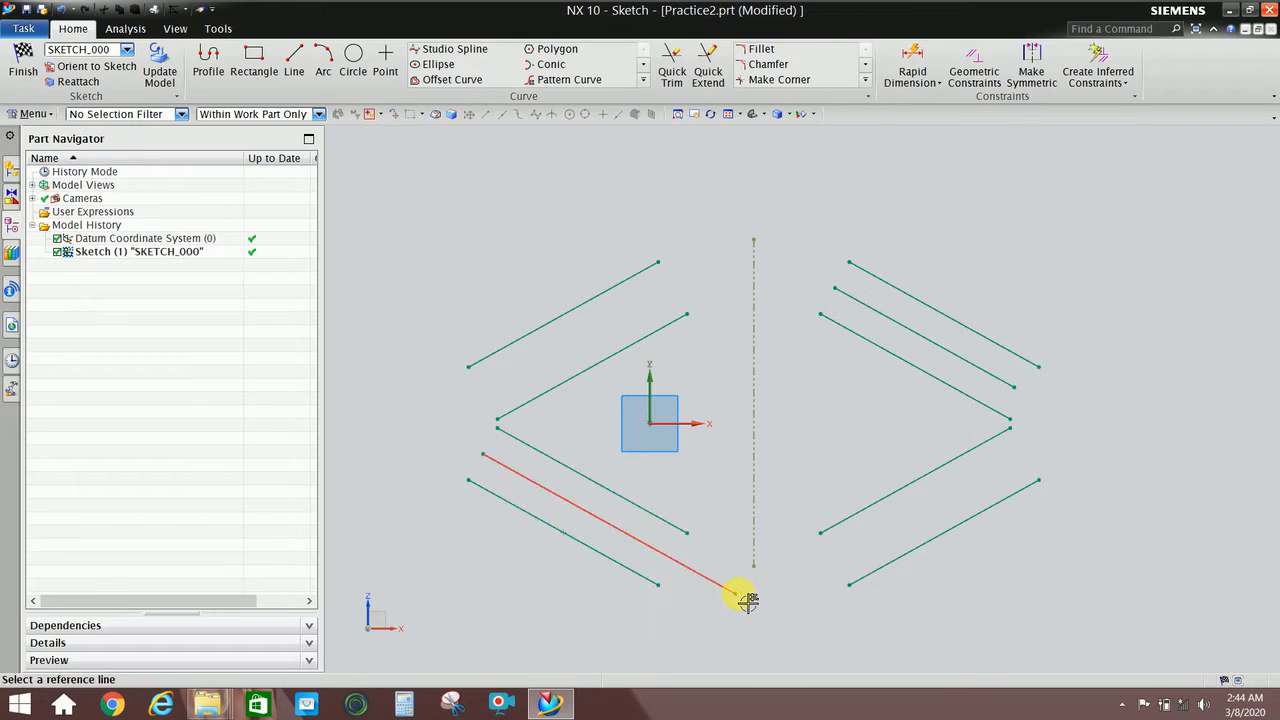
click(645, 82)
click(458, 129)
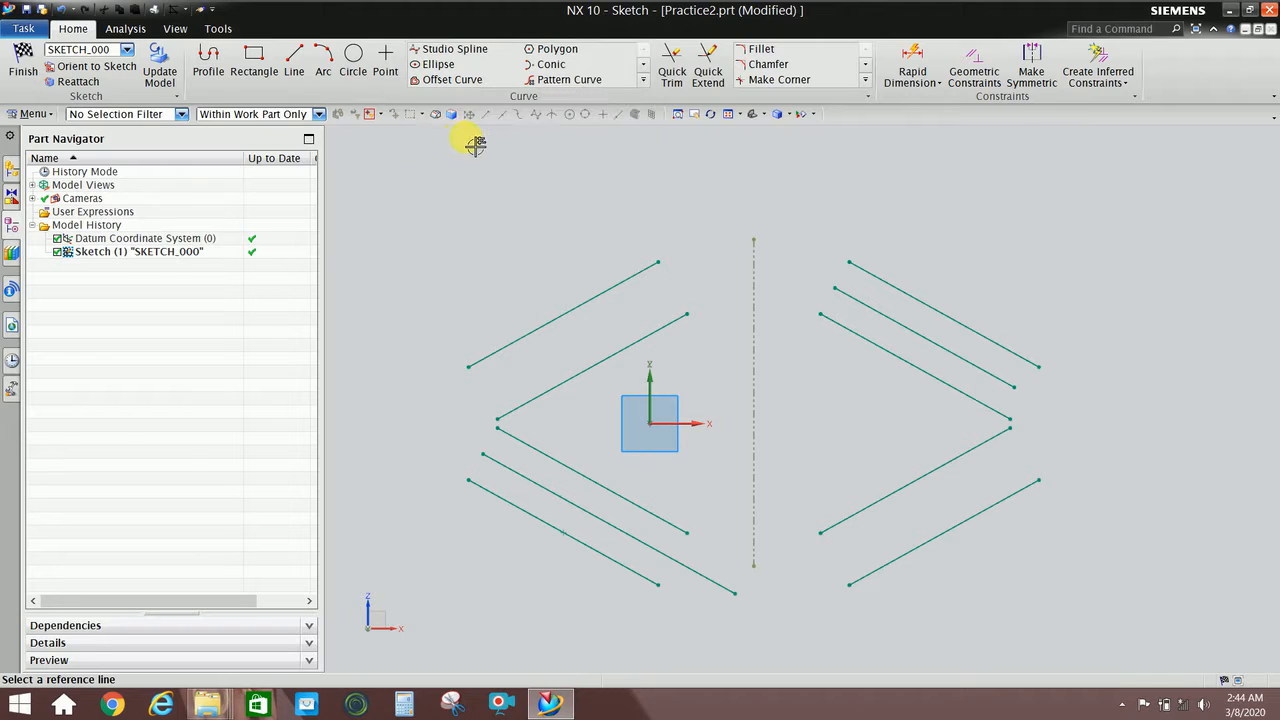
click(645, 82)
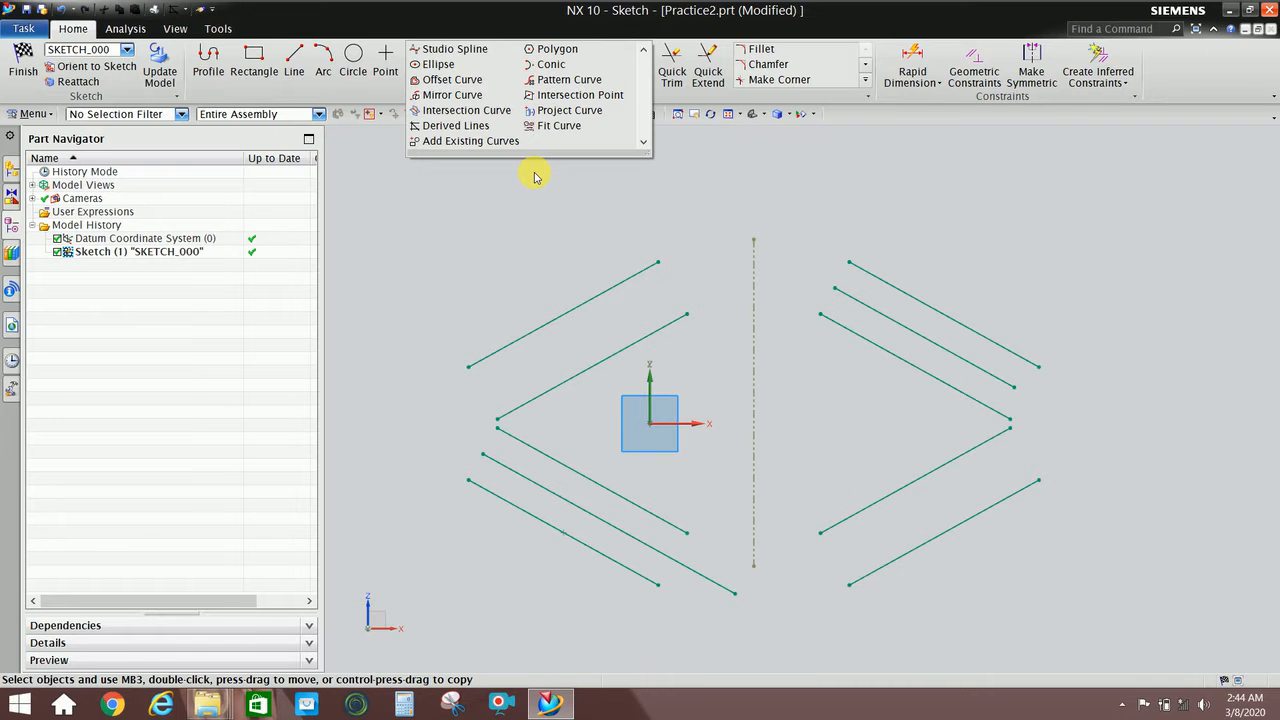
Finish the sketch and return to the modeling environment
right_click(543, 206)
click(543, 206)
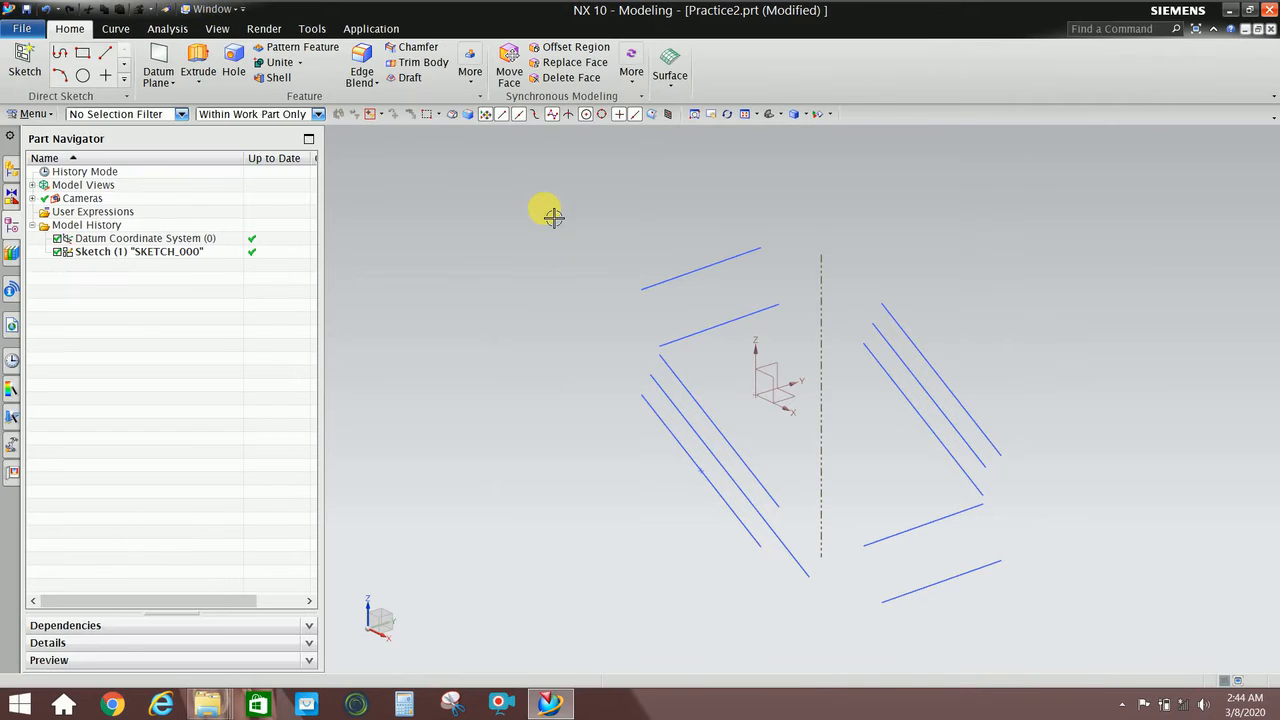
scroll(580, 300, down, 1)
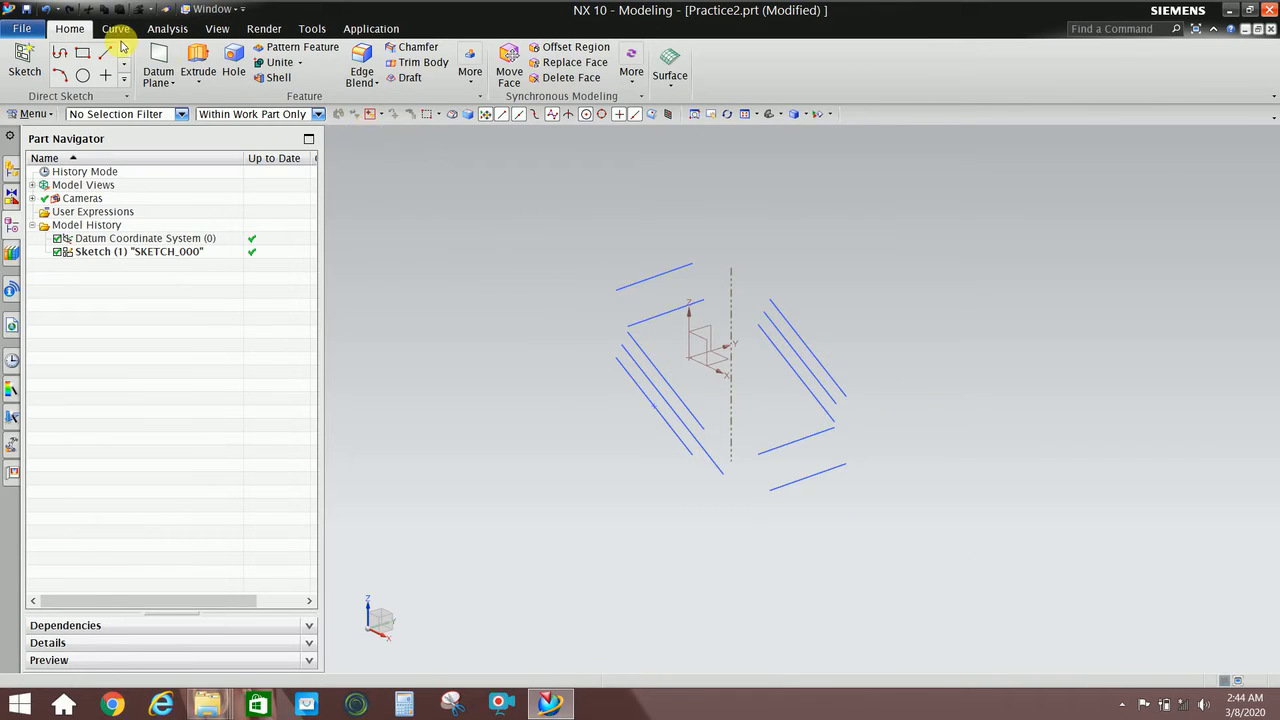
Extrude the outer upper-left sketch line as a single curve, ending at 24 mm, with the start limit pulled out to the opposite side of the sketch plane
click(197, 58)
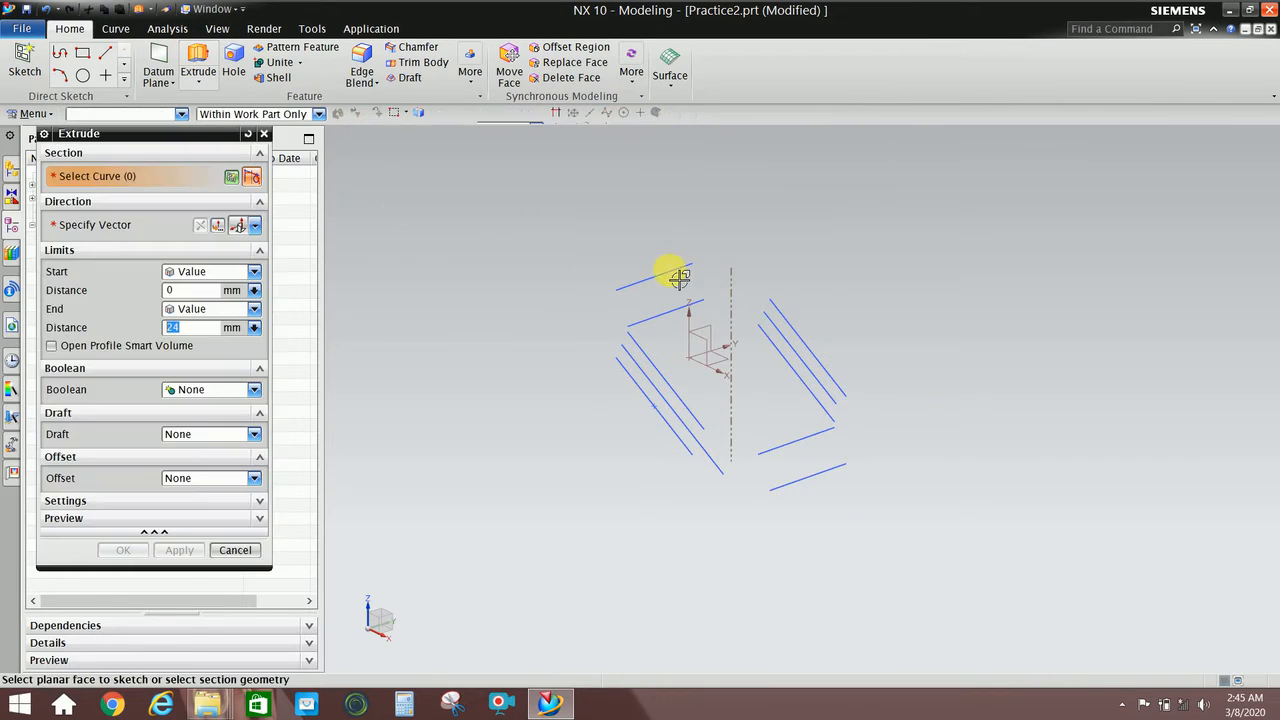
click(545, 114)
click(515, 126)
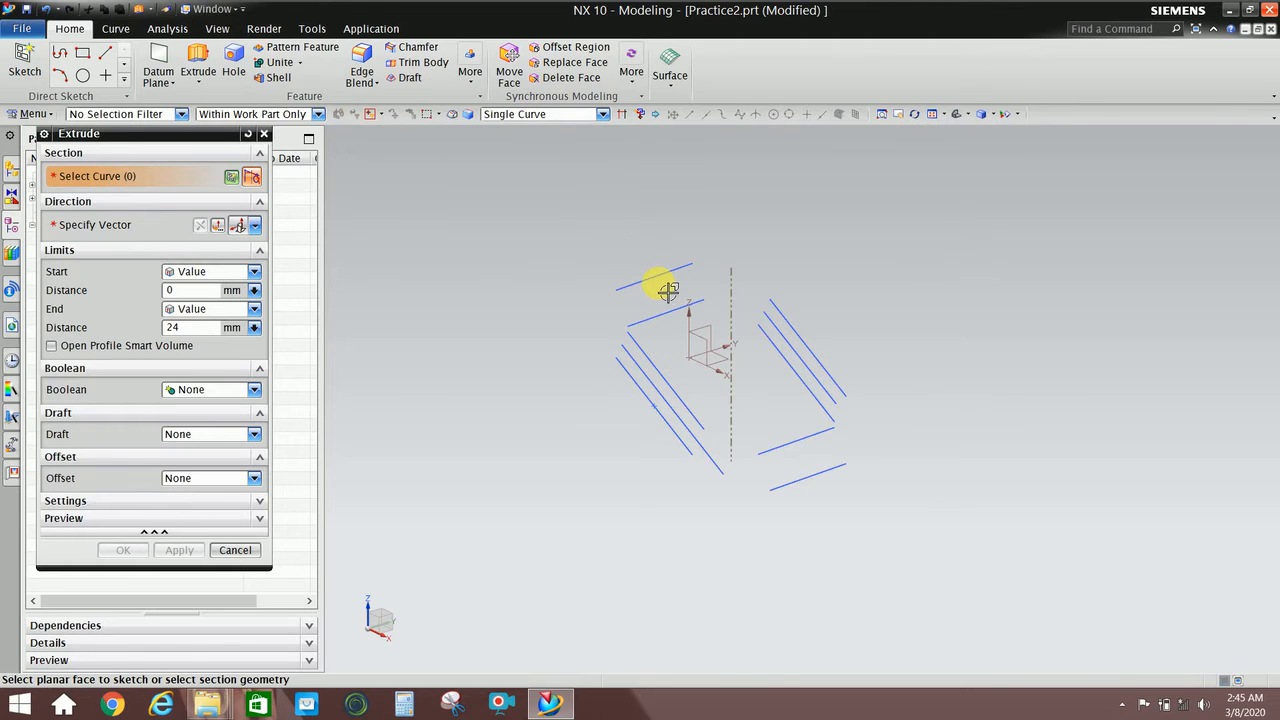
click(661, 282)
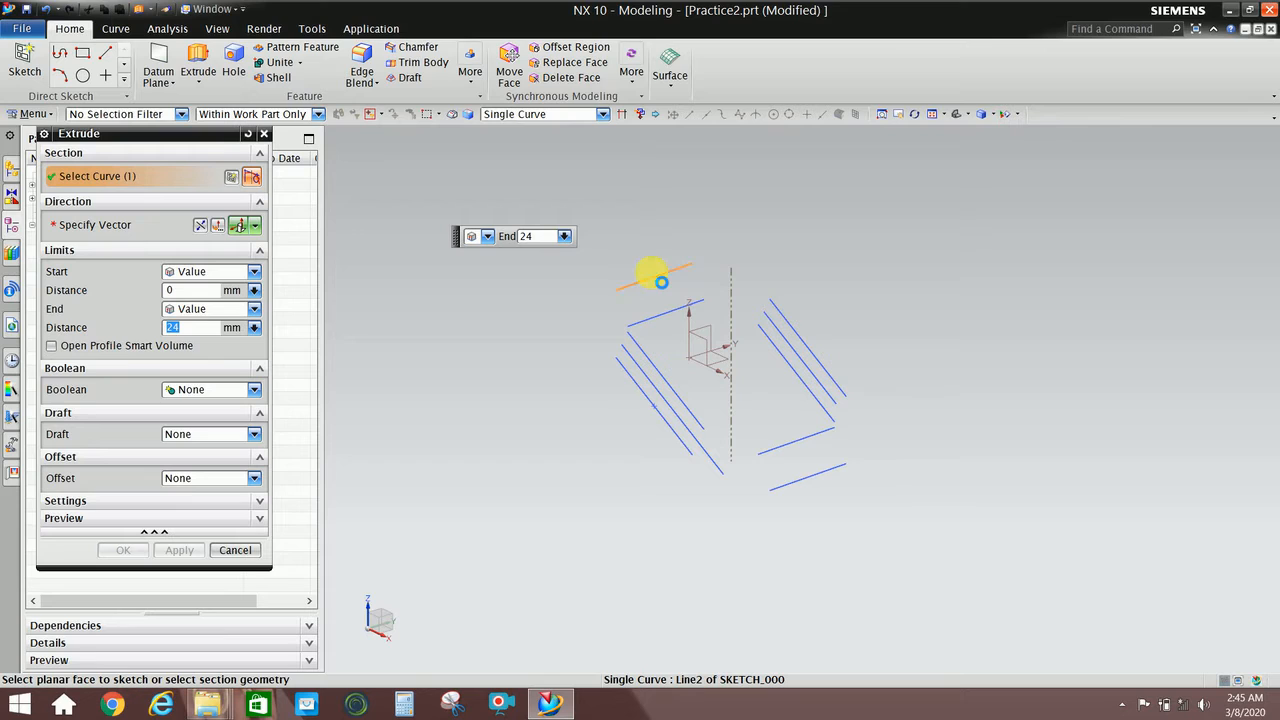
click(661, 282)
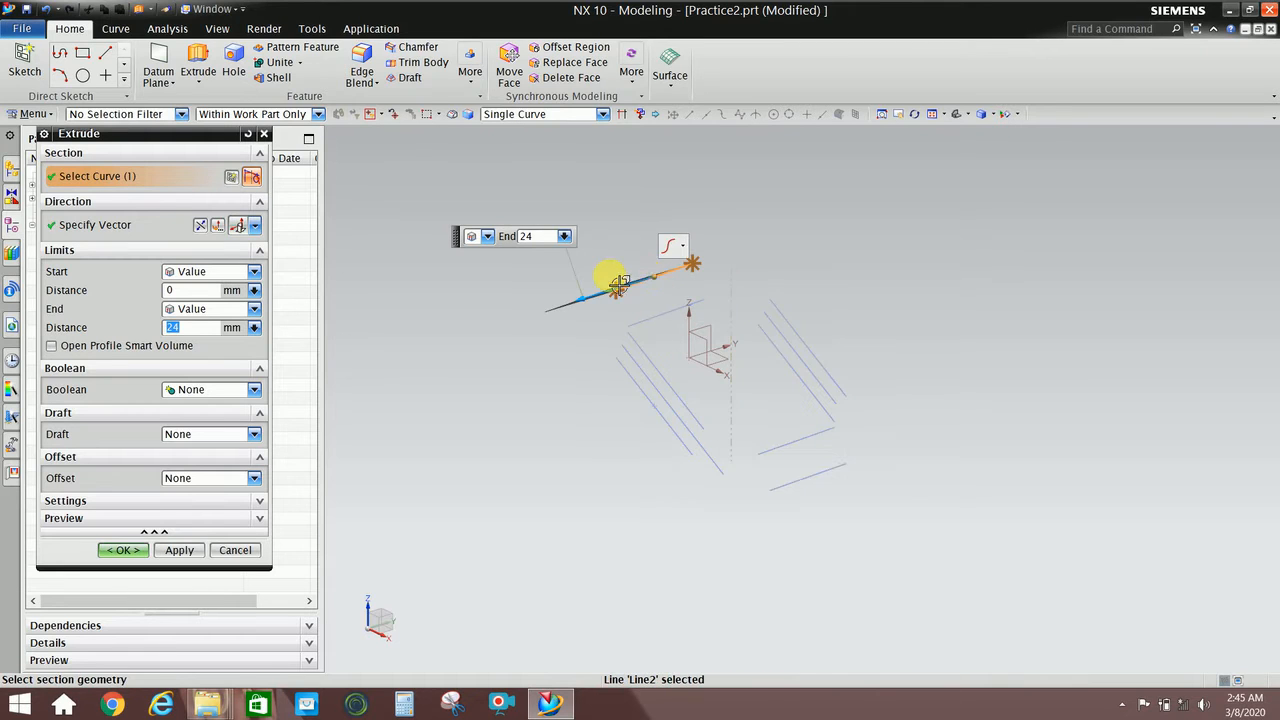
mouse_move(619, 283)
middle_down()
mouse_move(591, 280)
mouse_move(580, 314)
mouse_move(531, 320)
mouse_move(634, 303)
middle_up()
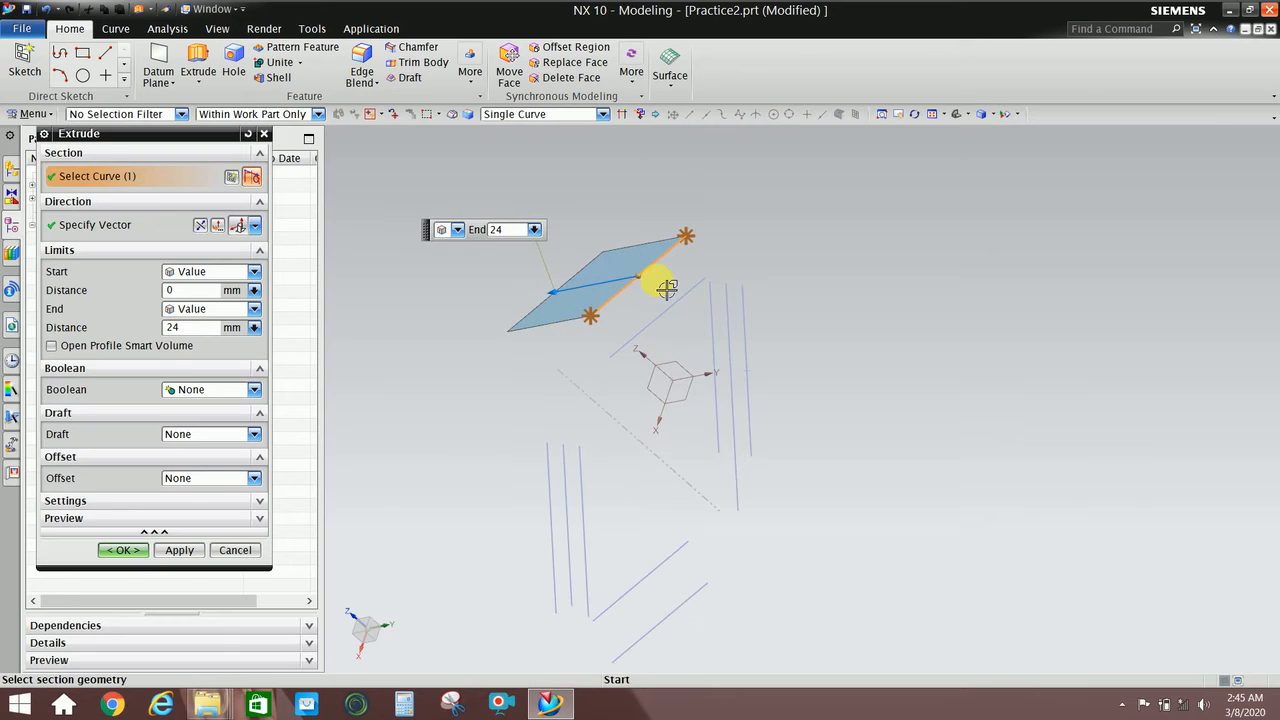
drag(667, 288, 694, 277)
click(139, 551)
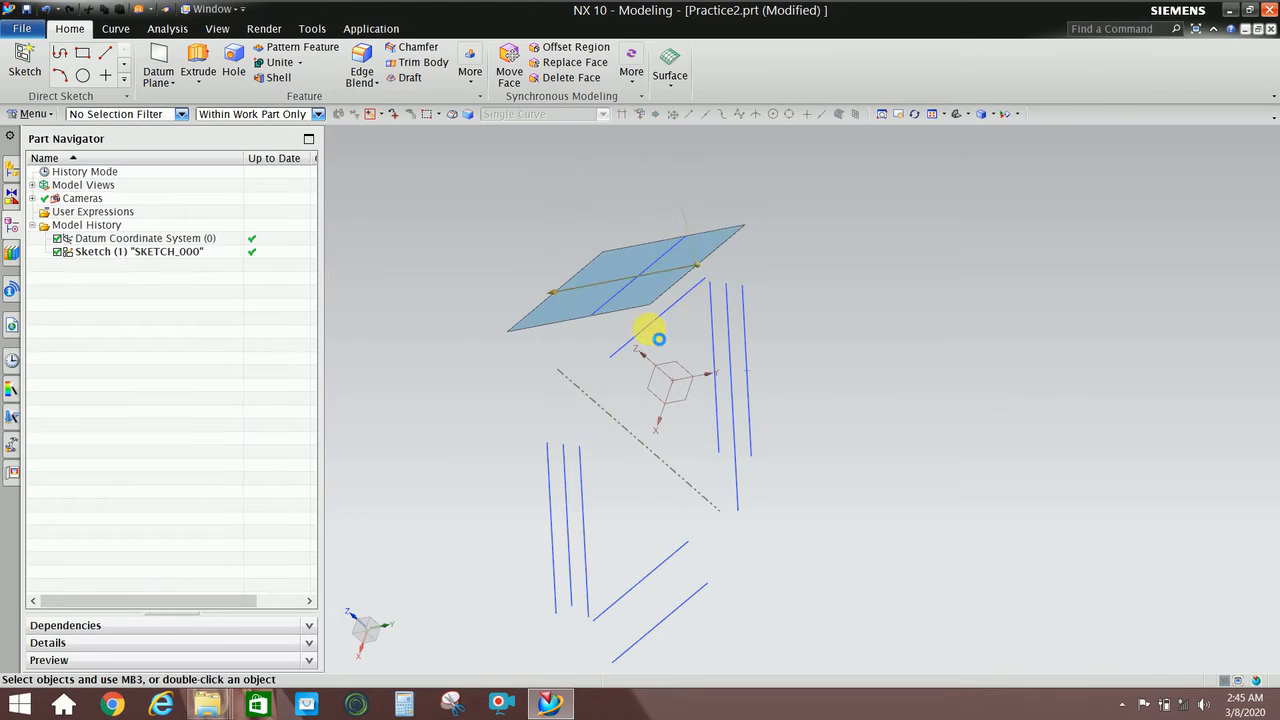
Hide the sketch SKETCH_000 so that only the extruded sheet and the datum coordinate system are displayed
mouse_move(651, 337)
middle_down()
mouse_move(720, 251)
mouse_move(688, 263)
mouse_move(731, 297)
mouse_move(663, 309)
mouse_move(655, 274)
middle_up()
click(766, 270)
right_click(766, 270)
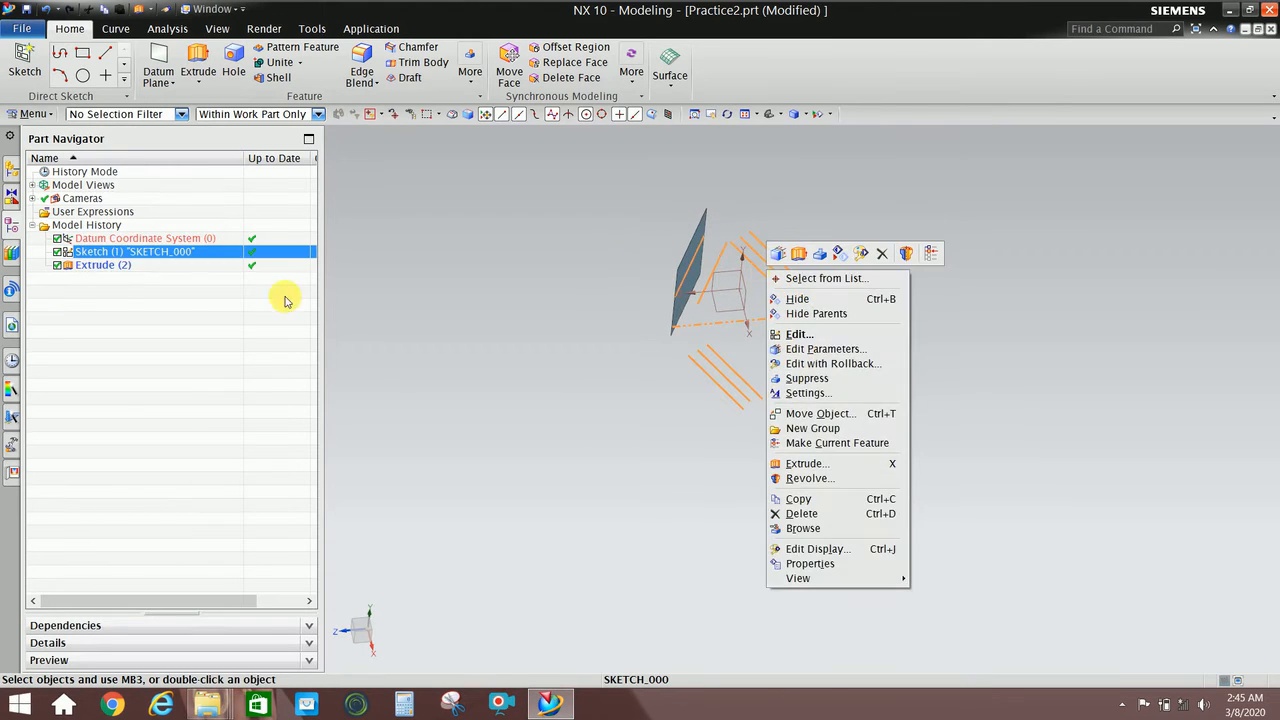
click(286, 297)
right_click(116, 254)
click(145, 261)
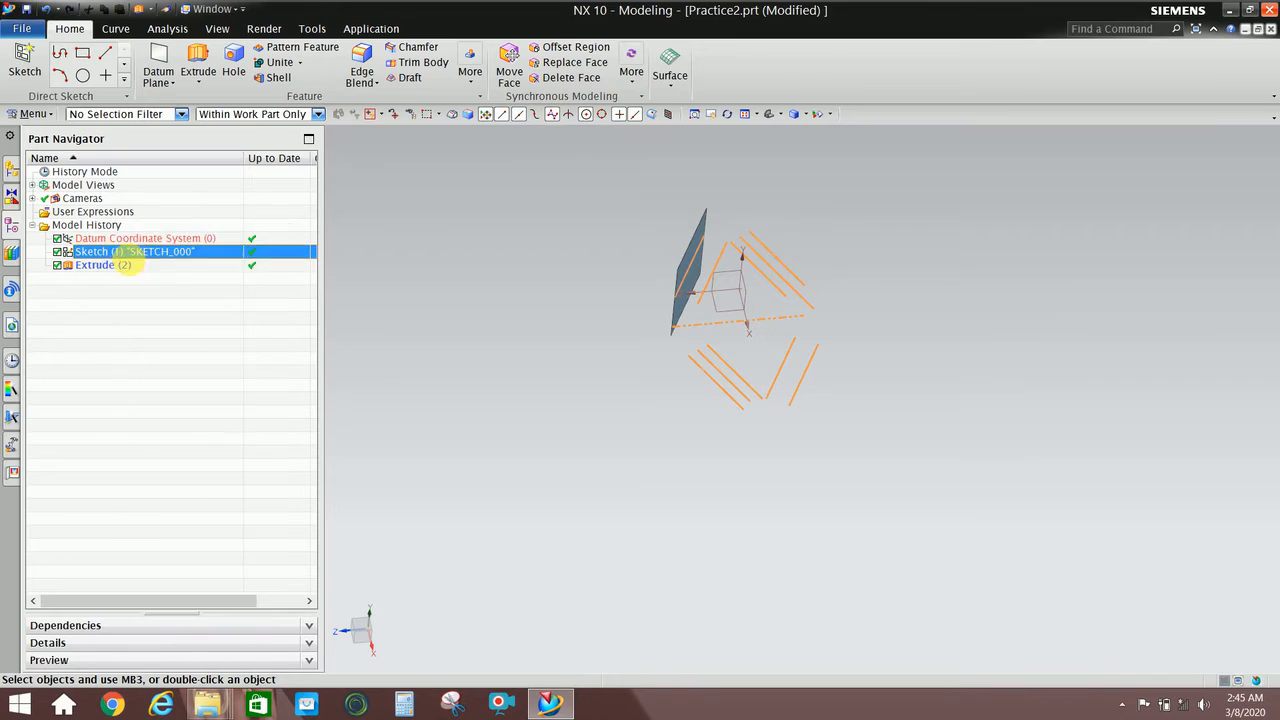
mouse_move(709, 266)
middle_down()
mouse_move(683, 266)
mouse_move(746, 277)
mouse_move(723, 277)
middle_up()
Create a new sketch in the task environment on the XZ plane of the datum coordinate system and leave the Profile command
click(22, 114)
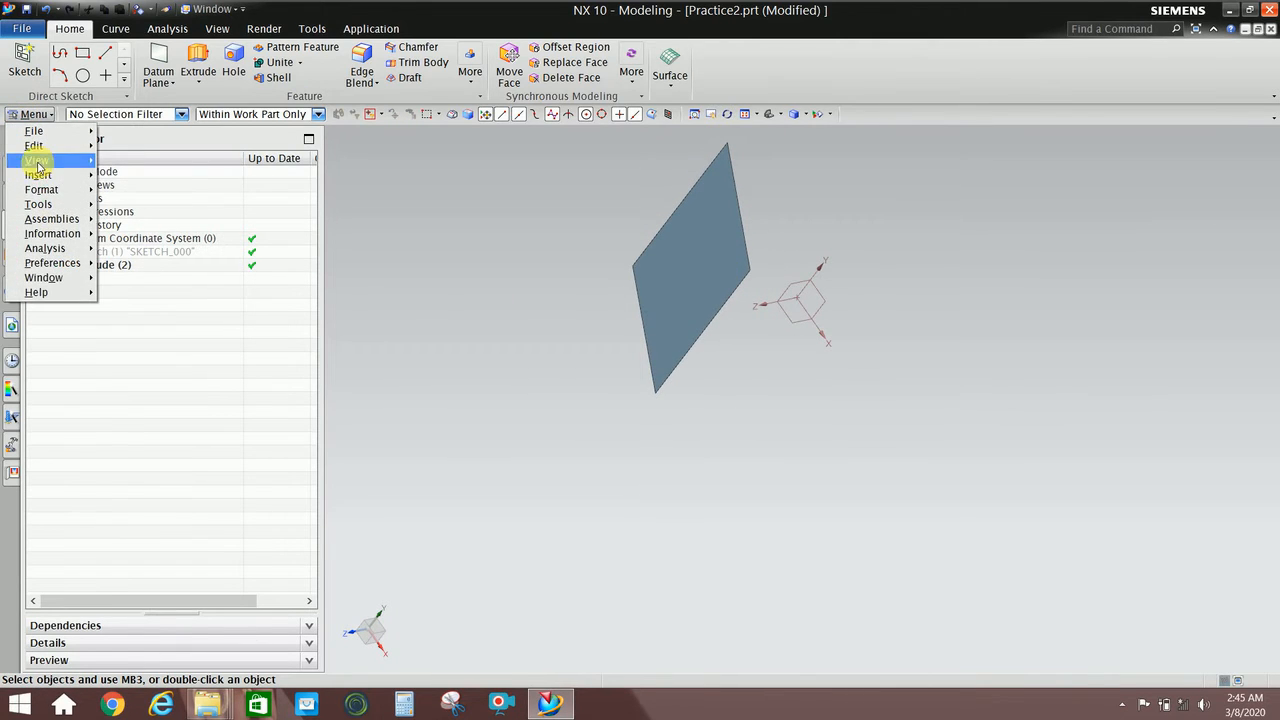
mouse_move(40, 175)
click(127, 193)
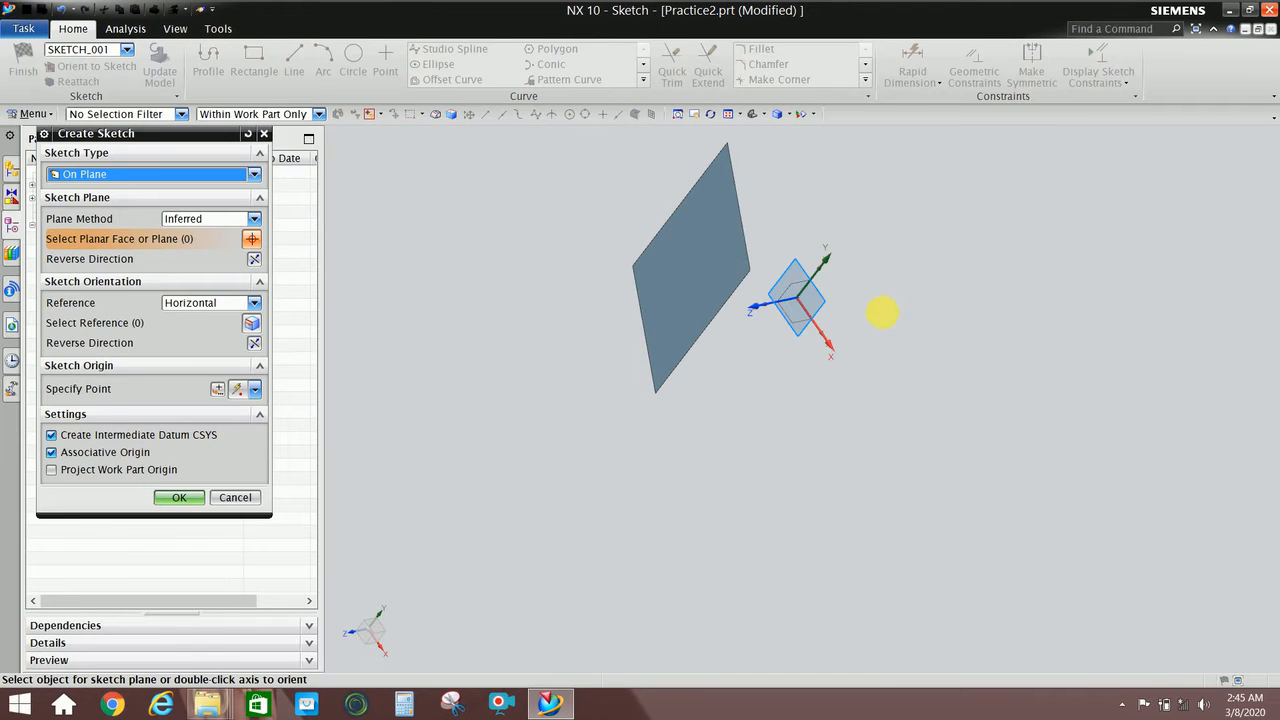
mouse_move(883, 314)
middle_down()
mouse_move(920, 306)
mouse_move(897, 337)
mouse_move(877, 331)
middle_up()
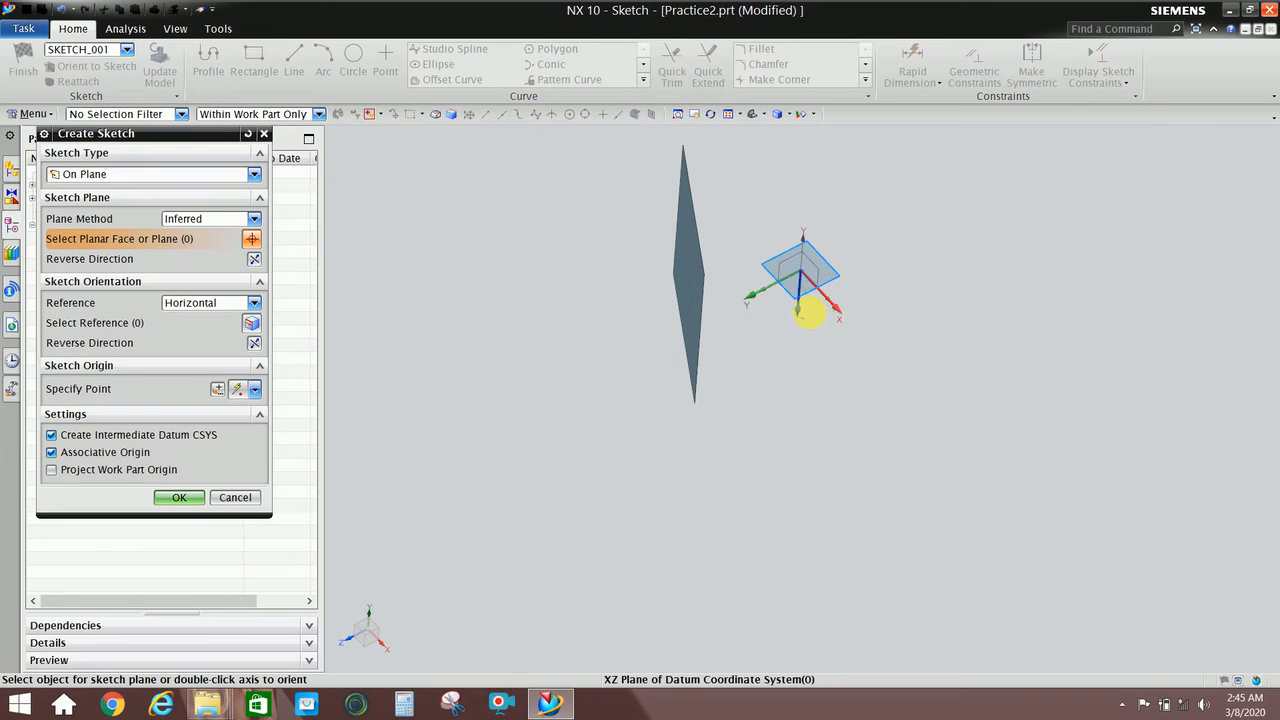
click(805, 302)
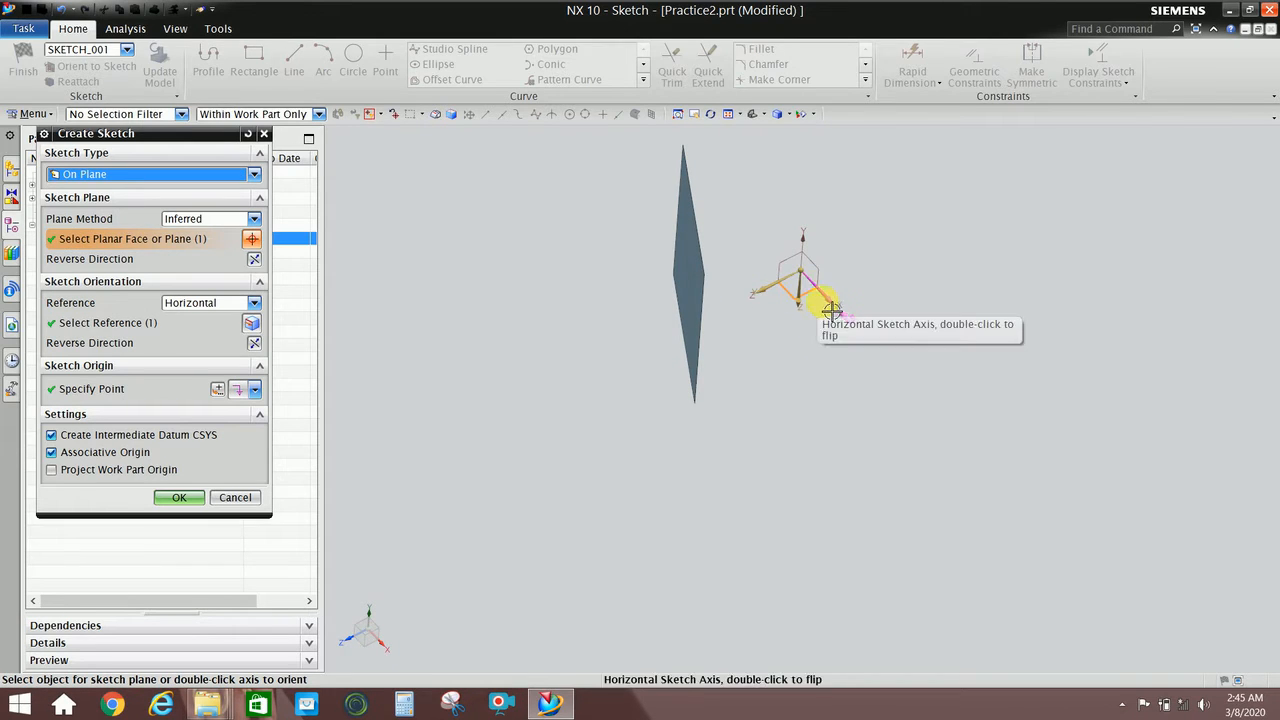
mouse_move(800, 288)
middle_down()
mouse_move(764, 336)
mouse_move(806, 358)
mouse_move(803, 334)
mouse_move(749, 320)
mouse_move(851, 289)
mouse_move(900, 258)
mouse_move(889, 260)
middle_up()
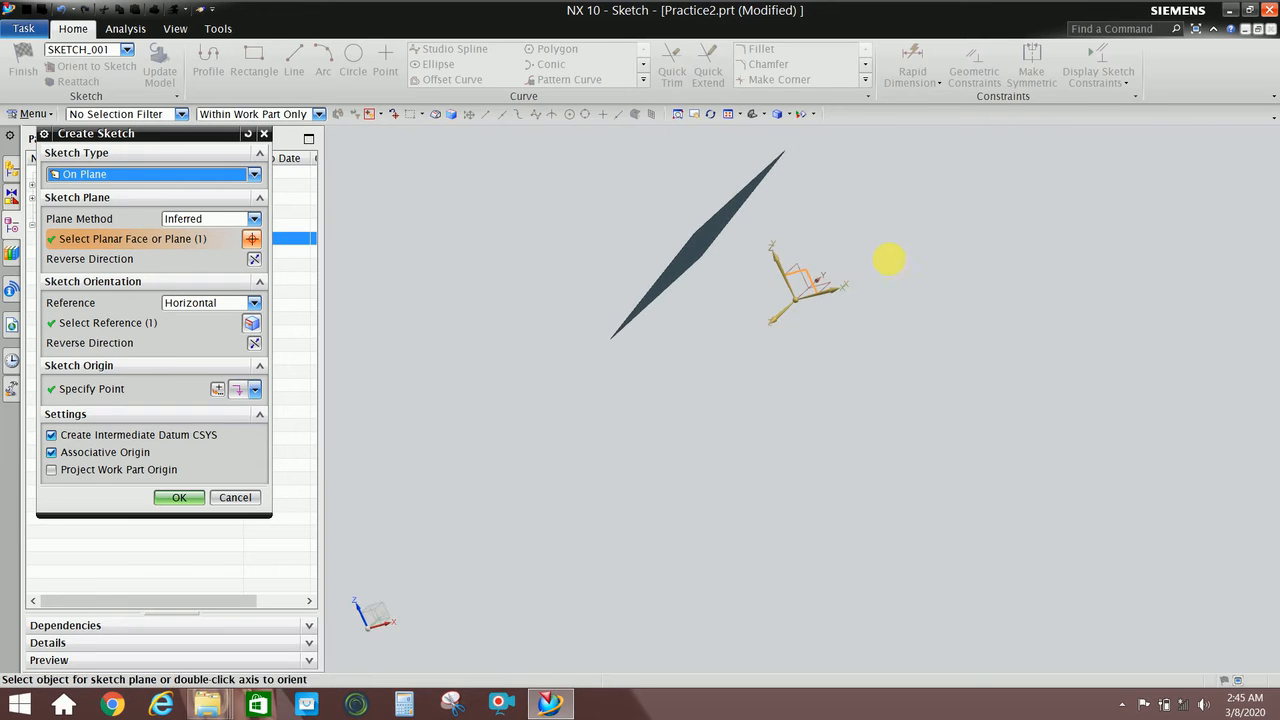
click(190, 497)
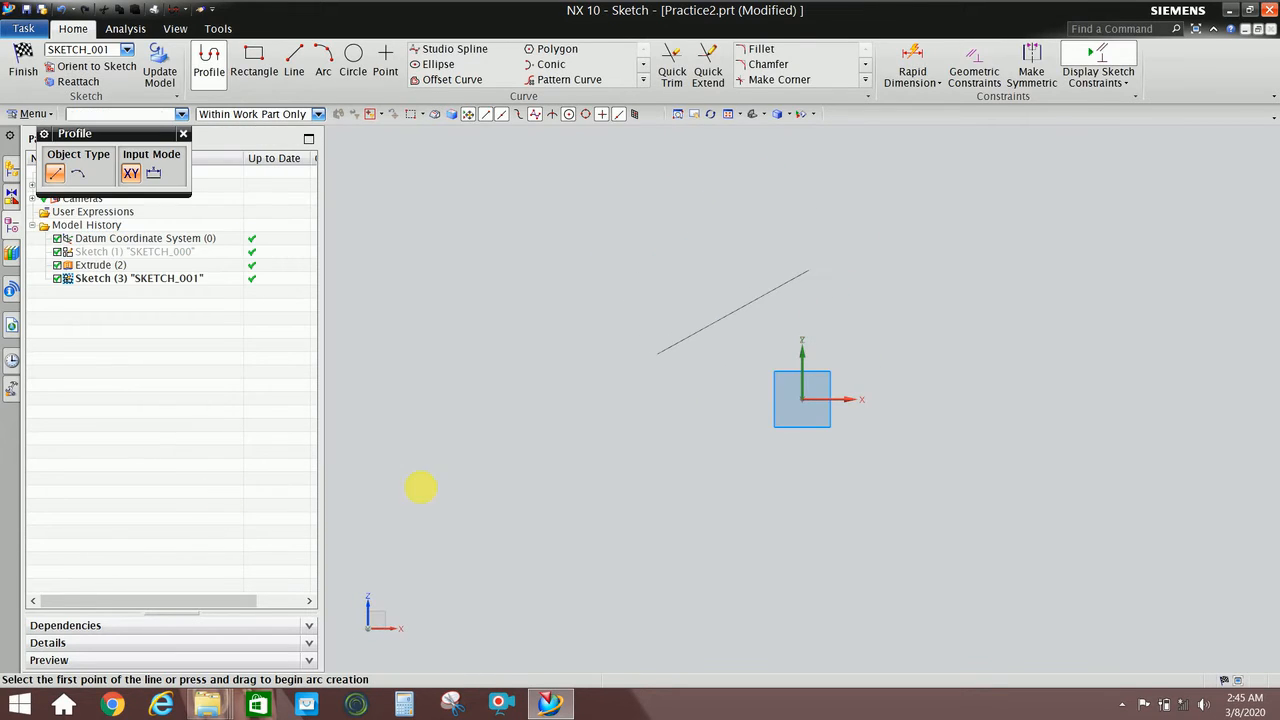
key(Escape)
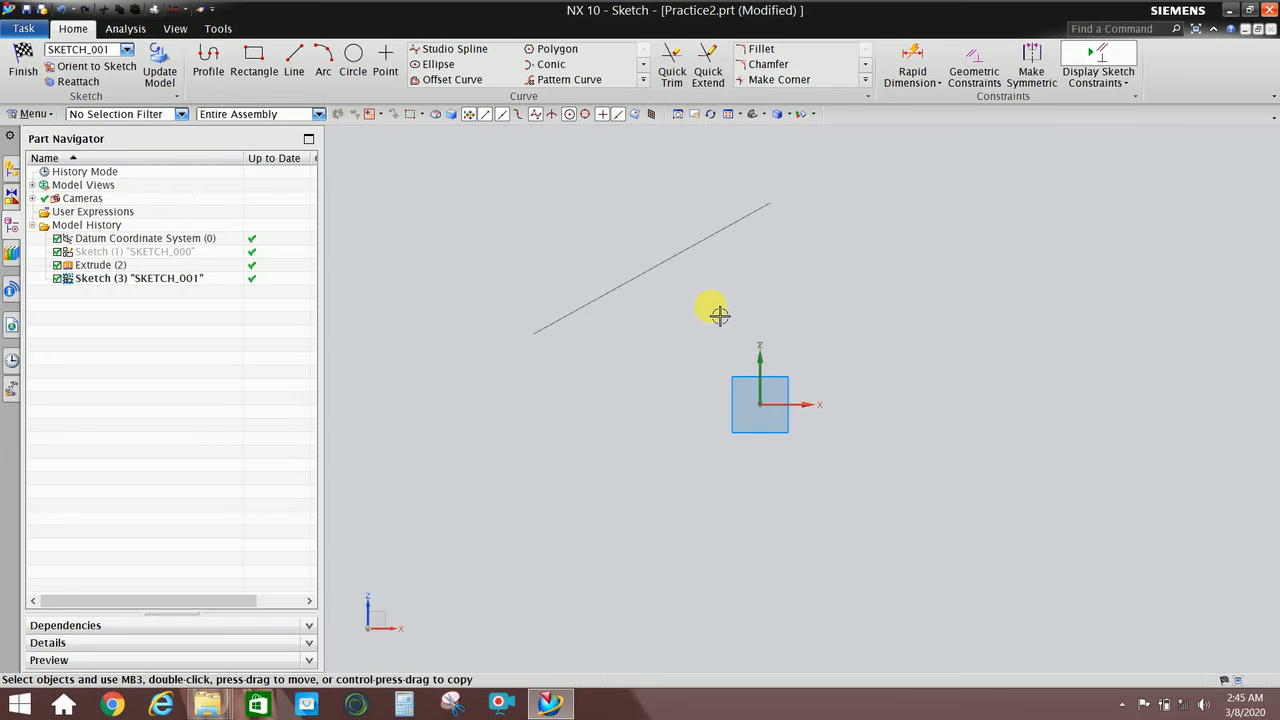
Create an intersection curve where the face of the extruded sheet crosses the sketch plane
middle_drag(708, 334, 700, 298)
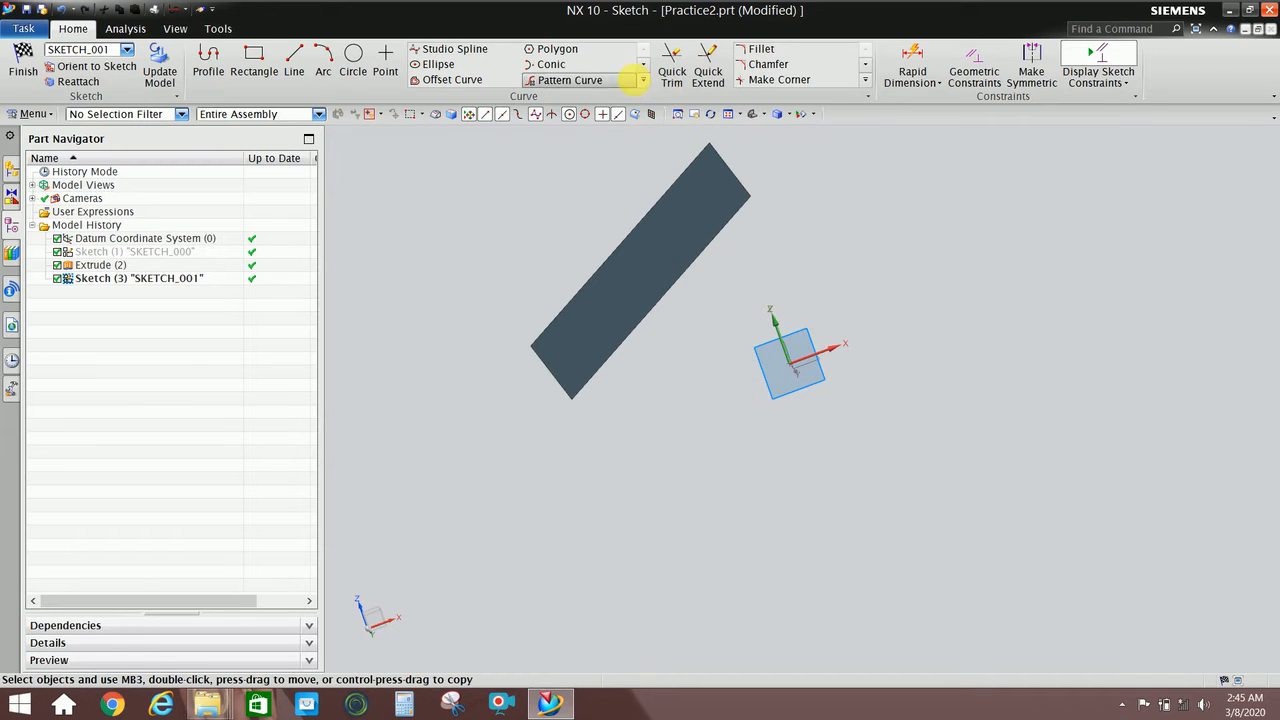
click(643, 81)
click(644, 82)
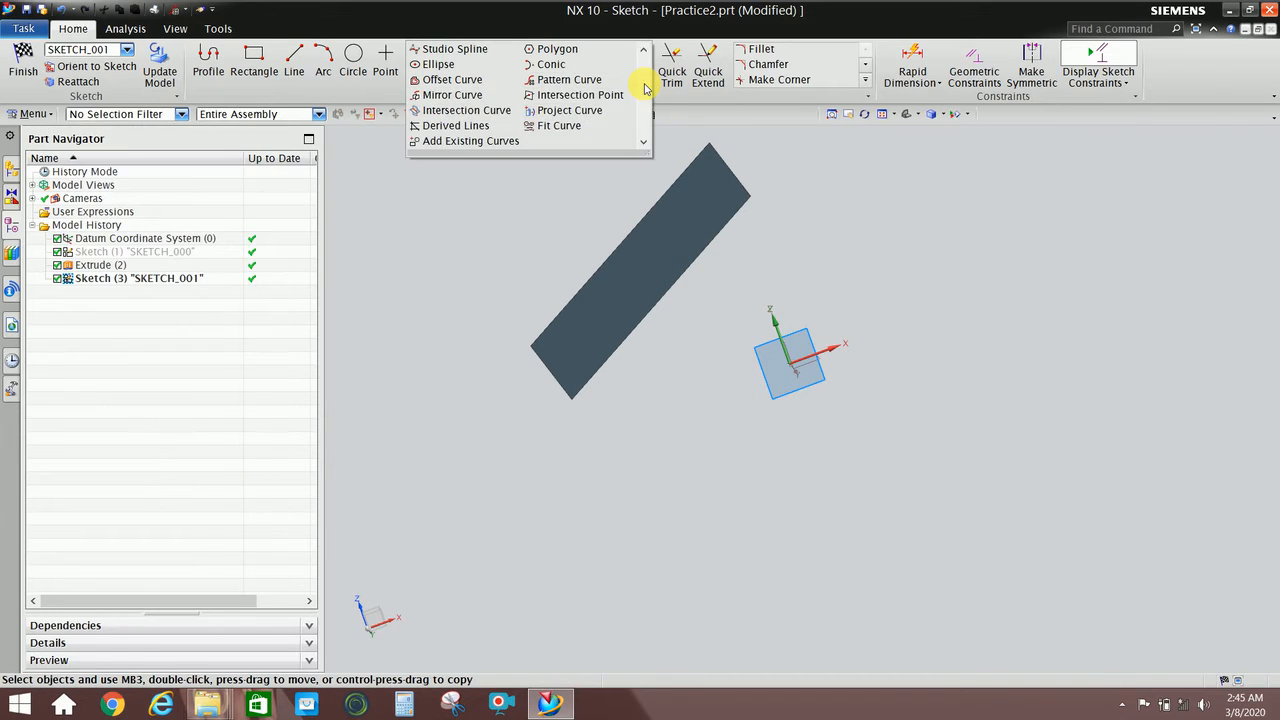
click(461, 111)
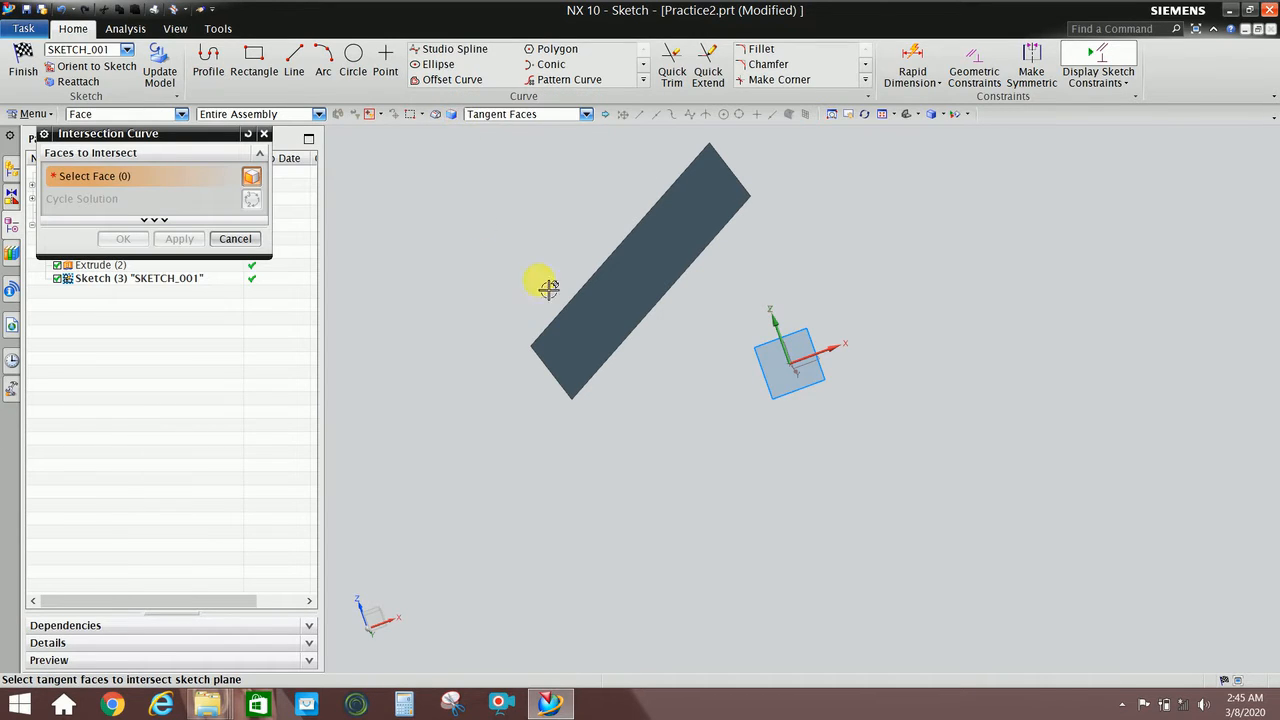
scroll(549, 289, down, 2)
middle_drag(729, 293, 686, 306)
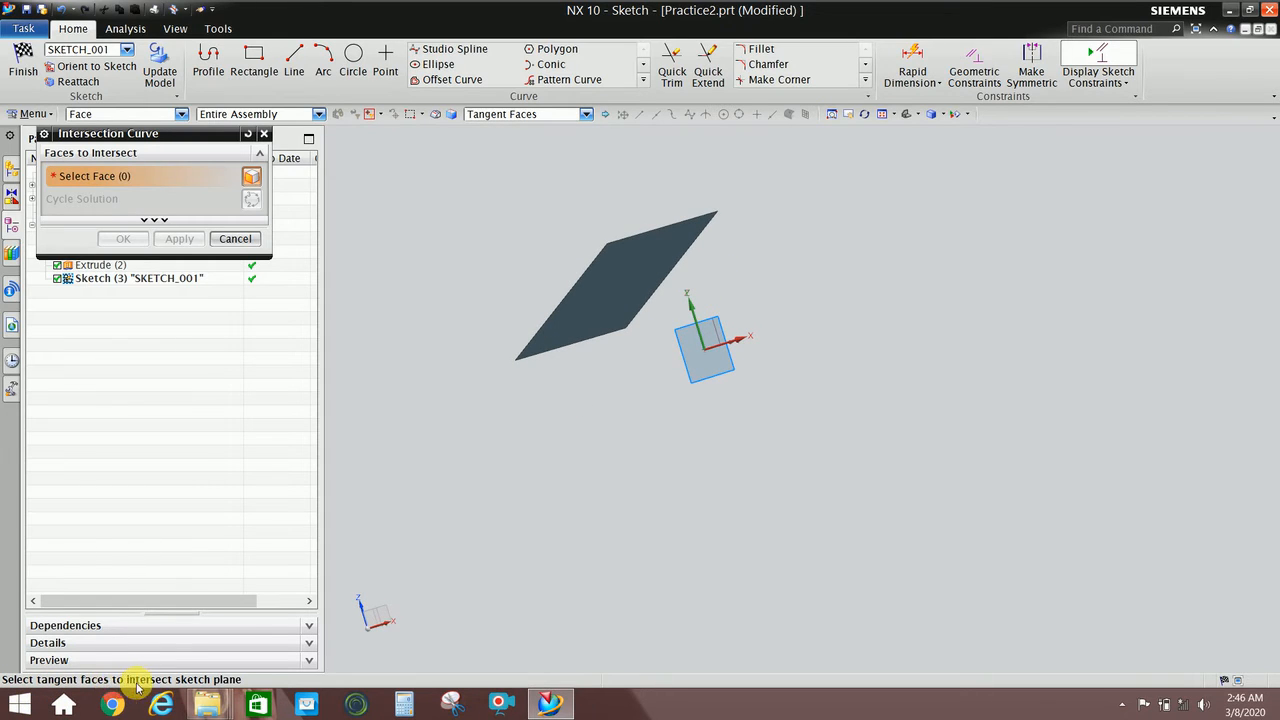
mouse_move(520, 423)
middle_down()
mouse_move(503, 420)
mouse_move(503, 397)
mouse_move(523, 412)
mouse_move(551, 329)
middle_up()
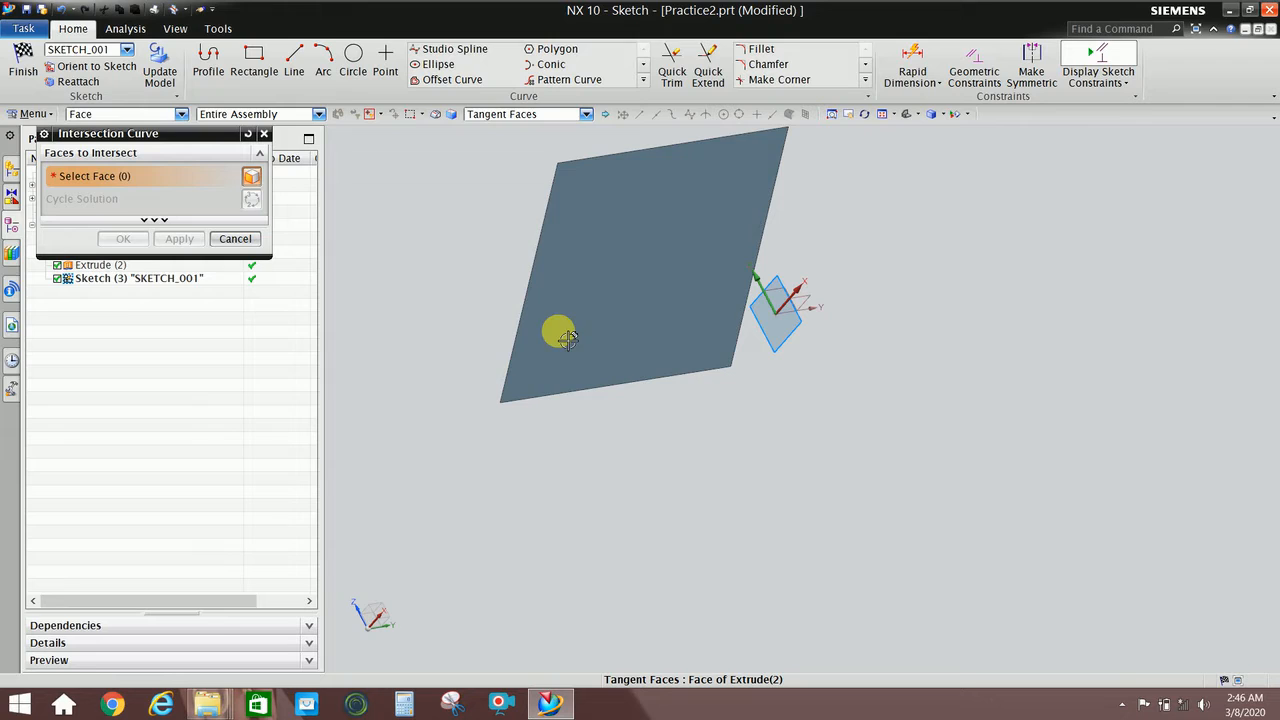
click(585, 263)
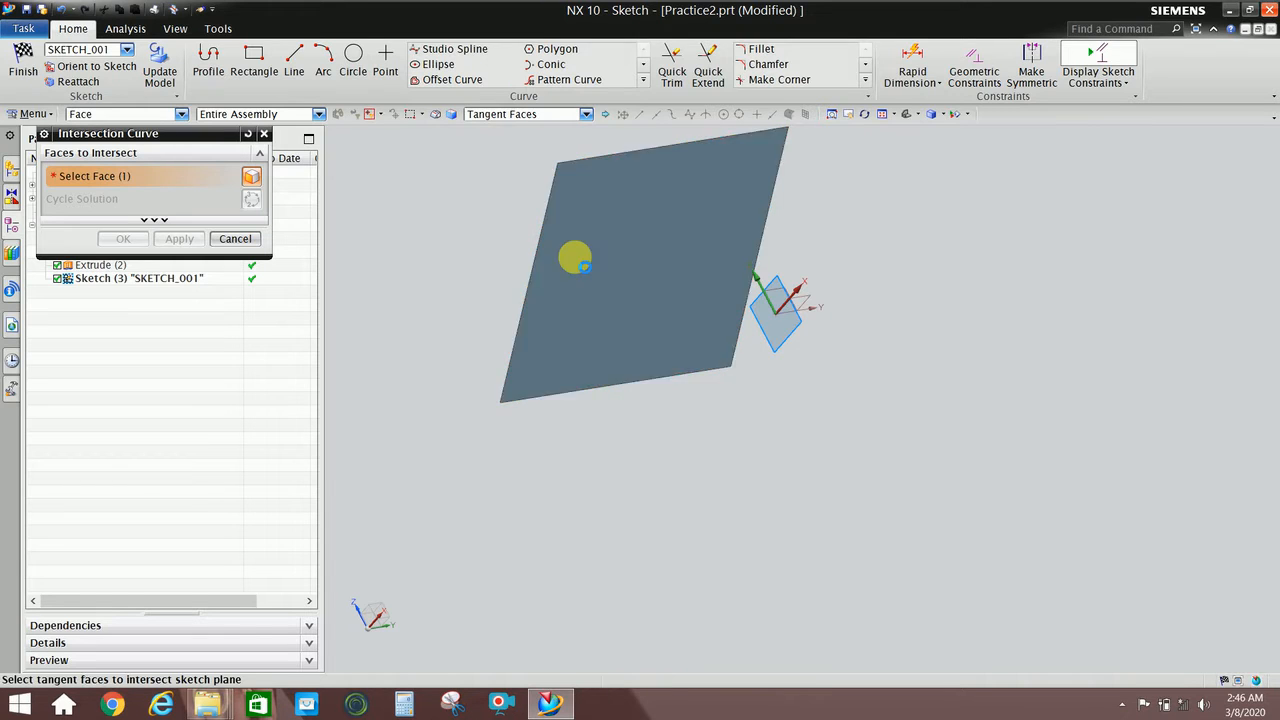
scroll(625, 452, down, 2)
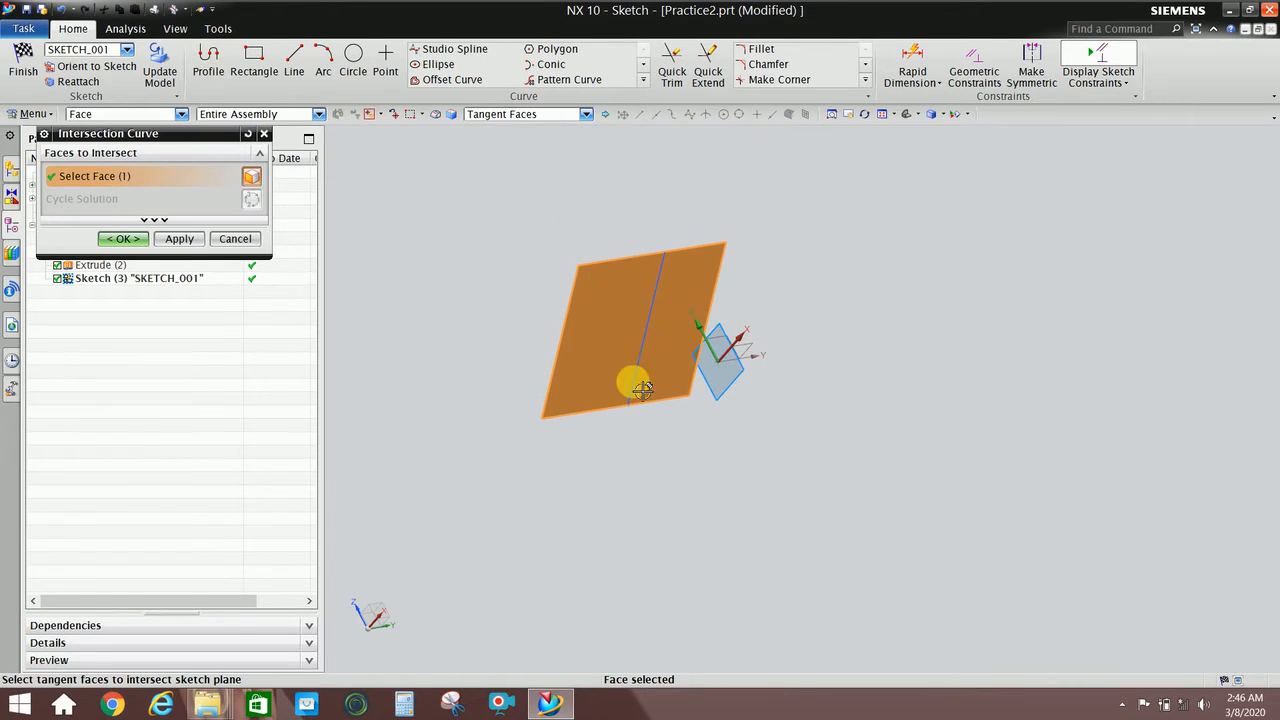
scroll(655, 313, up, 3)
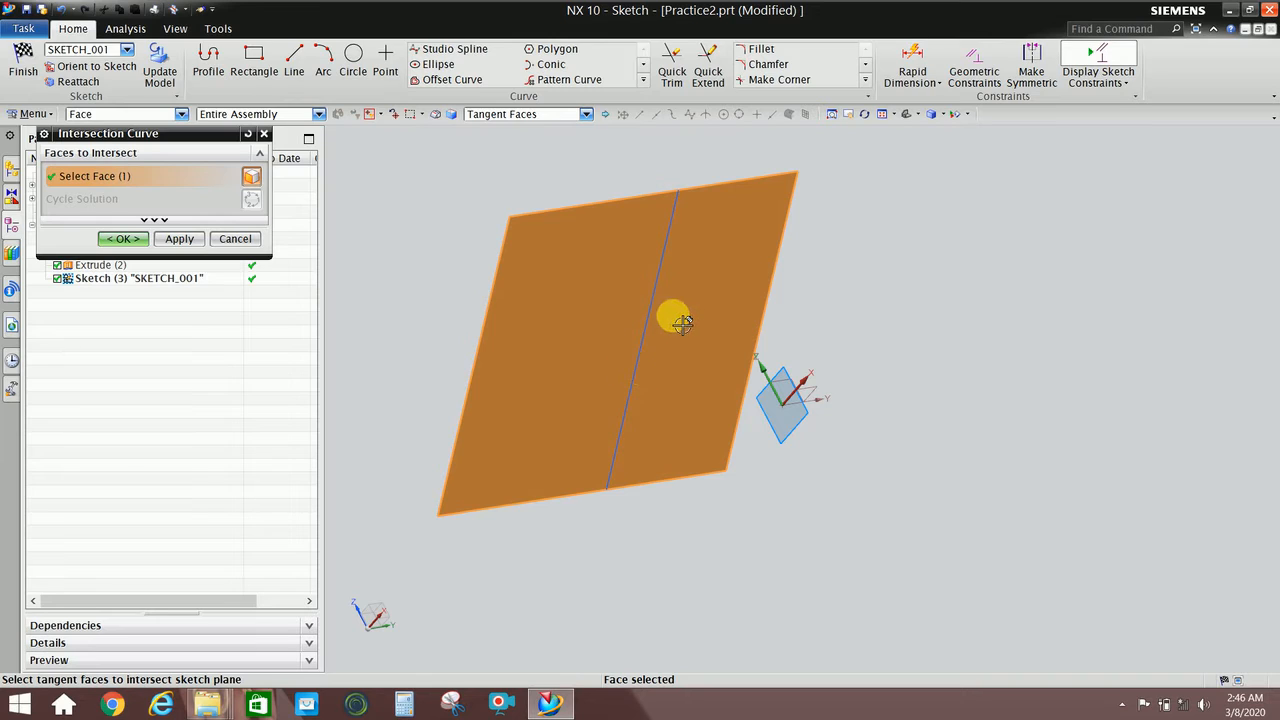
middle_drag(682, 323, 663, 234)
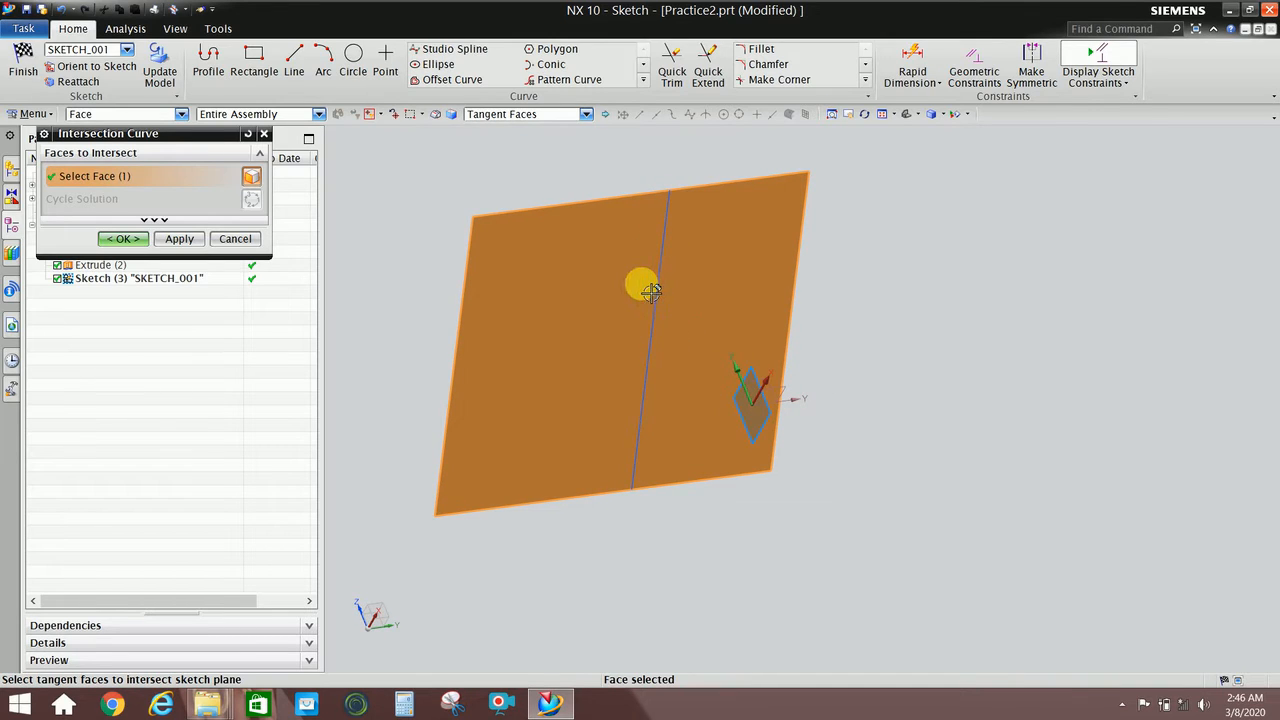
click(139, 219)
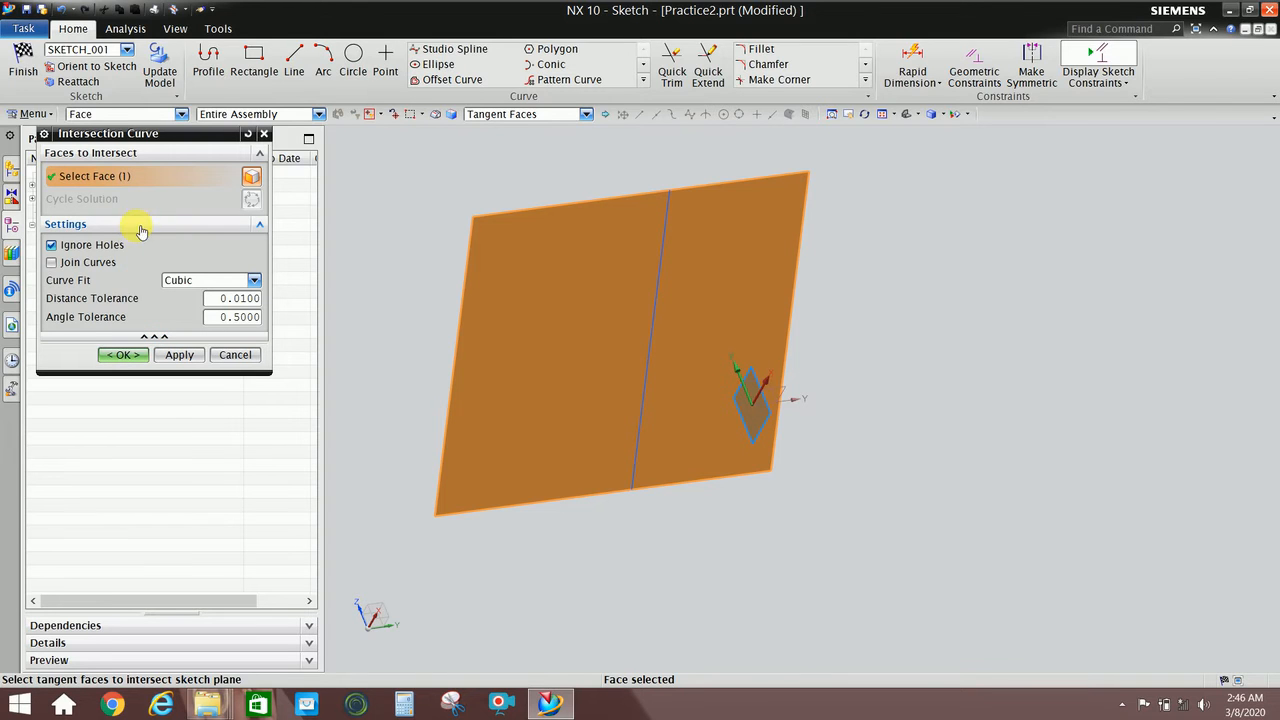
click(115, 357)
scroll(660, 383, down, 2)
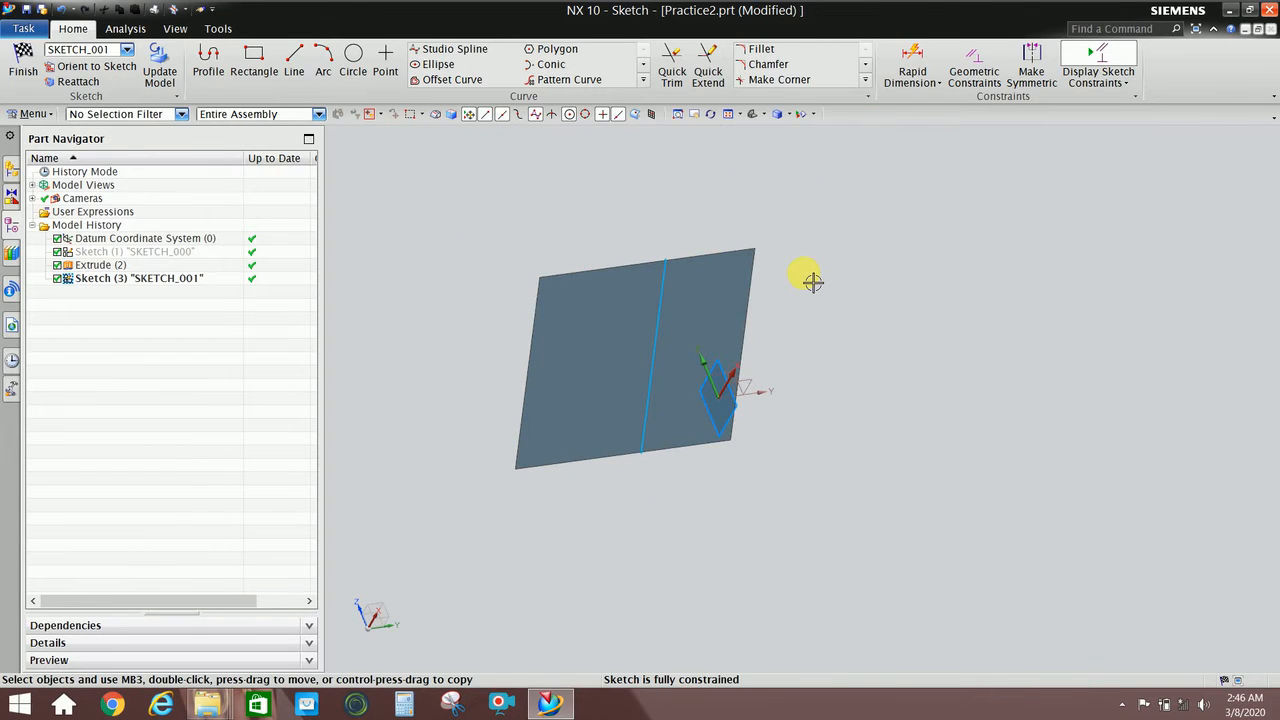
Orient the view to the sketch, and examine the intersection line against the extruded sheet from the front, side and oblique directions
right_click(812, 282)
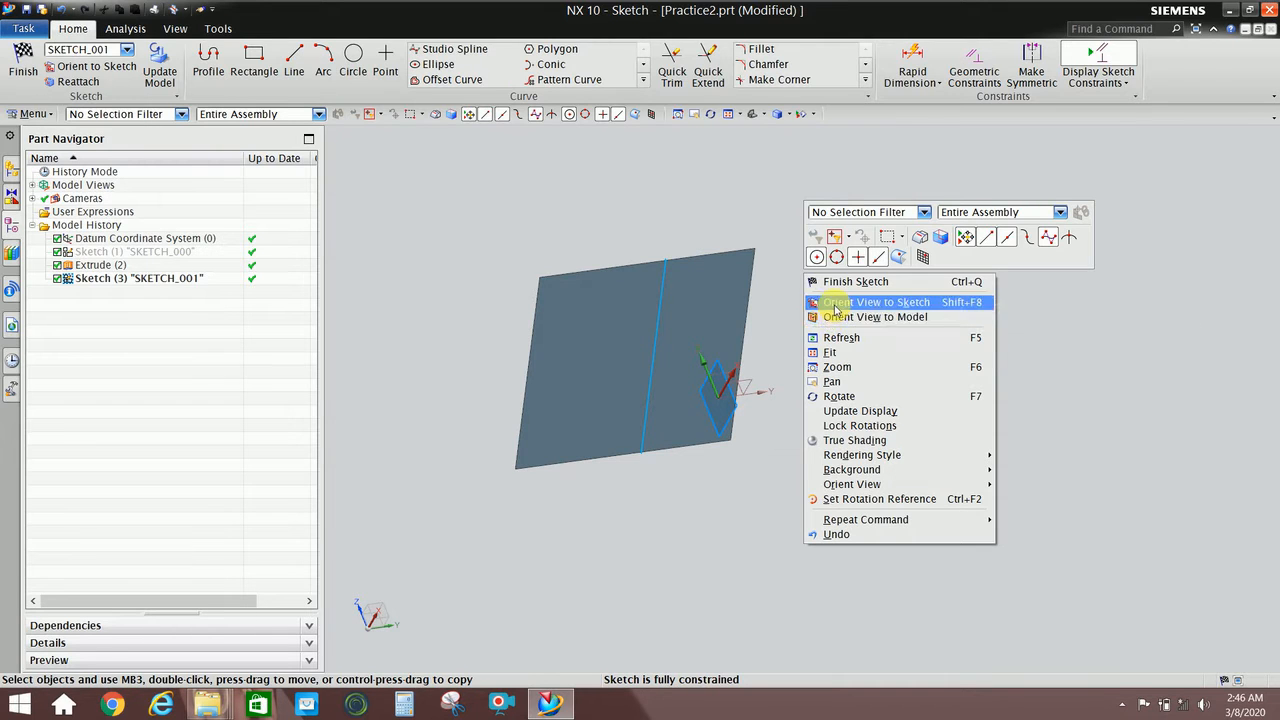
click(835, 314)
scroll(707, 293, down, 5)
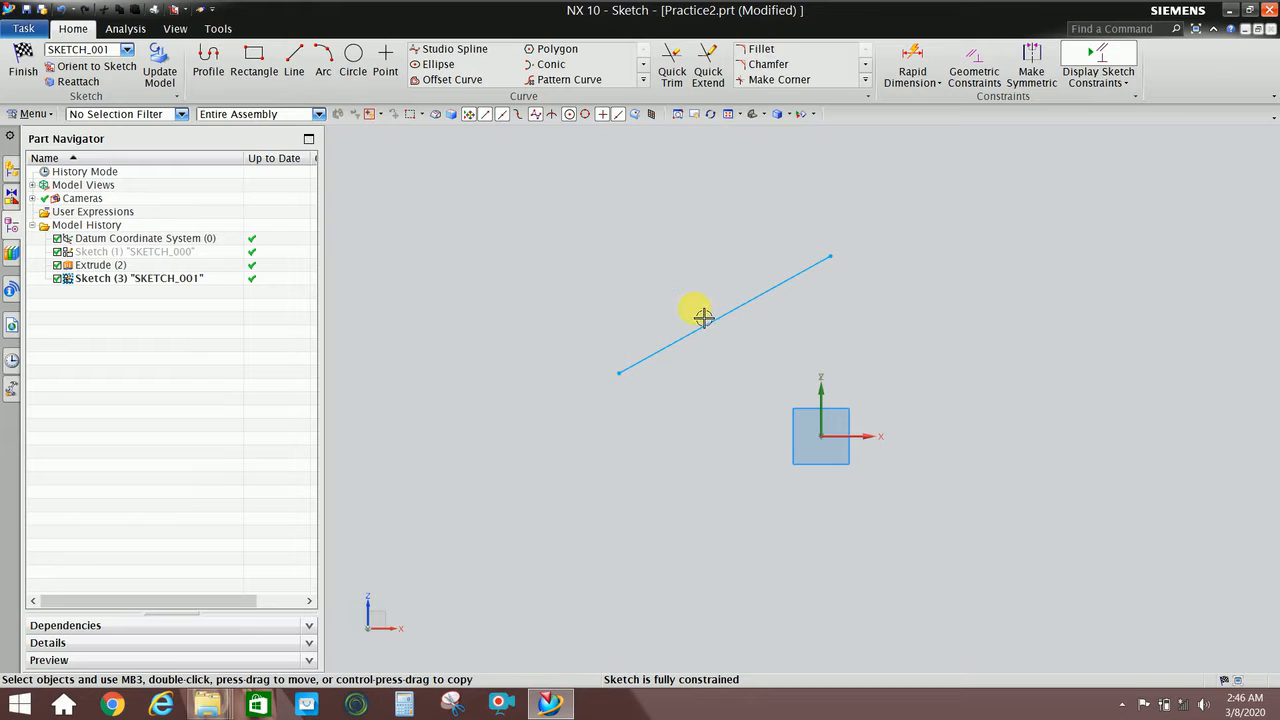
mouse_move(699, 307)
middle_down()
mouse_move(694, 226)
mouse_move(697, 300)
mouse_move(714, 317)
middle_up()
middle_drag(905, 364, 775, 385)
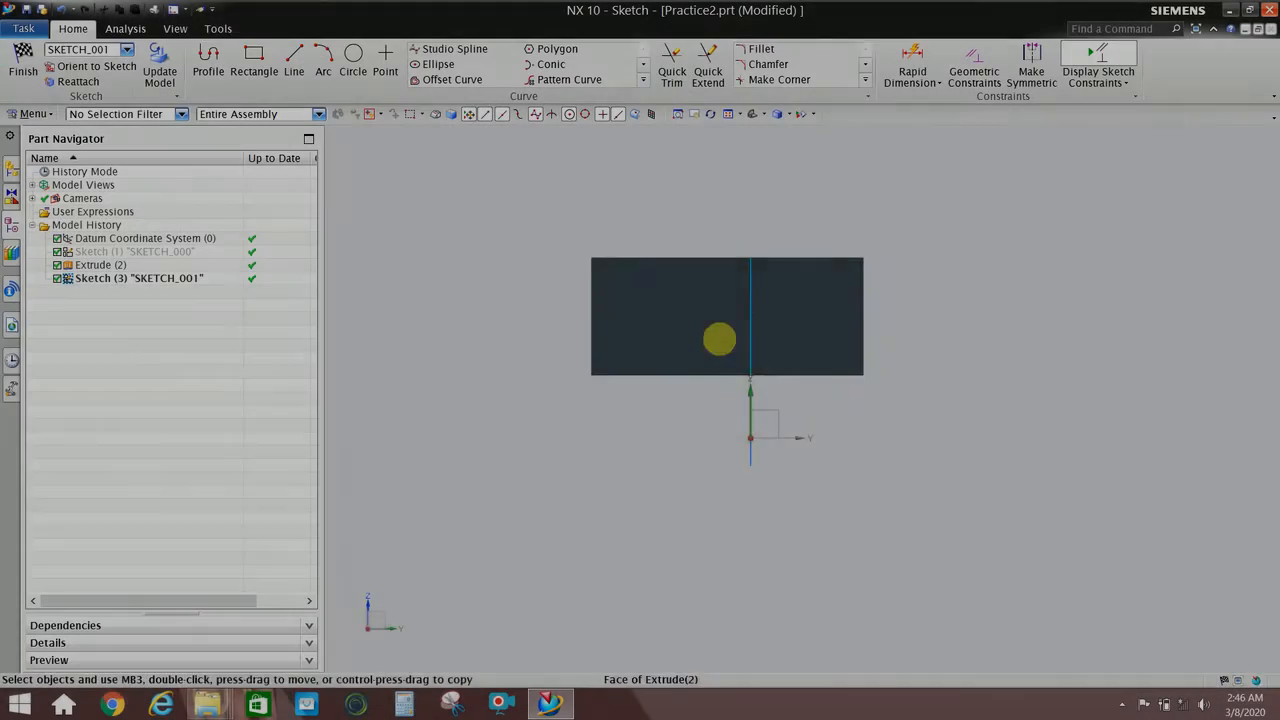
middle_drag(719, 340, 820, 372)
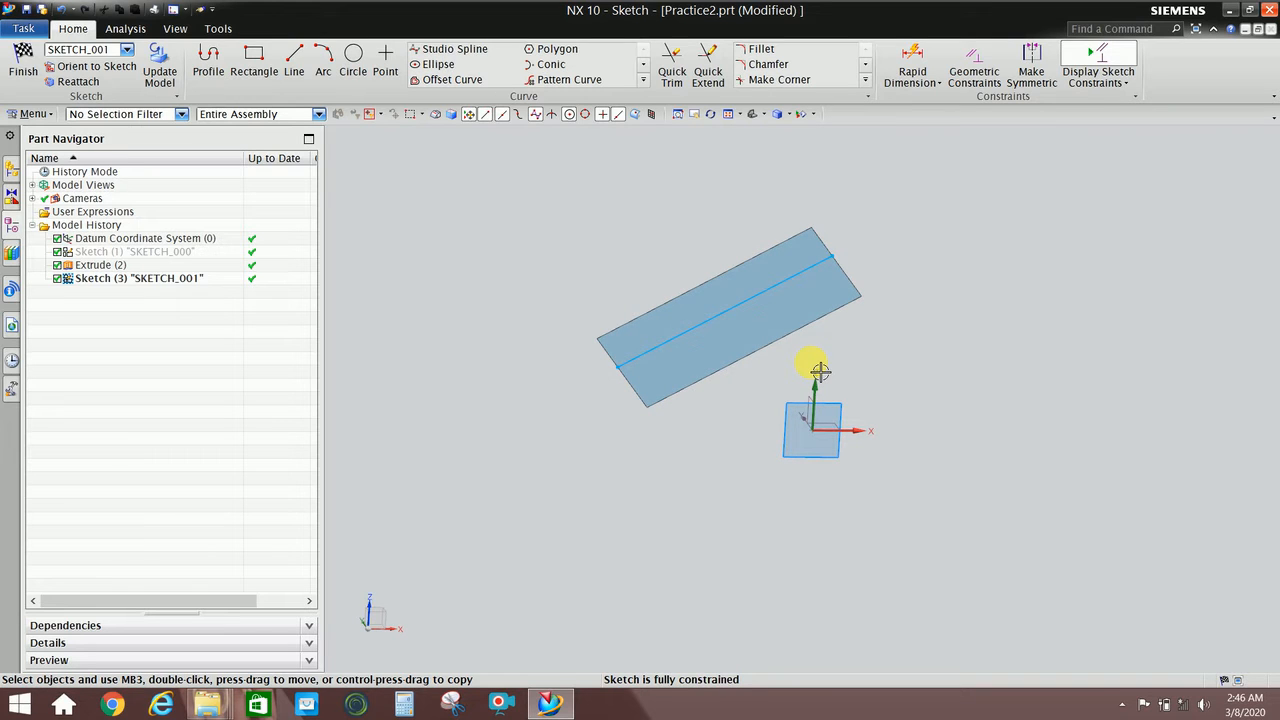
middle_drag(731, 349, 681, 300)
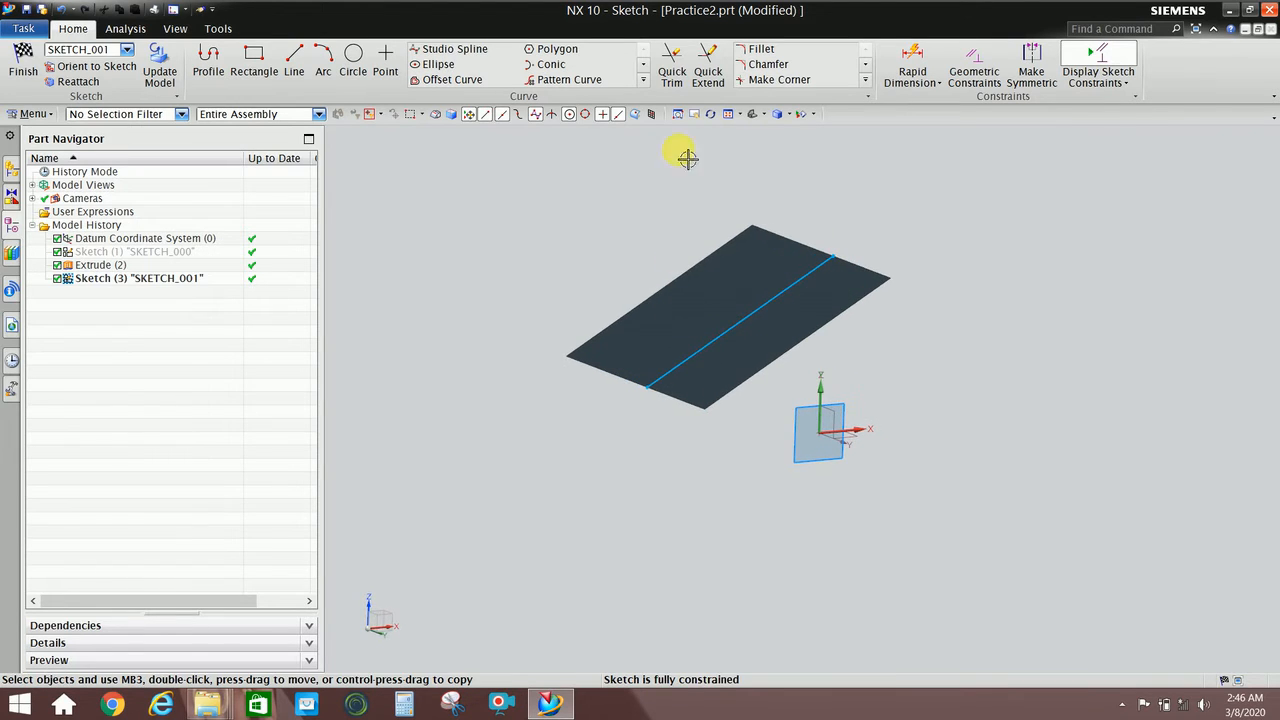
click(643, 78)
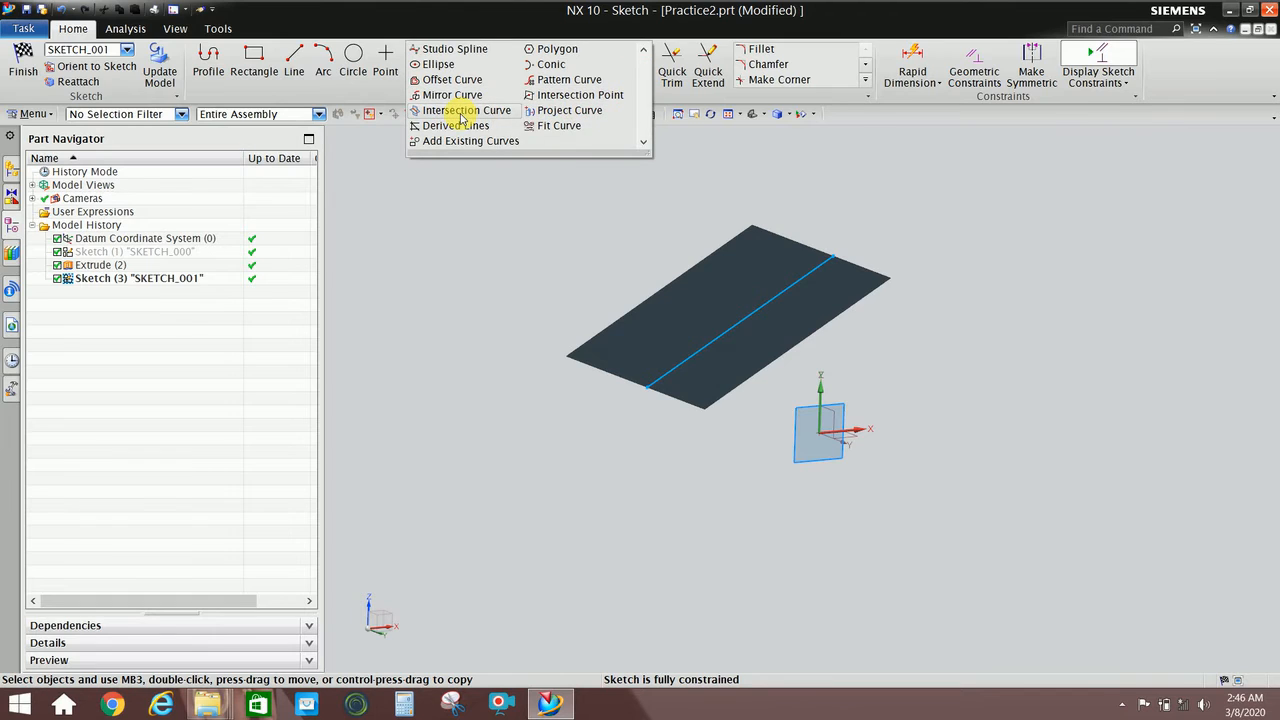
click(548, 115)
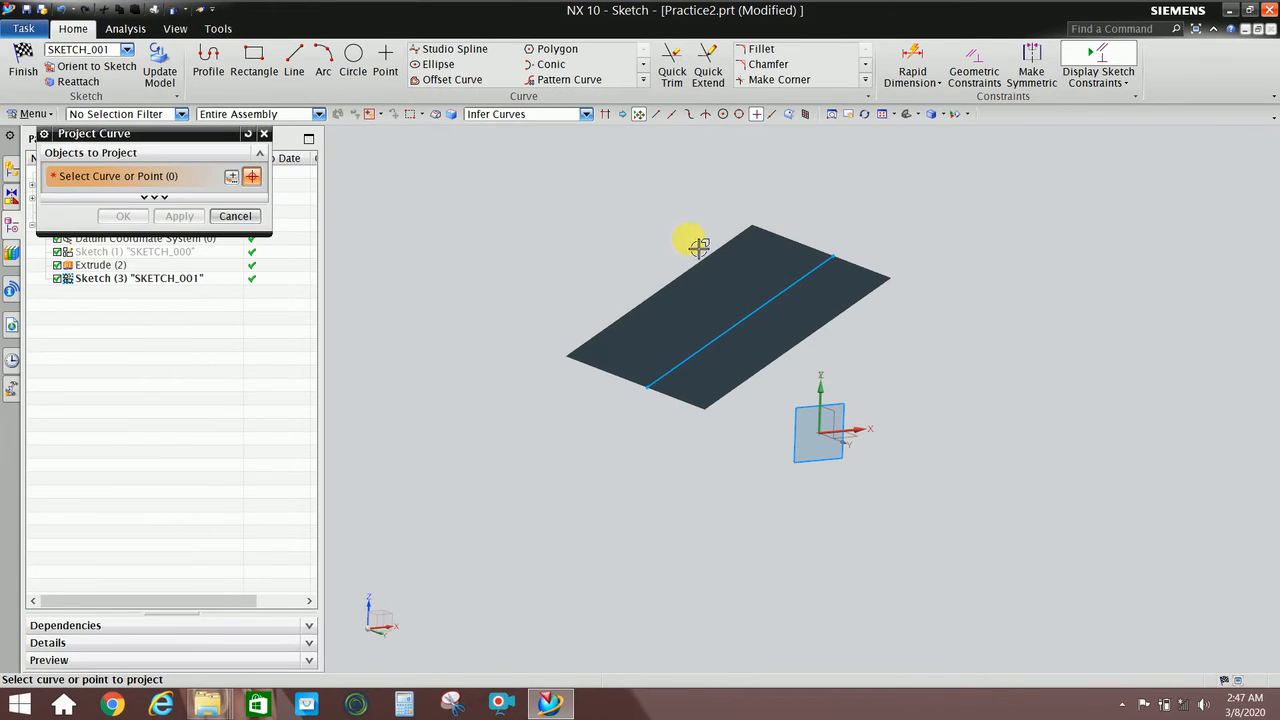
middle_drag(679, 238, 660, 236)
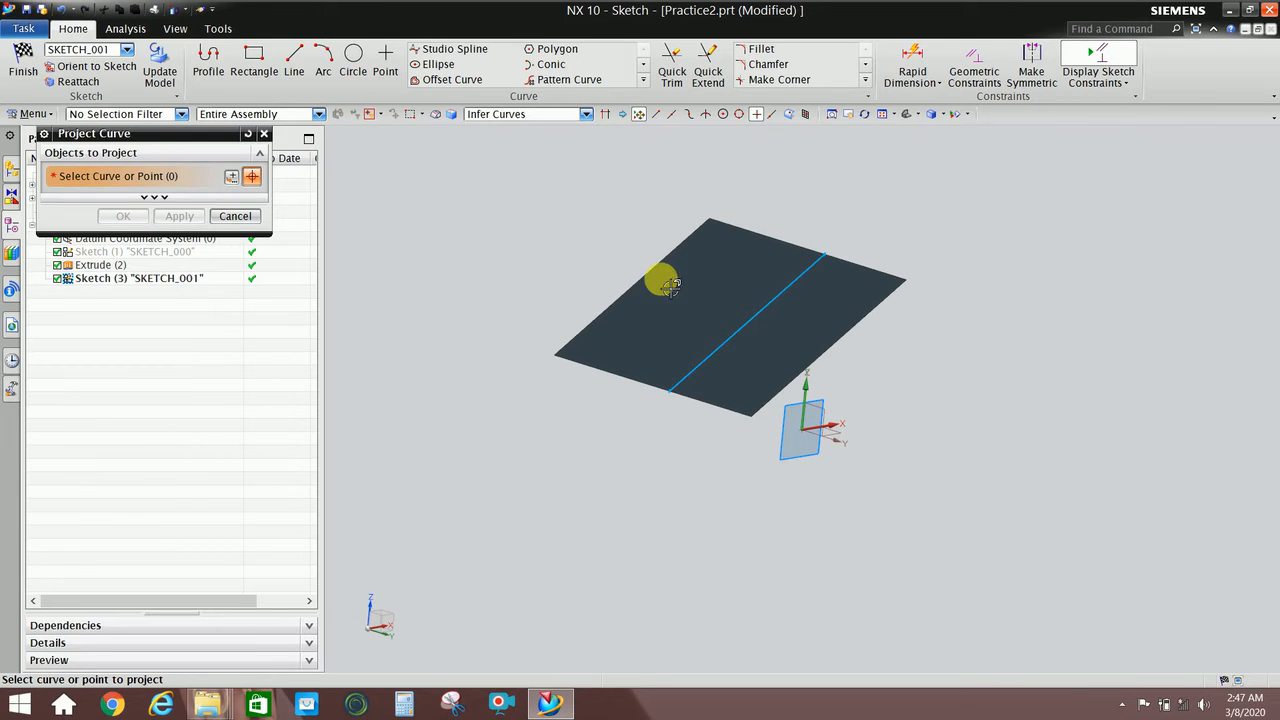
mouse_move(670, 286)
middle_down()
mouse_move(694, 306)
mouse_move(706, 349)
mouse_move(660, 318)
mouse_move(683, 326)
mouse_move(634, 341)
middle_up()
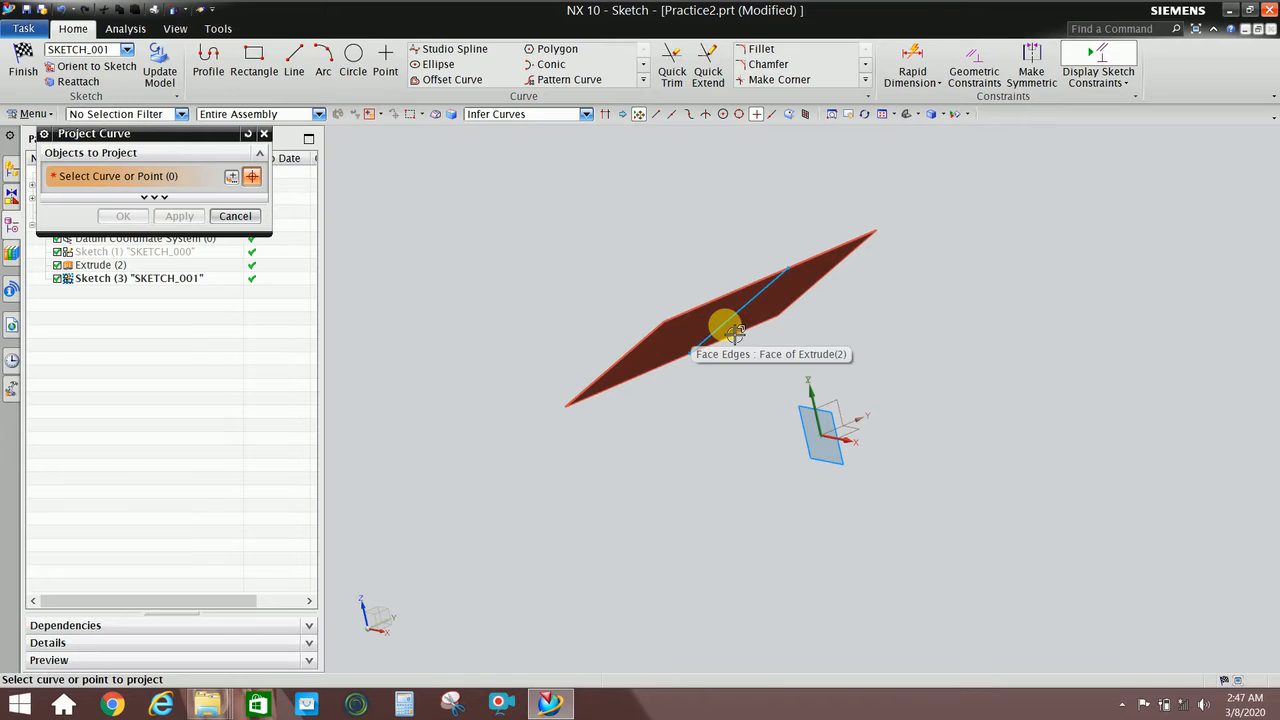
key(Escape)
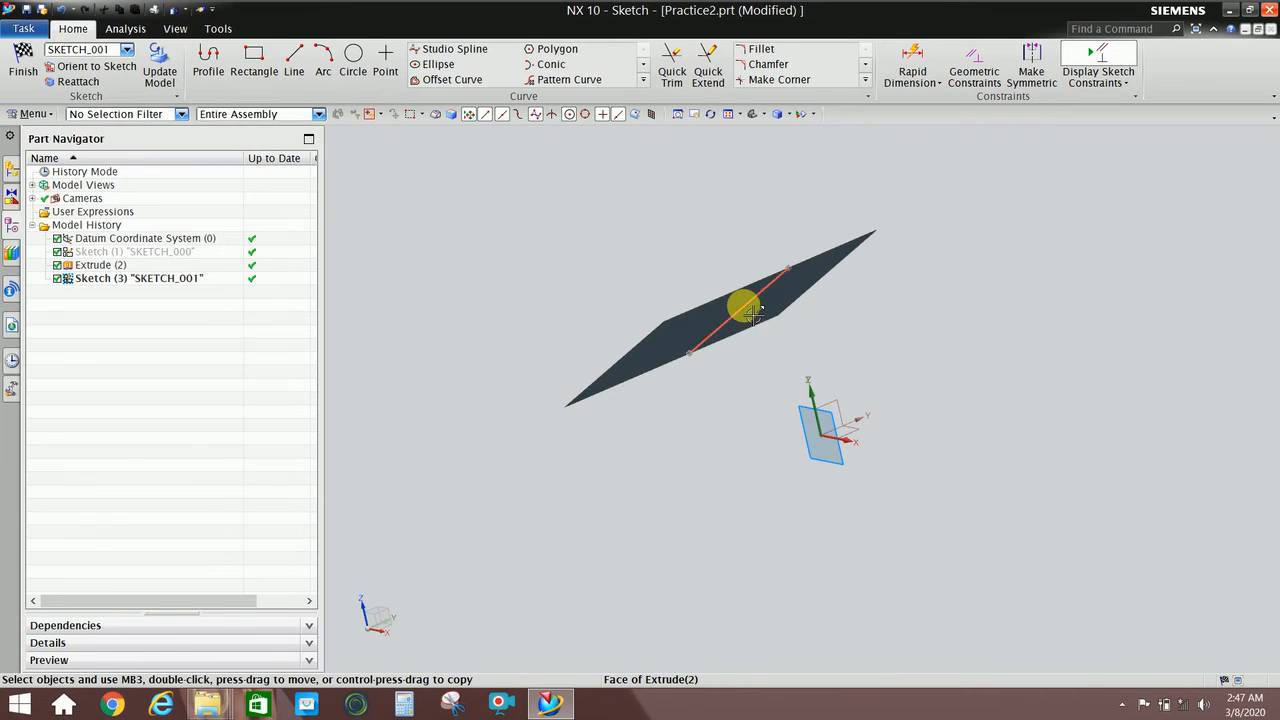
Delete the intersection line from the sketch
click(750, 302)
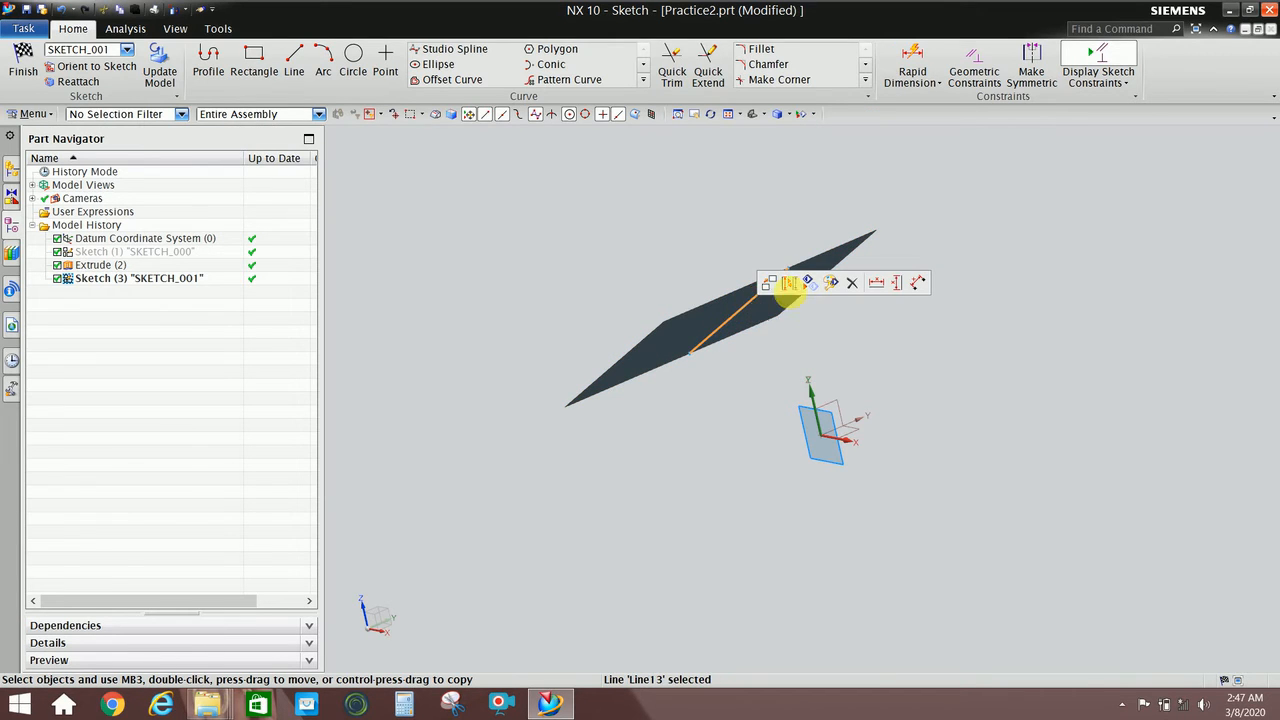
click(852, 284)
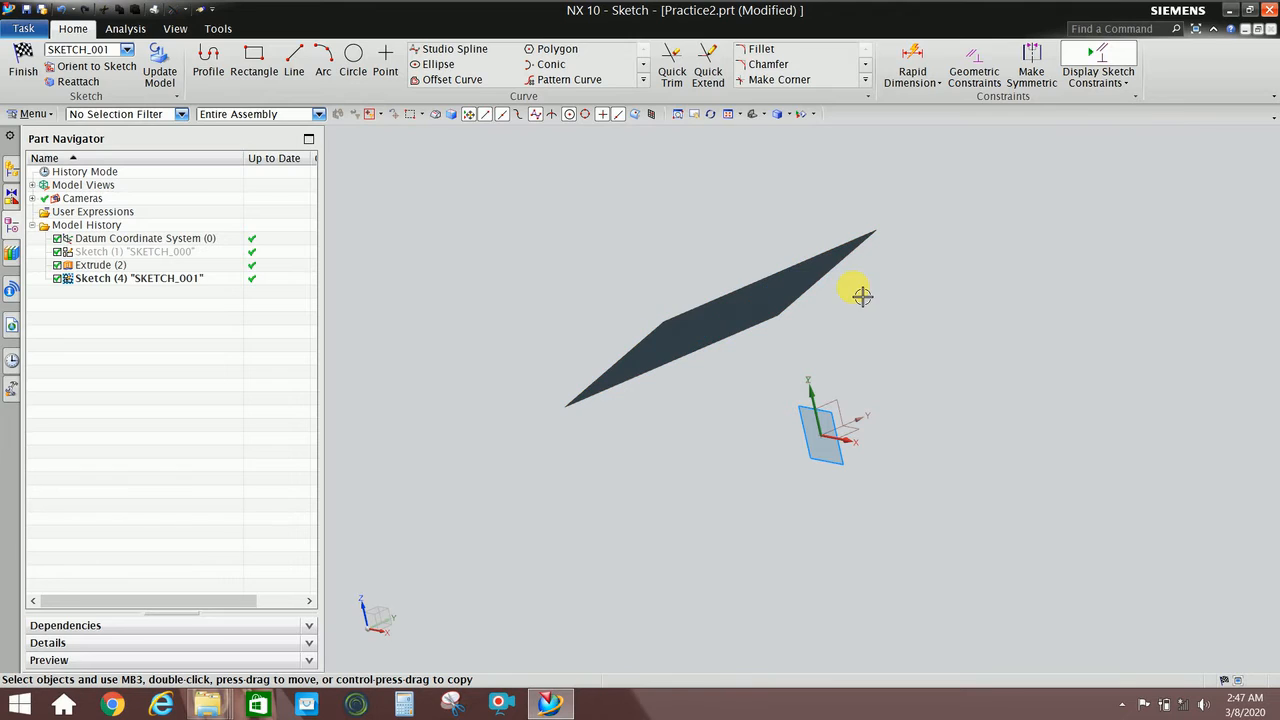
Use Project Curve to project the extruded sheet's end edge, parallel to the sketch plane, onto the sketch plane
click(645, 82)
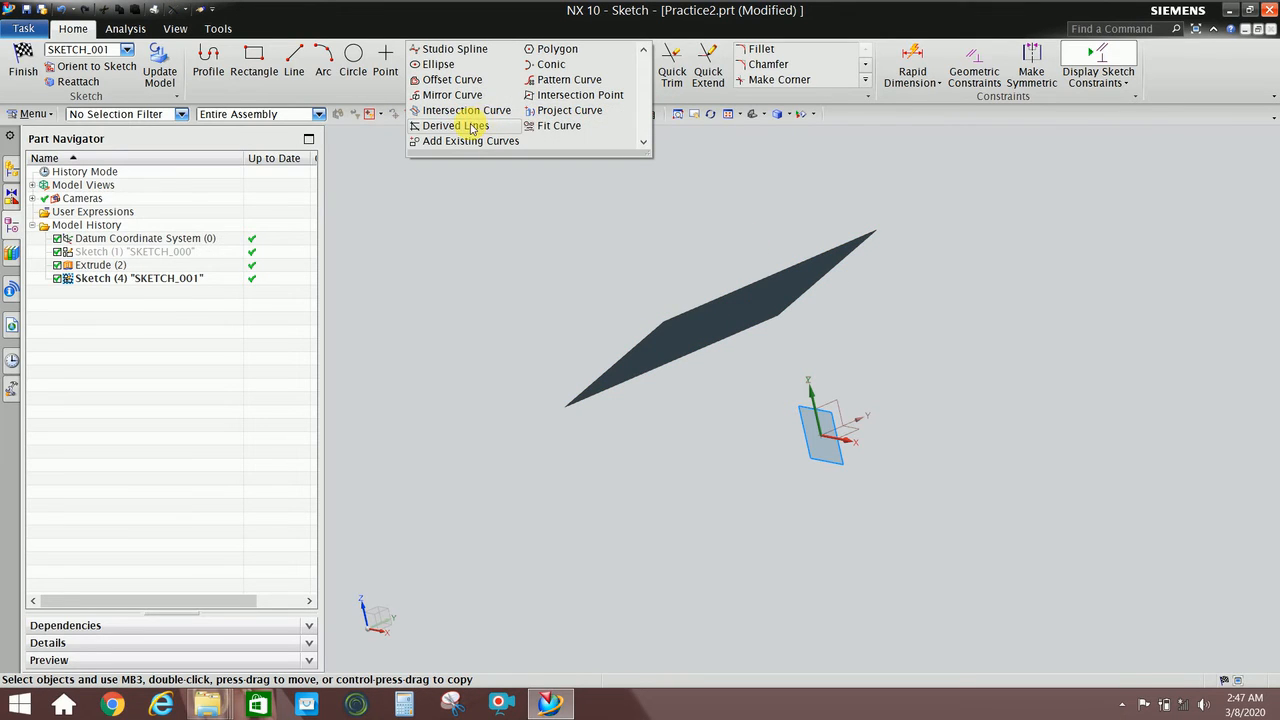
click(566, 110)
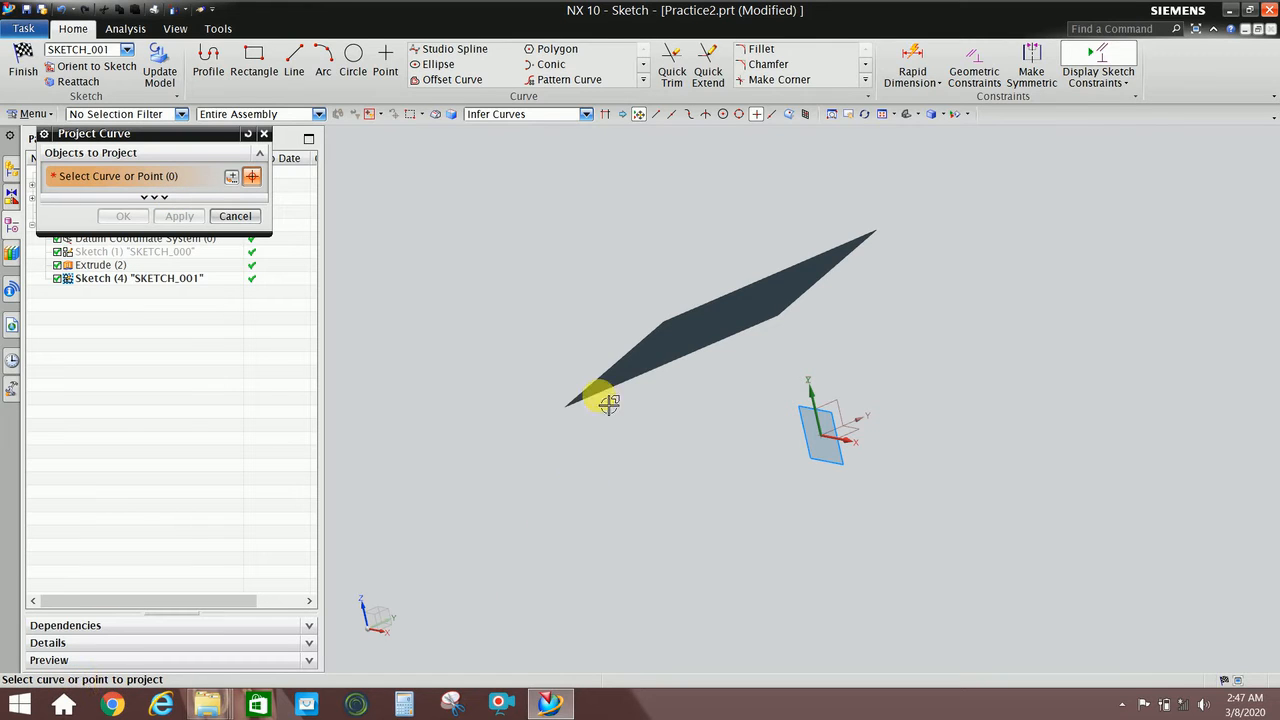
middle_drag(643, 349, 633, 342)
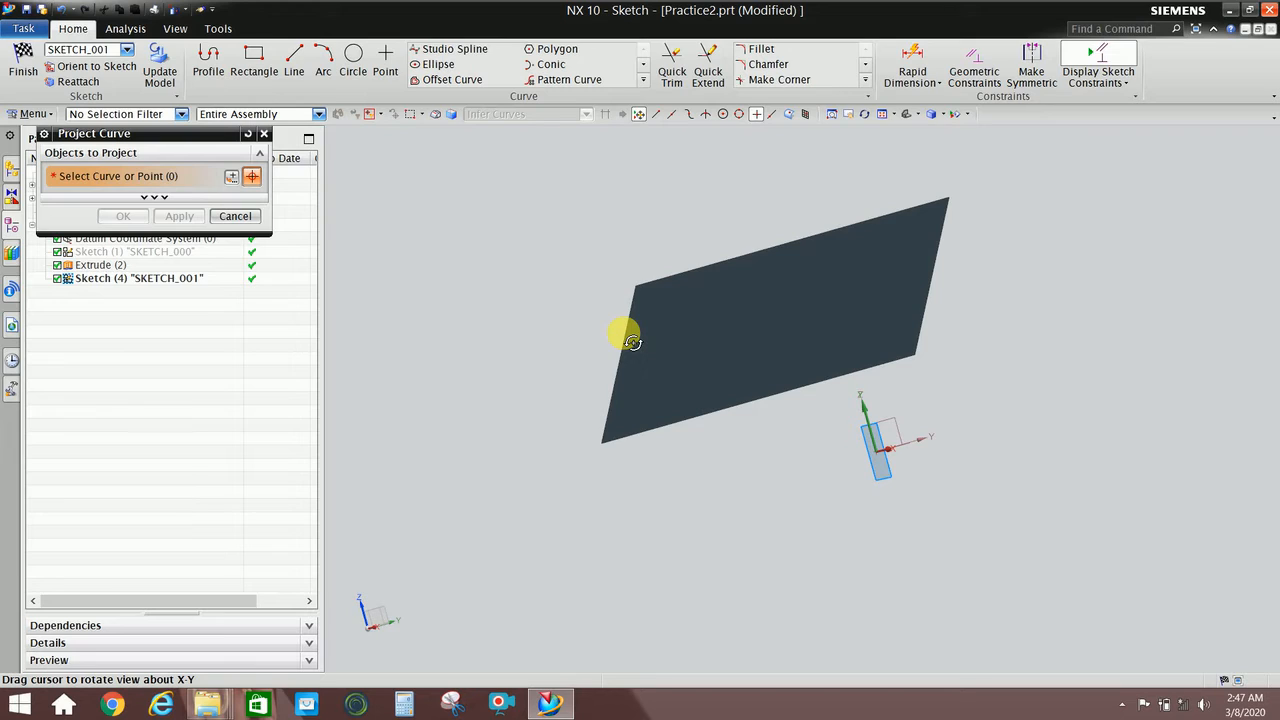
middle_drag(633, 342, 624, 340)
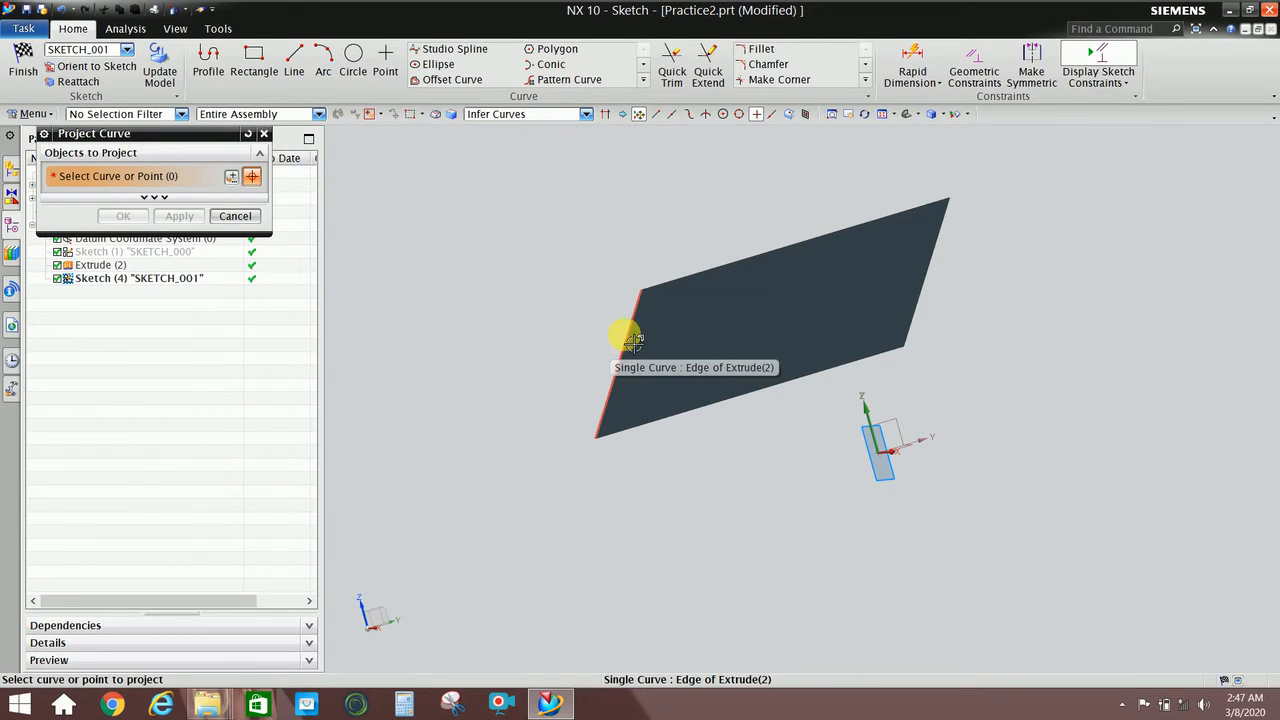
click(628, 337)
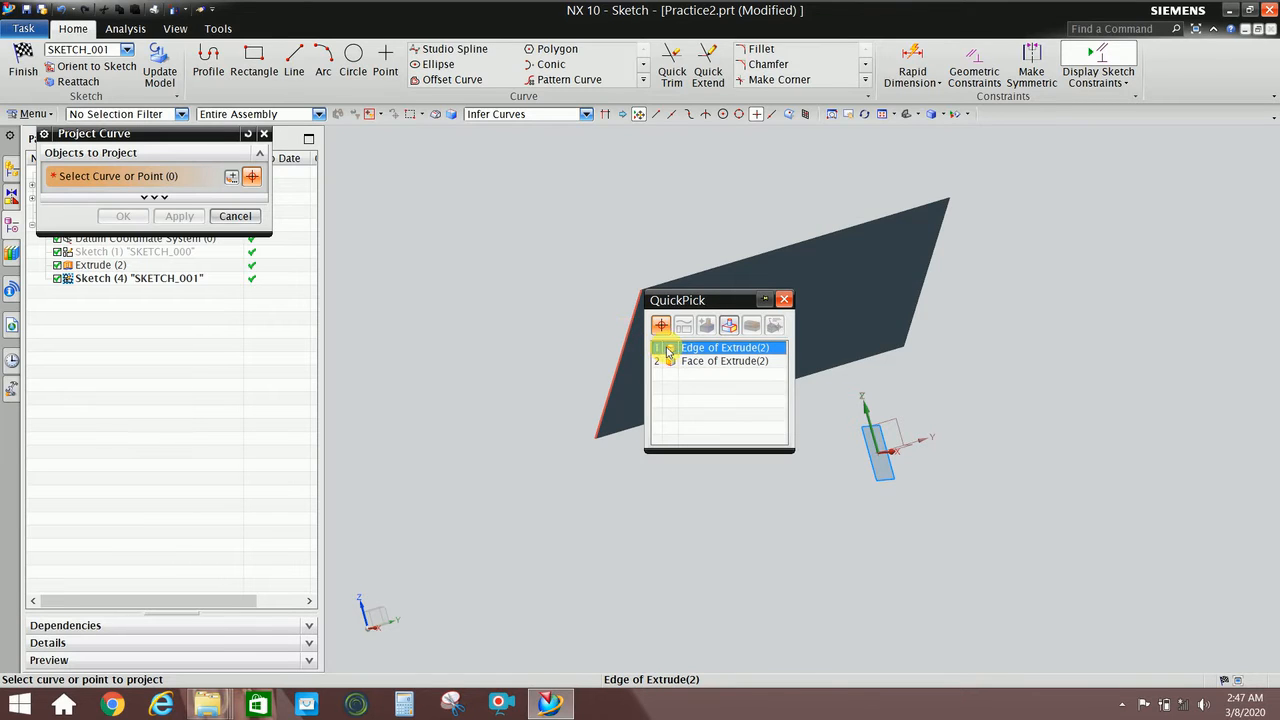
click(674, 347)
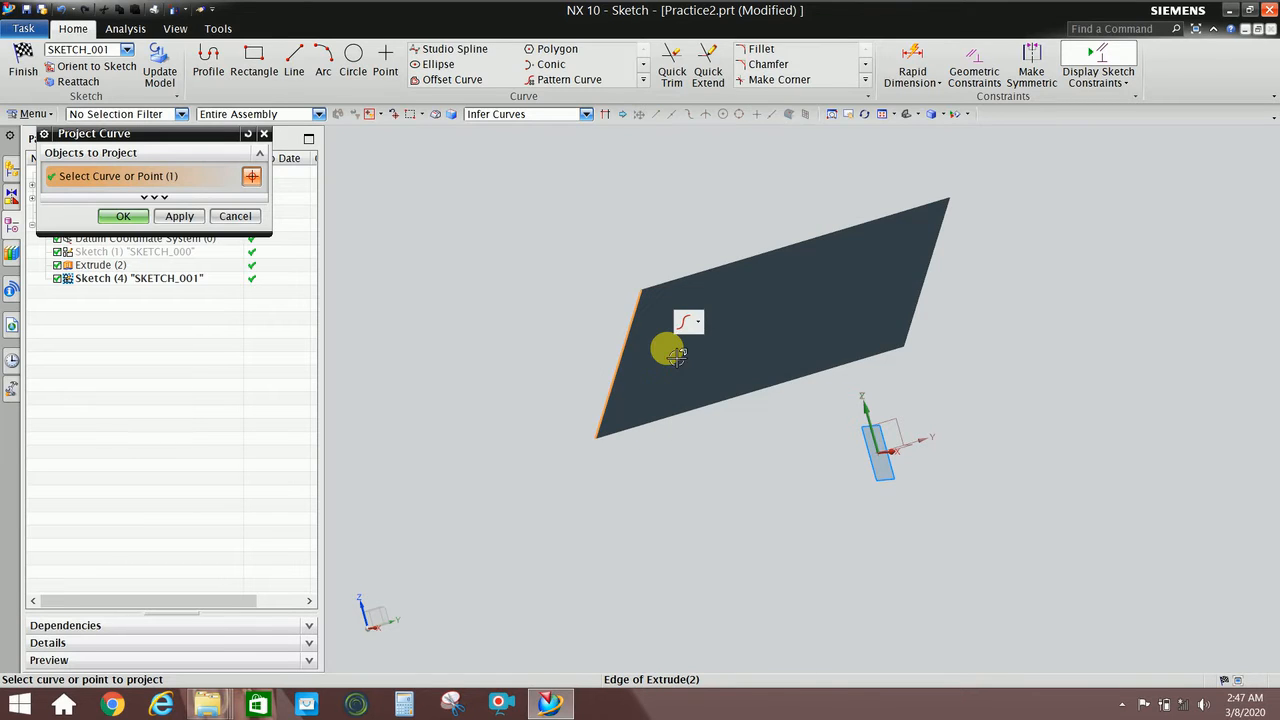
click(124, 217)
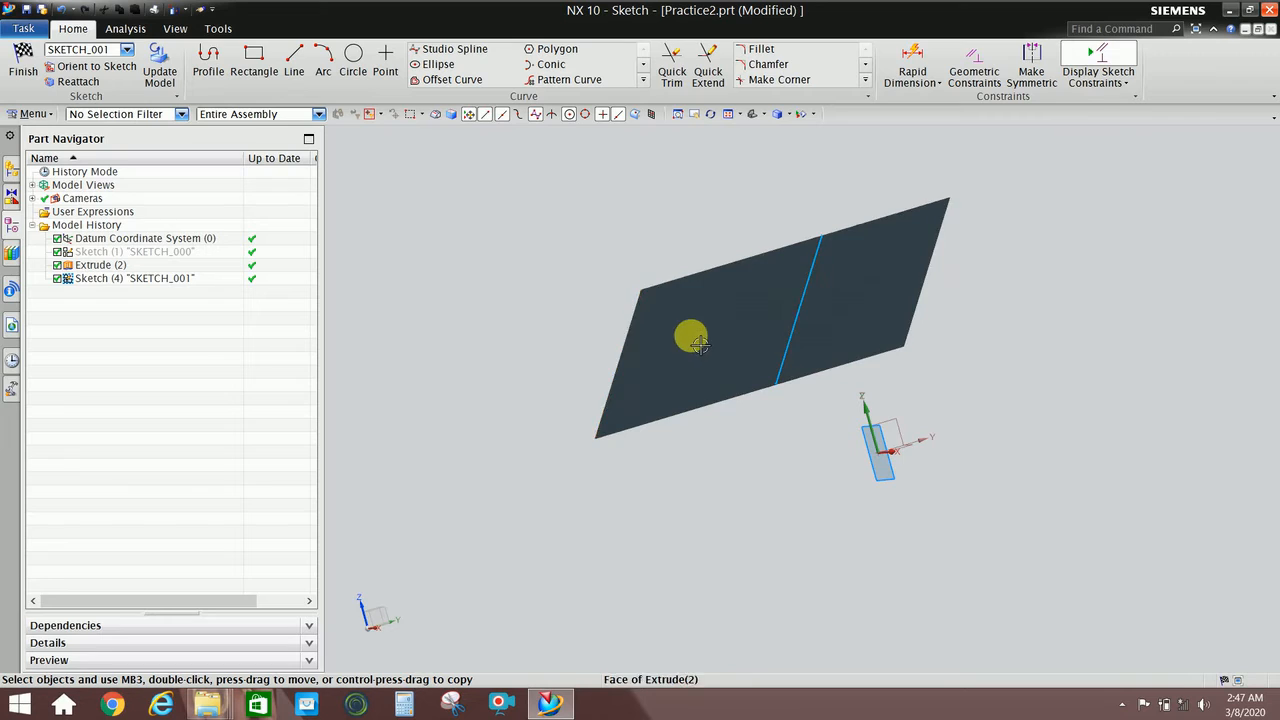
Examine the projected line in a view normal to the sketch plane and from the side across the extruded sheet
mouse_move(699, 343)
middle_down()
mouse_move(734, 337)
mouse_move(837, 409)
middle_up()
click(944, 437)
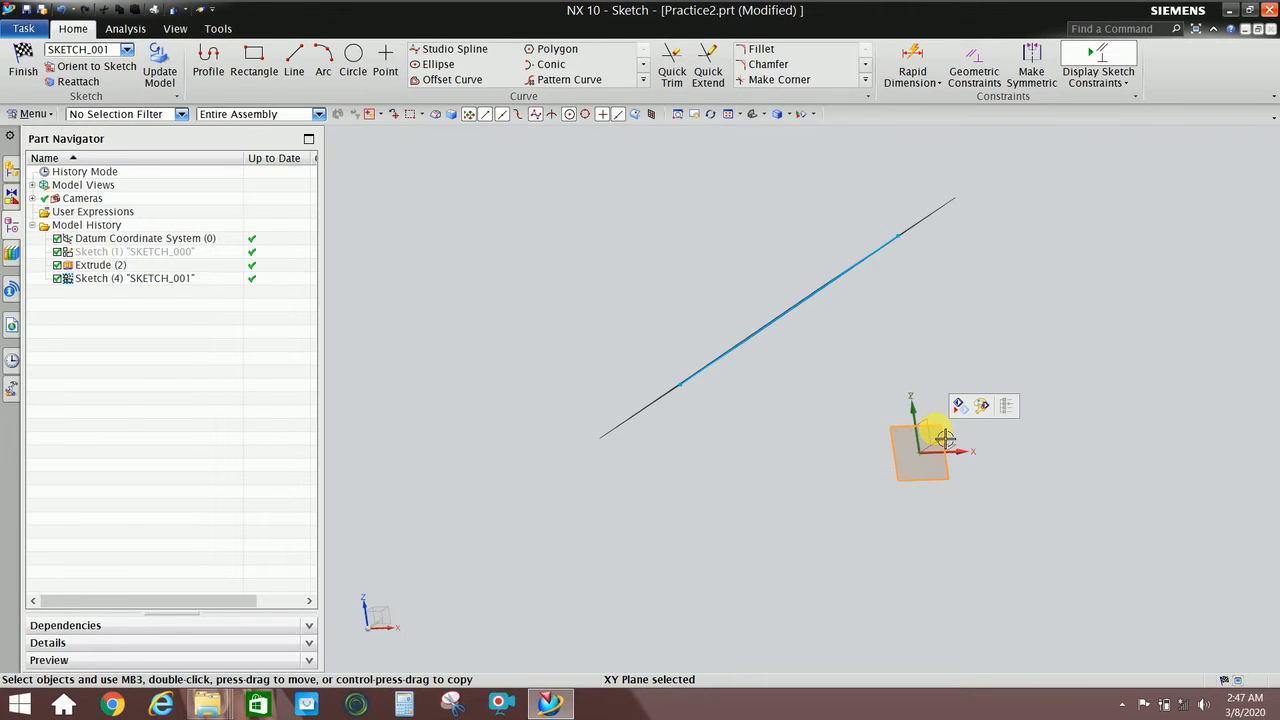
key(F8)
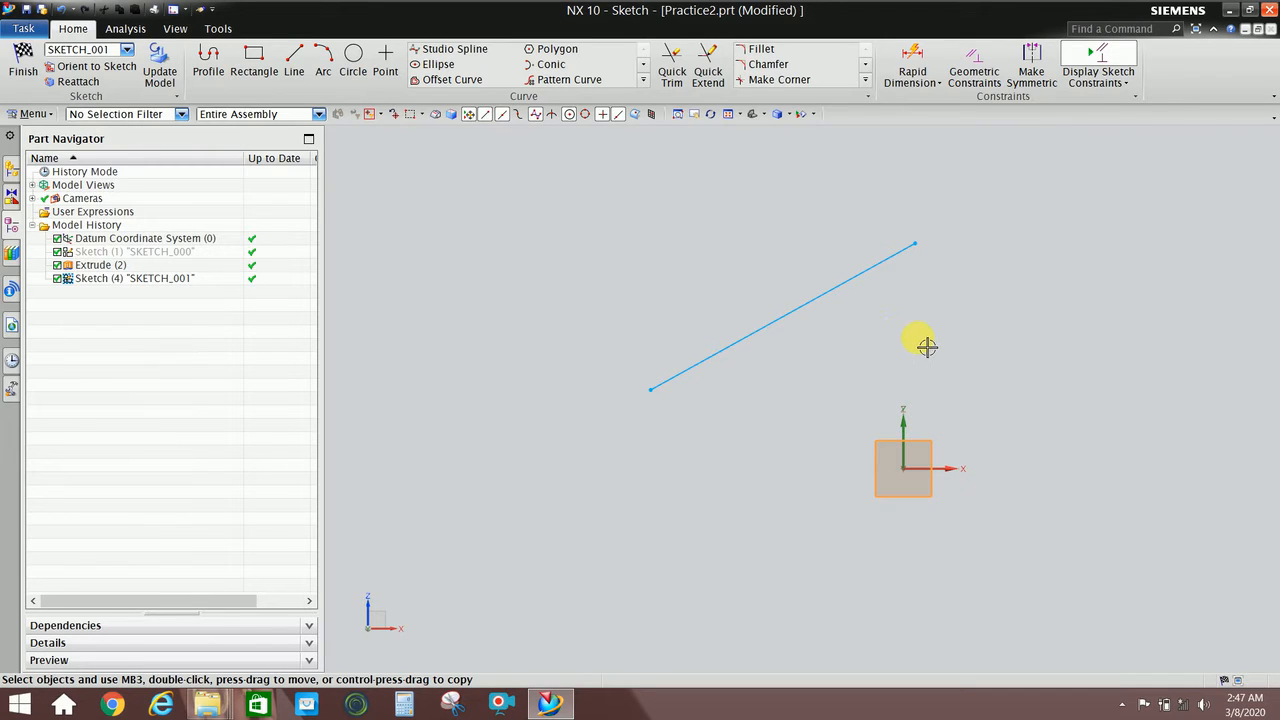
mouse_move(927, 346)
middle_down()
mouse_move(840, 320)
mouse_move(822, 329)
middle_up()
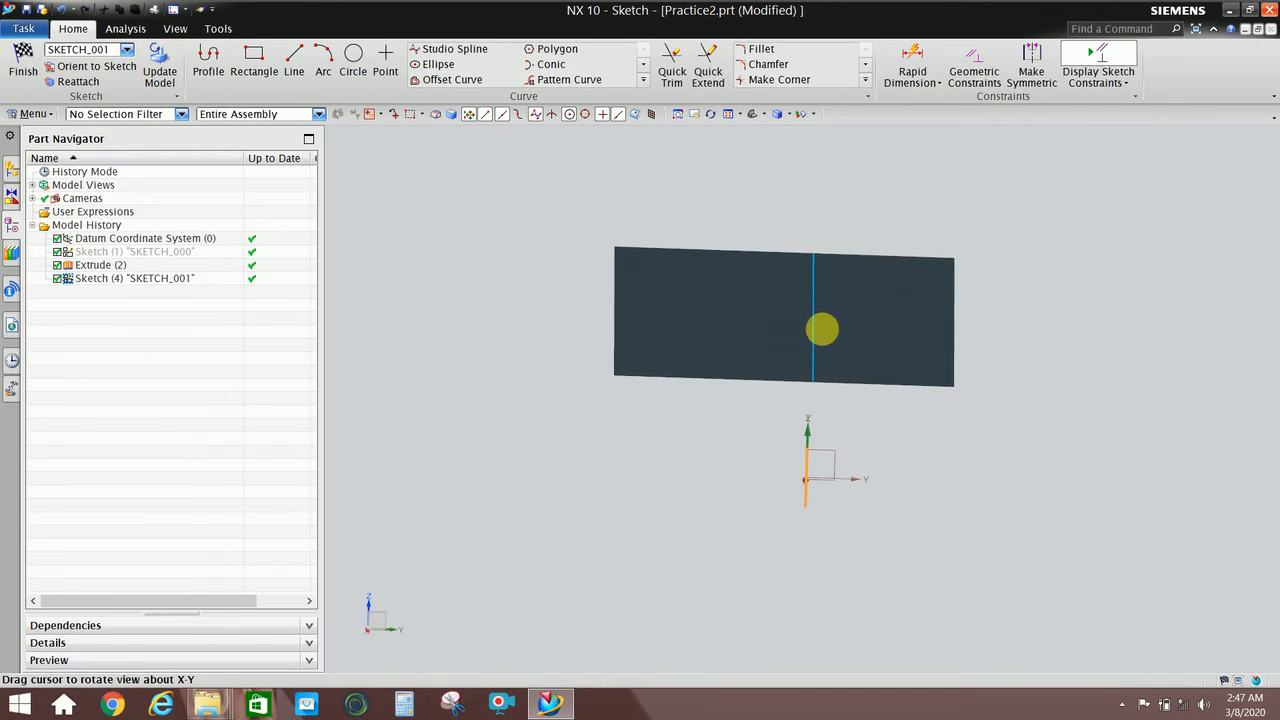
click(814, 318)
key(Escape)
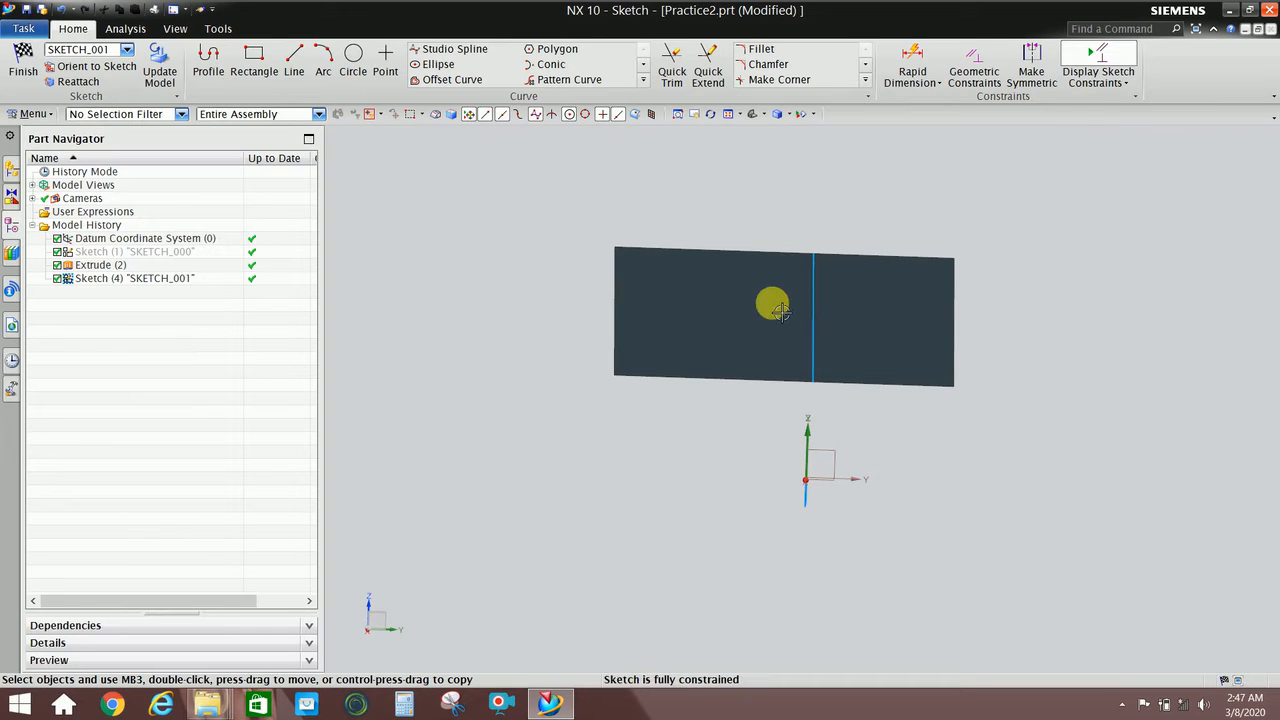
click(819, 305)
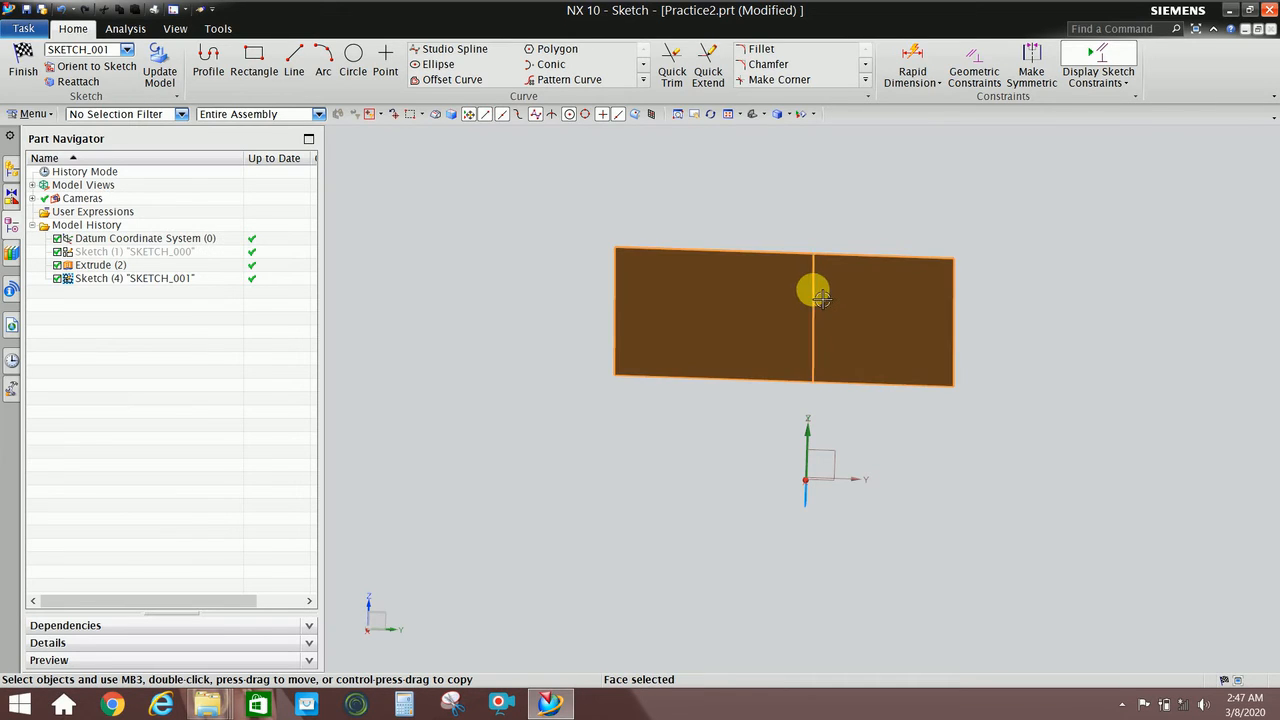
Examine the projected line against the extruded sheet from several directions, ending in a view normal to the sketch plane
key(Escape)
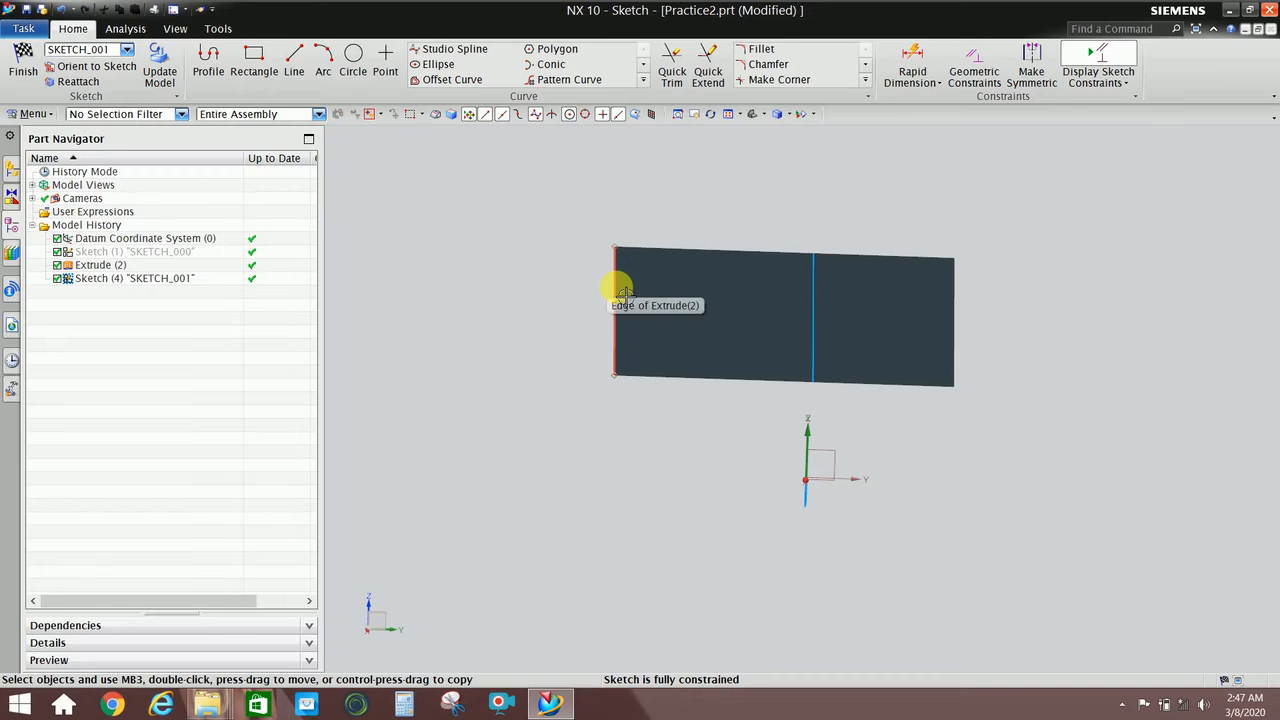
middle_drag(814, 360, 915, 476)
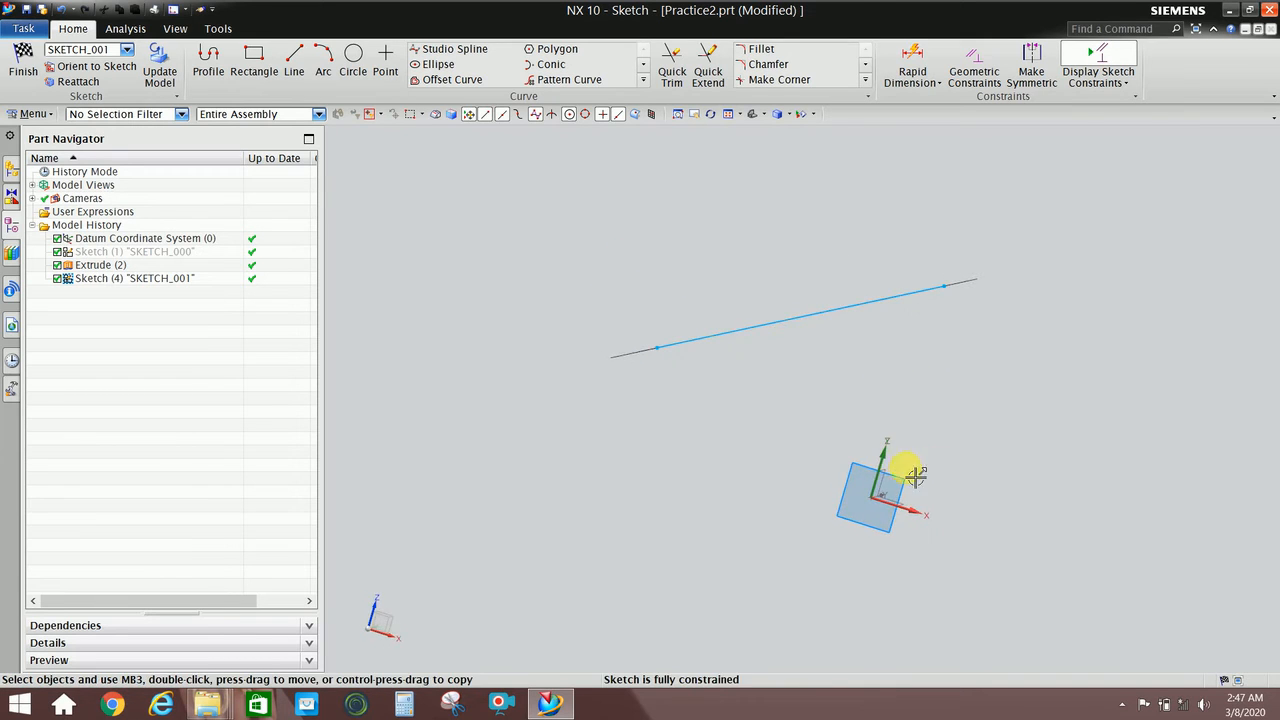
click(904, 484)
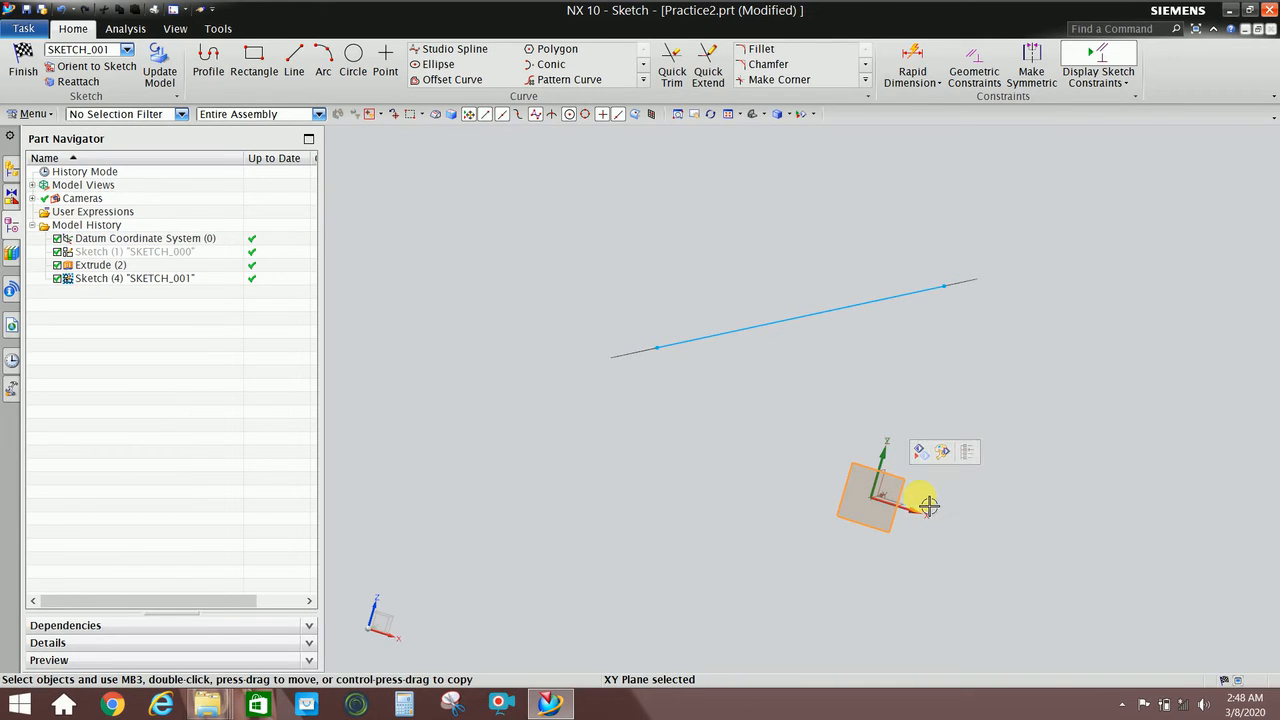
key(F8)
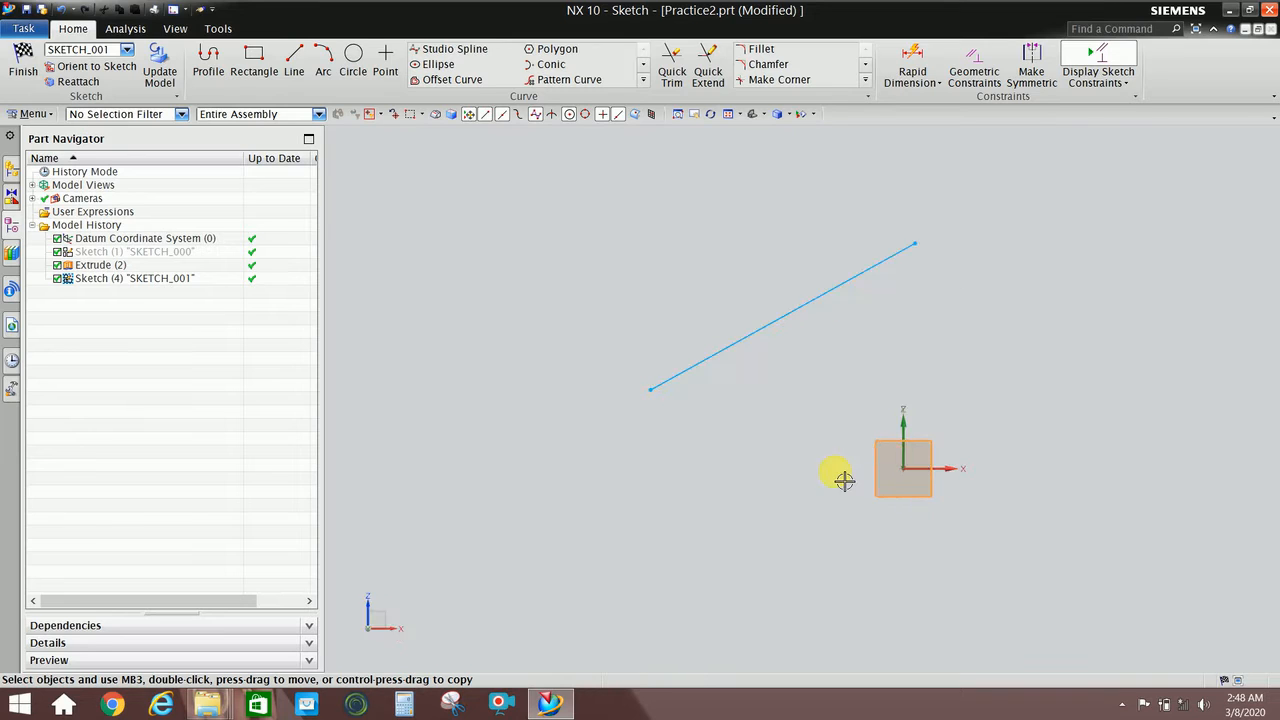
mouse_move(830, 410)
middle_down()
mouse_move(803, 409)
mouse_move(743, 300)
middle_up()
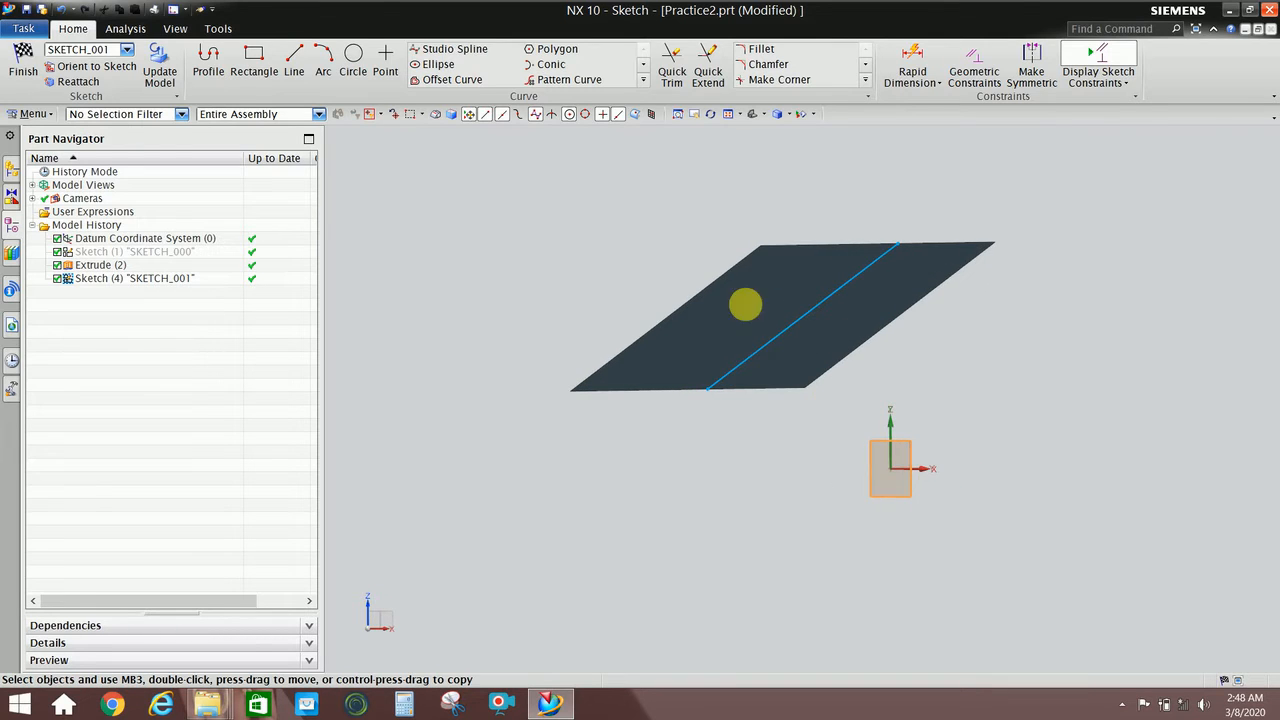
click(642, 80)
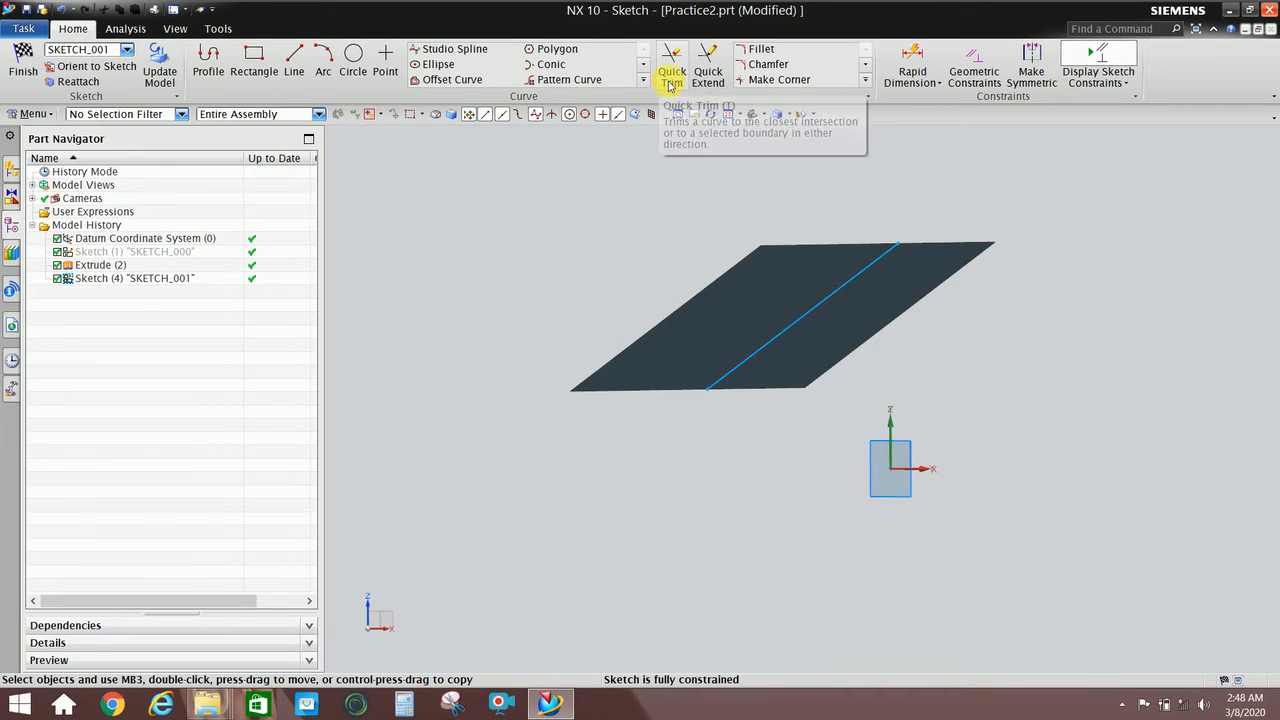
right_click(652, 210)
click(676, 233)
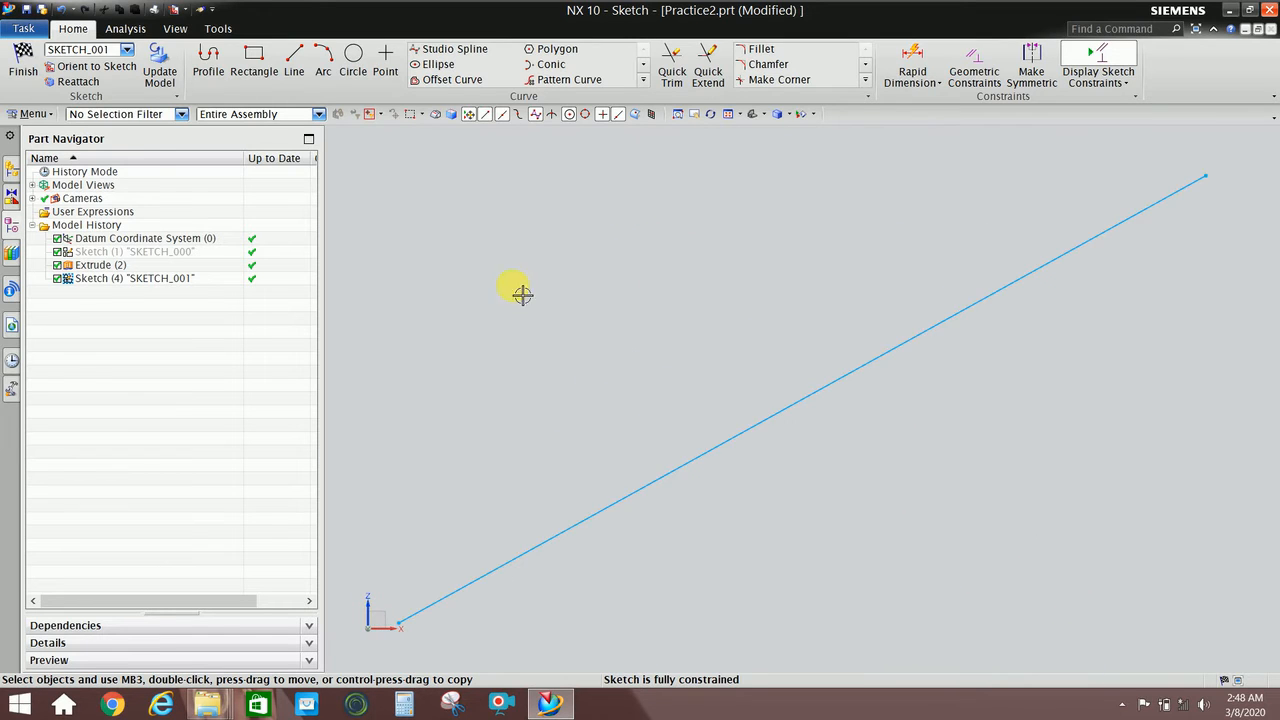
scroll(513, 287, down, 5)
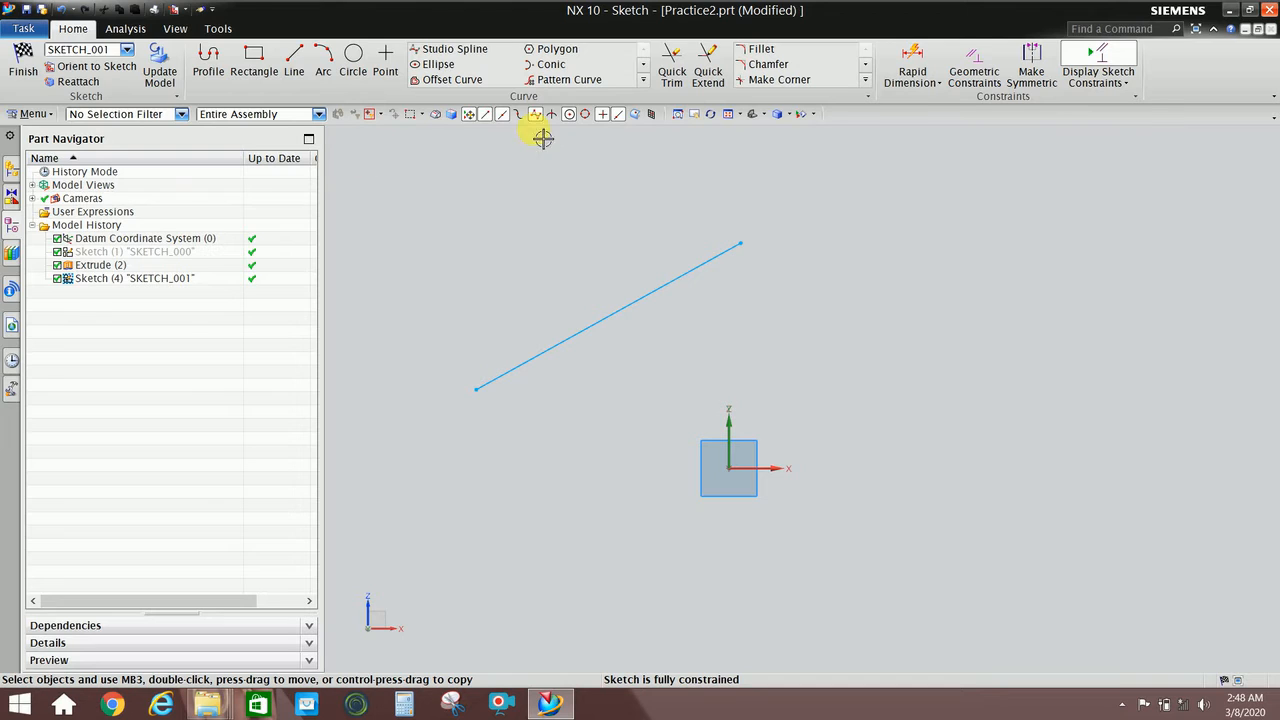
Draw a downward-sloping line about 41 long in the empty area beyond the upper end of the projected line
click(305, 75)
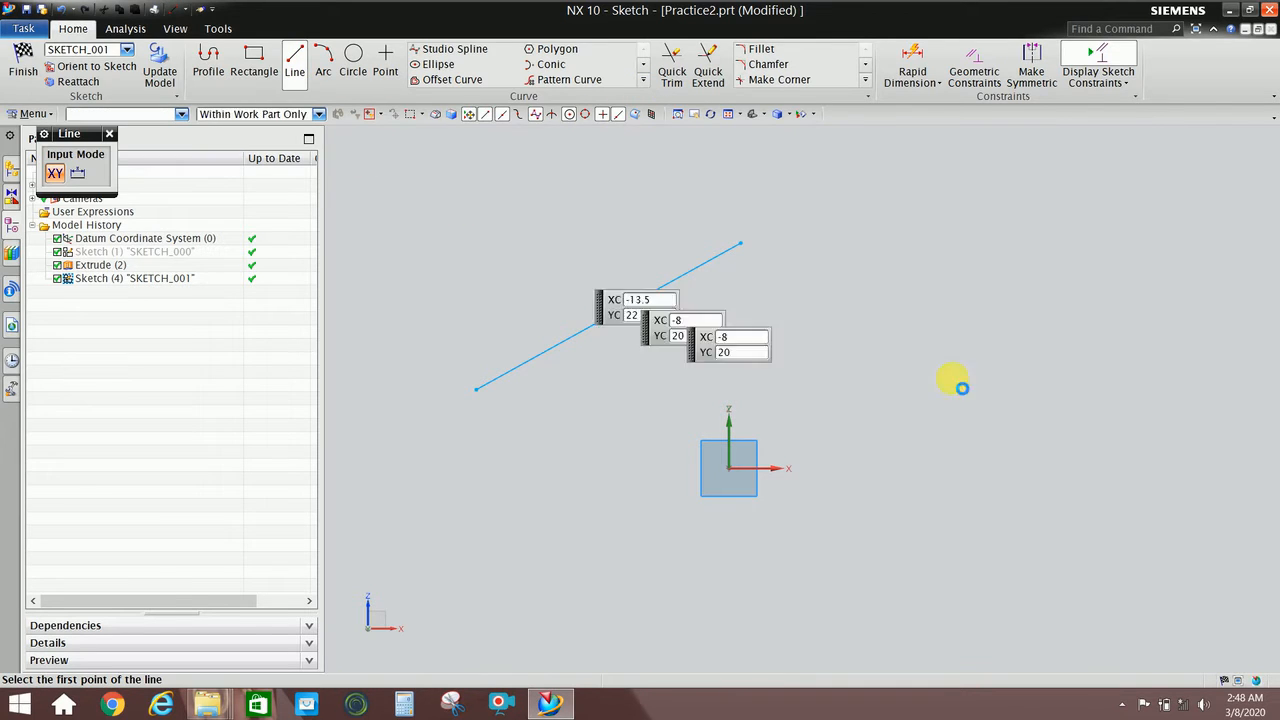
click(812, 255)
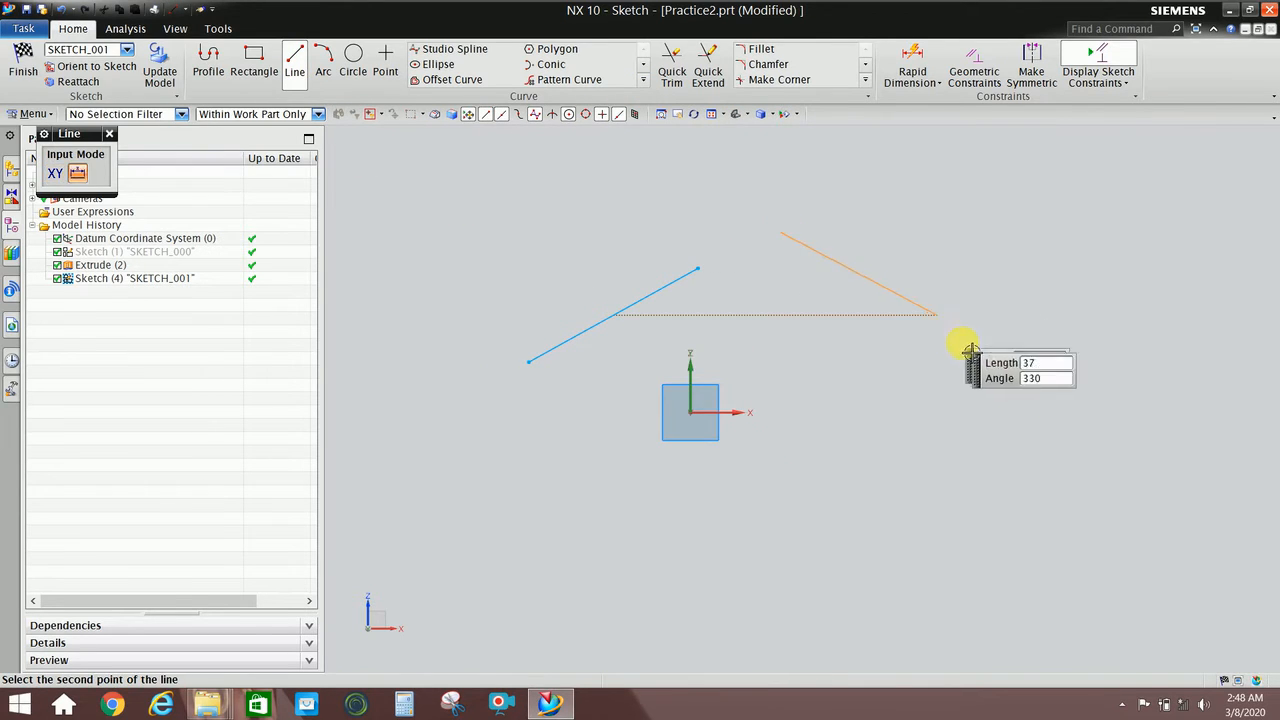
click(966, 346)
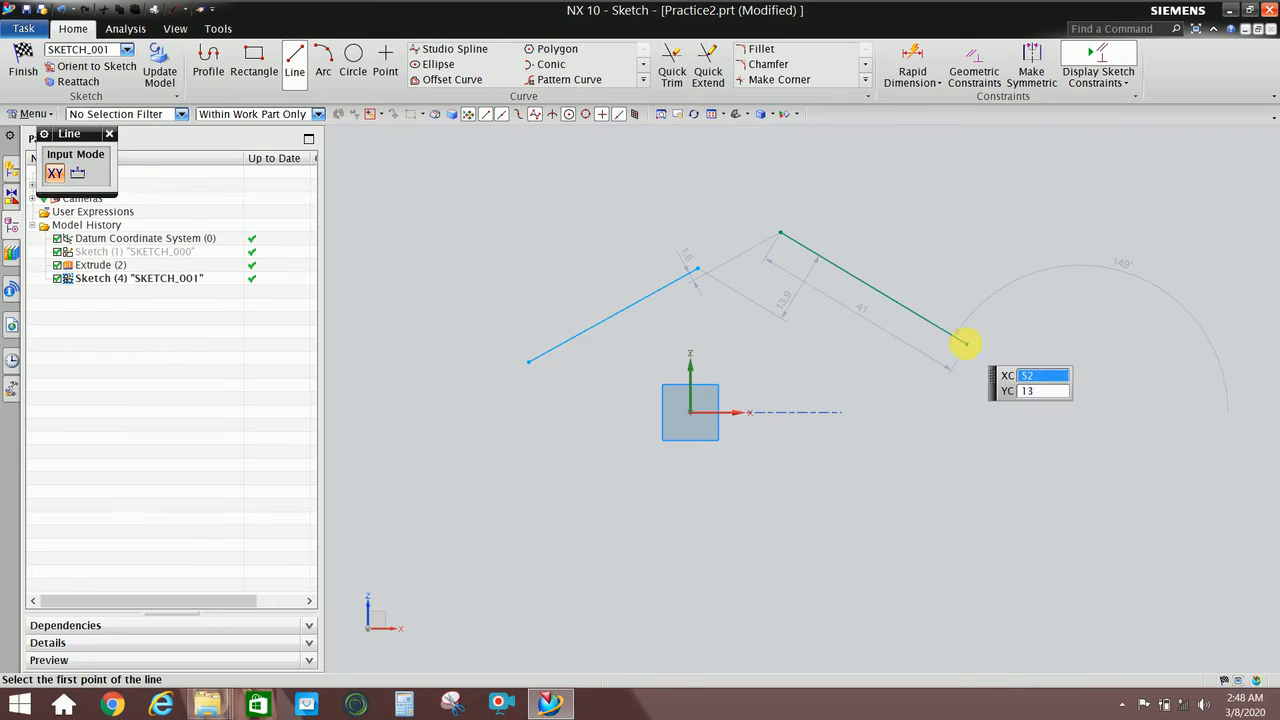
click(1082, 87)
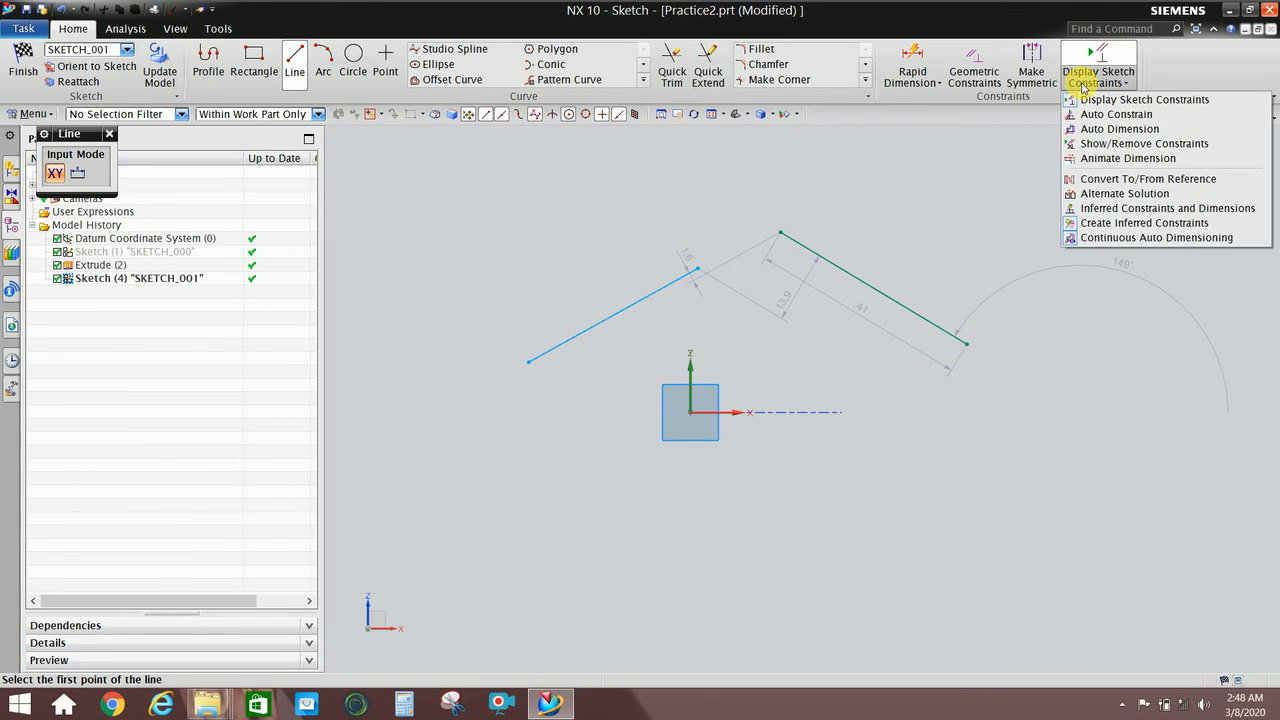
key(Escape)
key(Escape)
Turn off Create Inferred Constraints and Continuous Auto Dimensioning for the sketch
click(1097, 84)
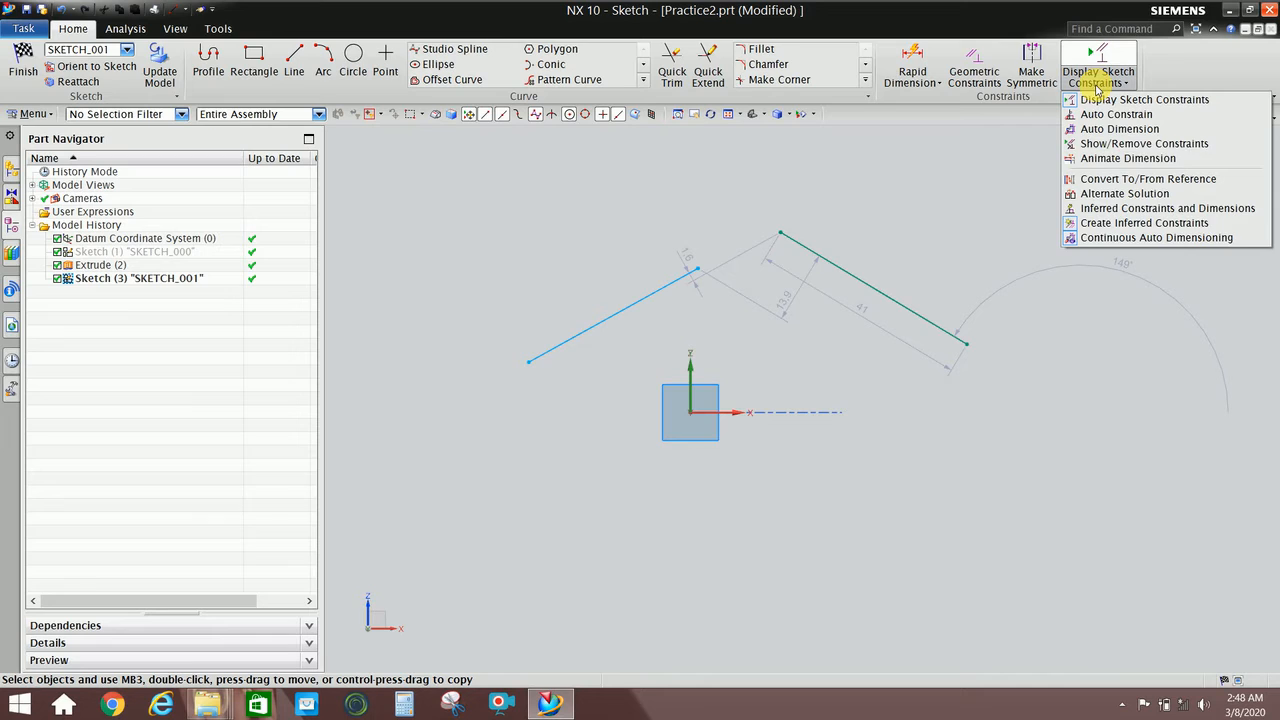
click(1110, 224)
click(1095, 82)
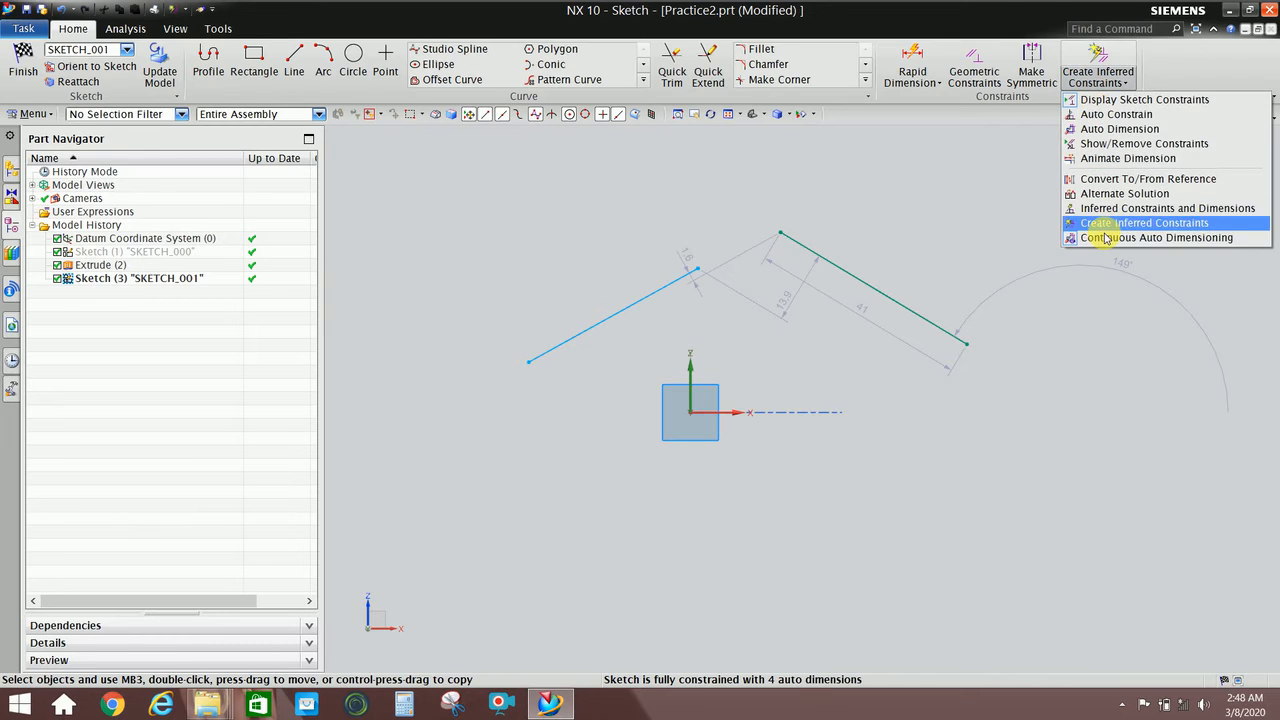
click(1106, 238)
click(1107, 87)
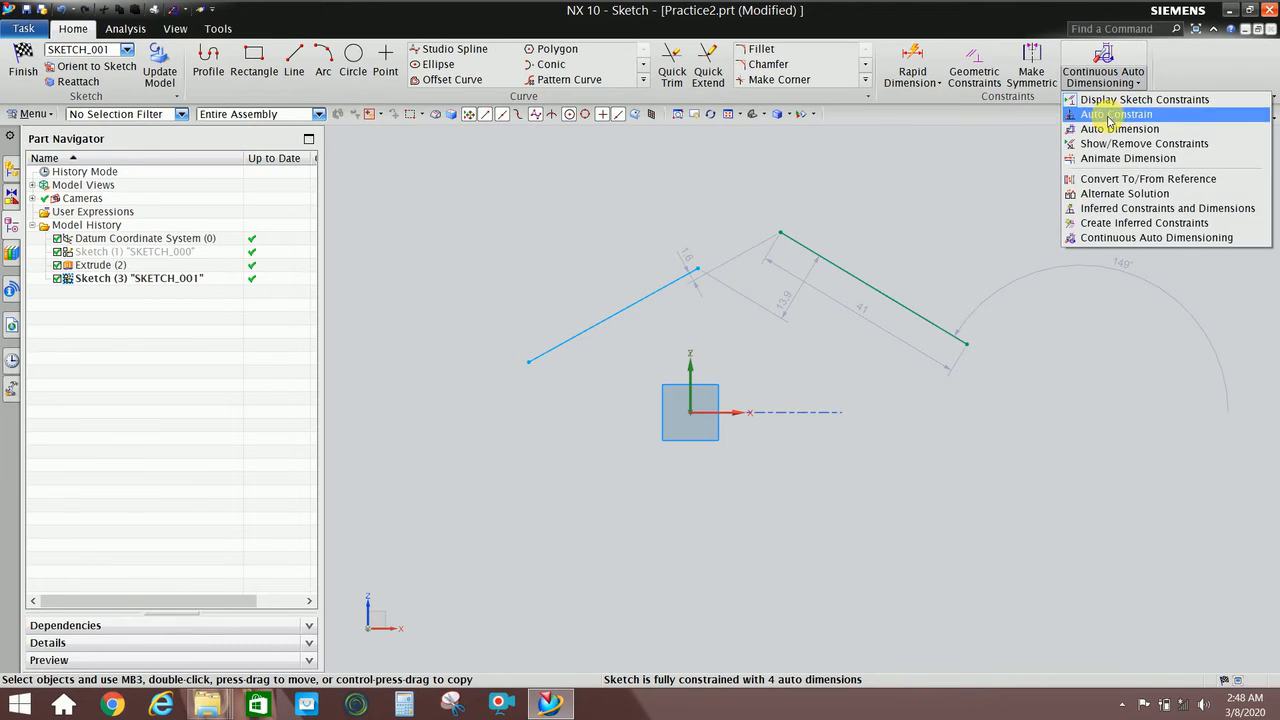
Delete the downward-sloping line beside the projected line from the sketch
click(927, 282)
click(901, 305)
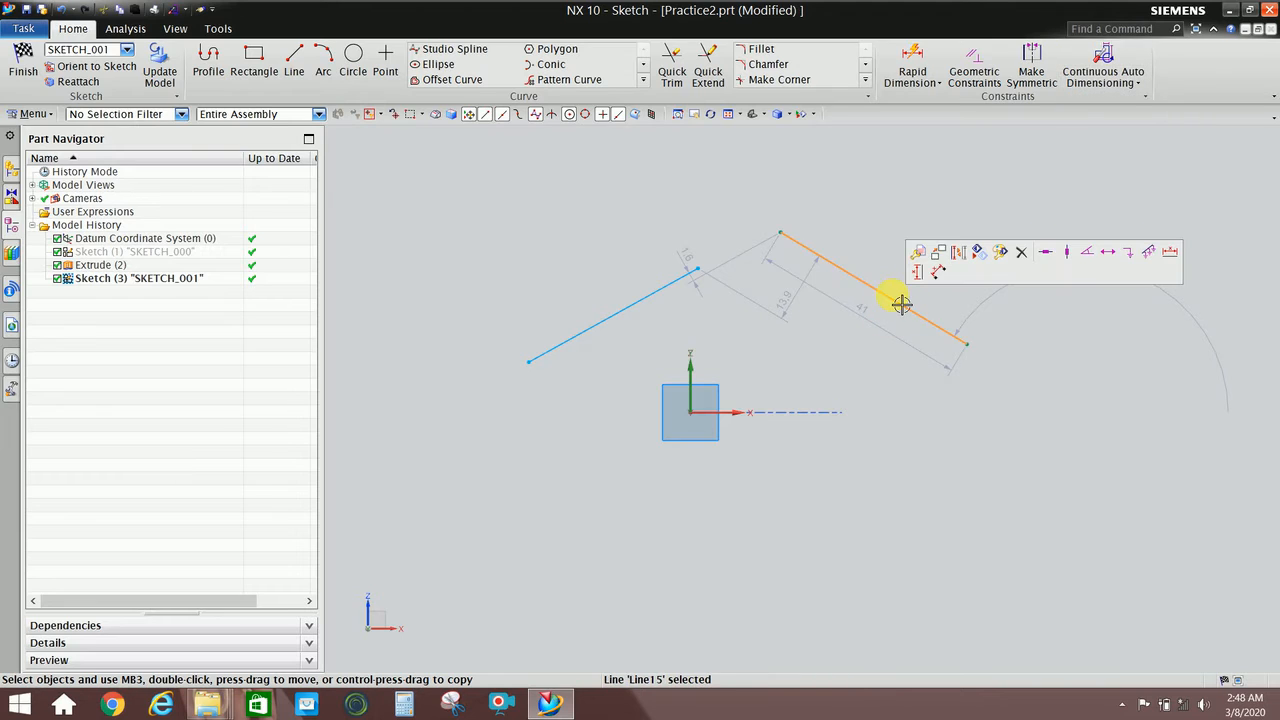
key(Delete)
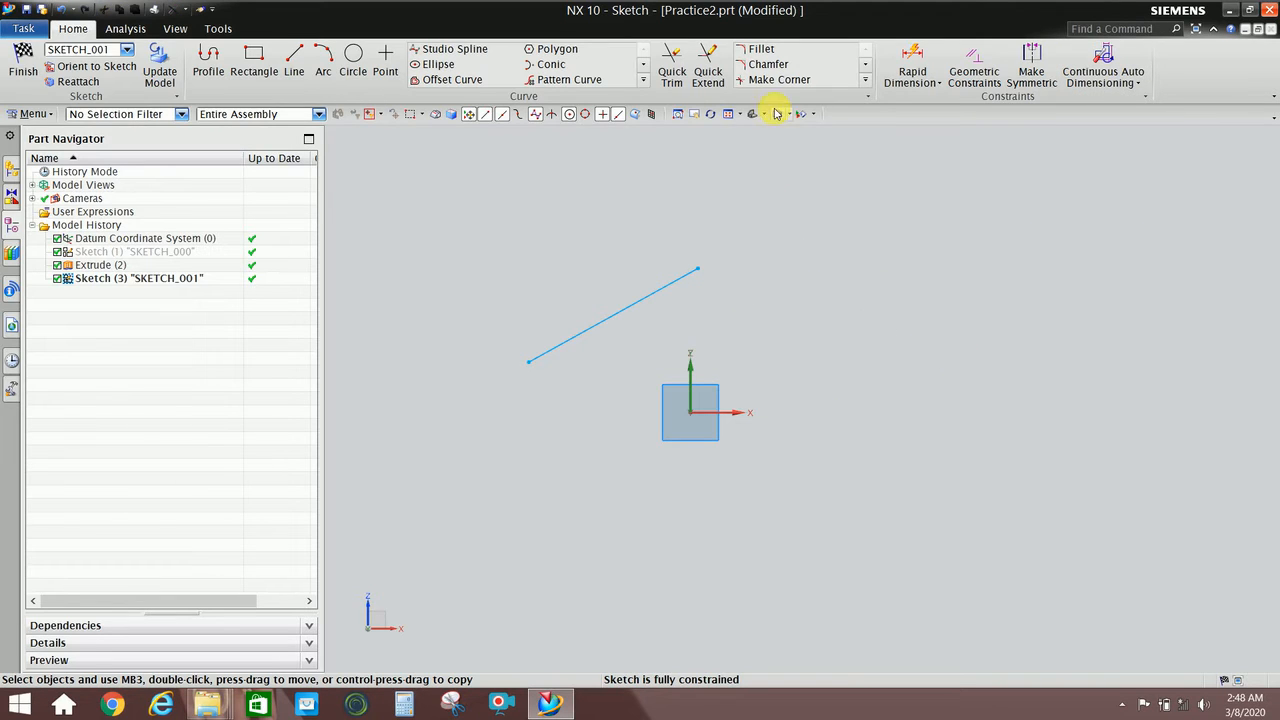
Draw a horizontal line about 37 long right of the projected line, and a separate sloping line below it that stops short of it
click(296, 77)
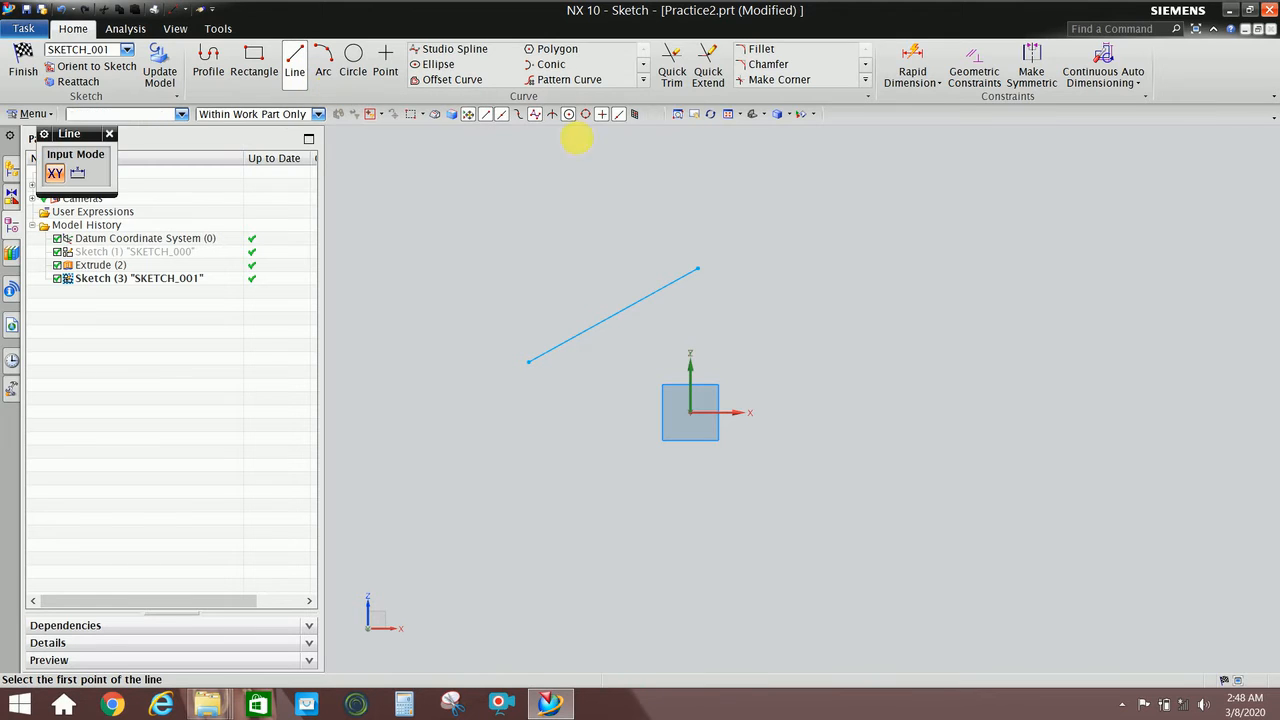
click(808, 259)
click(1012, 271)
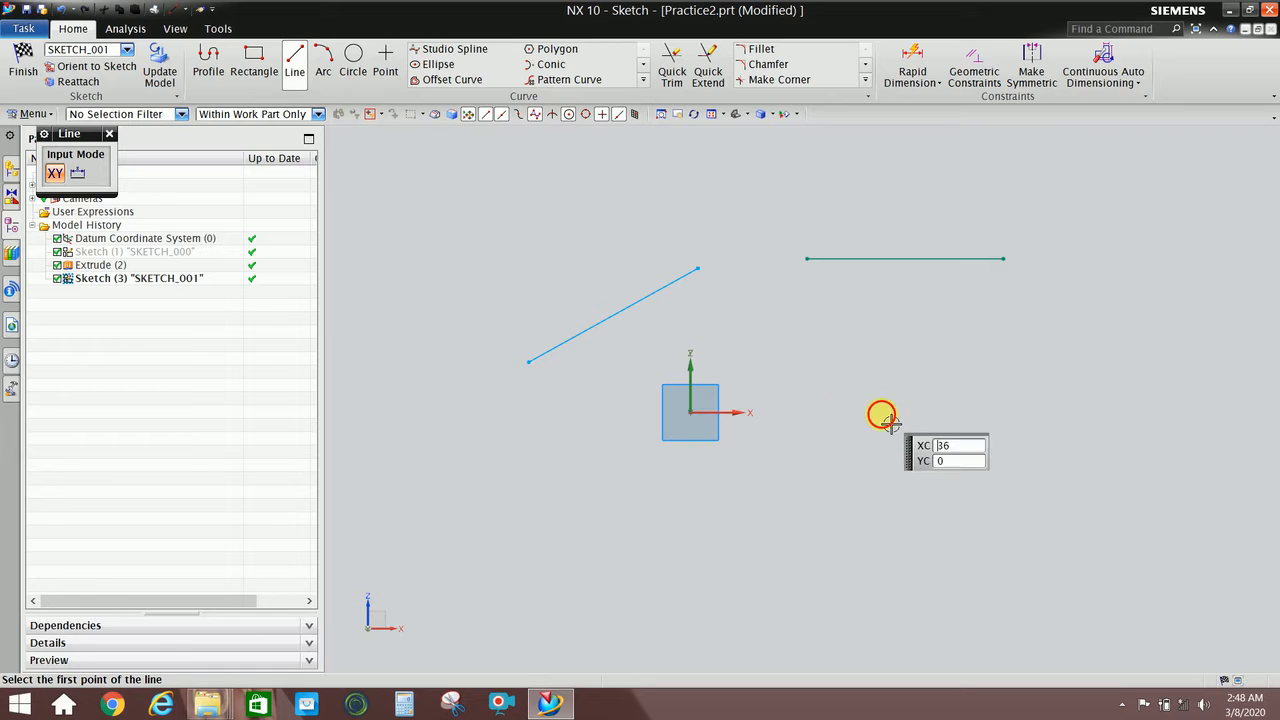
click(881, 412)
click(957, 305)
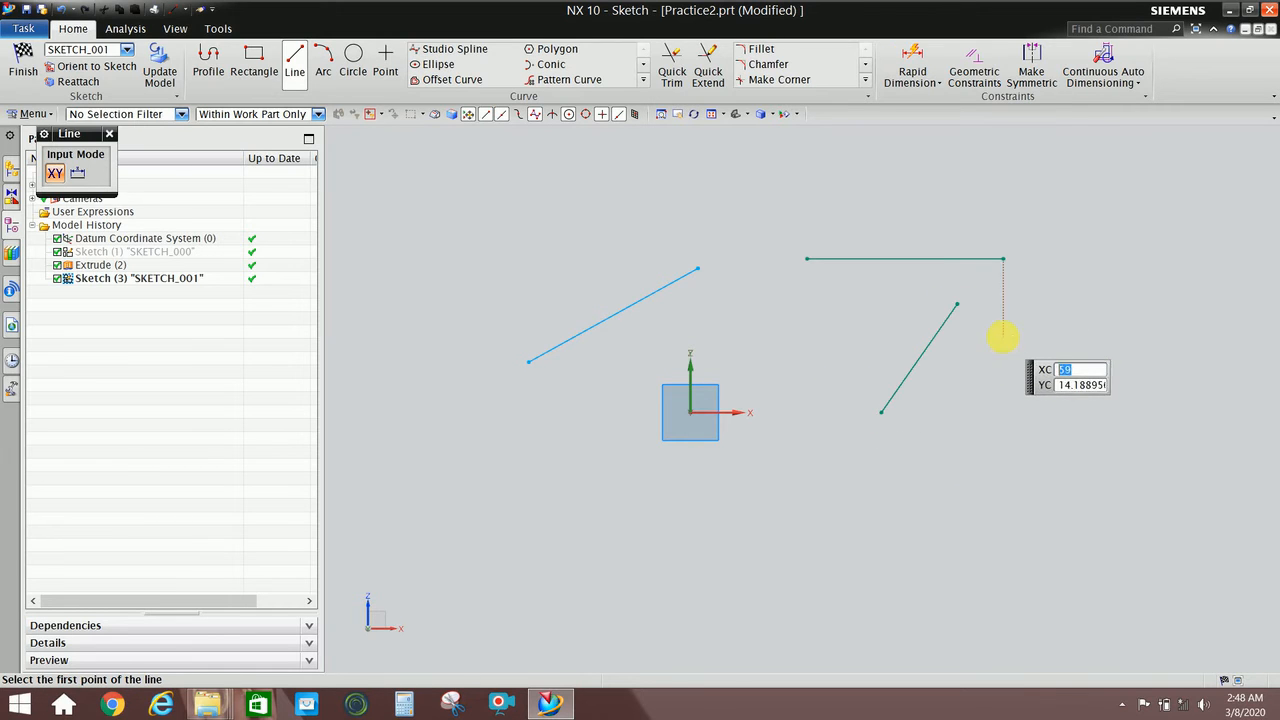
key(Escape)
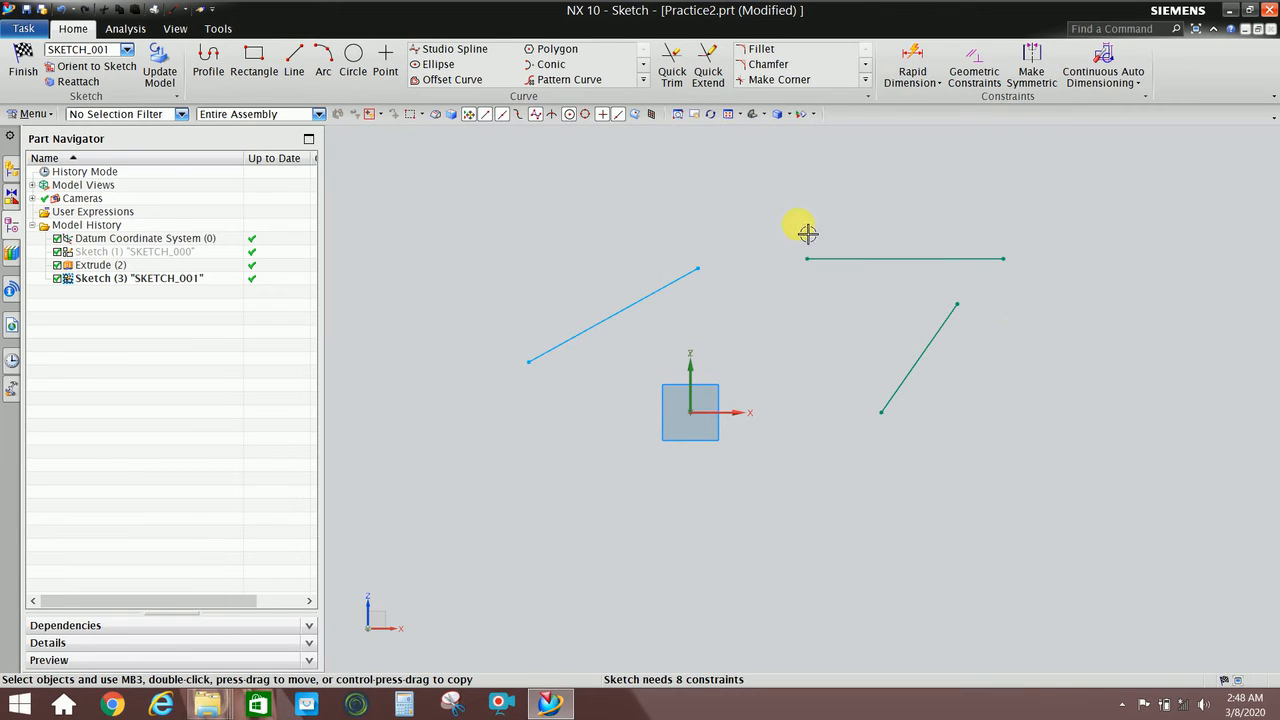
Use Quick Extend to lengthen the sloping line's upper end to the horizontal line
click(706, 82)
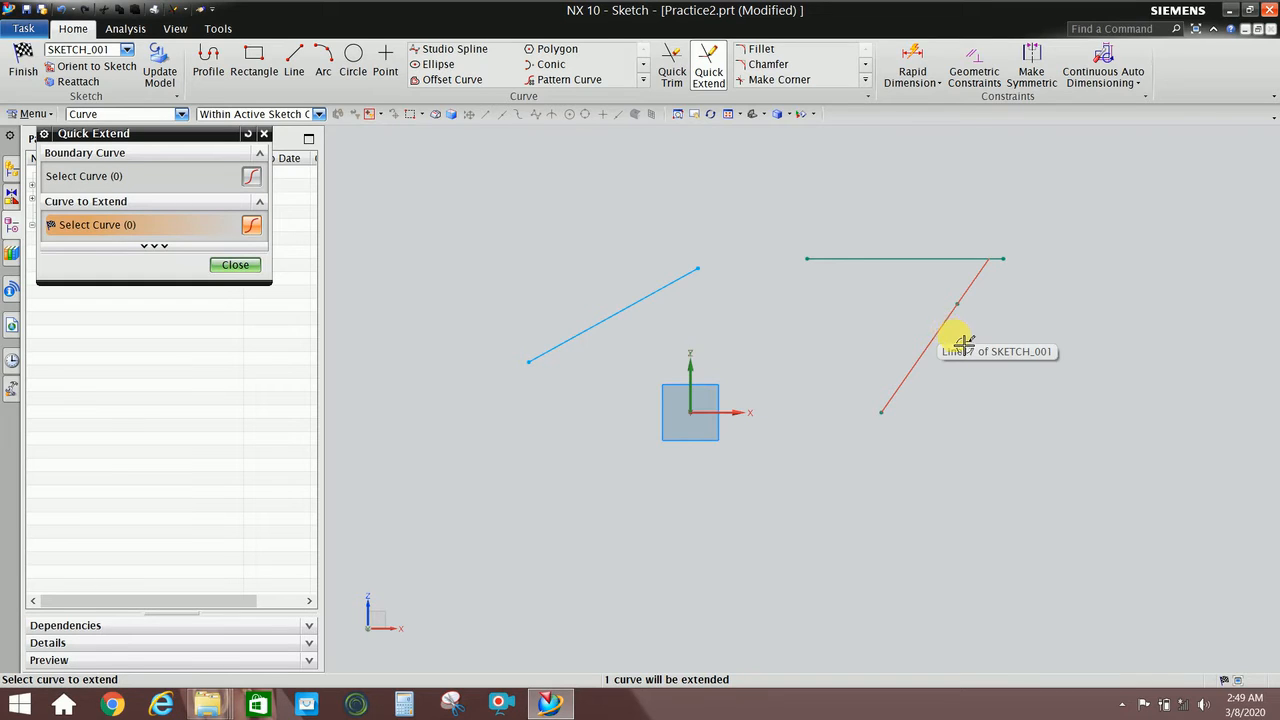
click(946, 326)
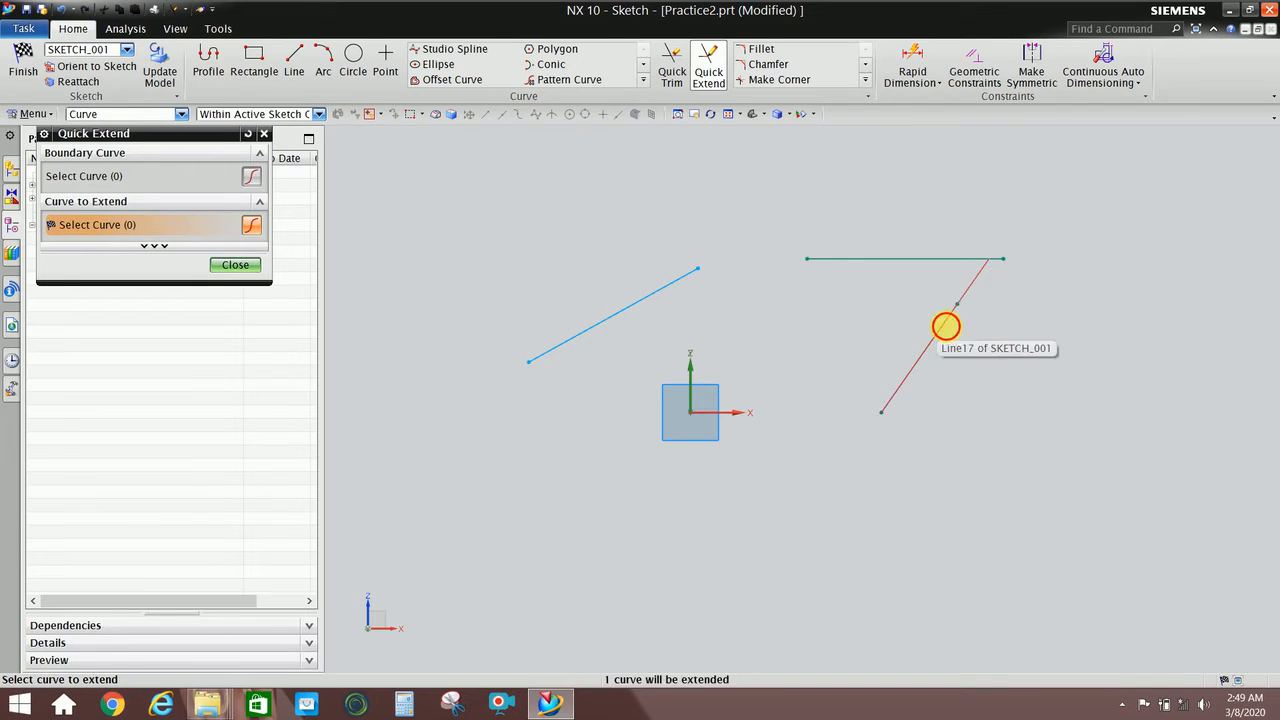
scroll(990, 328, up, 5)
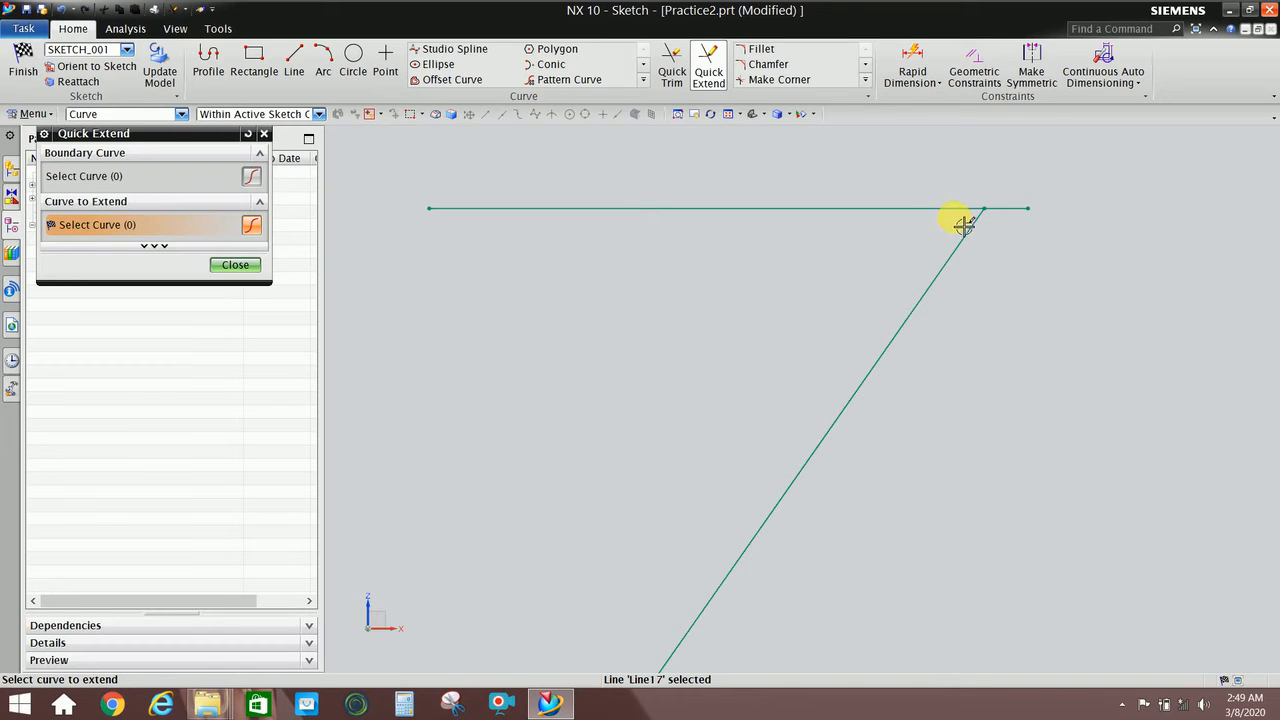
scroll(982, 218, down, 4)
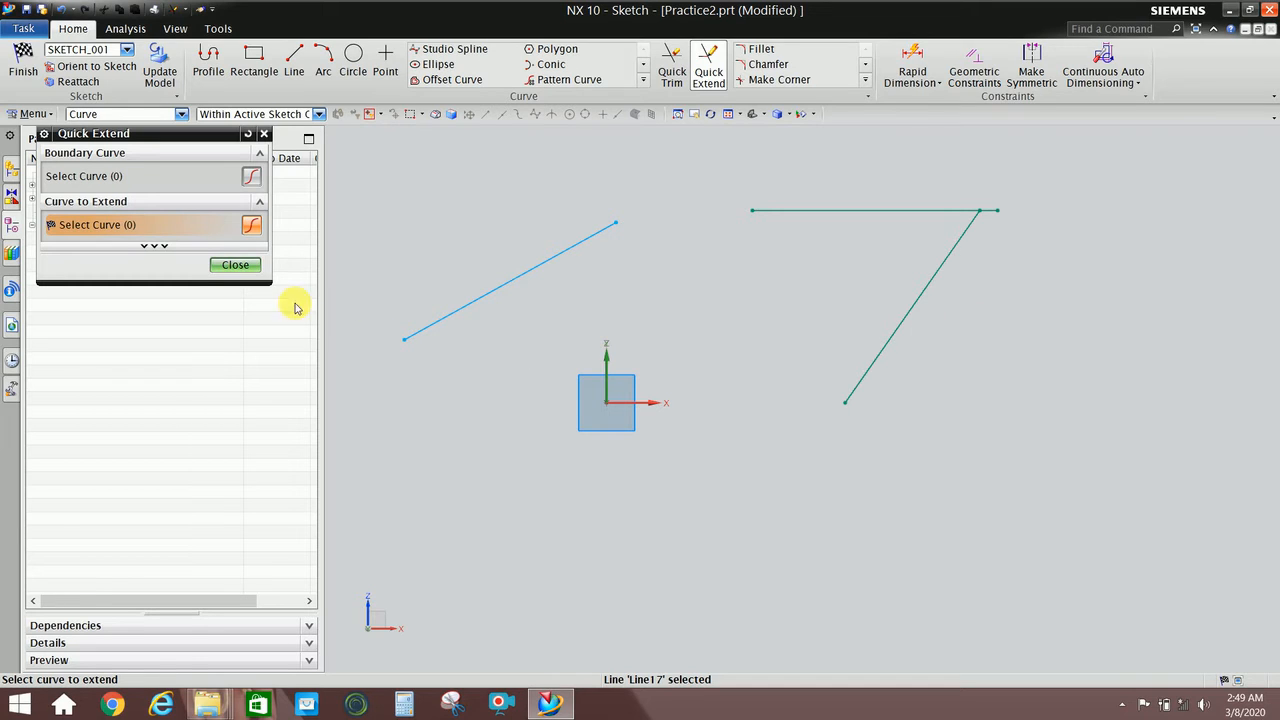
click(243, 266)
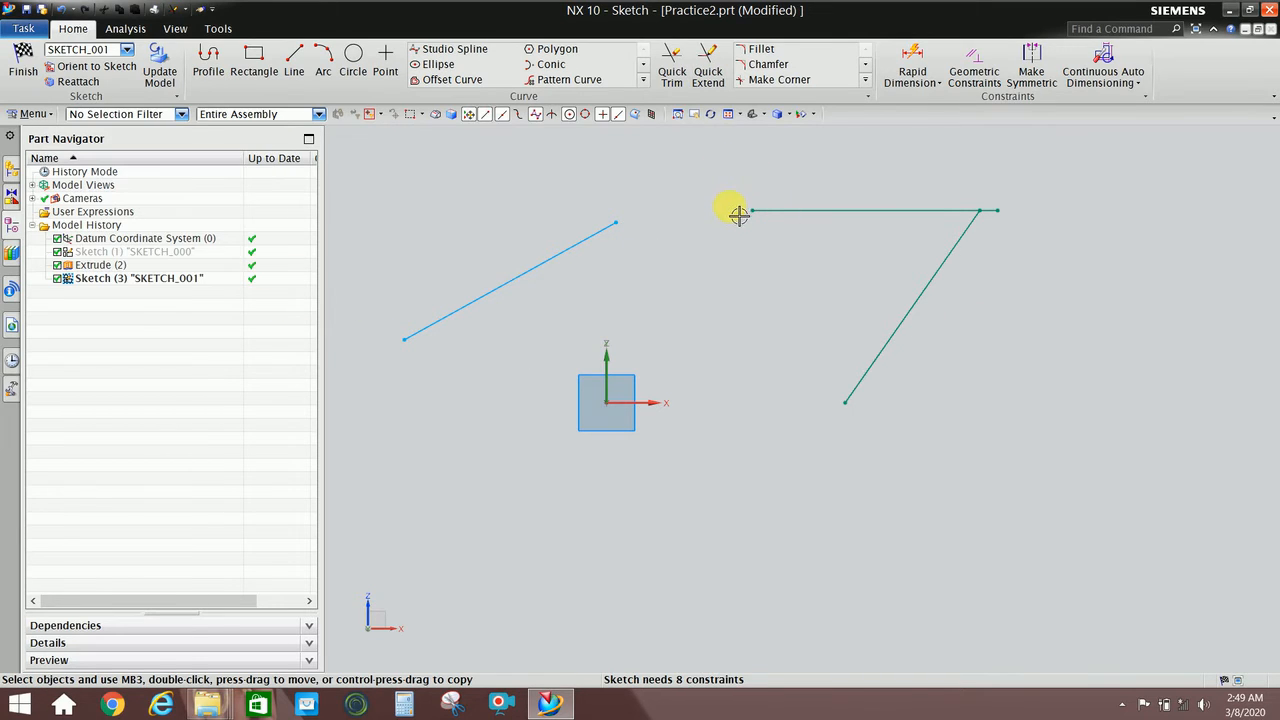
Lengthen the horizontal line by moving its start point left until it spans above the projected line's upper end
click(709, 80)
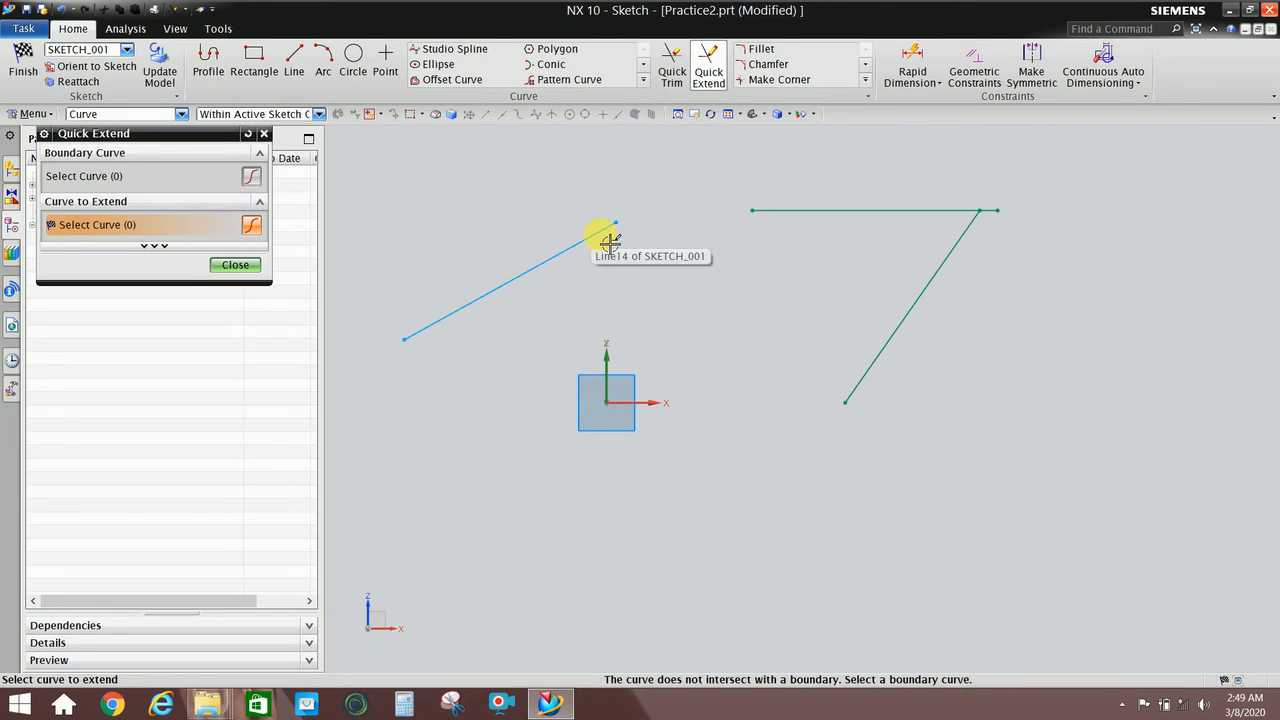
click(248, 264)
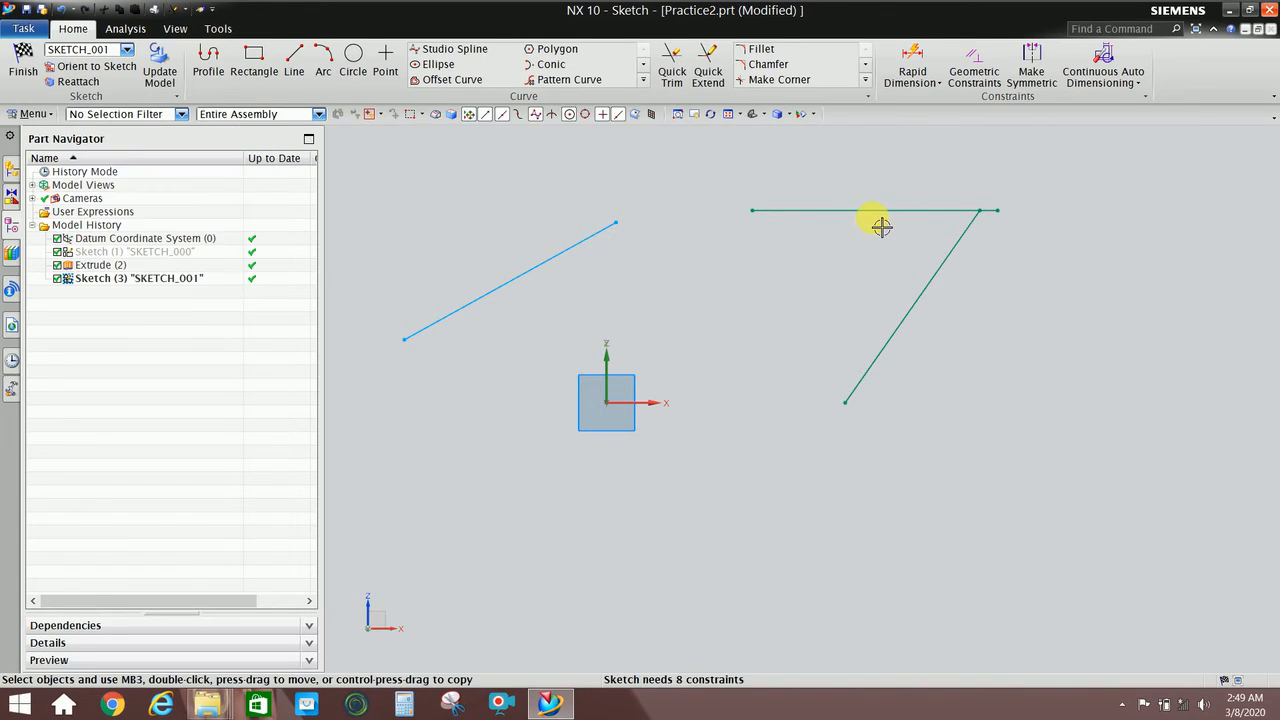
double_click(752, 211)
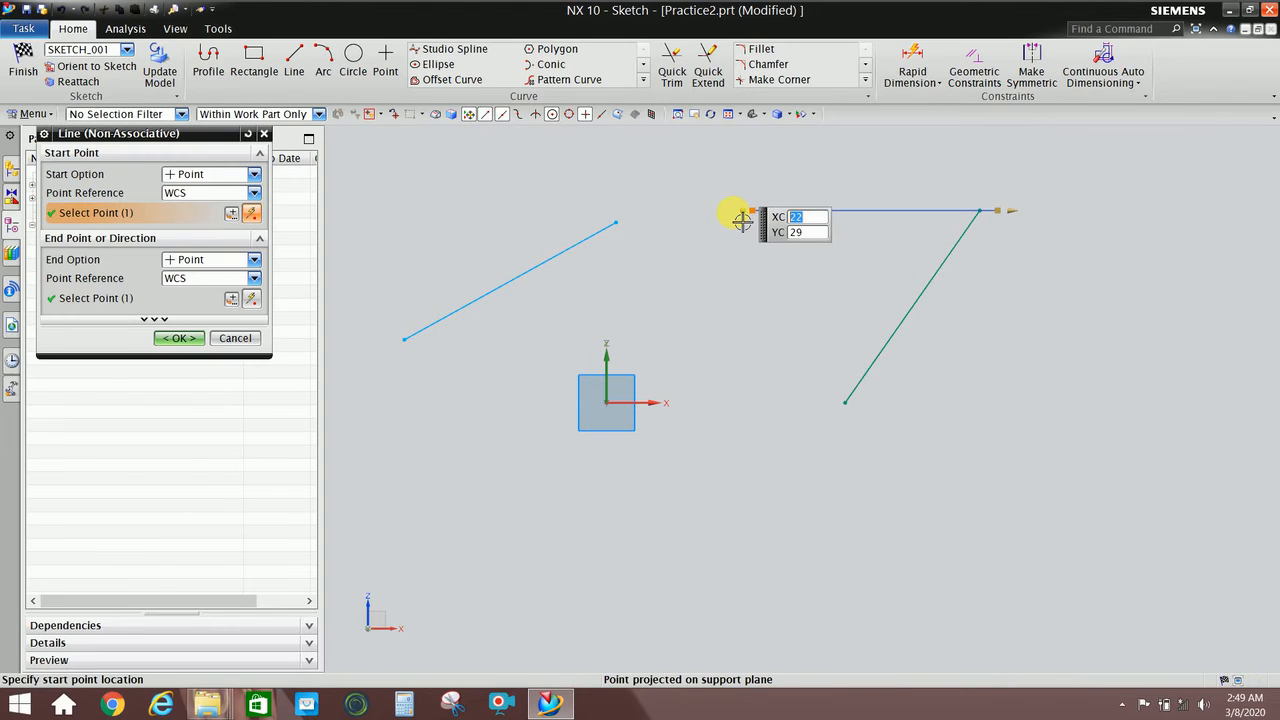
drag(736, 213, 517, 210)
click(201, 339)
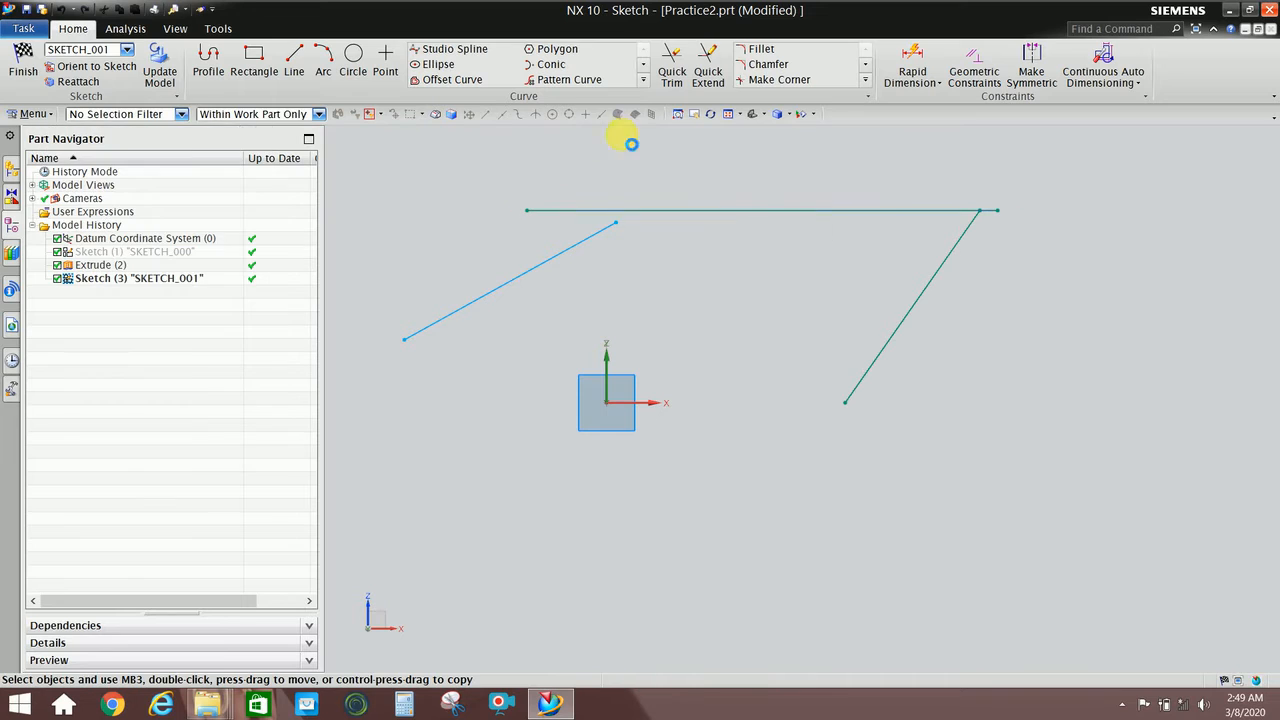
Use Quick Extend to lengthen the projected line's upper end to the horizontal line
click(710, 77)
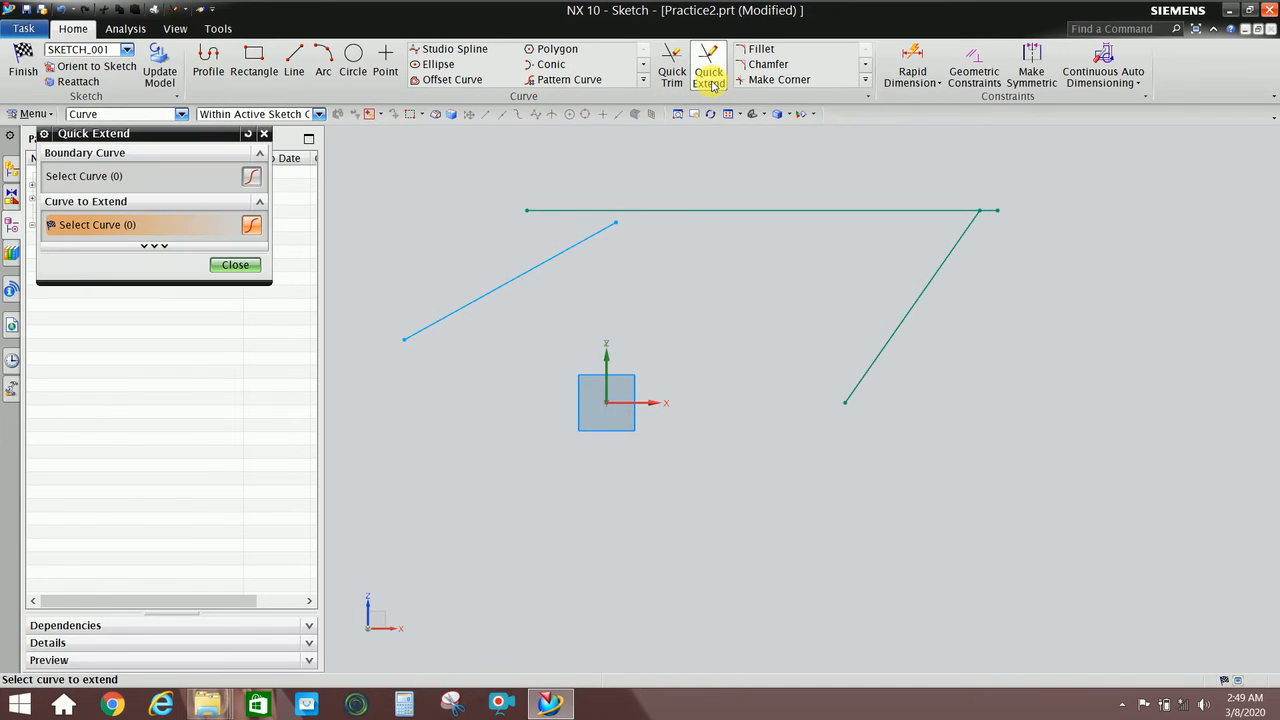
click(617, 241)
click(532, 380)
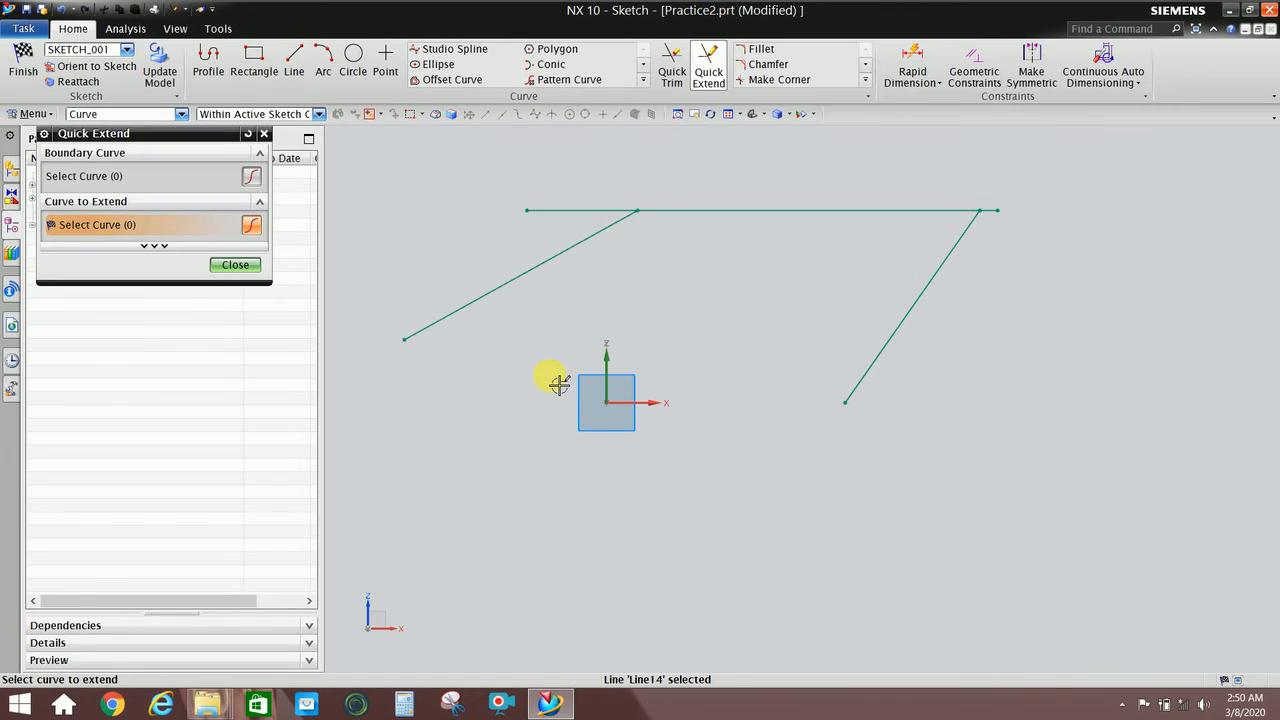
click(235, 264)
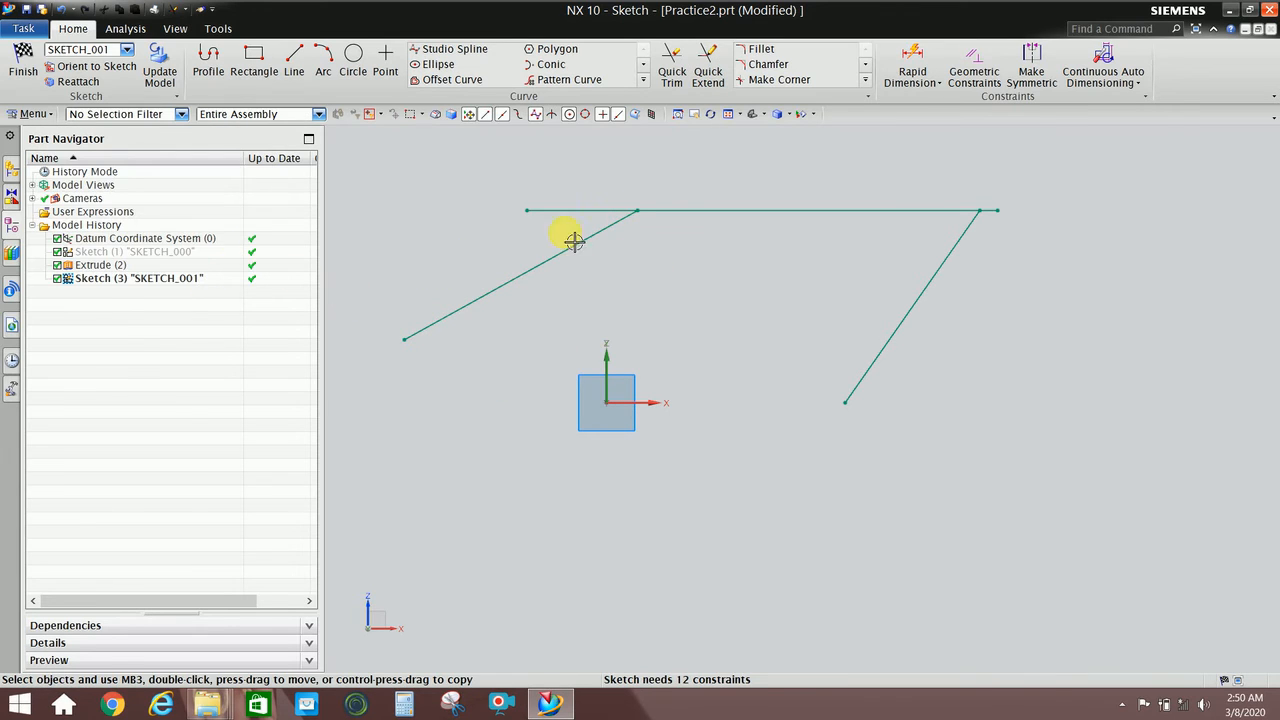
Use Quick Trim to remove the horizontal line's left overhang beyond its junction with the extended projected line
click(673, 86)
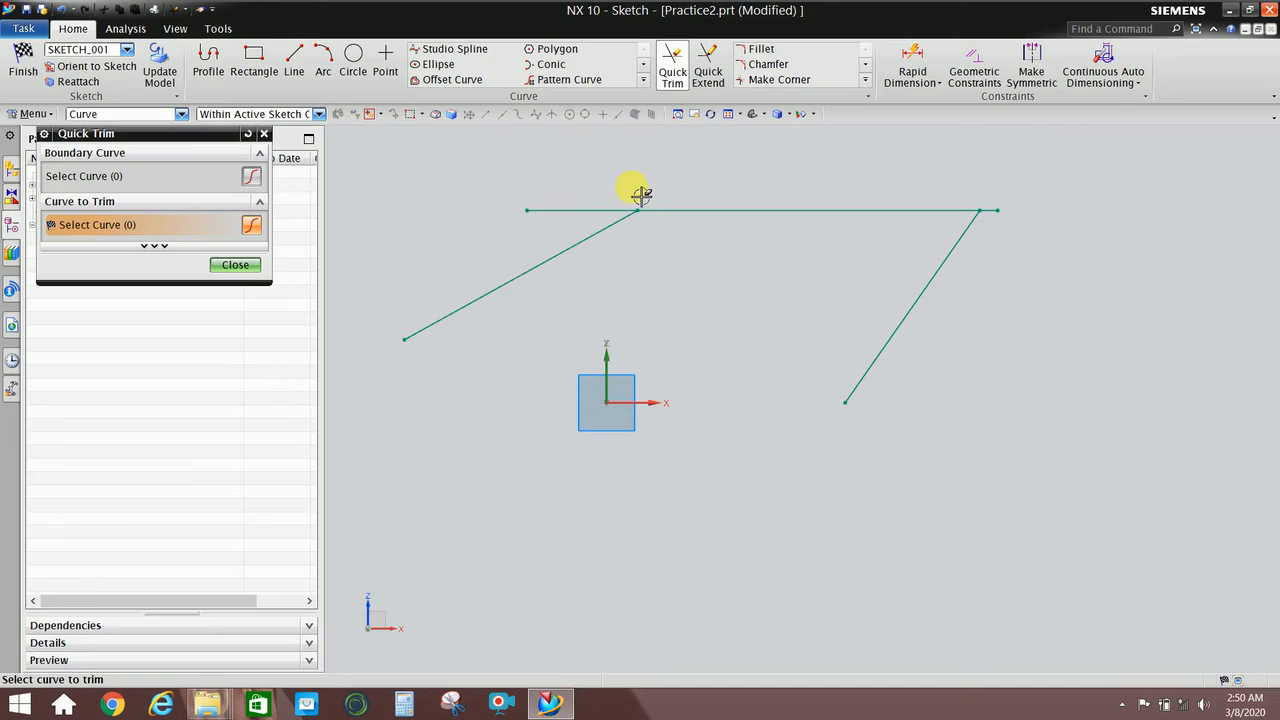
click(566, 209)
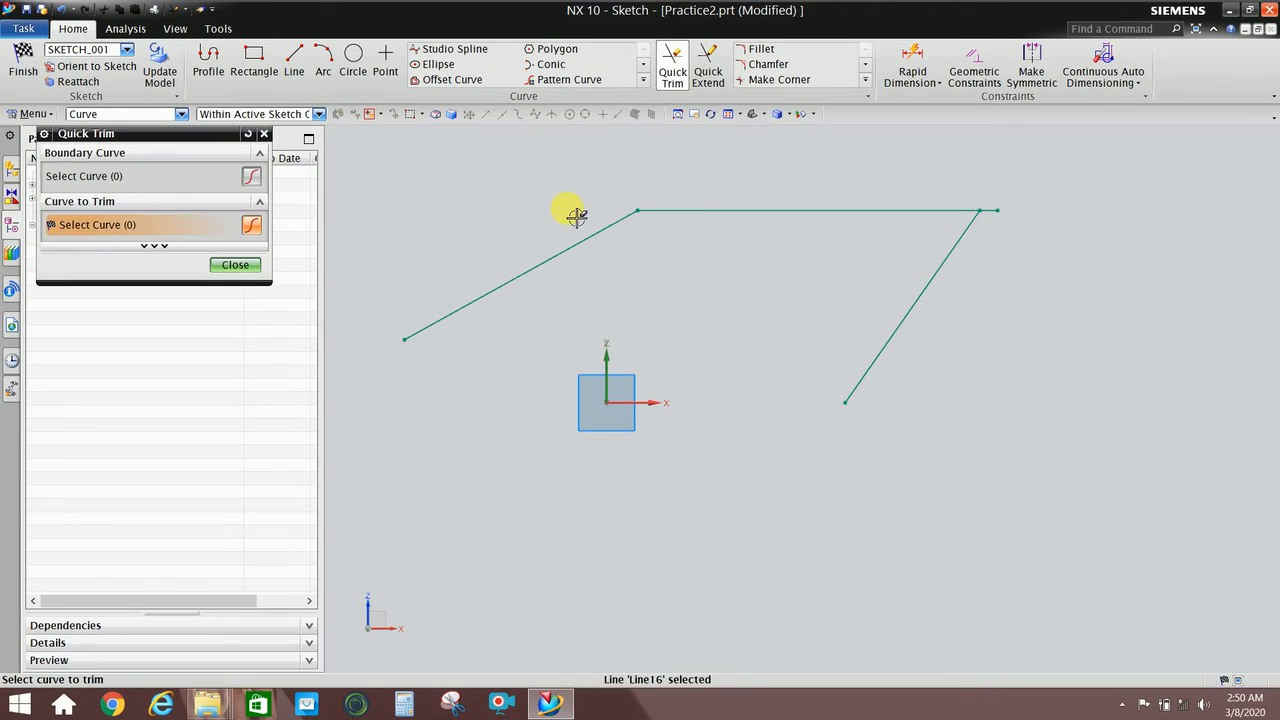
Use Quick Trim to remove the horizontal line's right overhang beyond the steep sloping line
scroll(1012, 214, up, 4)
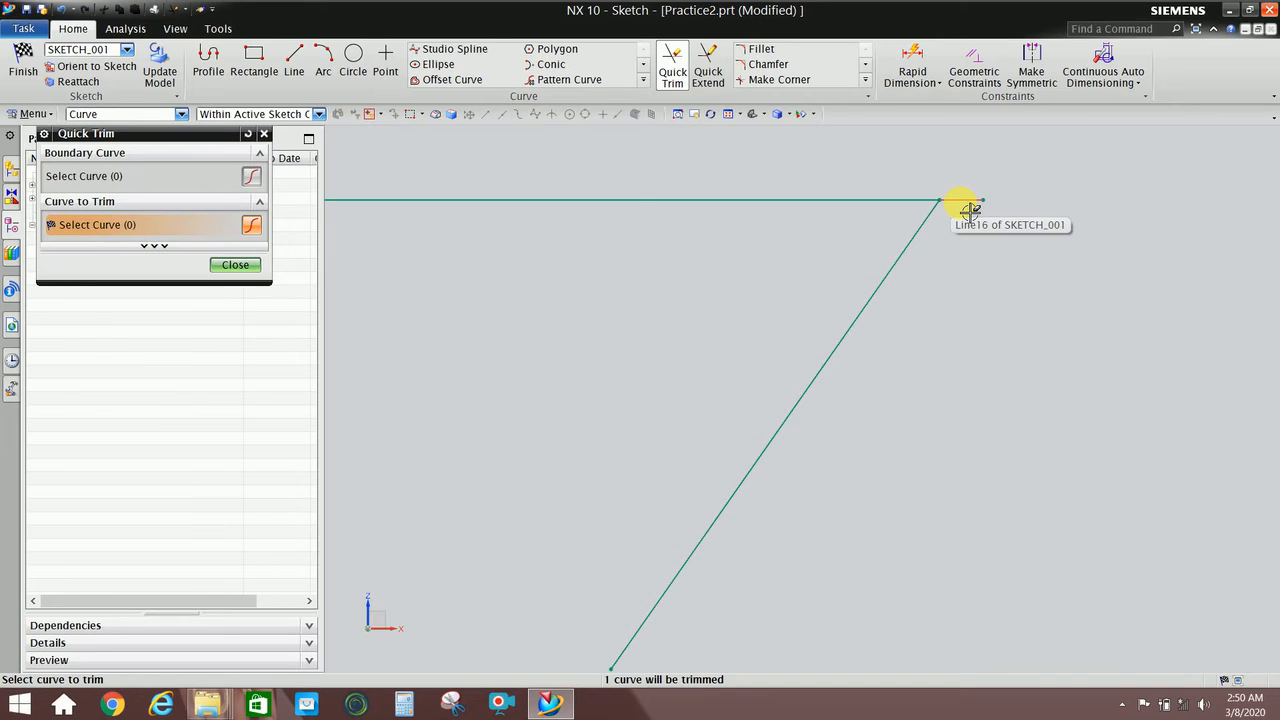
scroll(986, 214, down, 4)
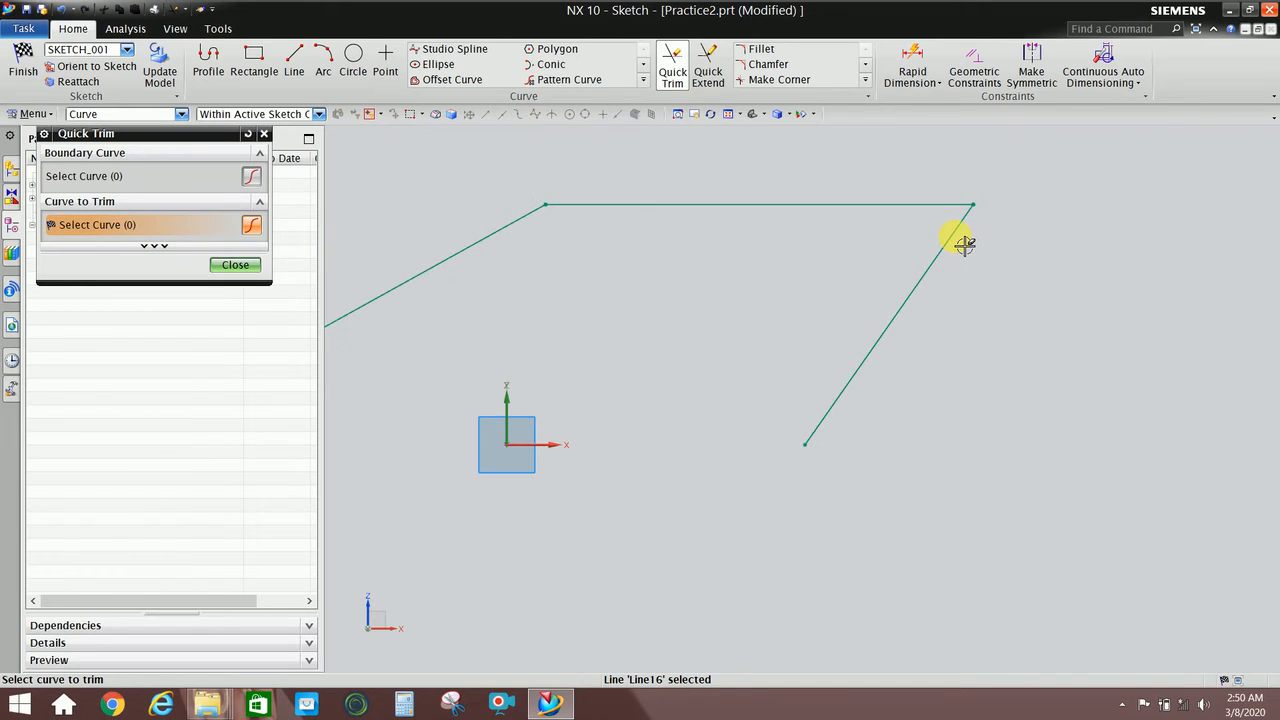
scroll(1020, 250, down, 1)
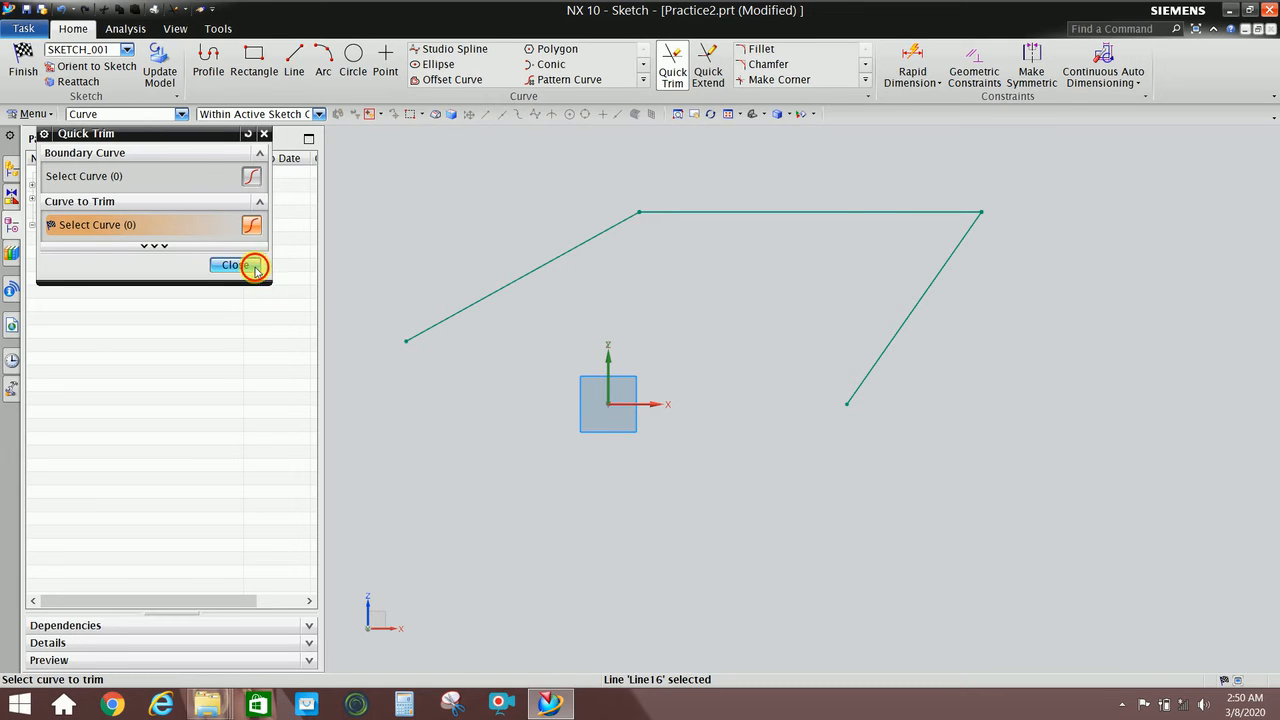
click(255, 267)
Use Quick Trim to remove the remaining horizontal line between the two sloping lines
click(668, 65)
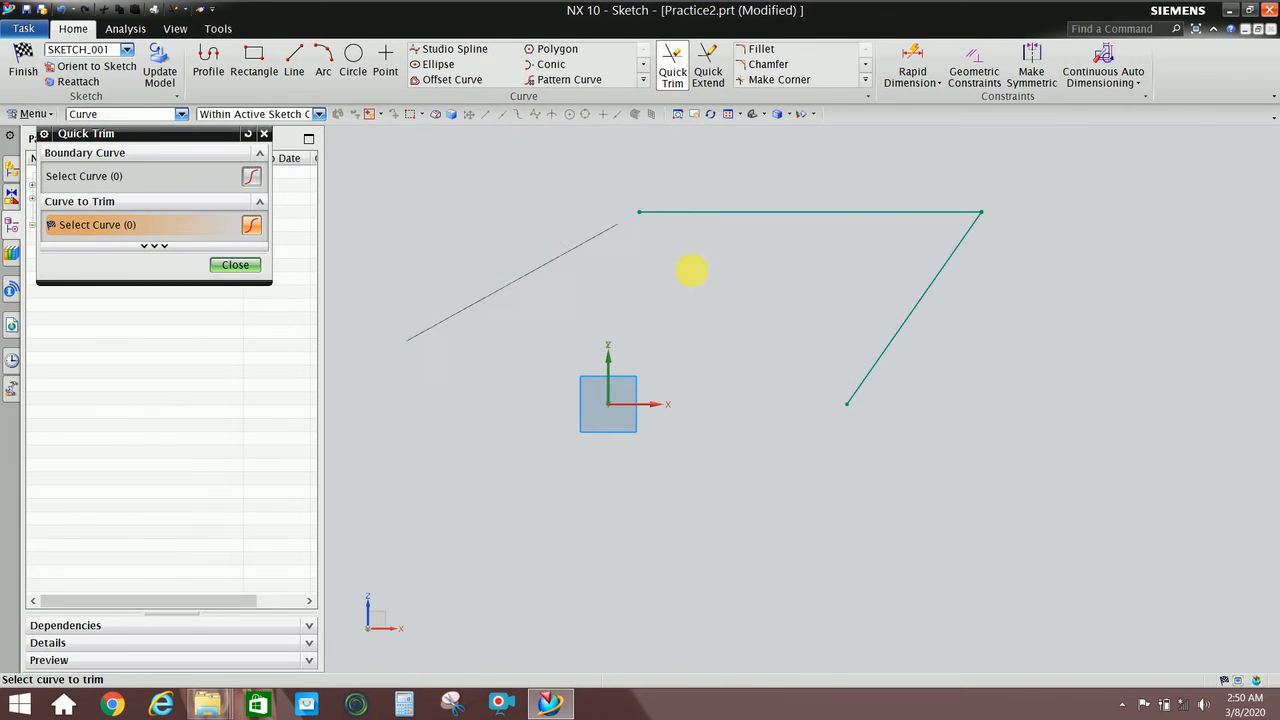
click(731, 212)
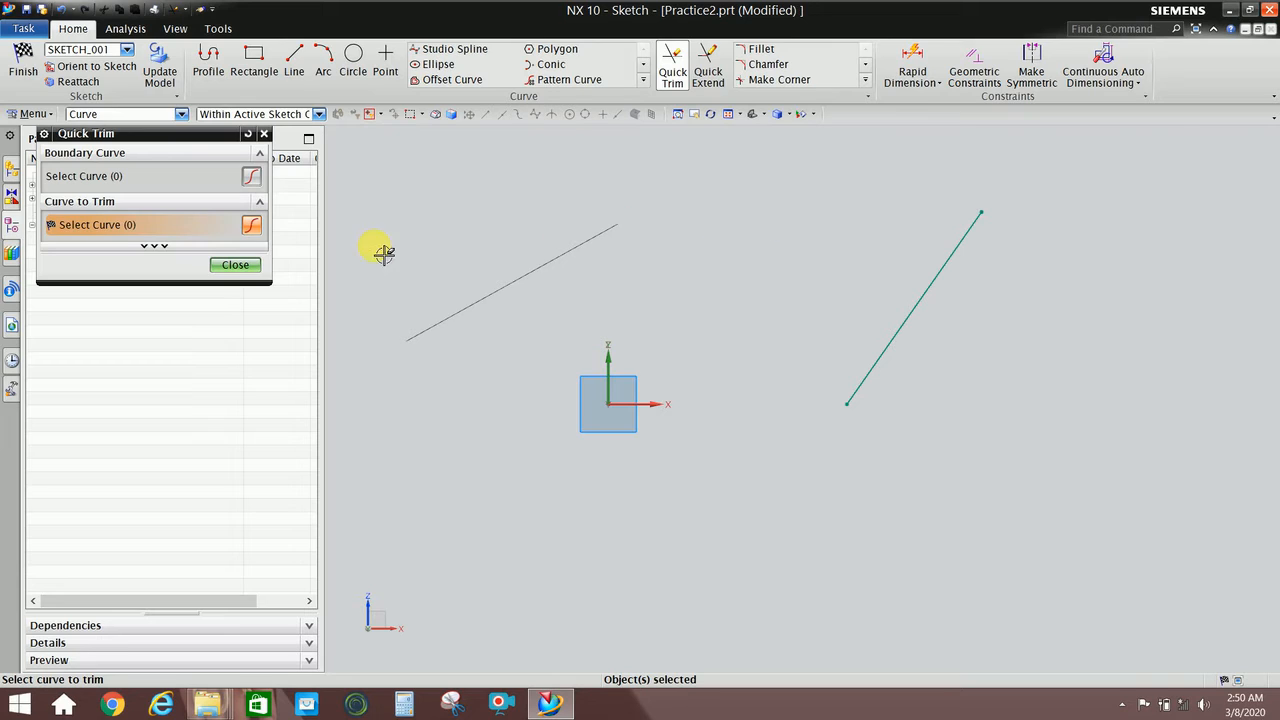
click(250, 265)
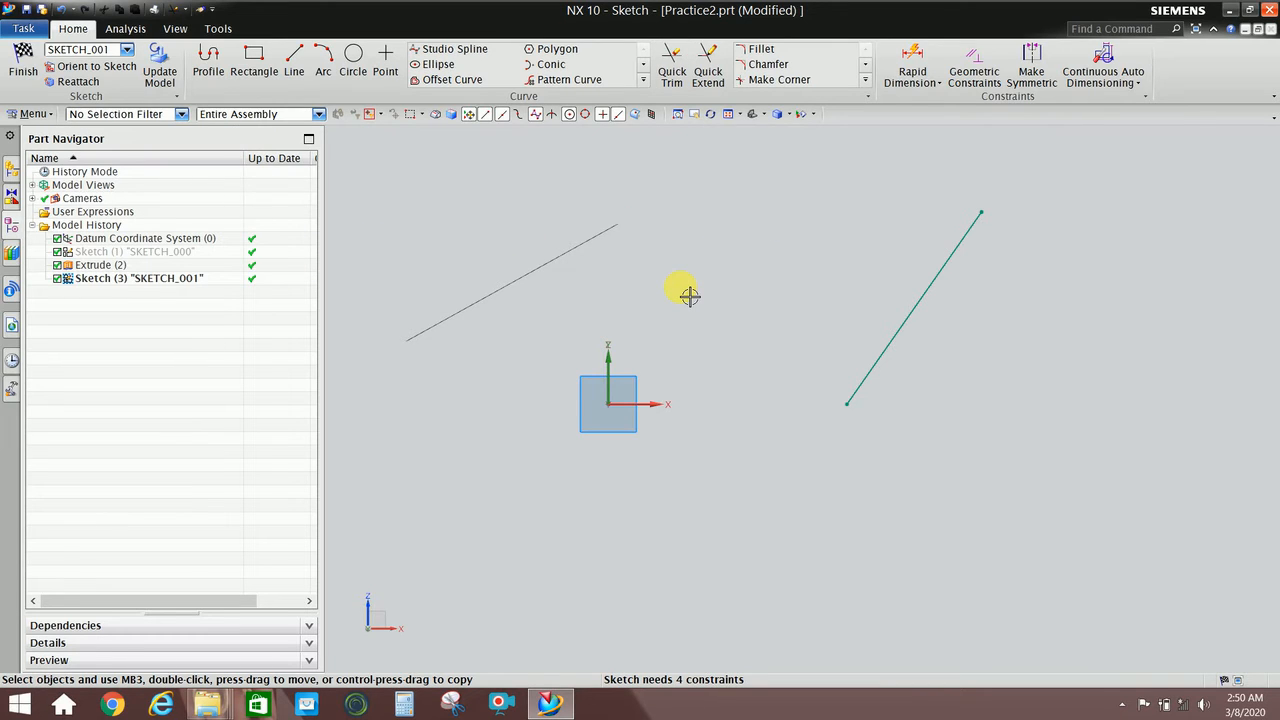
Undo the Quick Trim operations to restore the horizontal line together with both of its overhangs
key(ctrl+z)
key(ctrl+z)
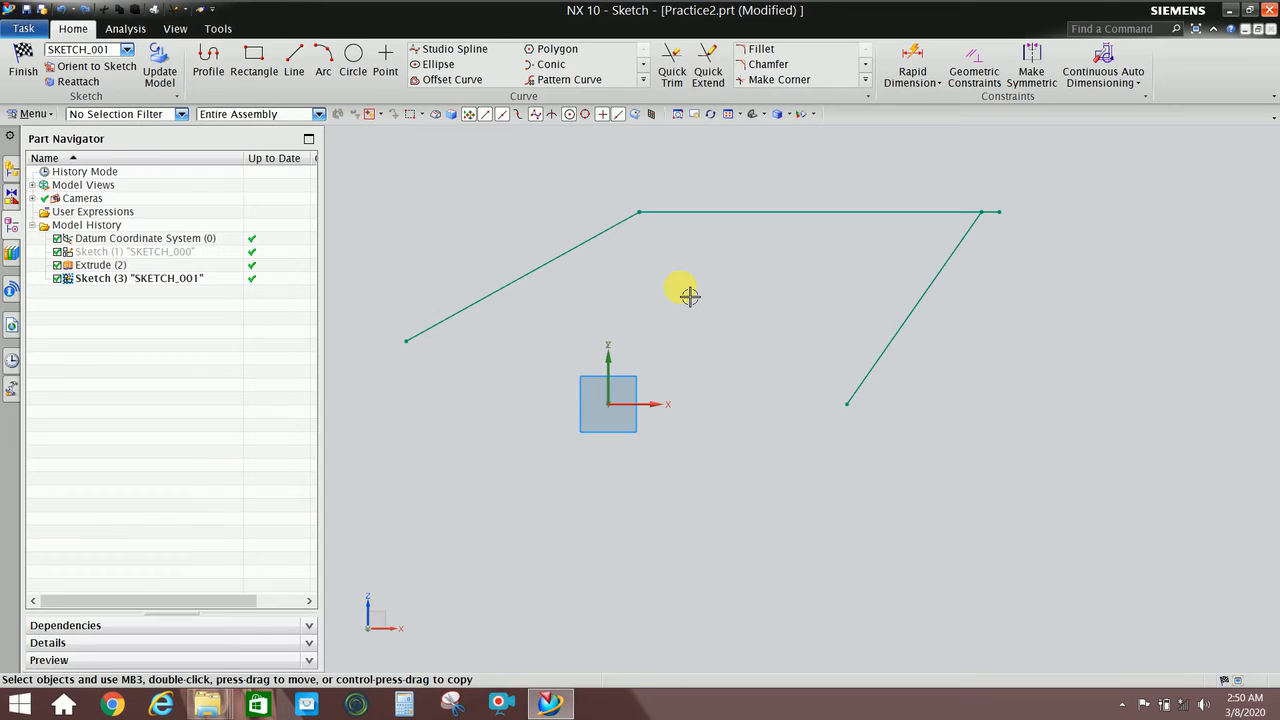
key(ctrl+z)
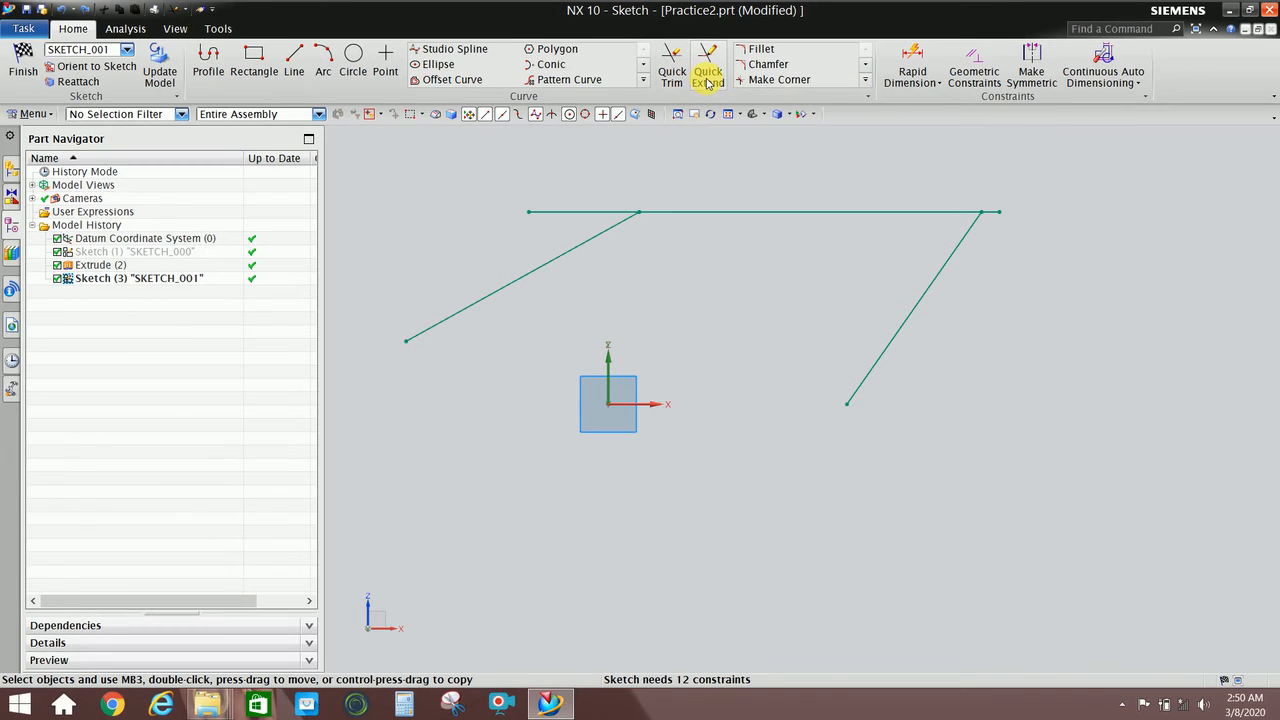
Use Quick Trim to remove the horizontal line's overhangs beyond both sloping lines
click(865, 80)
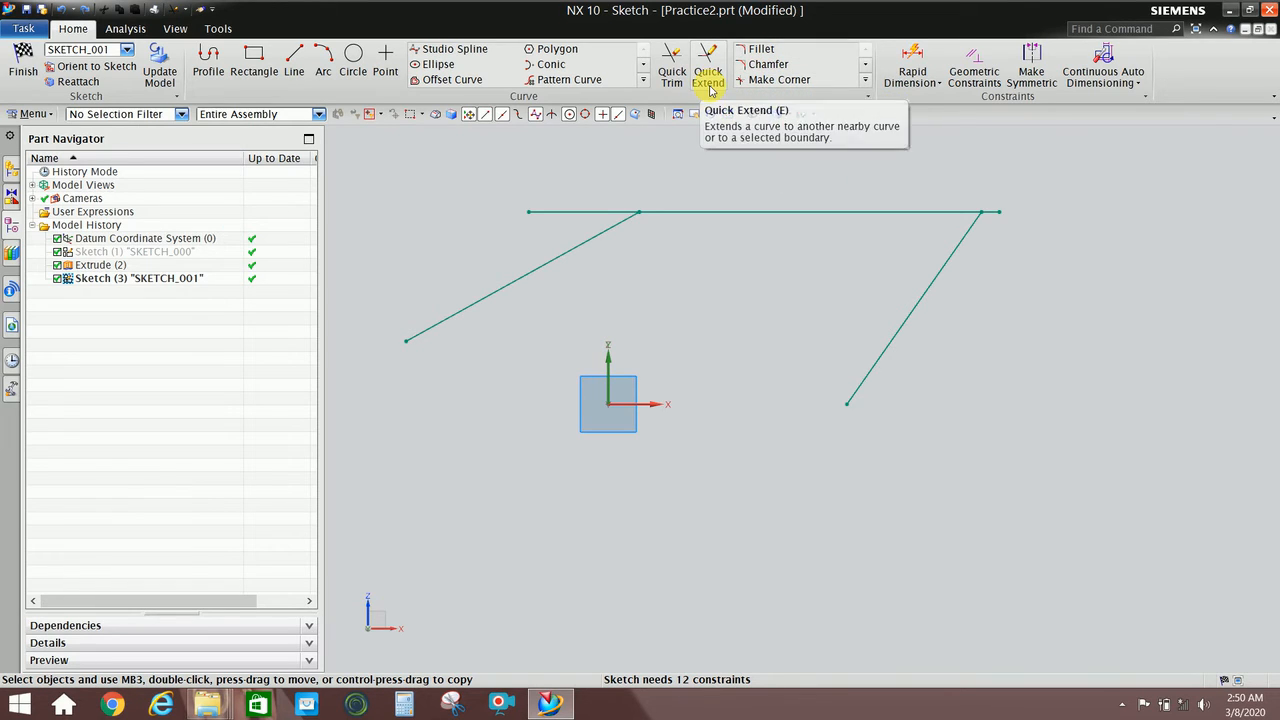
click(673, 72)
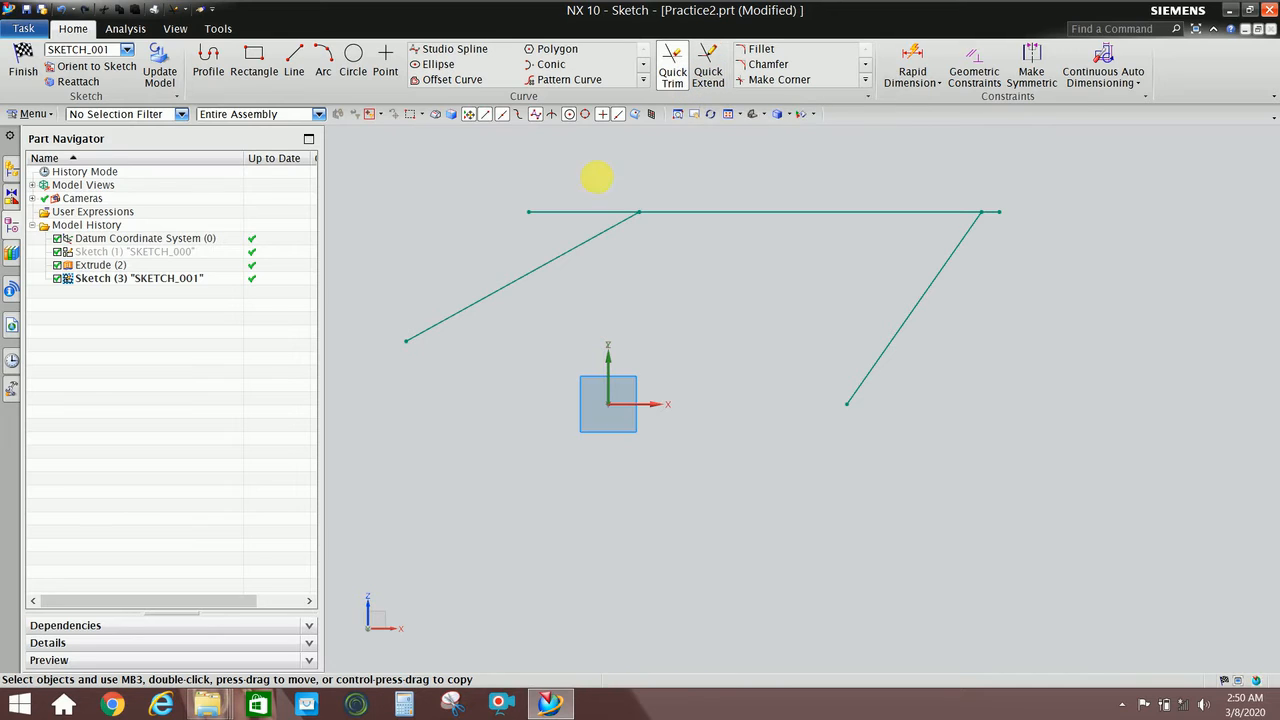
click(589, 212)
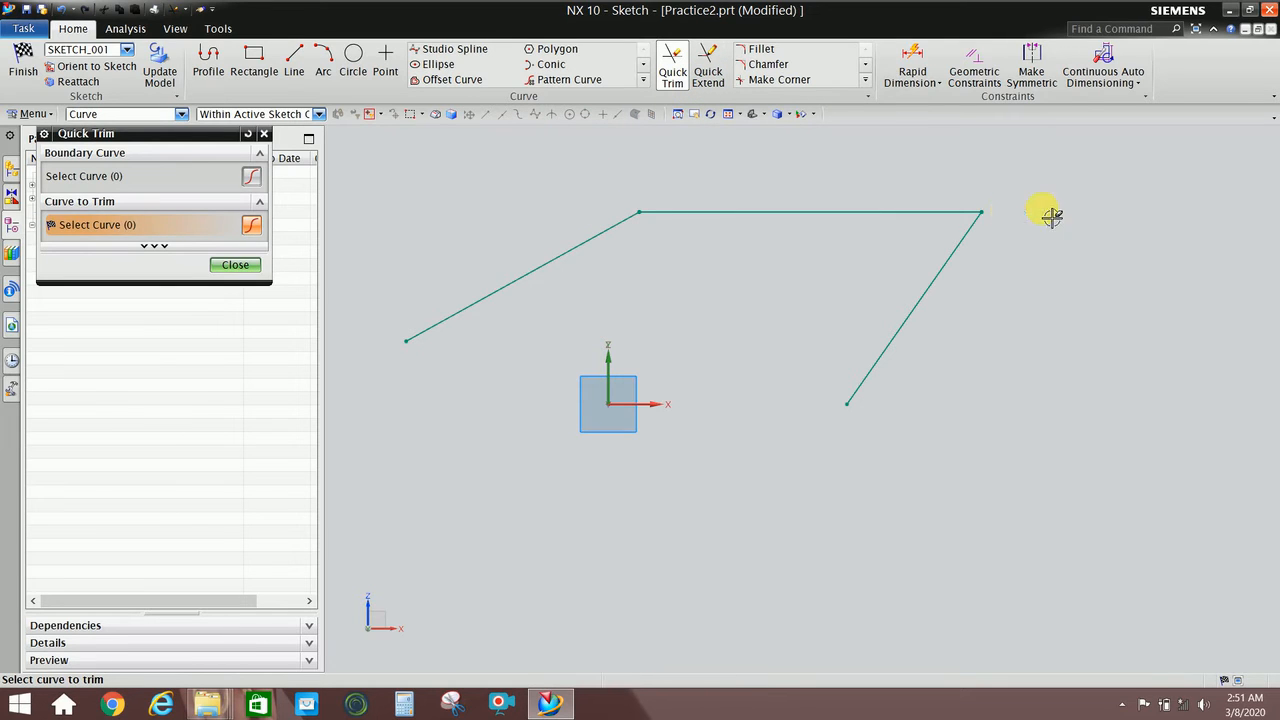
click(245, 266)
scroll(689, 250, up, 1)
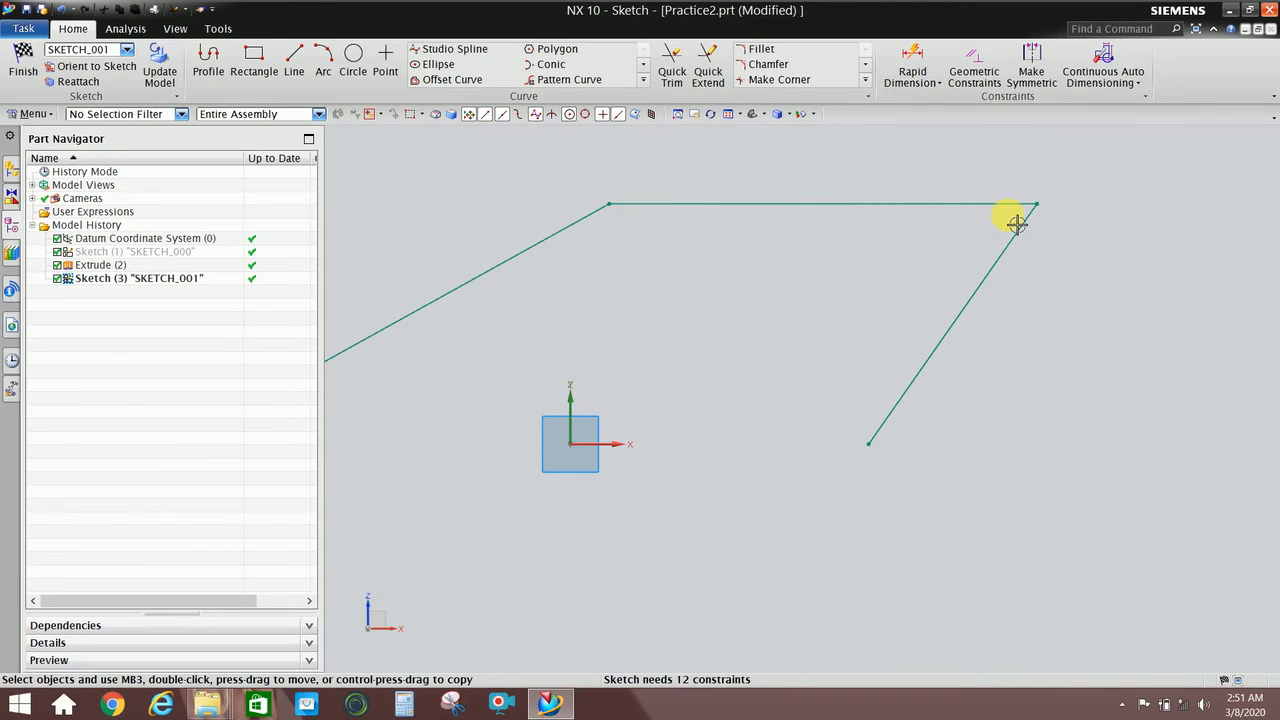
Add a trimmed fillet of radius 10 between the horizontal line and the right sloping line
click(760, 50)
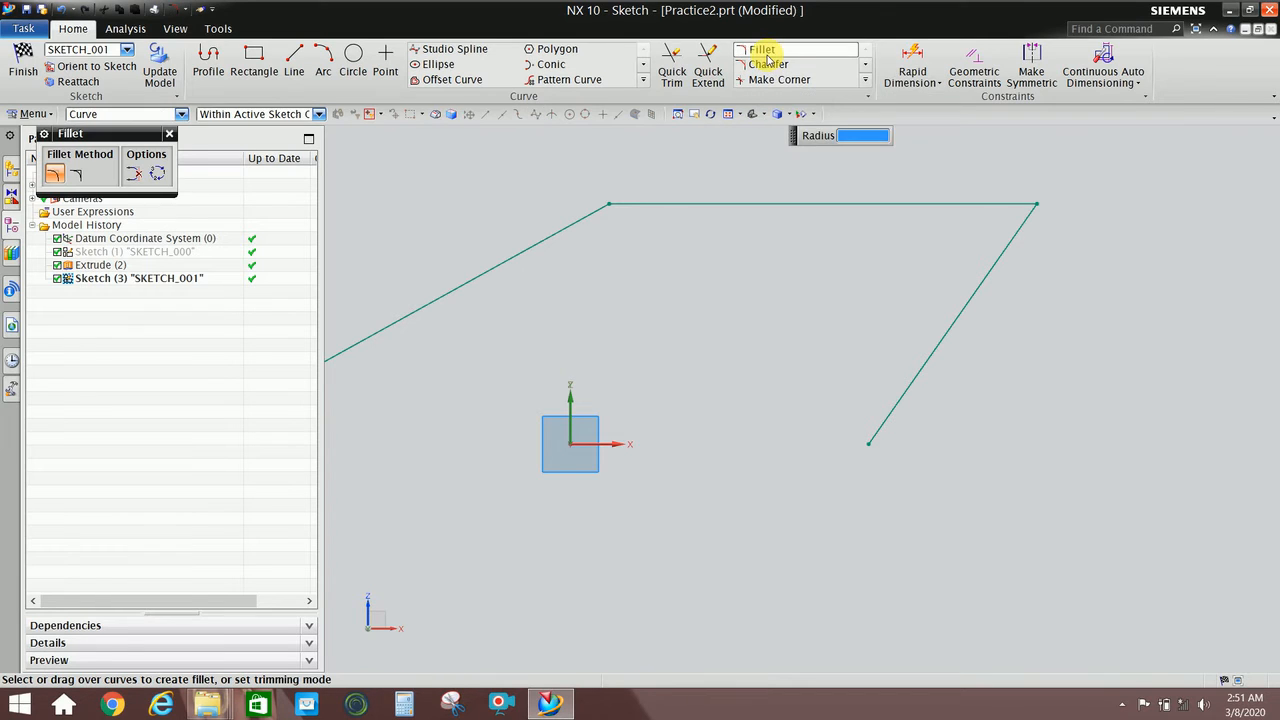
click(1010, 267)
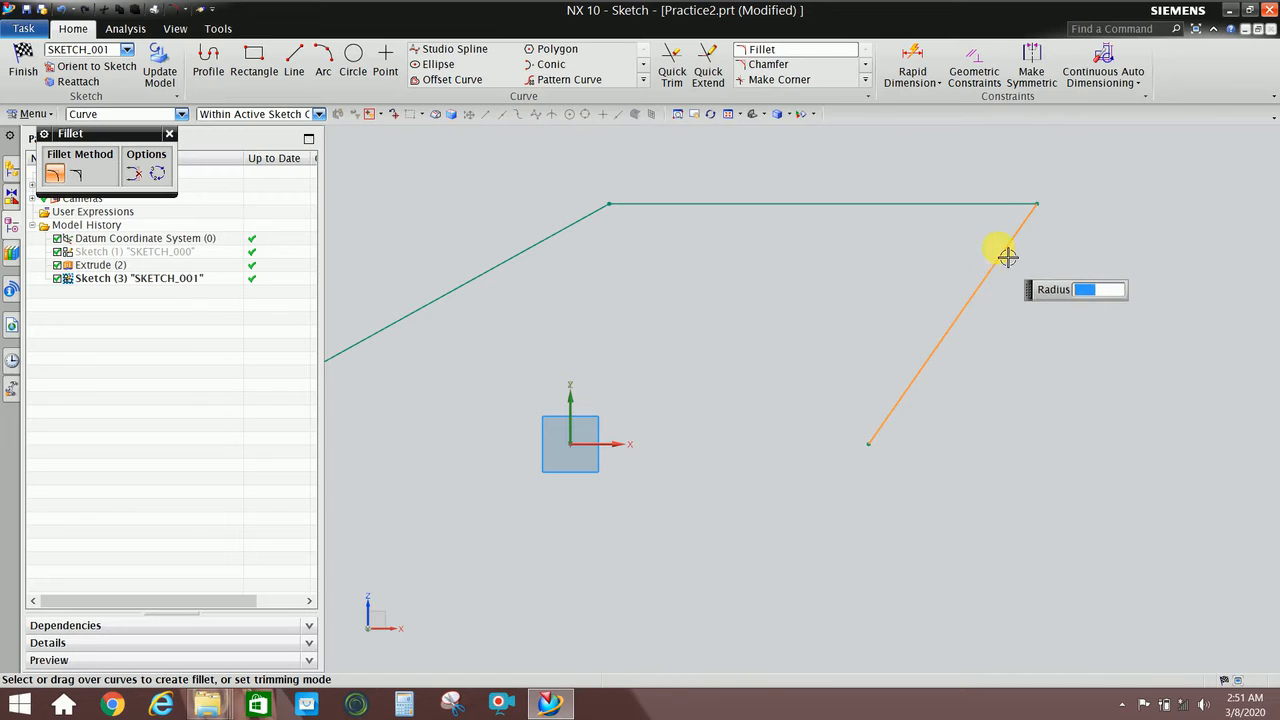
click(986, 207)
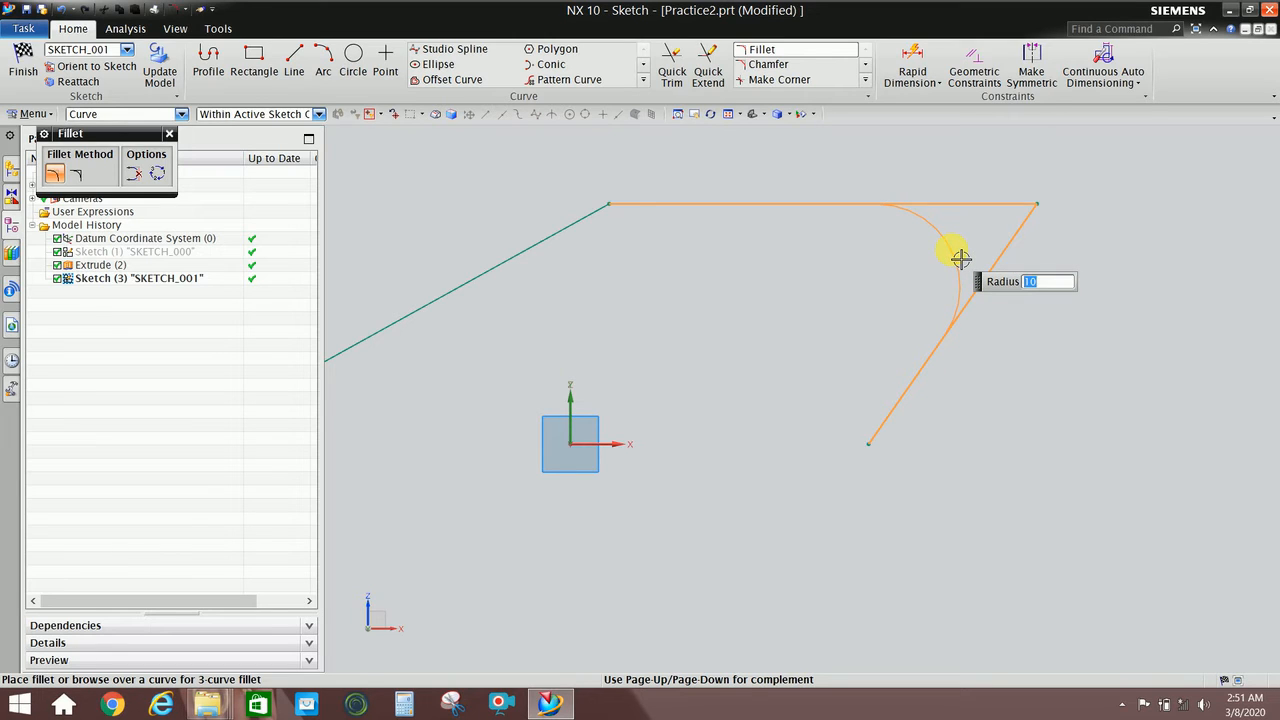
click(960, 258)
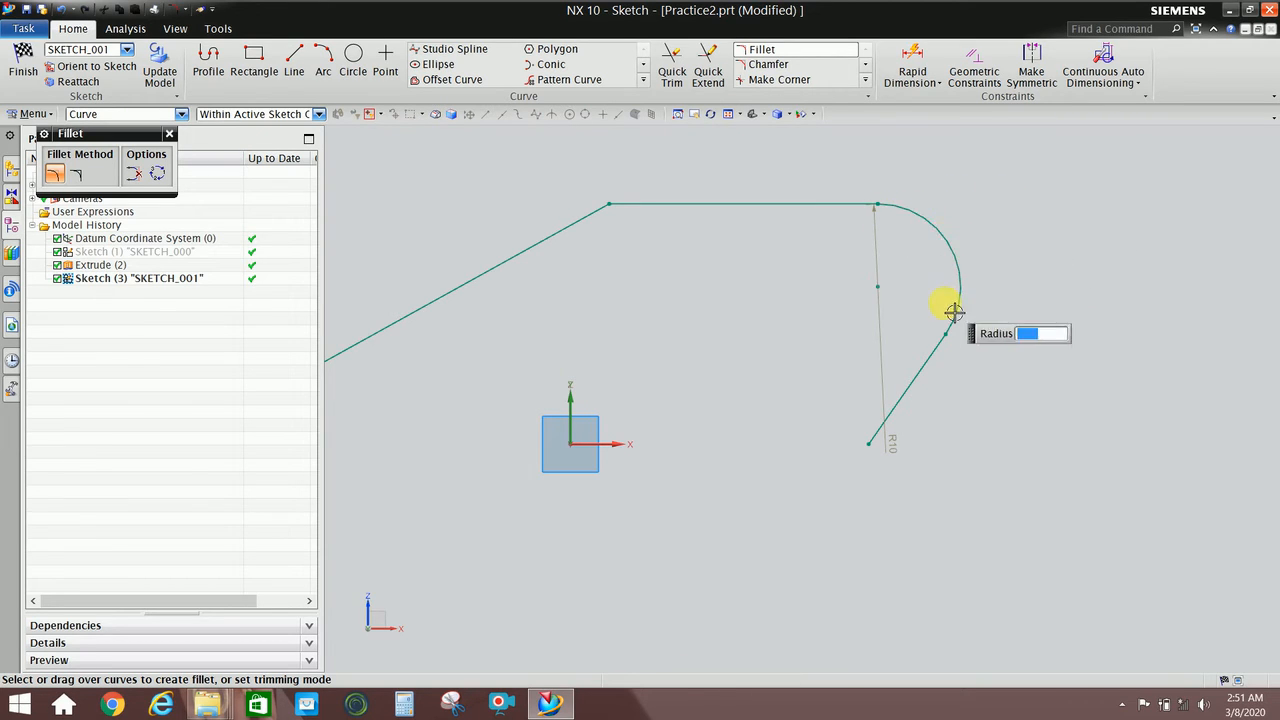
Add an untrimmed fillet of radius 20 between the left sloping line and the horizontal line
click(86, 181)
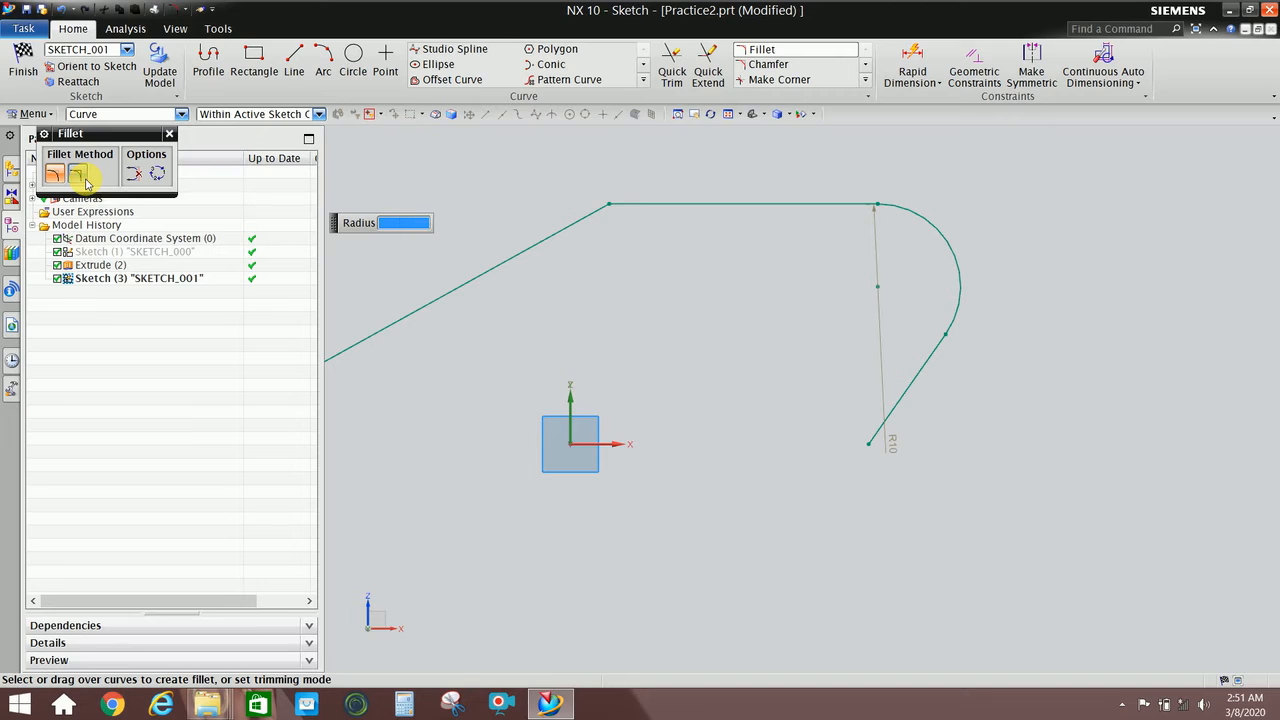
click(572, 232)
click(668, 212)
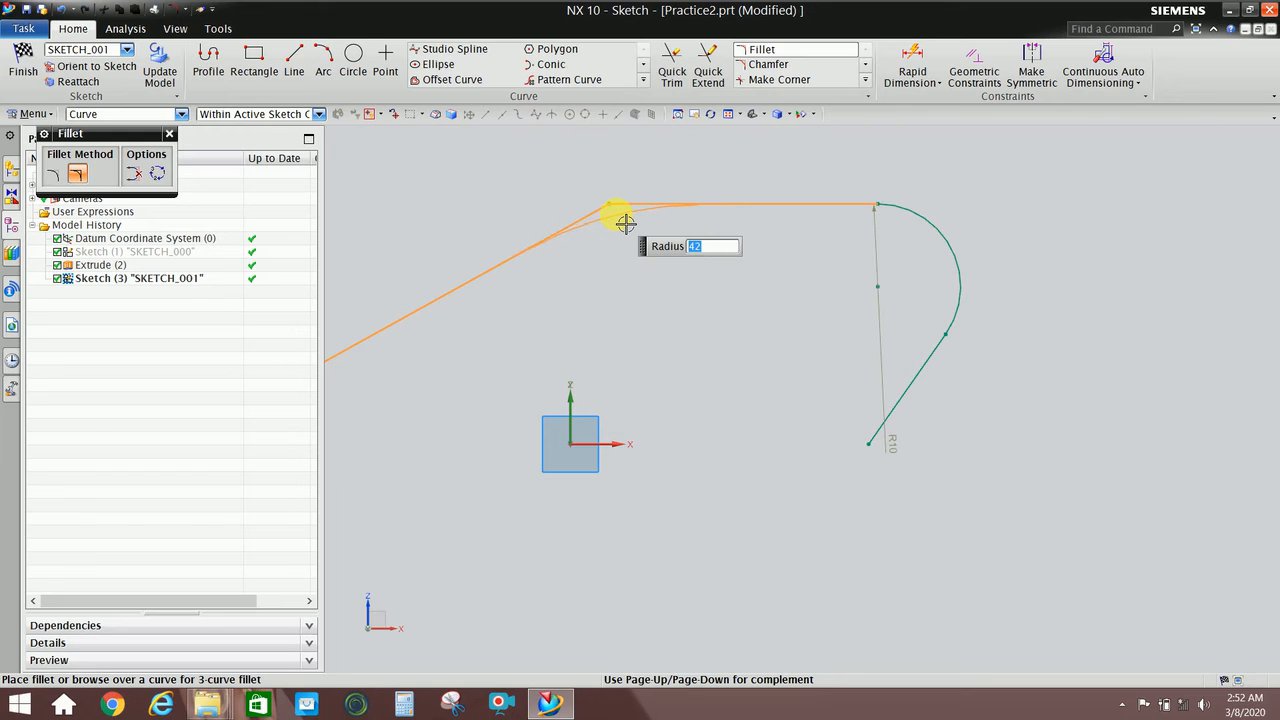
click(614, 213)
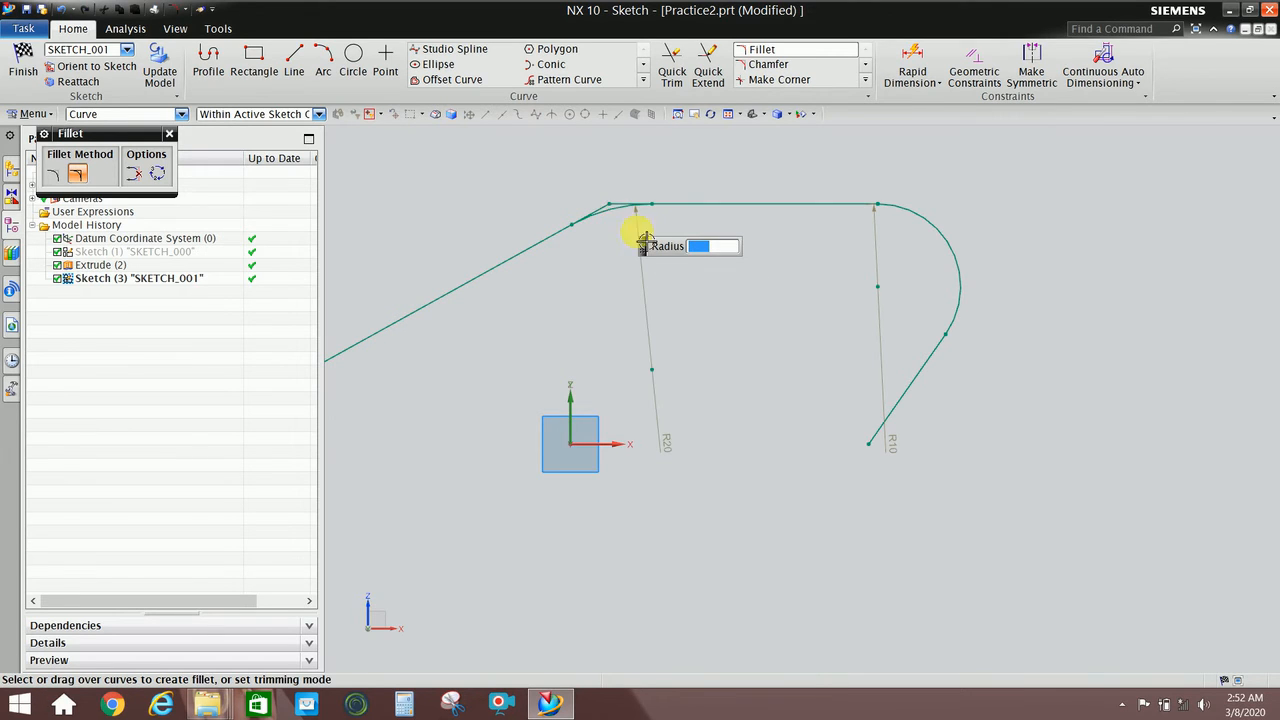
Compare the corner lines at the untrimmed R20 fillet with those at the trimmed R10 fillet
scroll(620, 231, up, 3)
scroll(620, 231, down, 1)
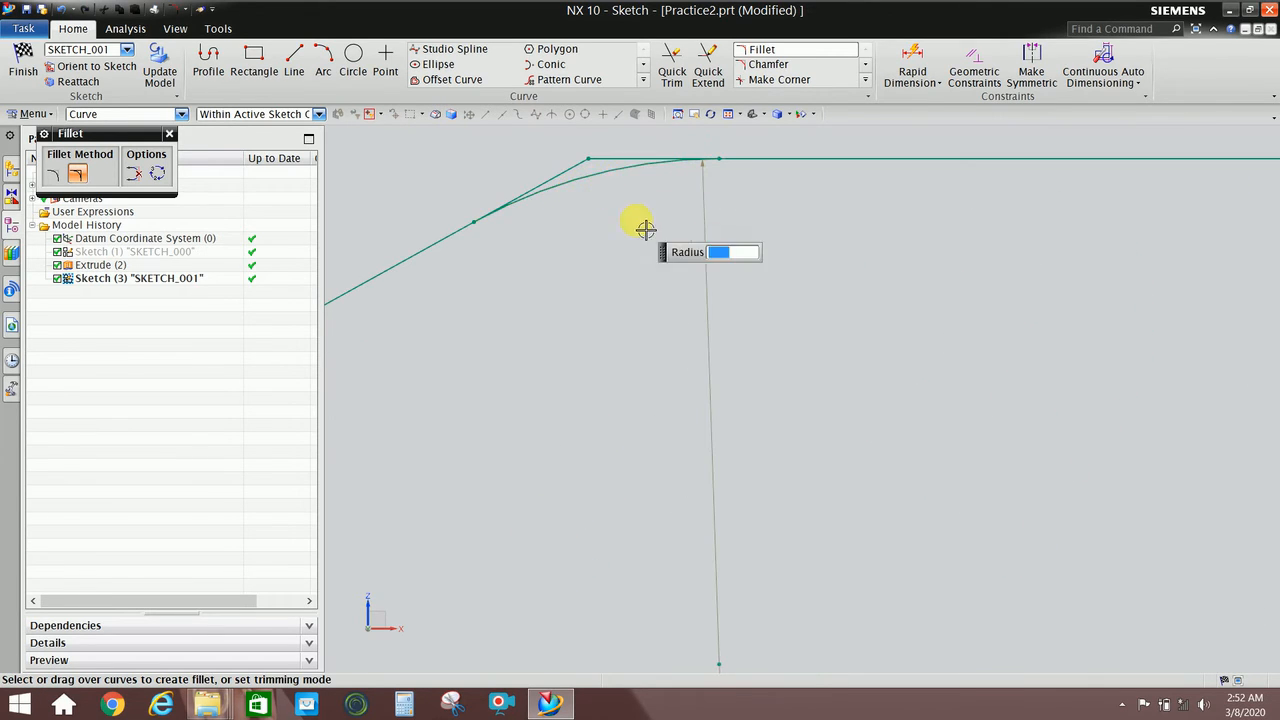
scroll(594, 207, down, 2)
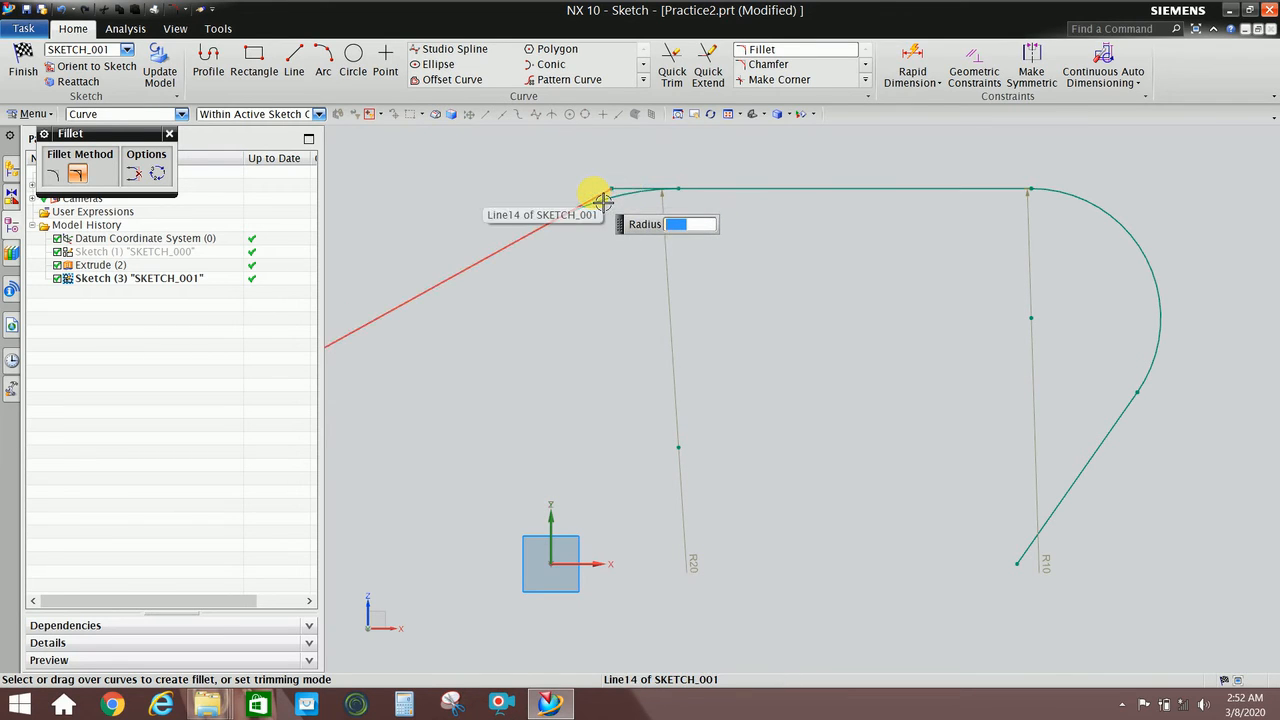
scroll(610, 204, up, 2)
scroll(605, 210, down, 3)
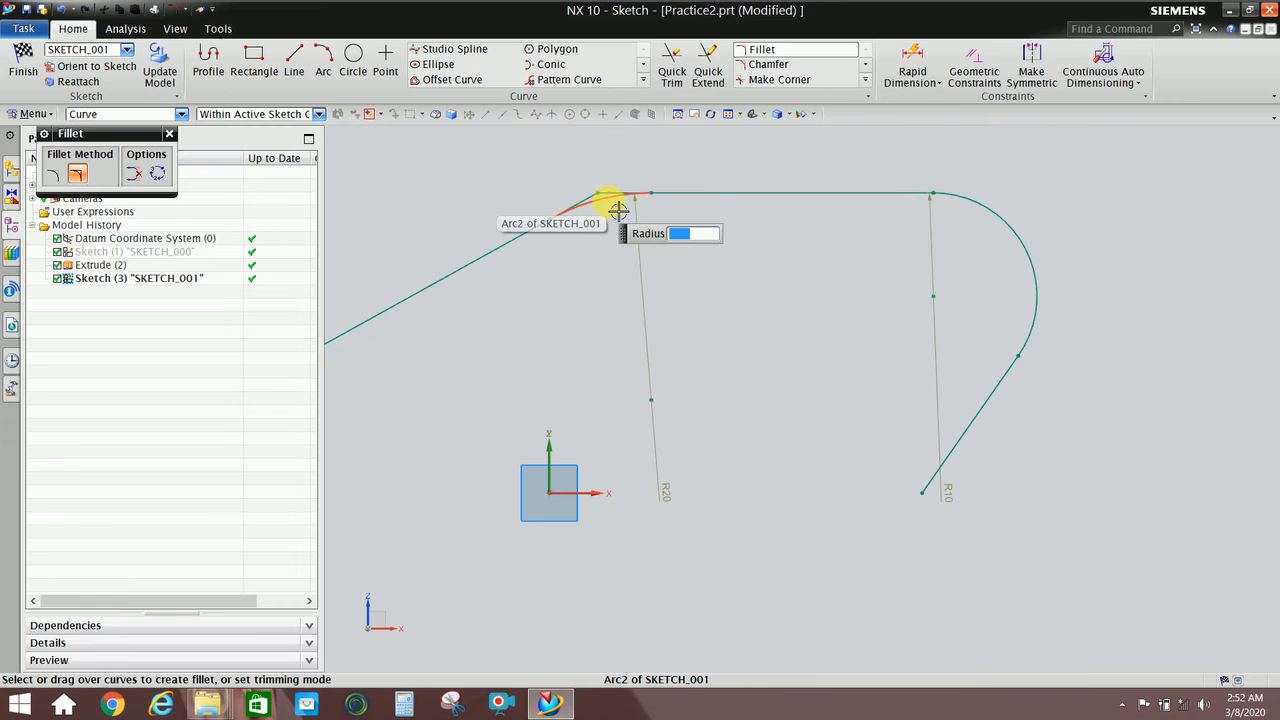
scroll(975, 248, up, 2)
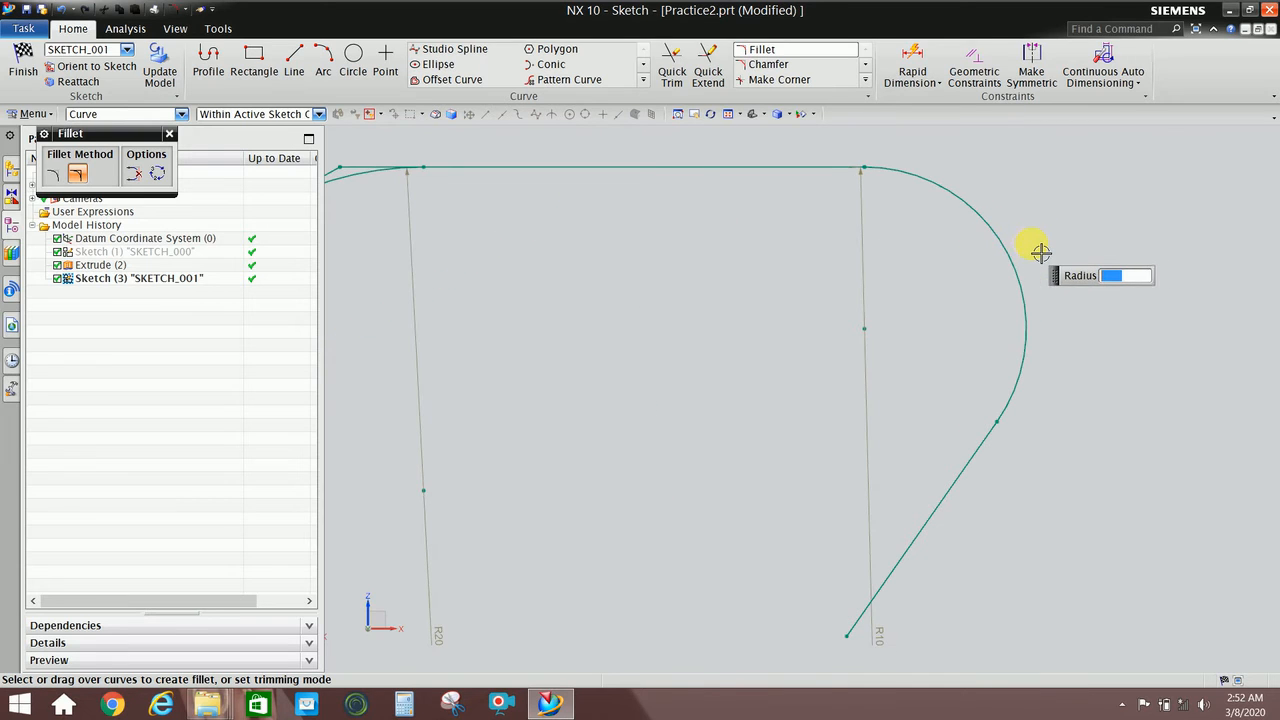
scroll(1041, 252, down, 2)
scroll(1041, 252, down, 1)
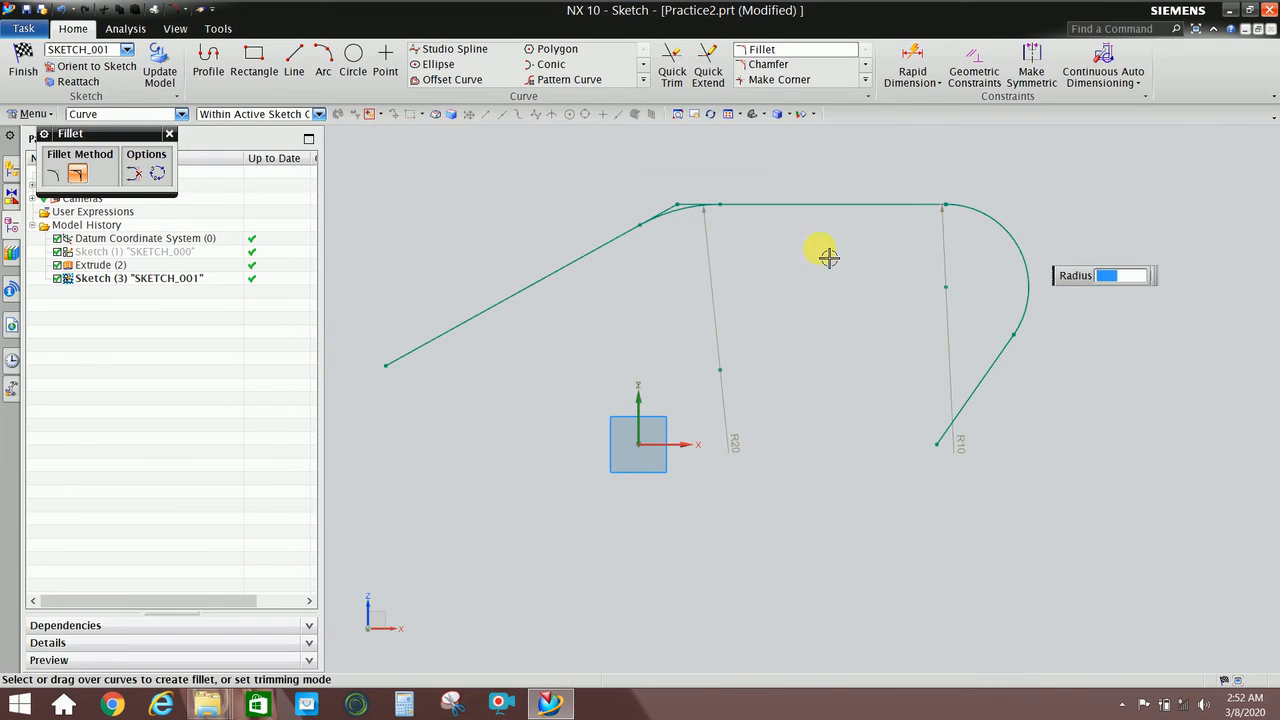
Set the fillet method back to Trim, leave the command and undo the untrimmed R20 fillet
click(56, 179)
click(168, 133)
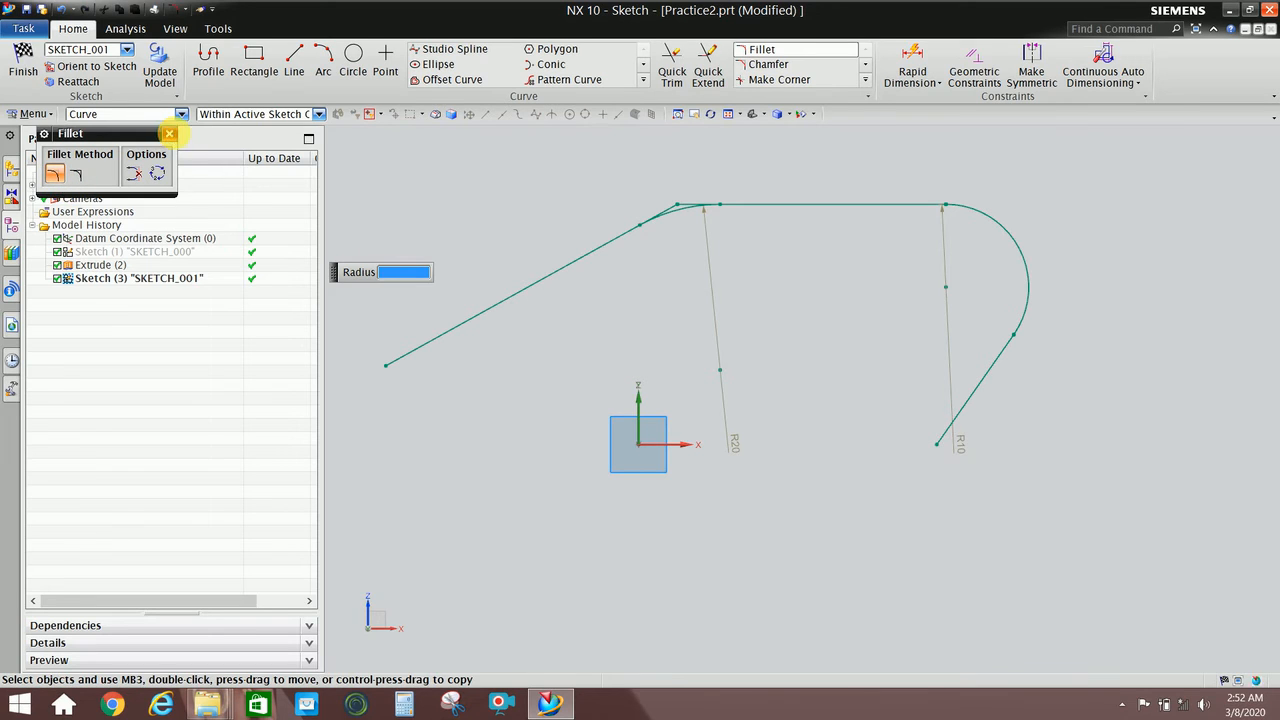
scroll(704, 226, up, 3)
click(702, 214)
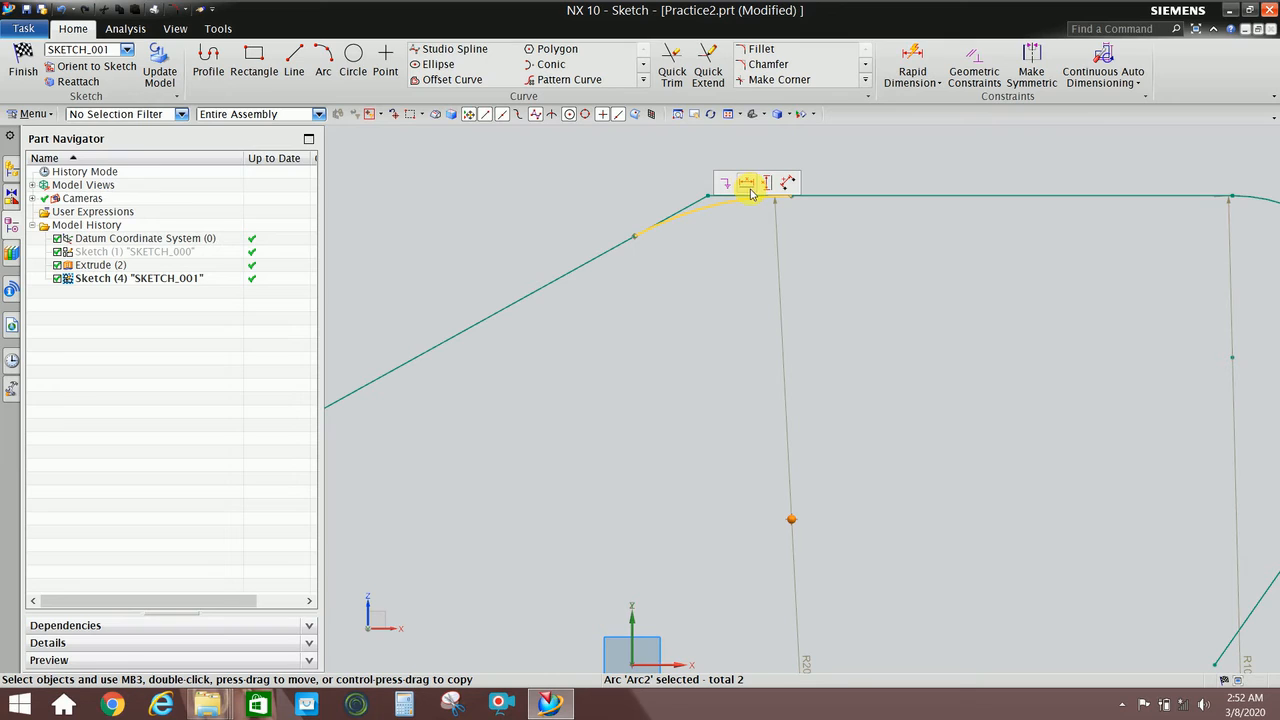
key(ctrl+z)
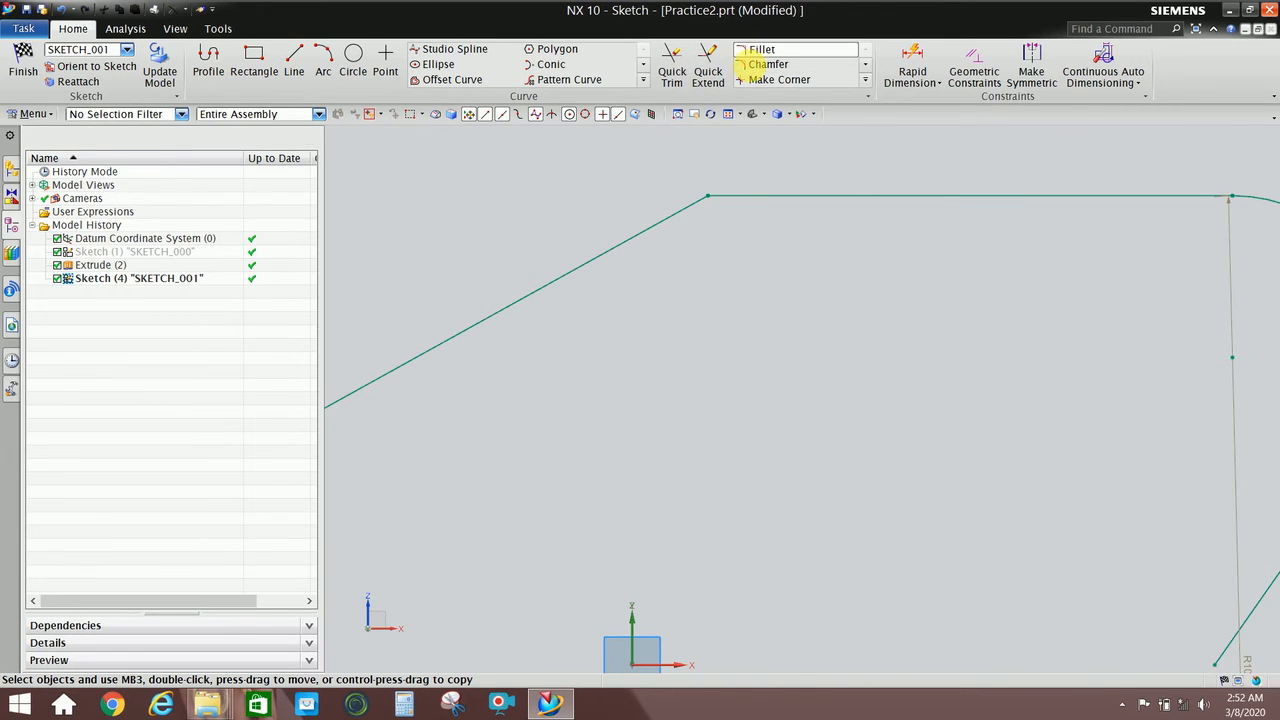
Add a trimmed fillet of radius 20 between the horizontal line and the left sloping line
click(759, 49)
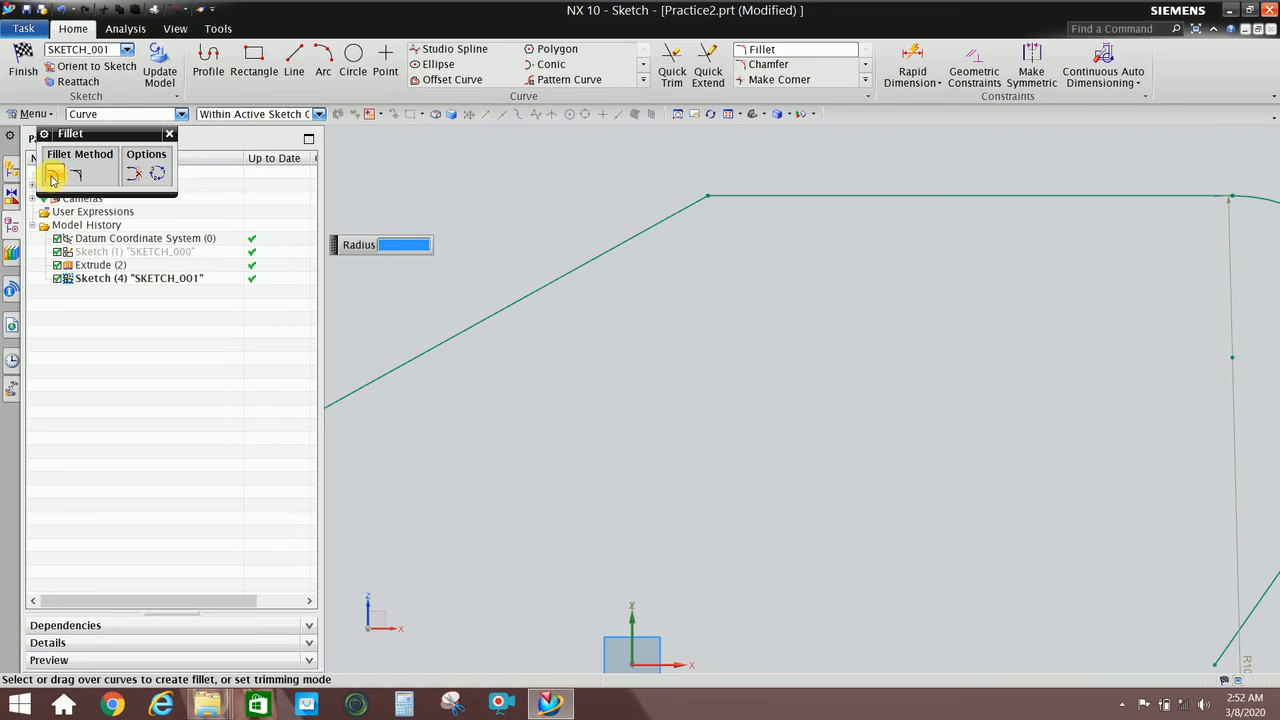
scroll(652, 238, down, 3)
click(708, 221)
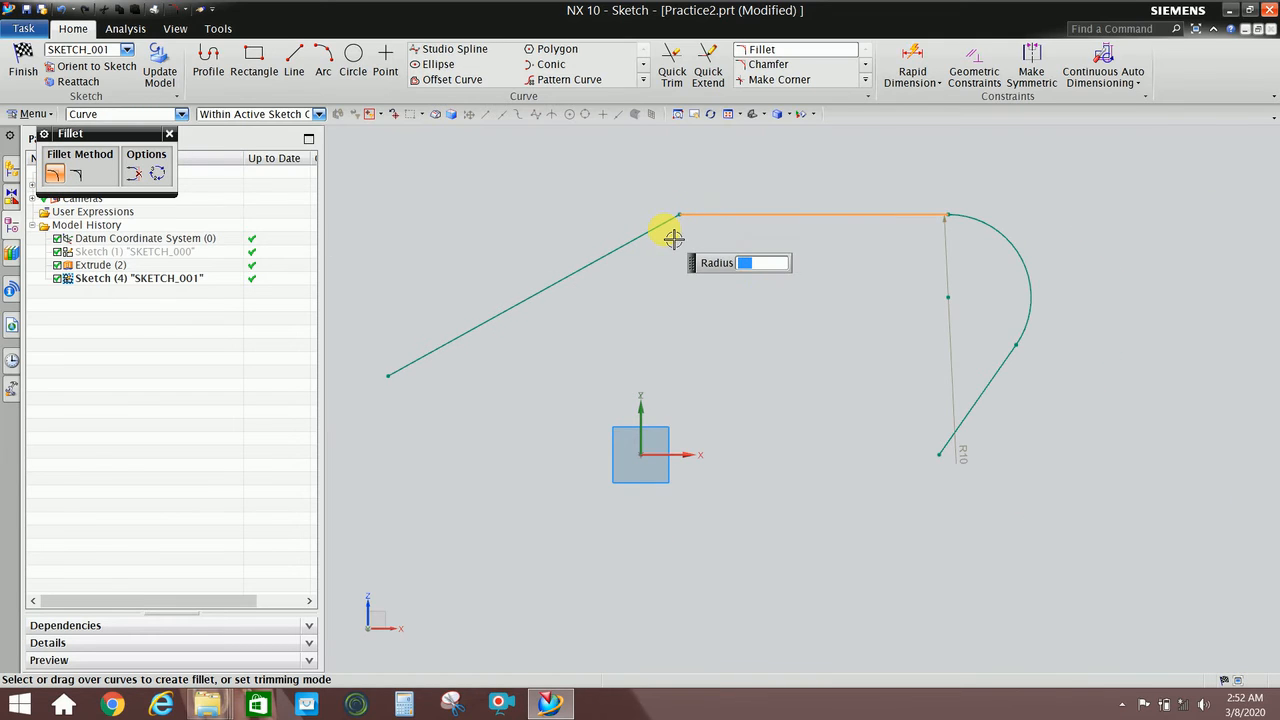
click(664, 233)
scroll(682, 234, up, 4)
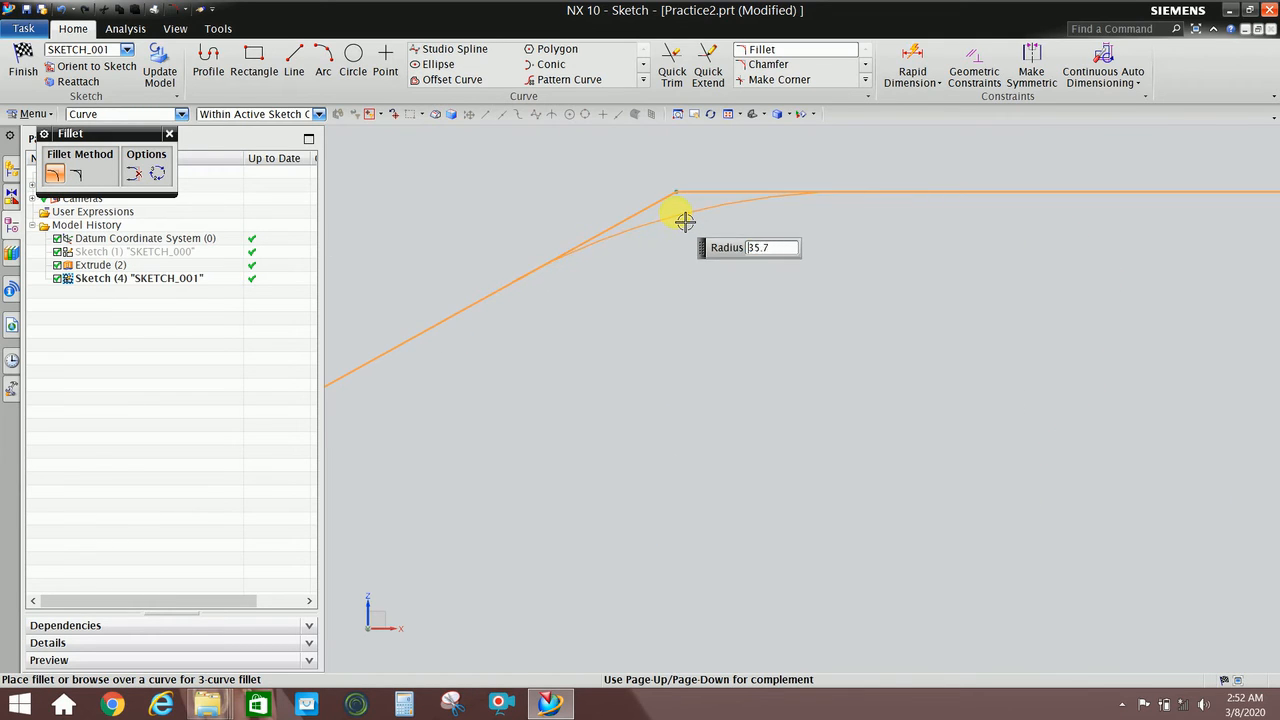
click(676, 207)
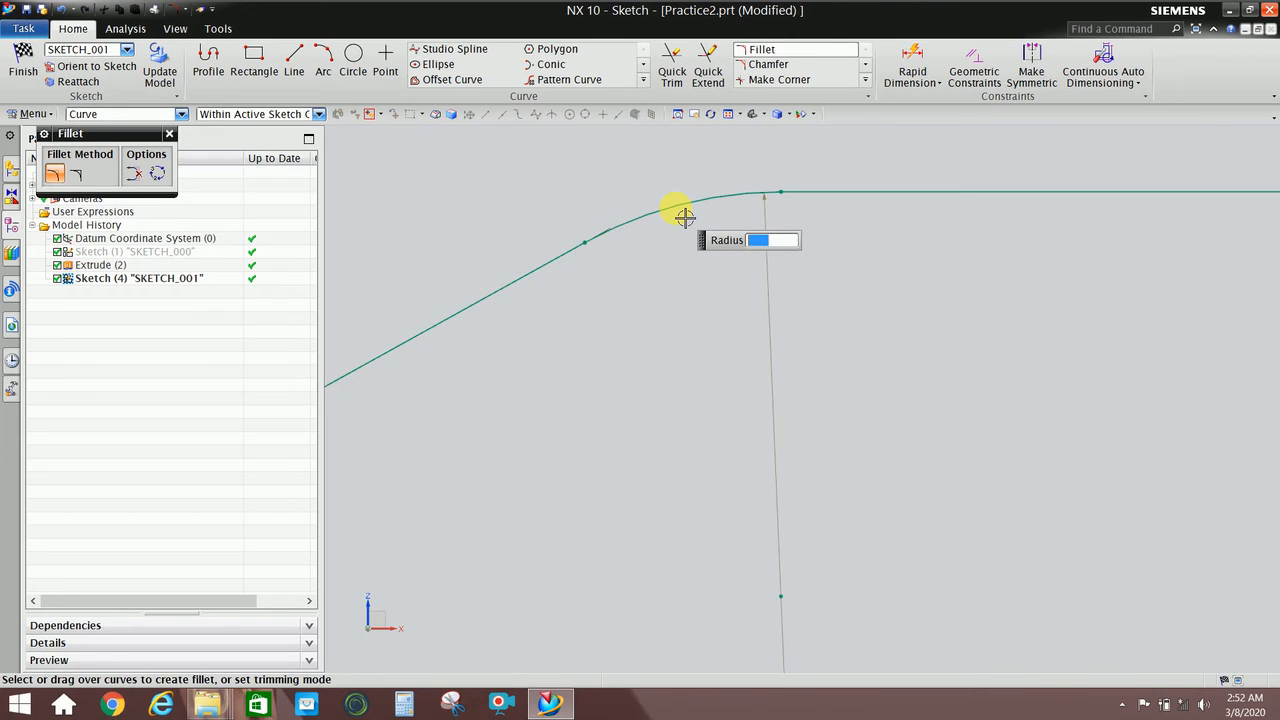
scroll(680, 230, down, 3)
scroll(691, 249, up, 3)
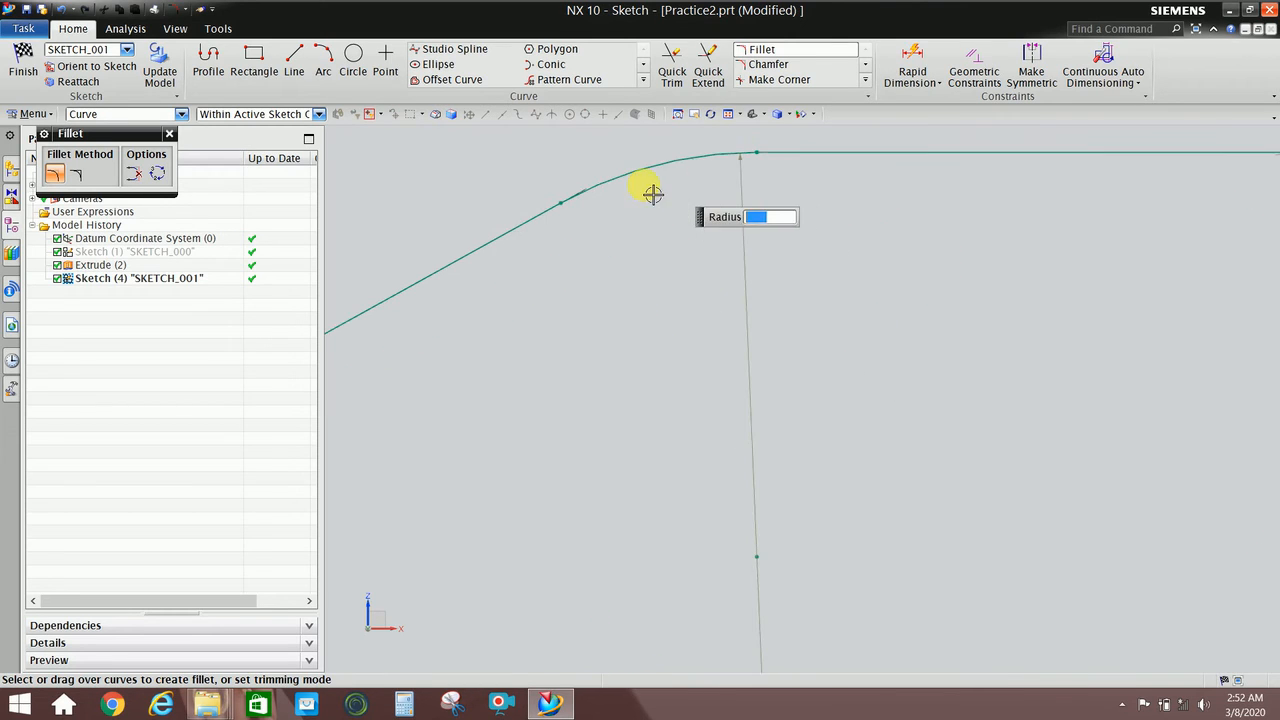
scroll(705, 175, down, 3)
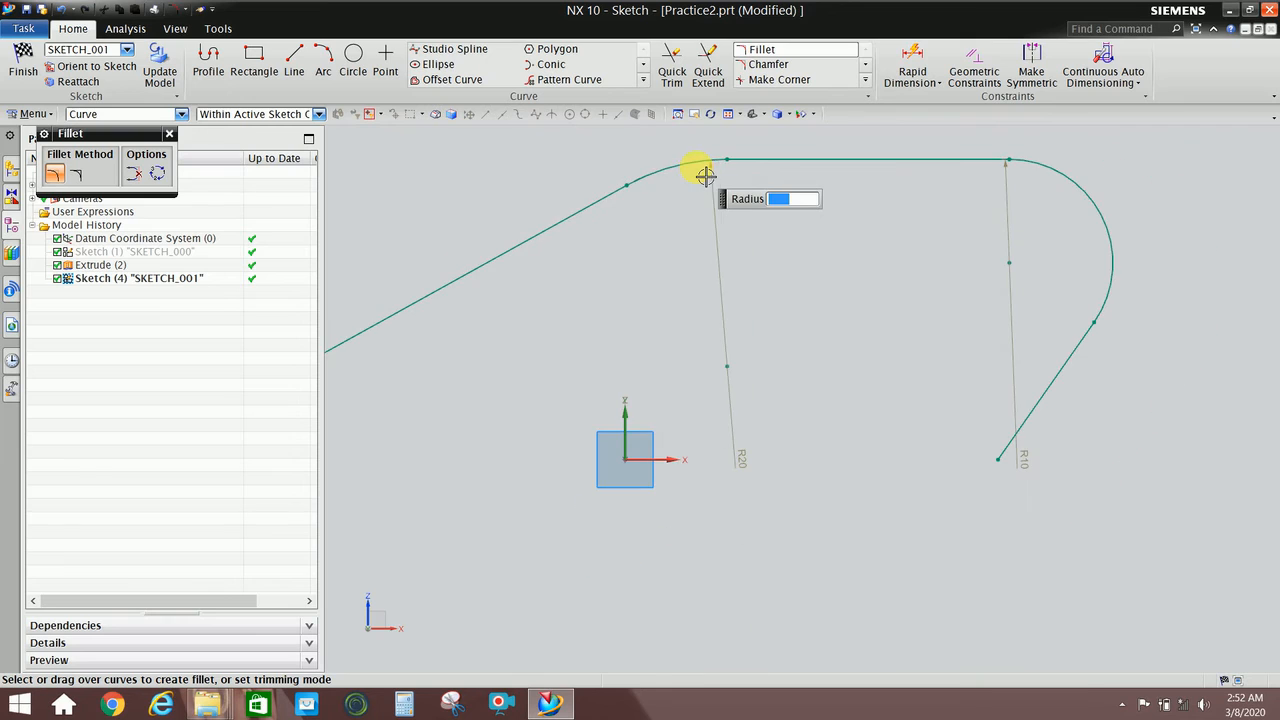
scroll(757, 200, down, 1)
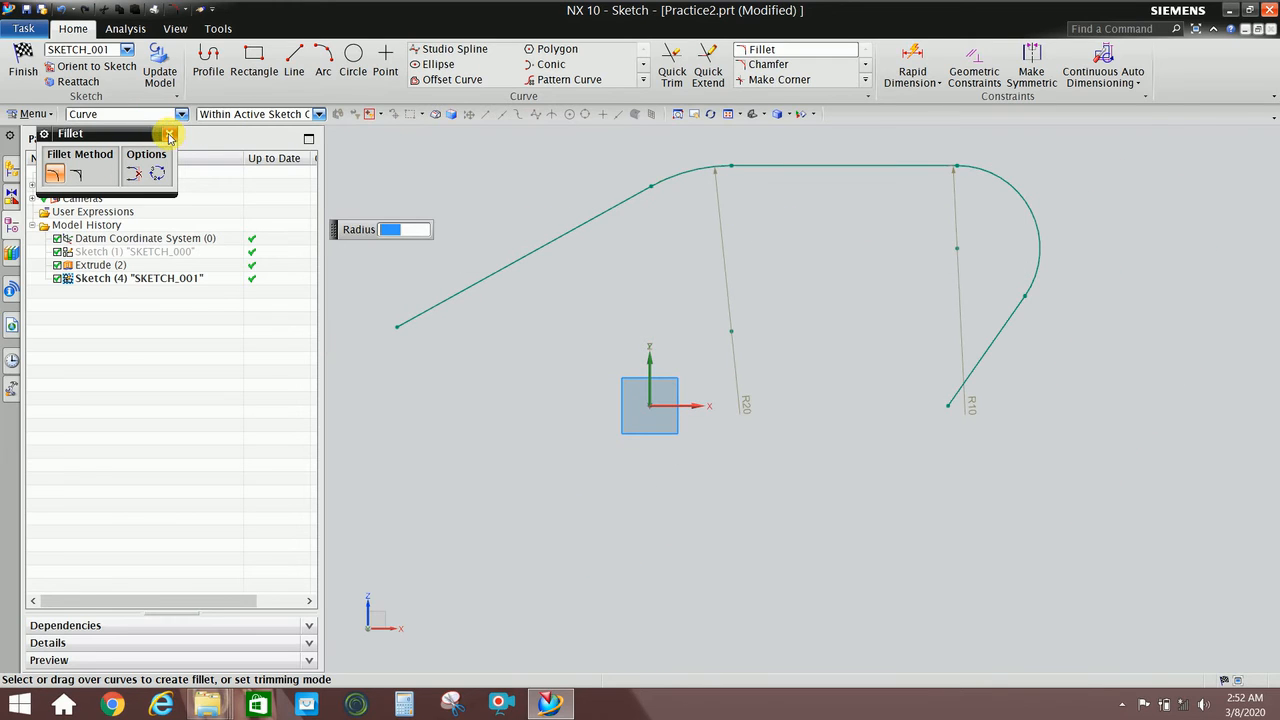
scroll(760, 210, up, 3)
scroll(734, 180, down, 3)
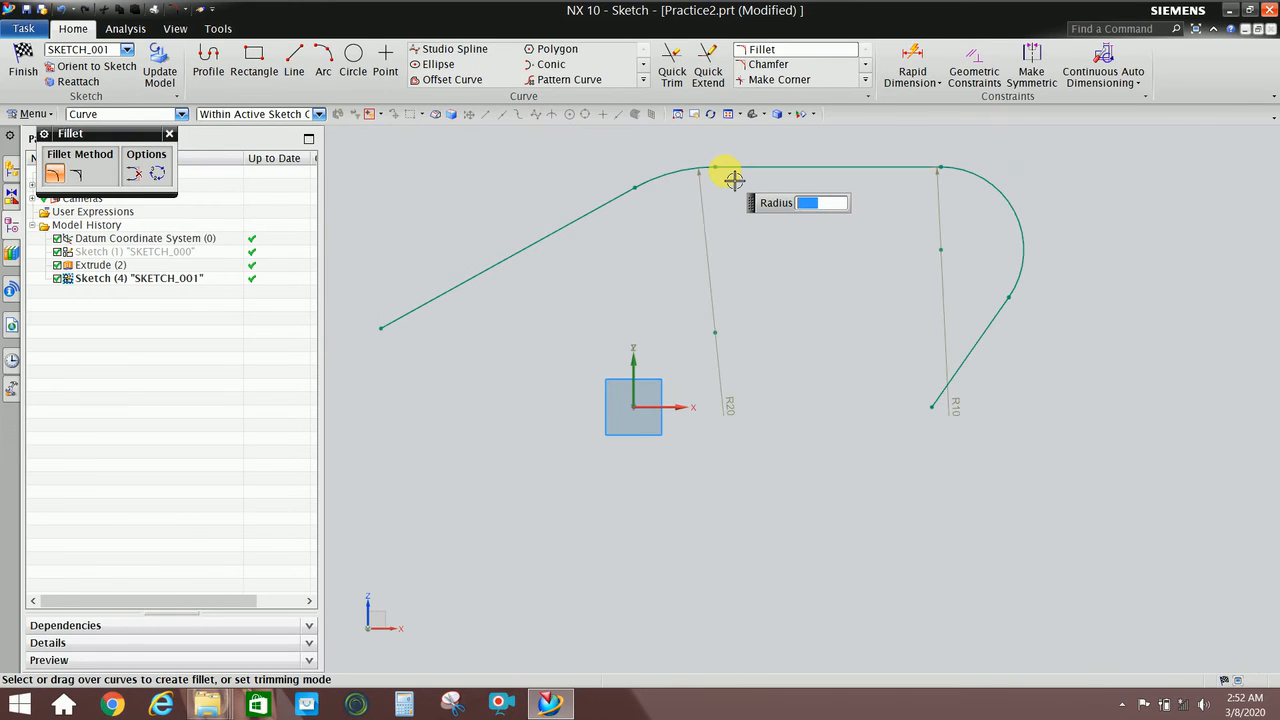
Leave the Fillet command and undo both the R20 and the R10 fillets, restoring the sharp corners of the three-line outline
click(170, 134)
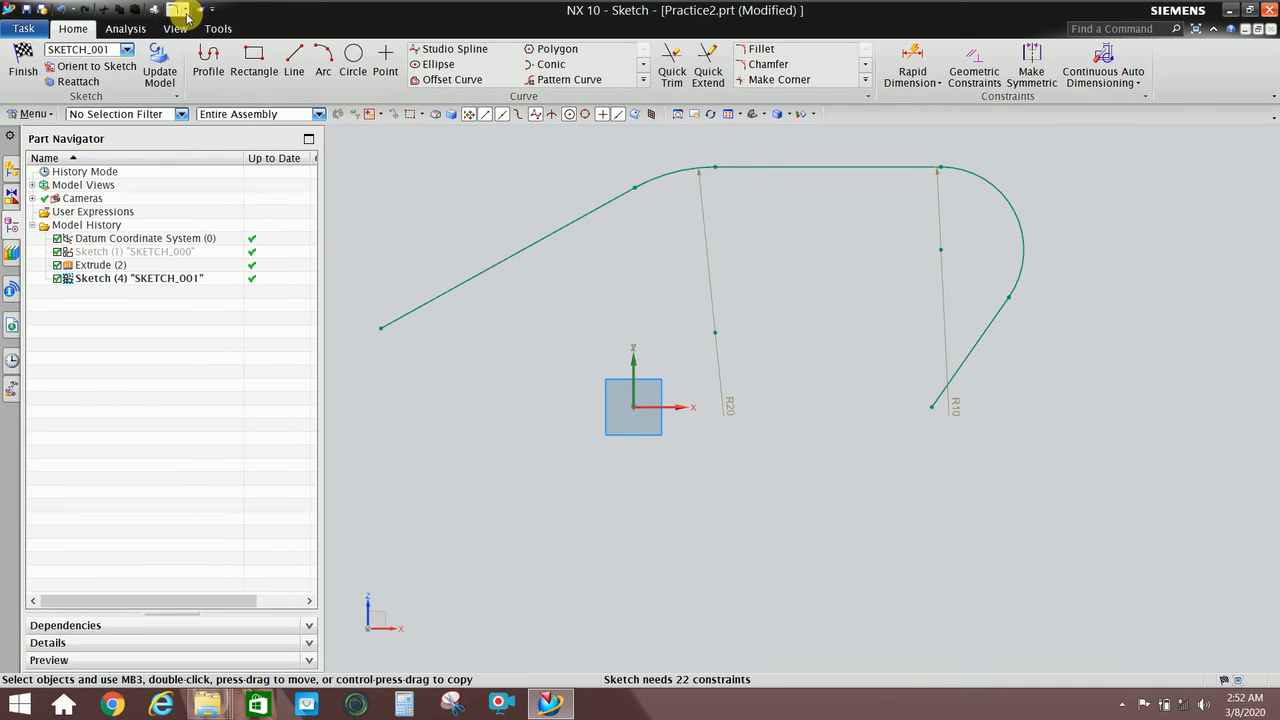
click(63, 12)
click(63, 12)
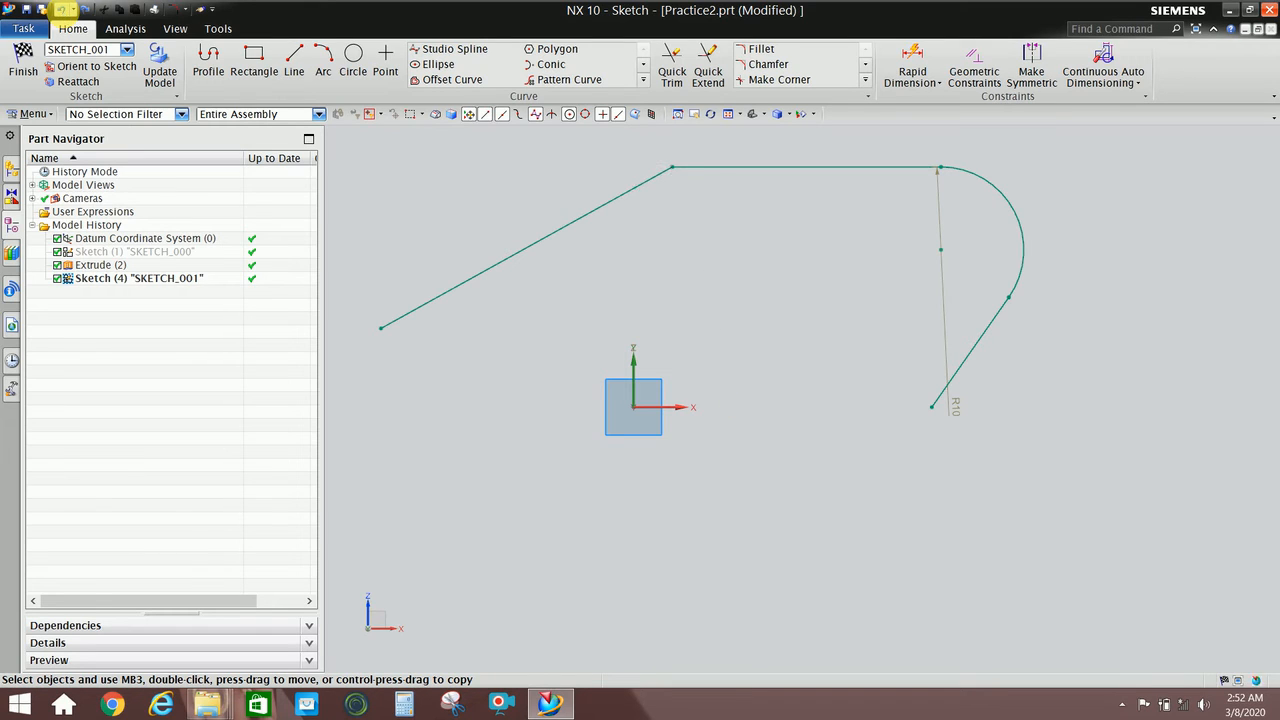
click(62, 10)
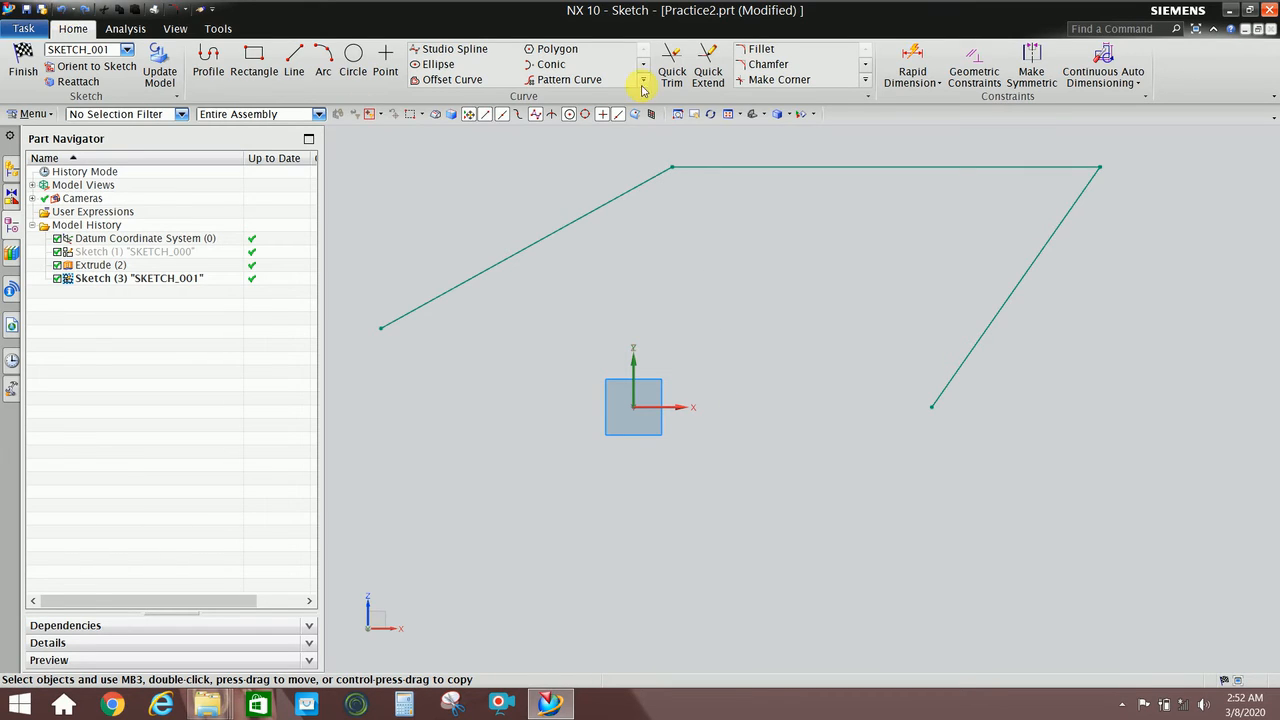
Add a trimmed symmetric chamfer with a distance of 10 mm between the right sloping line and the horizontal line
click(777, 75)
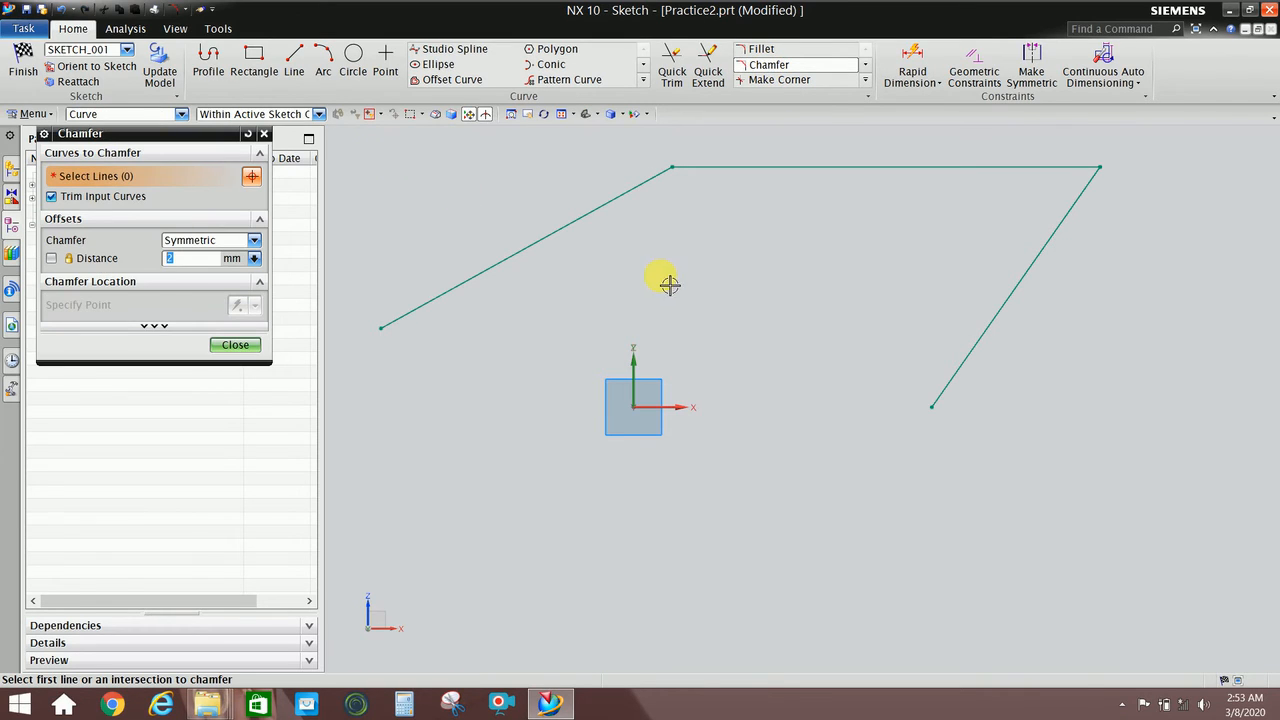
scroll(661, 307, down, 1)
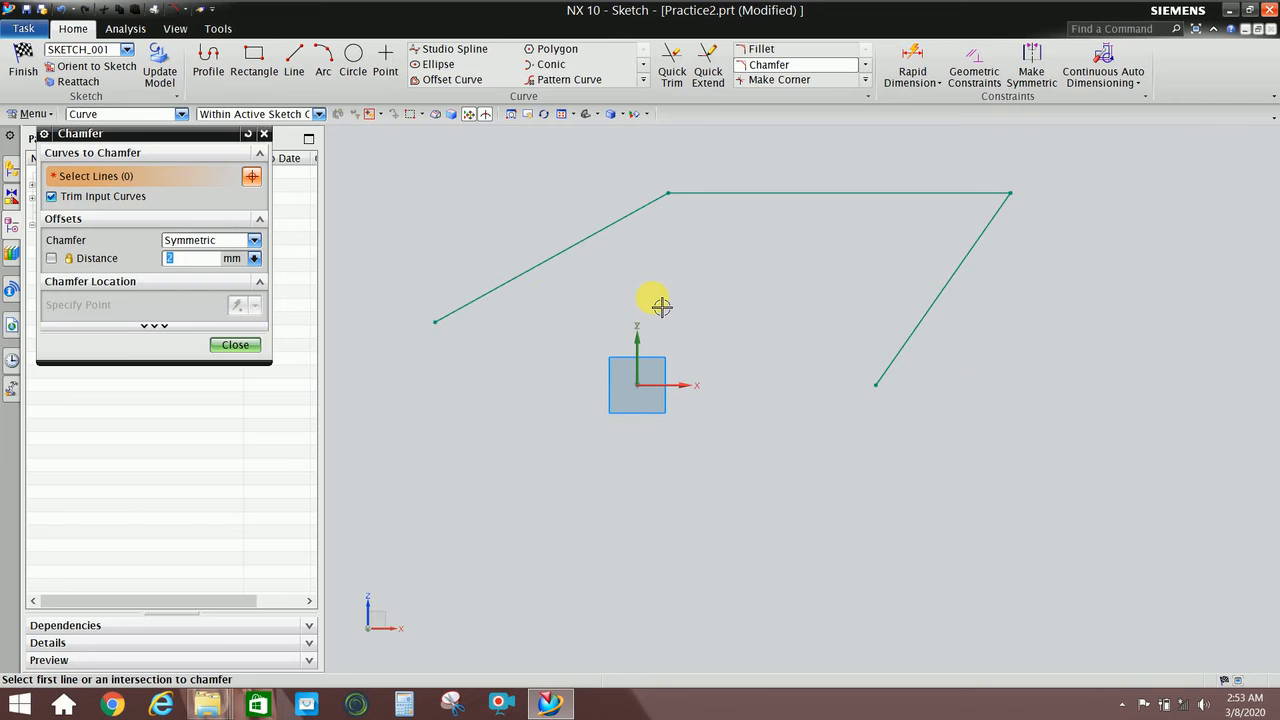
click(191, 243)
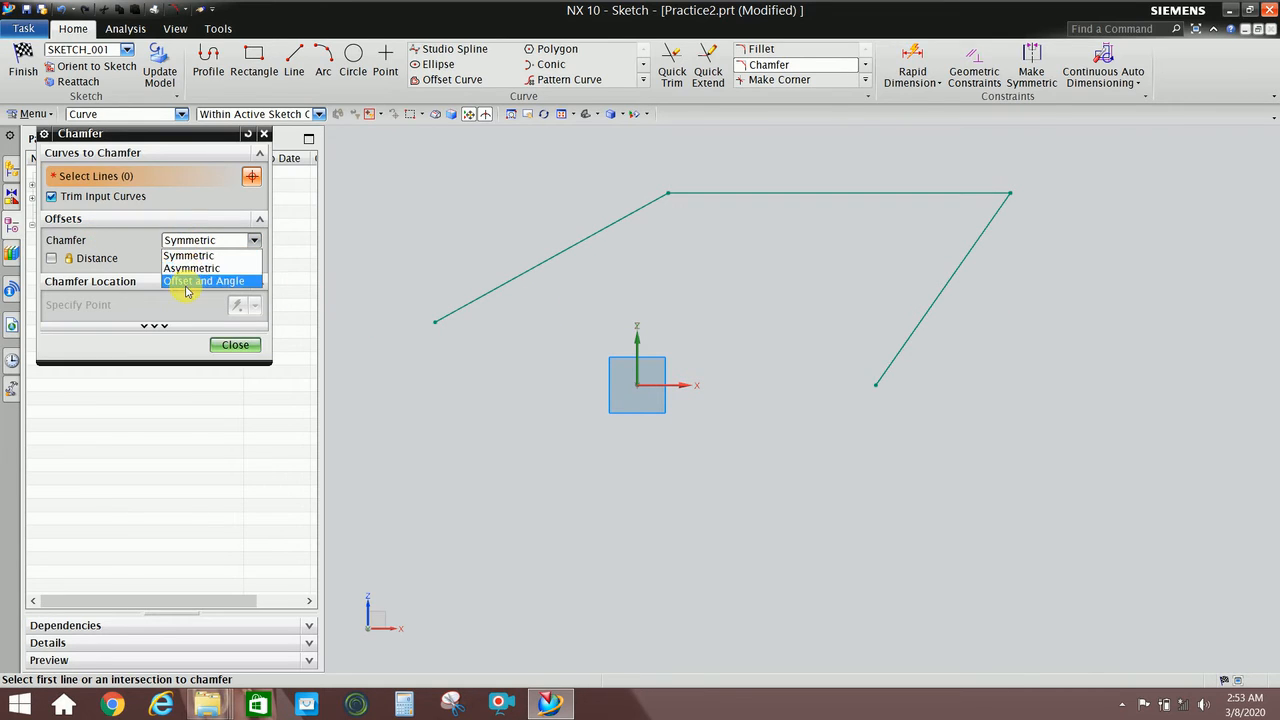
click(189, 255)
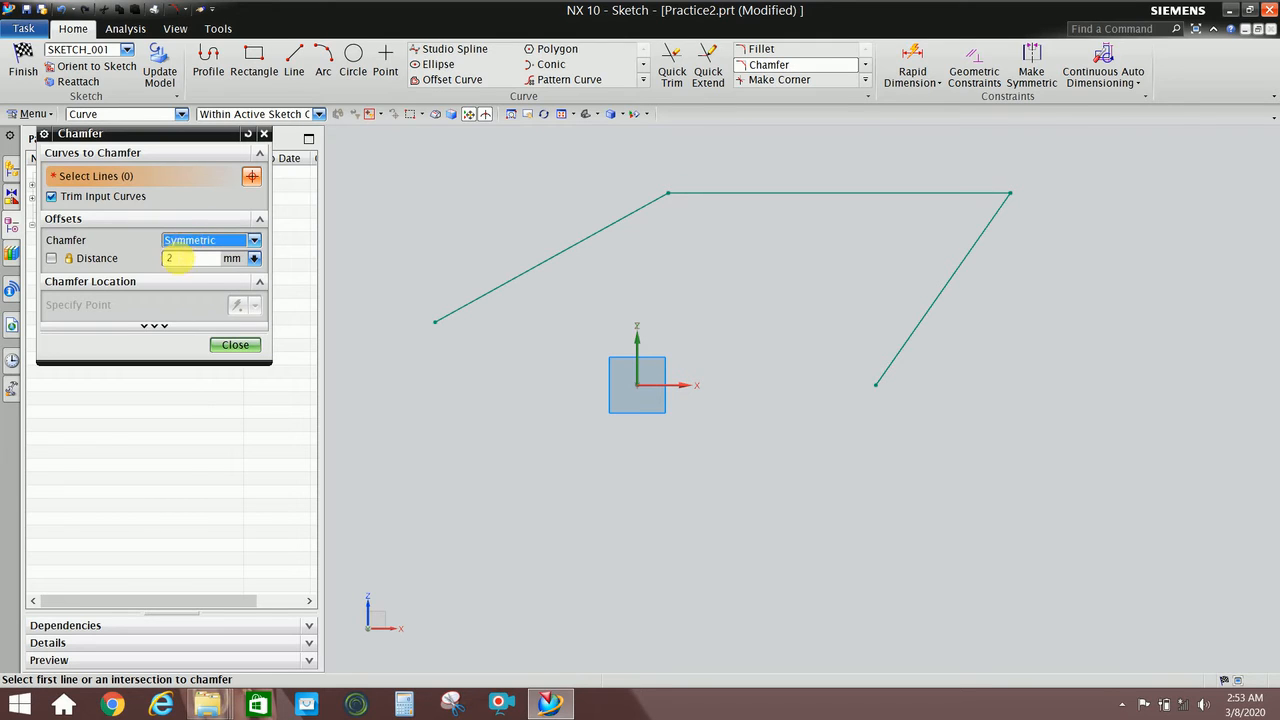
double_click(193, 260)
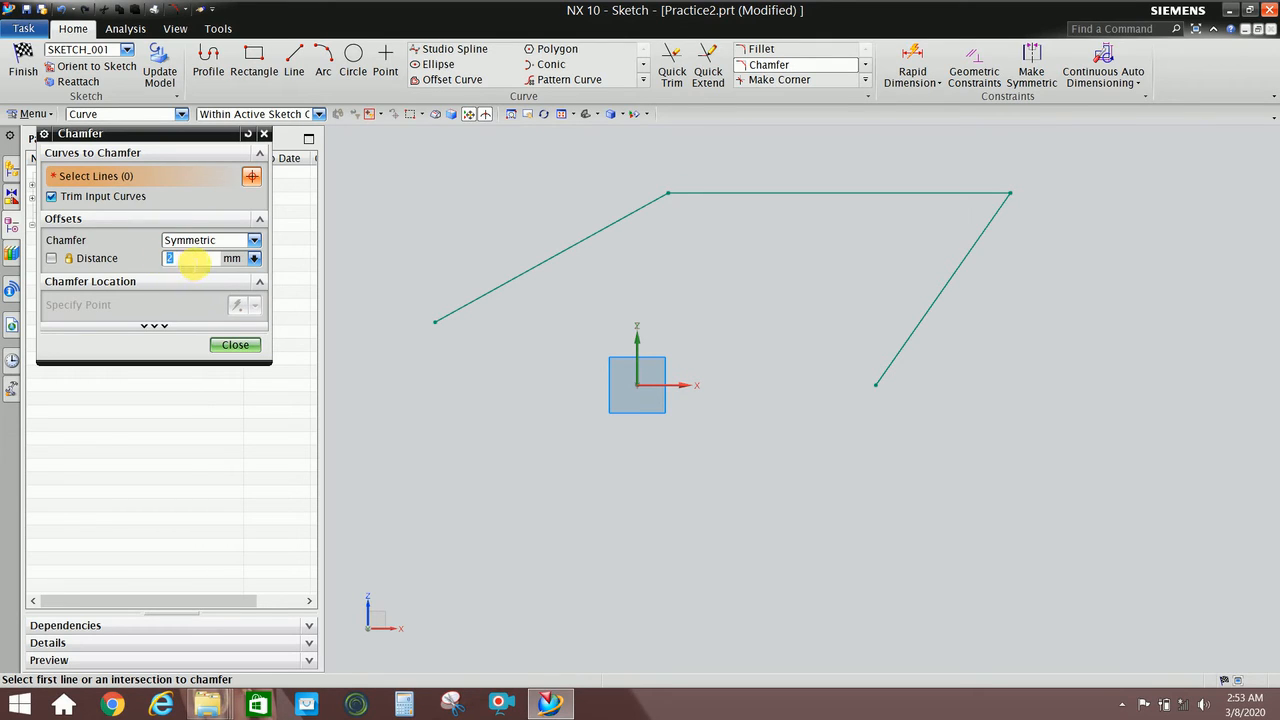
scroll(1032, 190, up, 2)
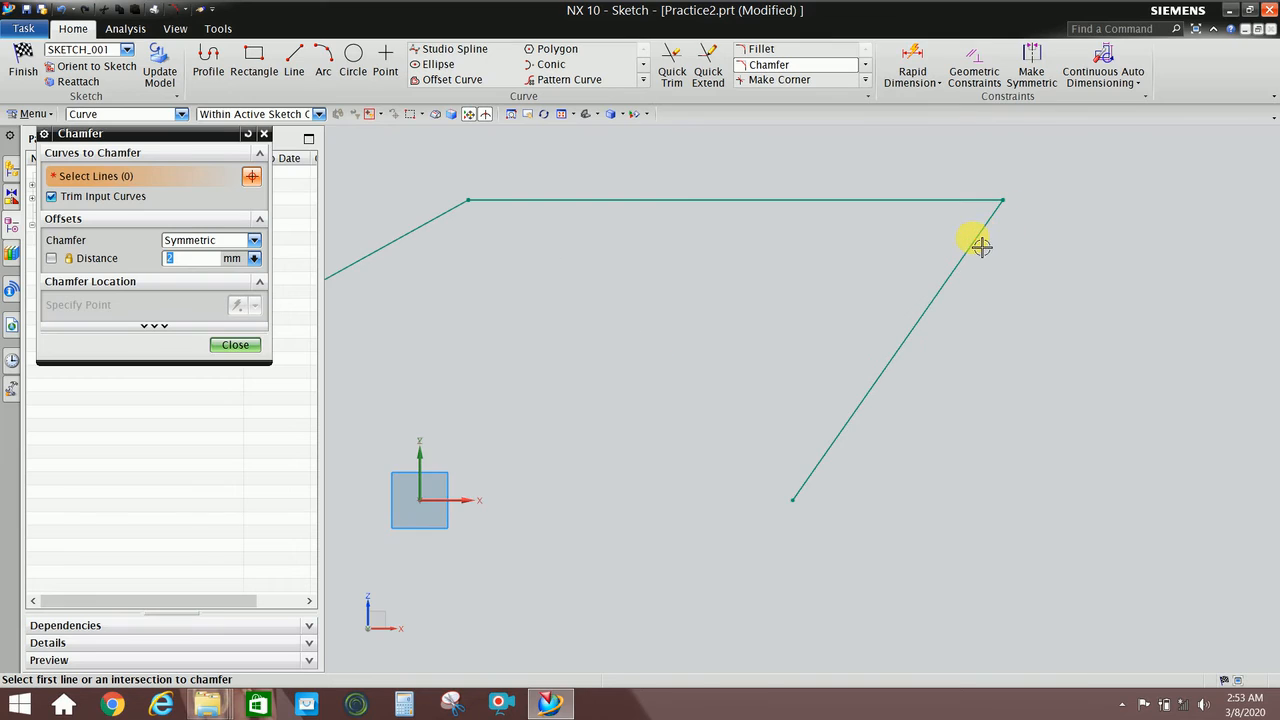
click(978, 256)
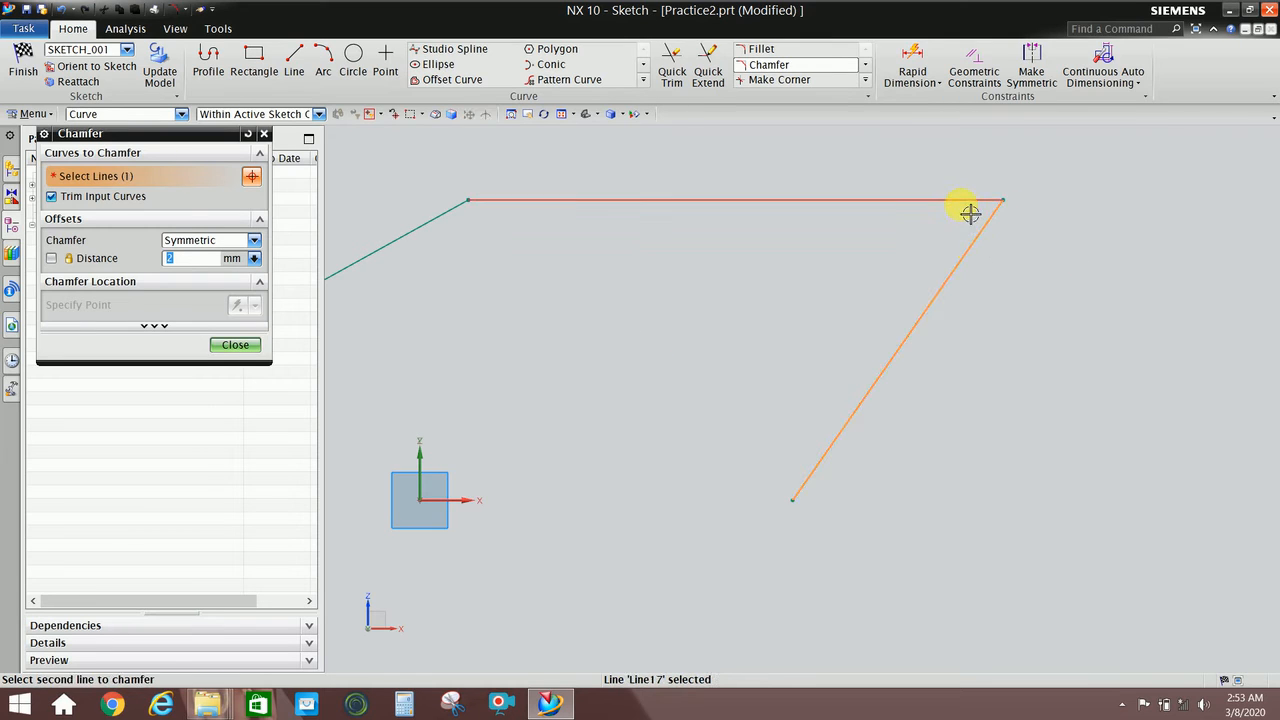
click(968, 212)
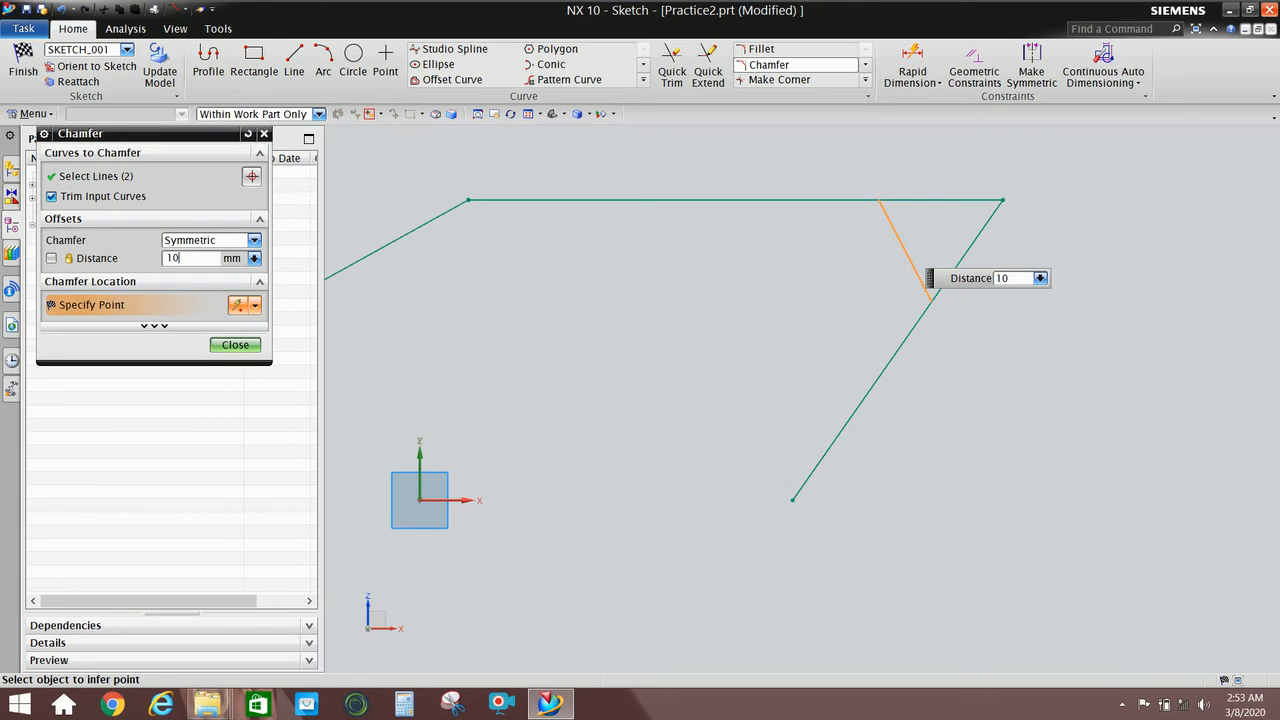
key(Return)
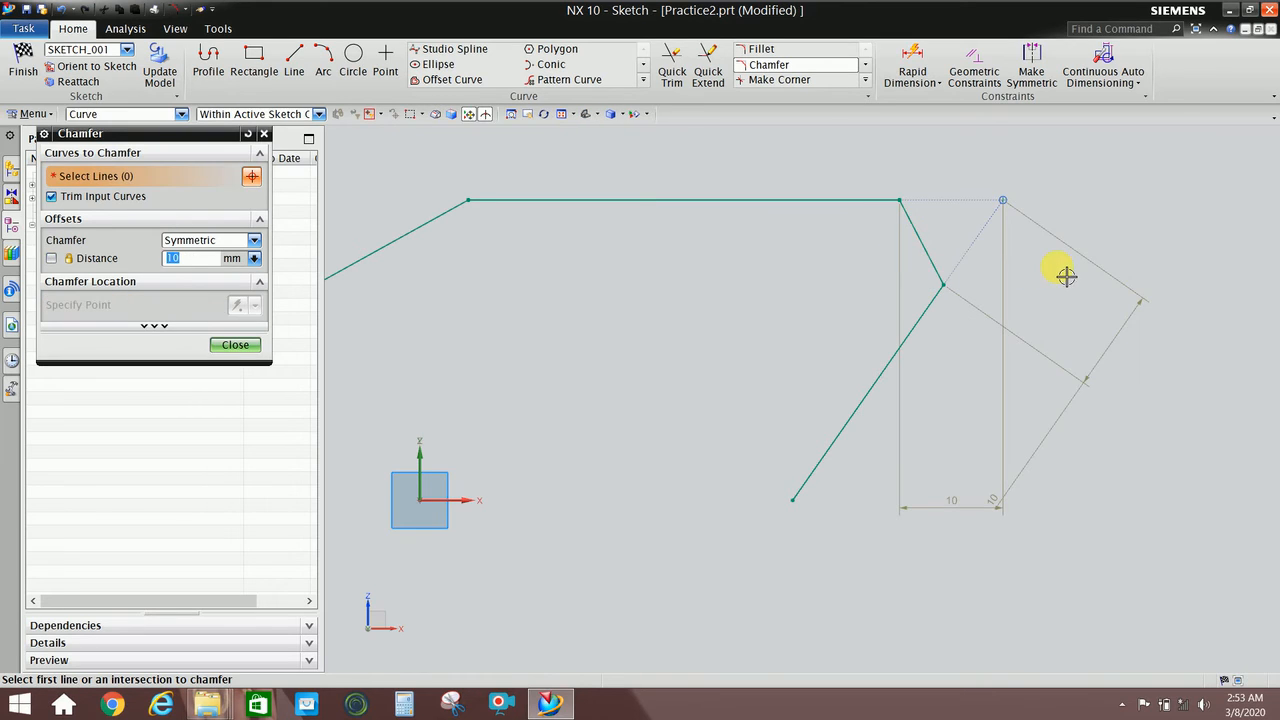
Leave the Chamfer command and move the chamfer's two 10 mm dimensions close to the corner, placing the horizontal one above the outline
scroll(1000, 285, up, 1)
scroll(950, 289, up, 1)
scroll(866, 268, down, 1)
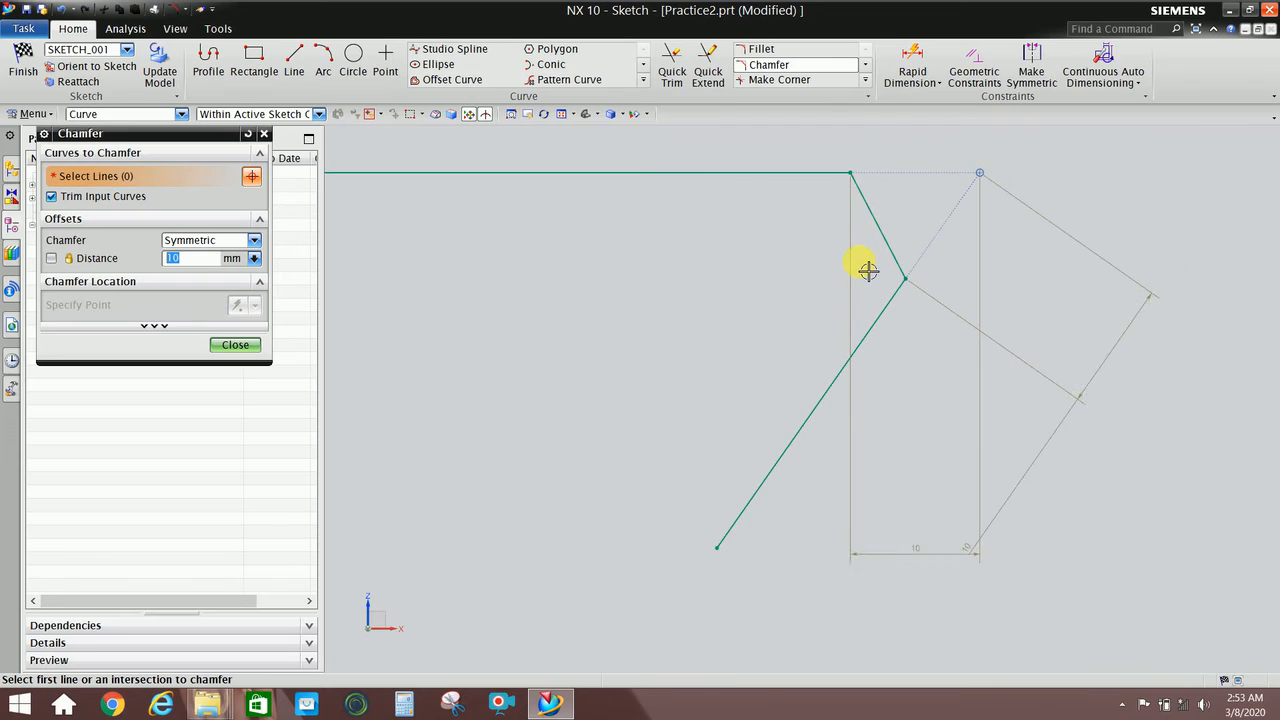
scroll(891, 226, up, 1)
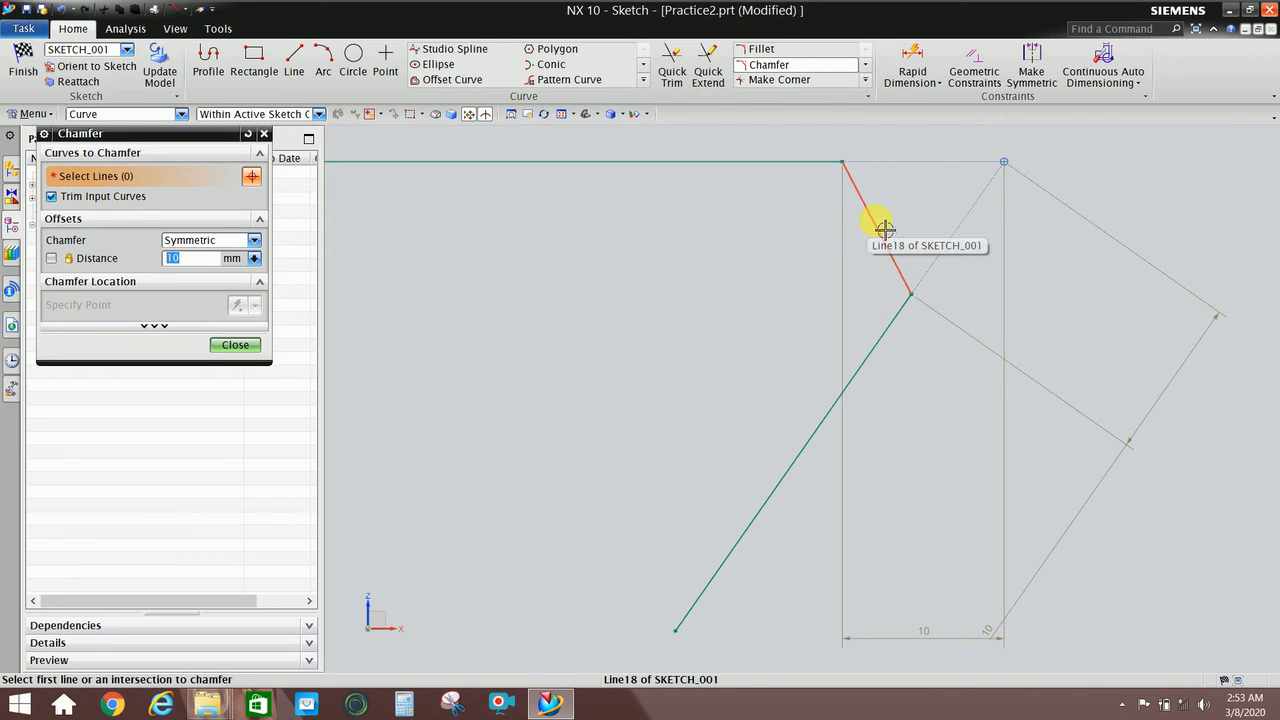
scroll(672, 275, down, 1)
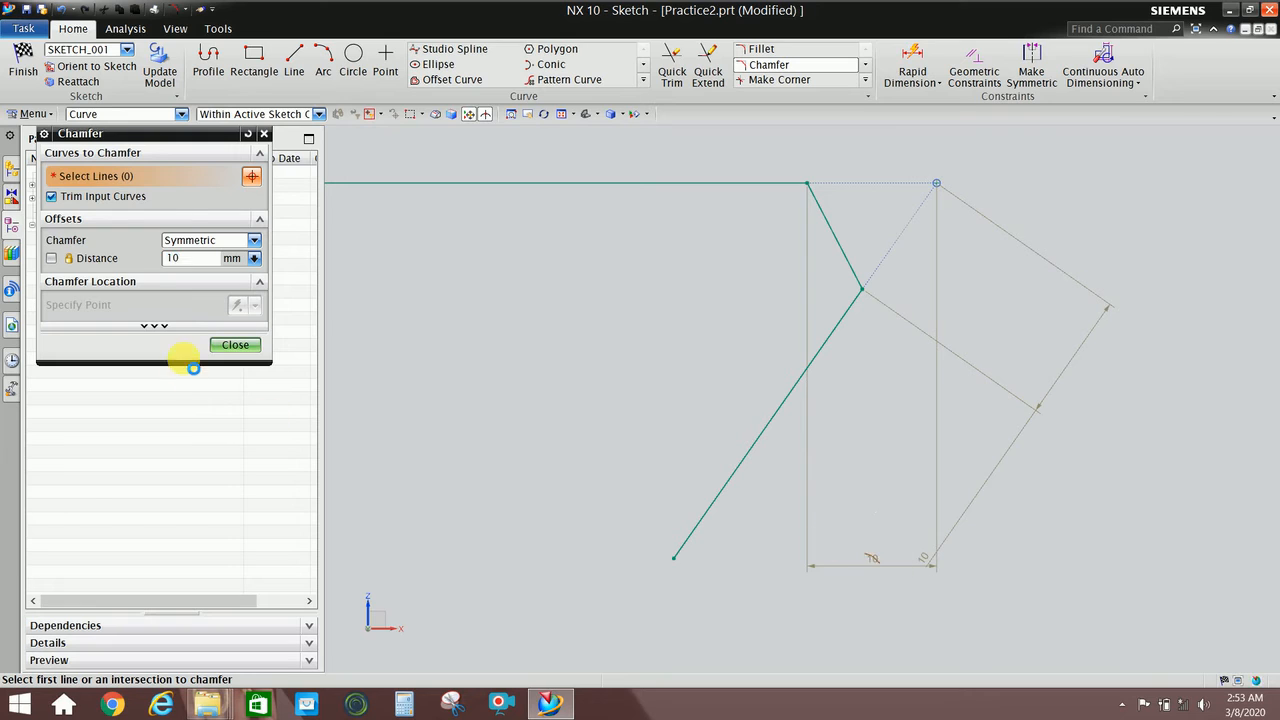
click(236, 345)
drag(851, 558, 850, 326)
mouse_move(1054, 371)
mouse_down()
mouse_move(917, 271)
mouse_move(951, 281)
mouse_move(939, 275)
mouse_up()
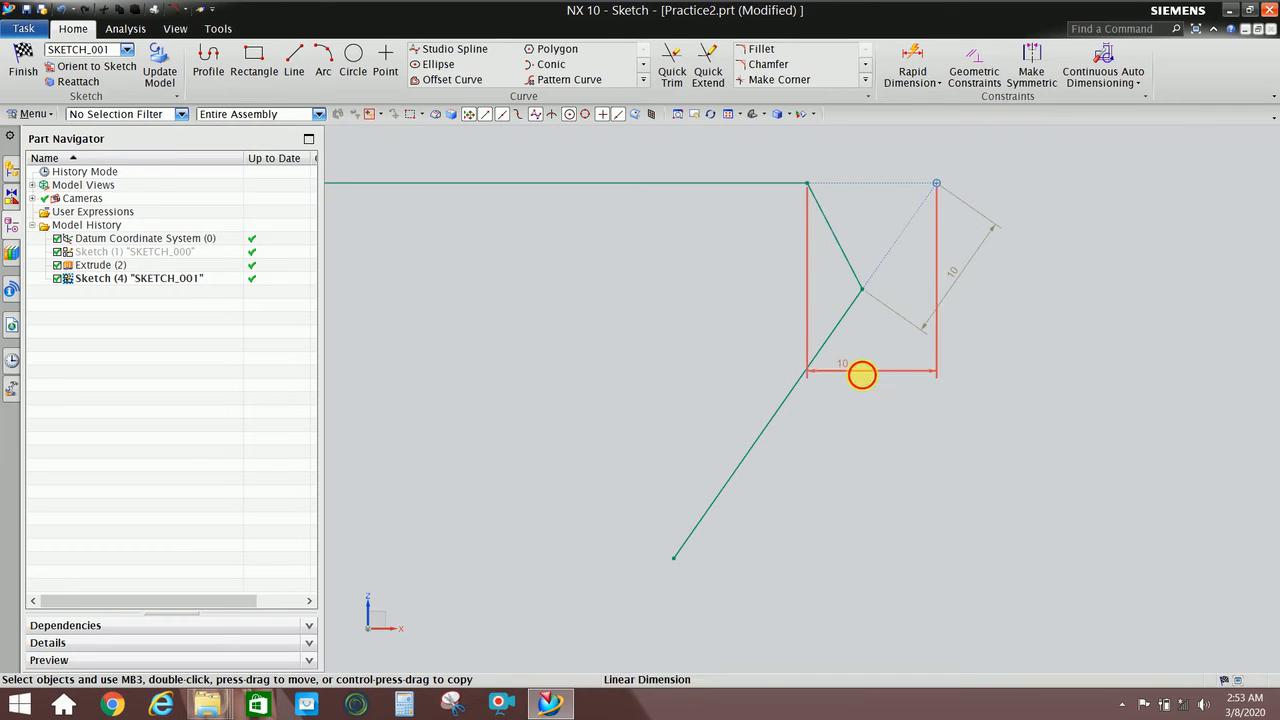
drag(862, 373, 869, 146)
scroll(929, 357, down, 3)
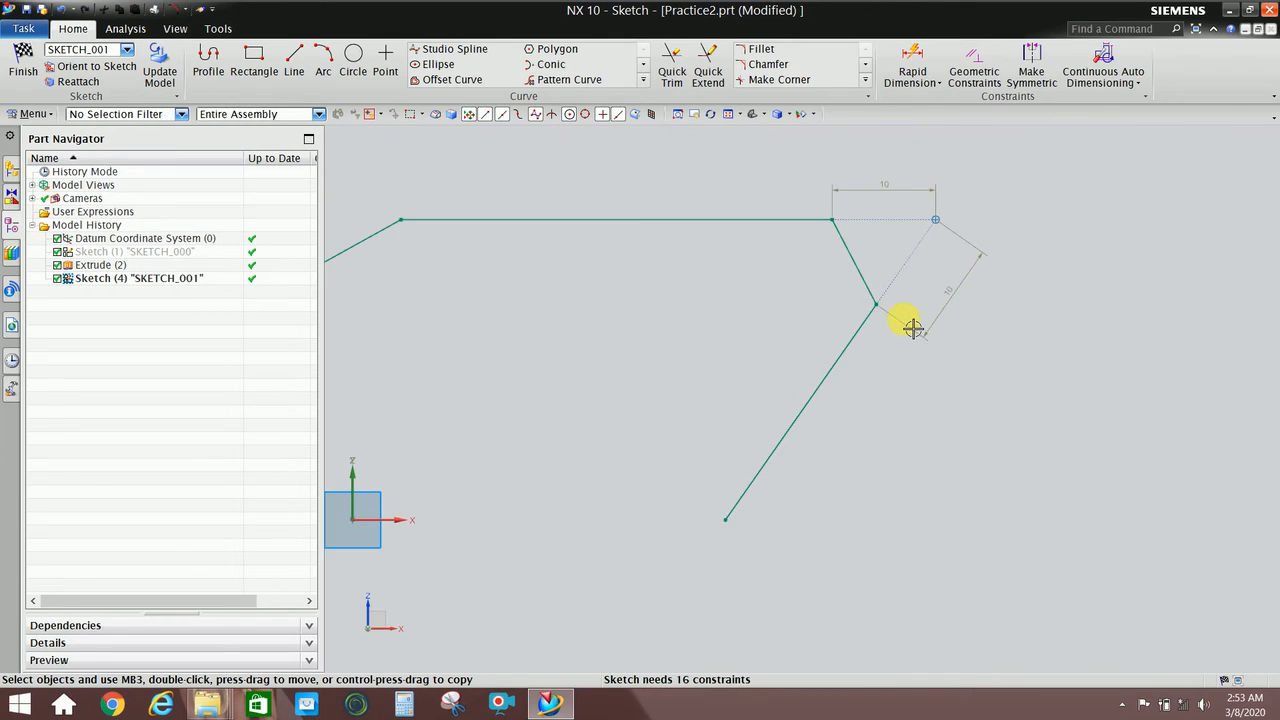
Add an untrimmed symmetric chamfer with a distance of 9.9 mm between the horizontal line and the left sloping line
scroll(894, 274, up, 1)
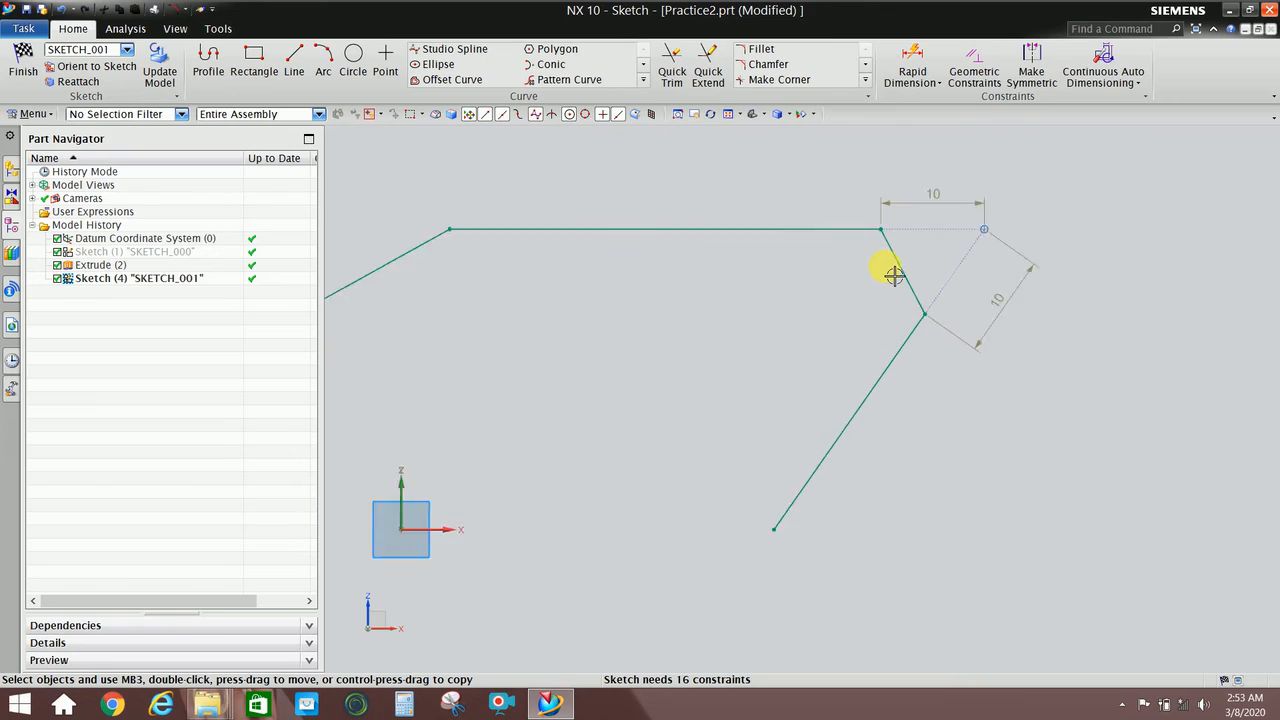
scroll(1006, 277, up, 1)
scroll(1001, 284, down, 2)
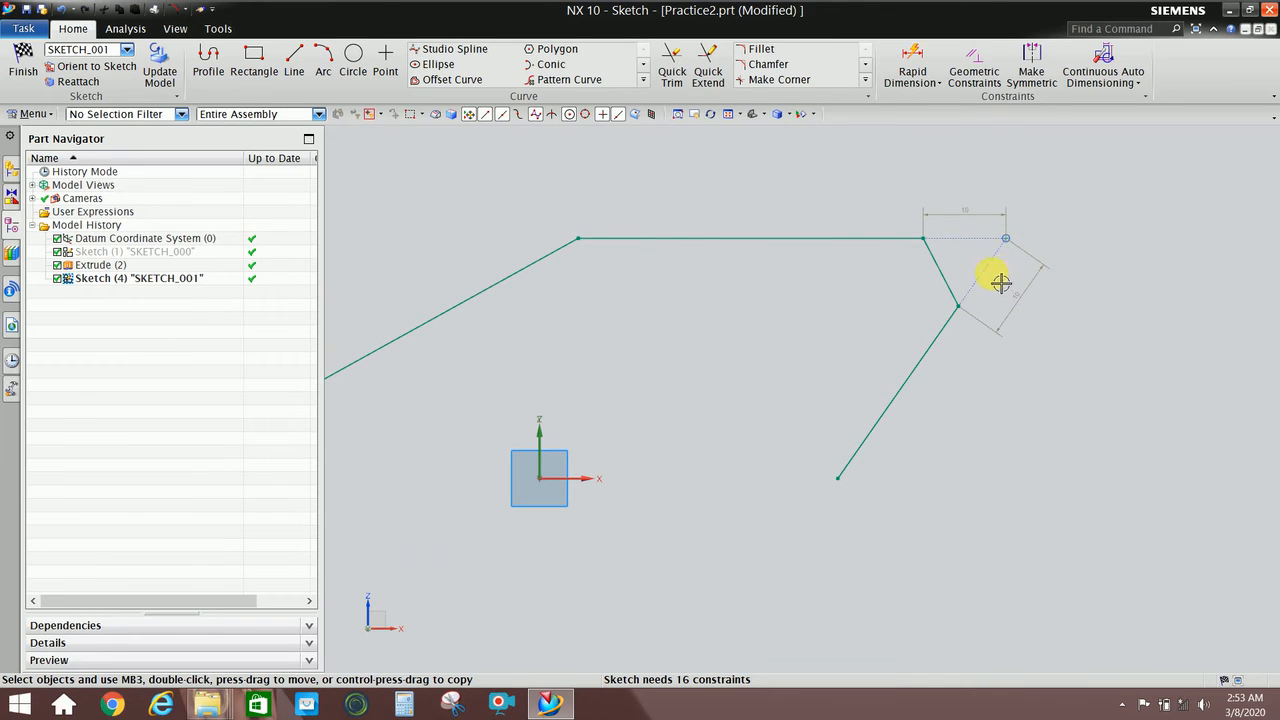
click(865, 64)
click(776, 49)
scroll(495, 250, up, 2)
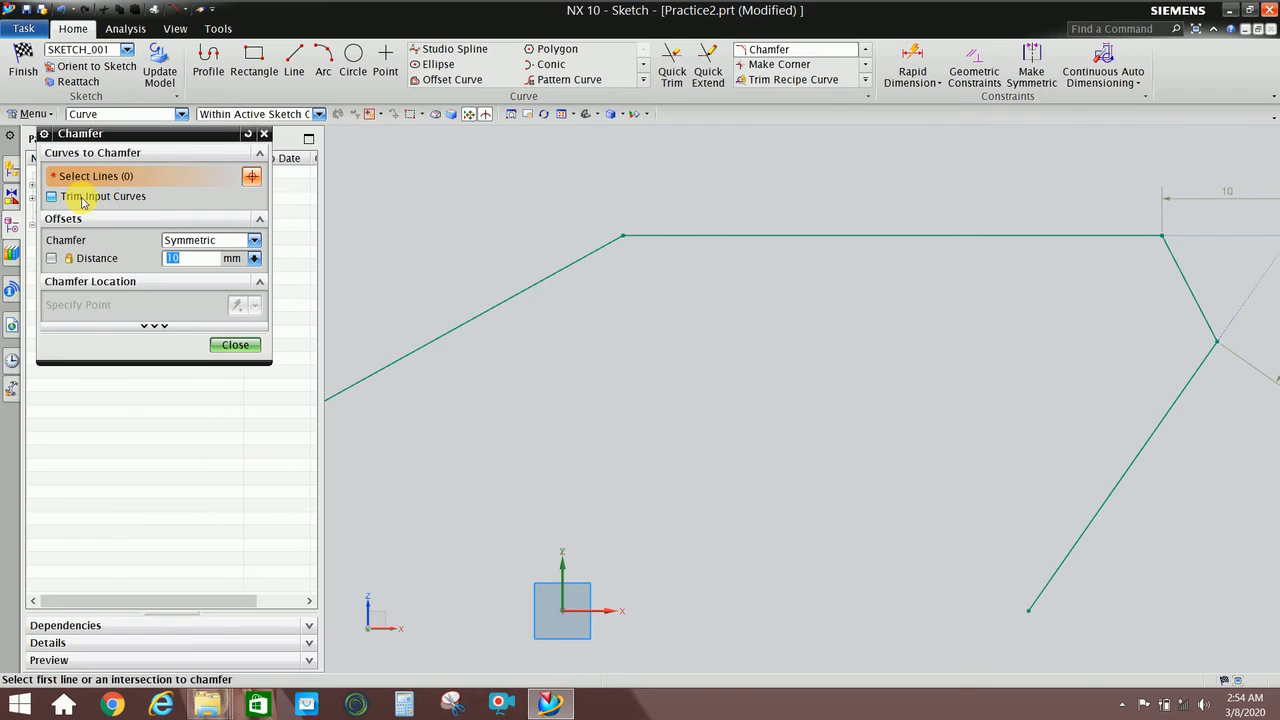
scroll(651, 374, down, 1)
scroll(640, 317, up, 1)
click(615, 277)
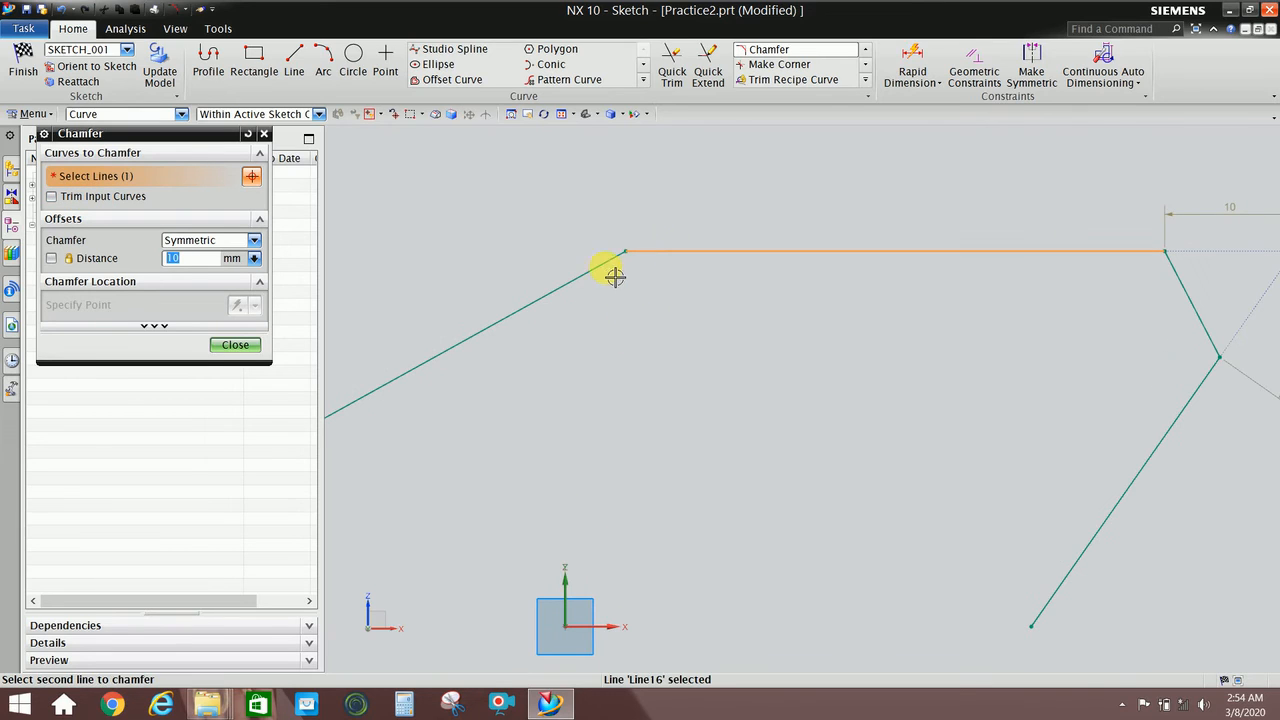
click(600, 268)
scroll(643, 277, up, 1)
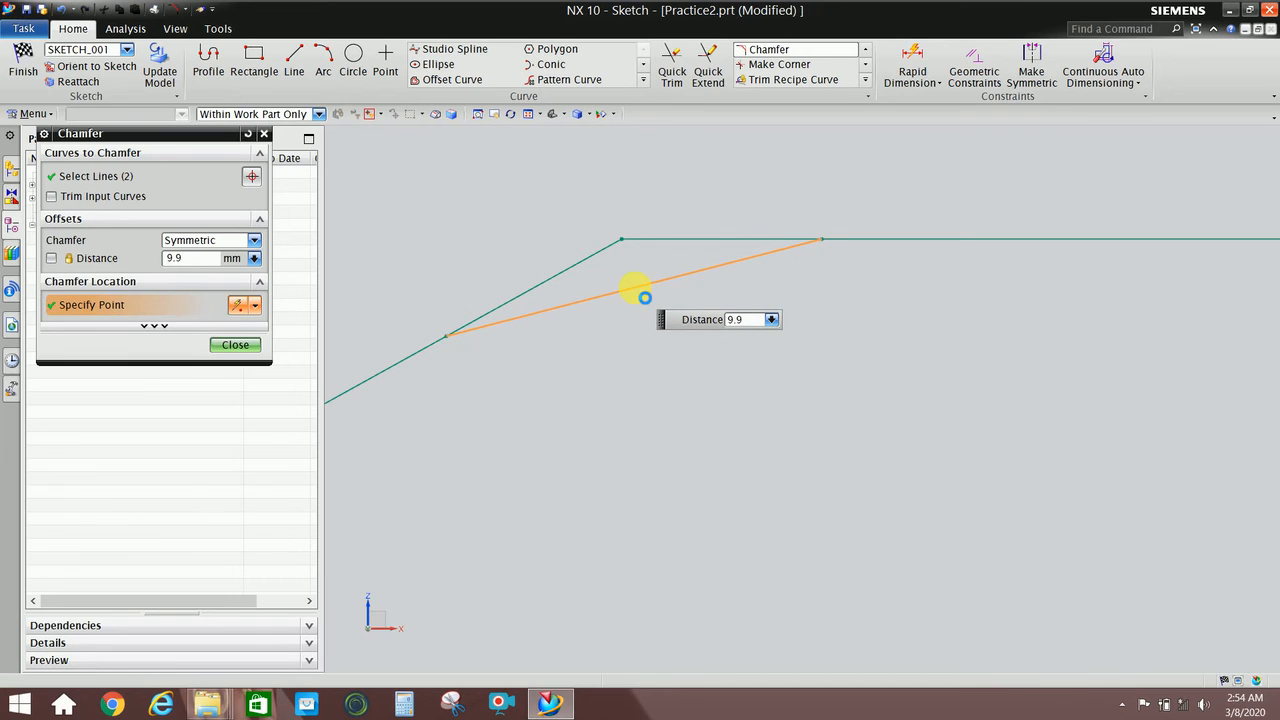
click(641, 295)
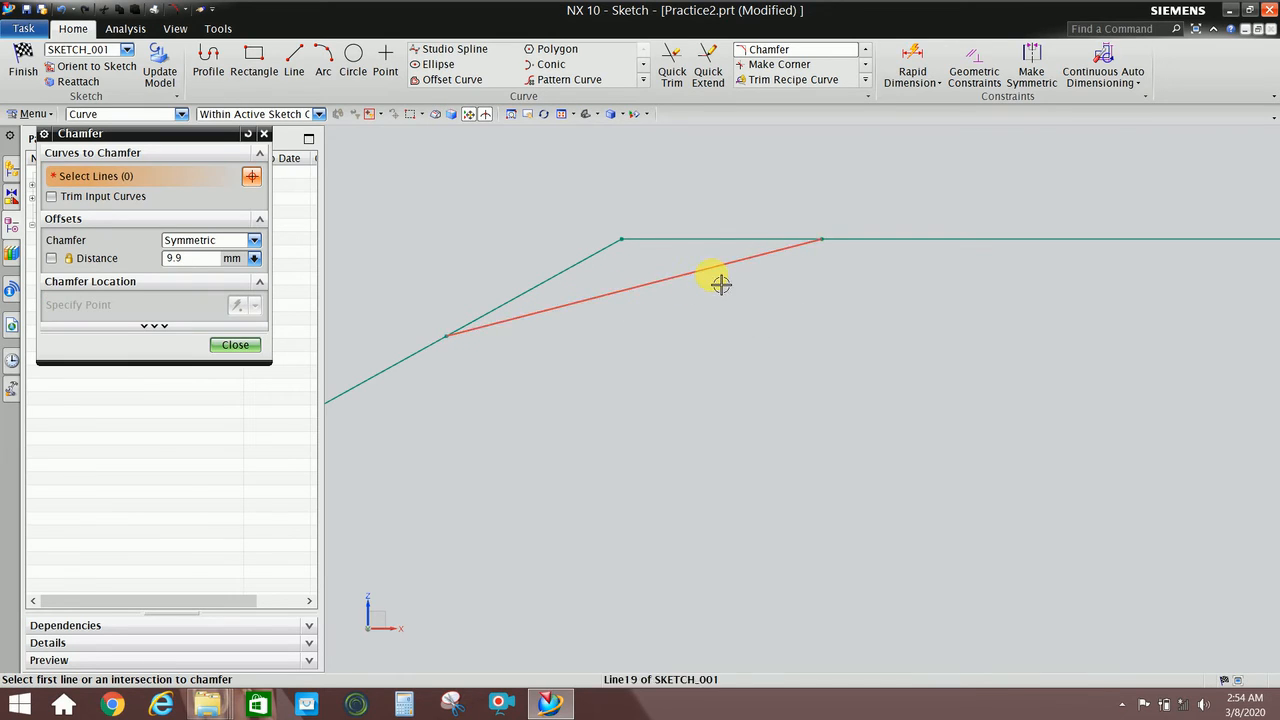
click(235, 345)
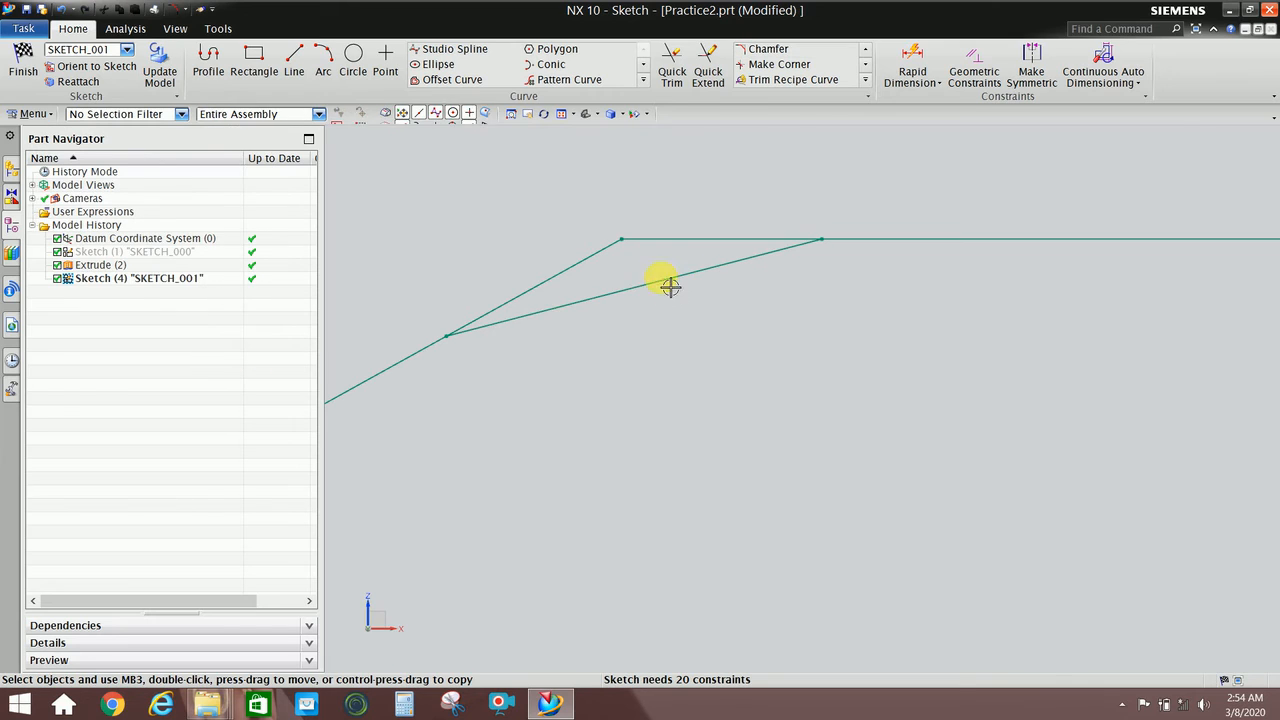
Turn on Trim Input Curves and set the chamfer type to Asymmetric, leaving the Chamfer command without selecting lines
scroll(666, 283, down, 3)
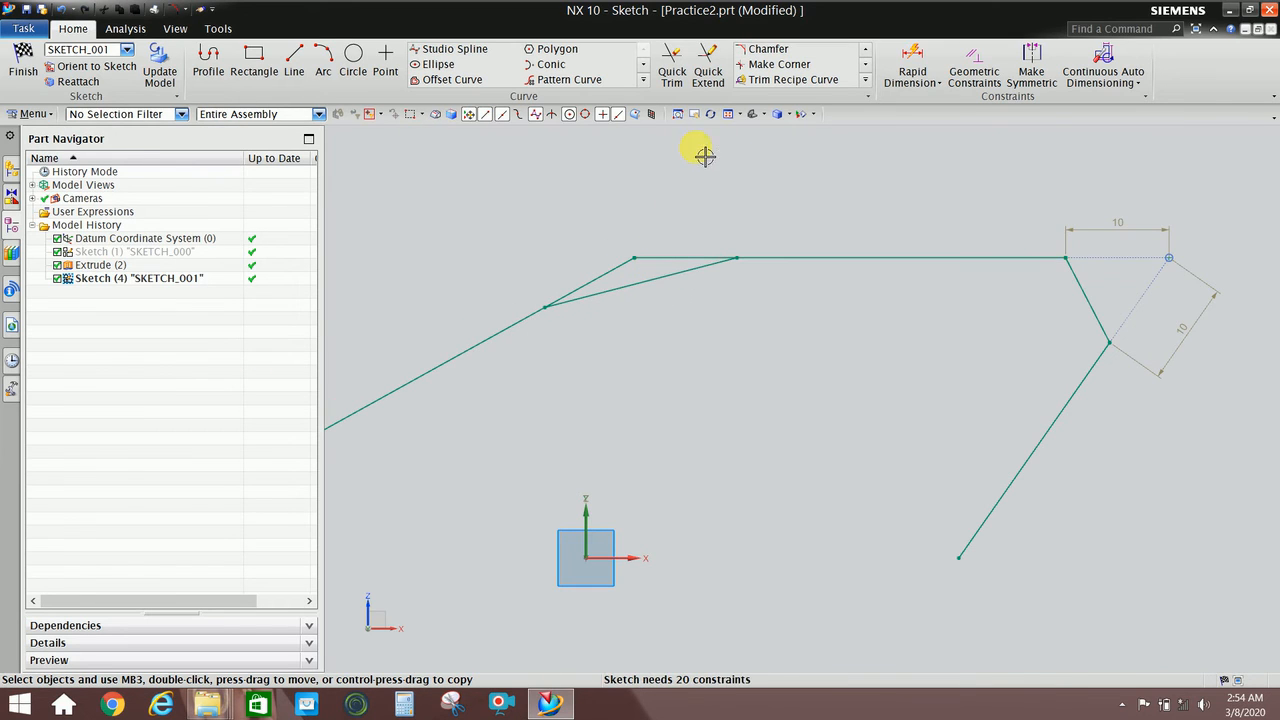
click(770, 52)
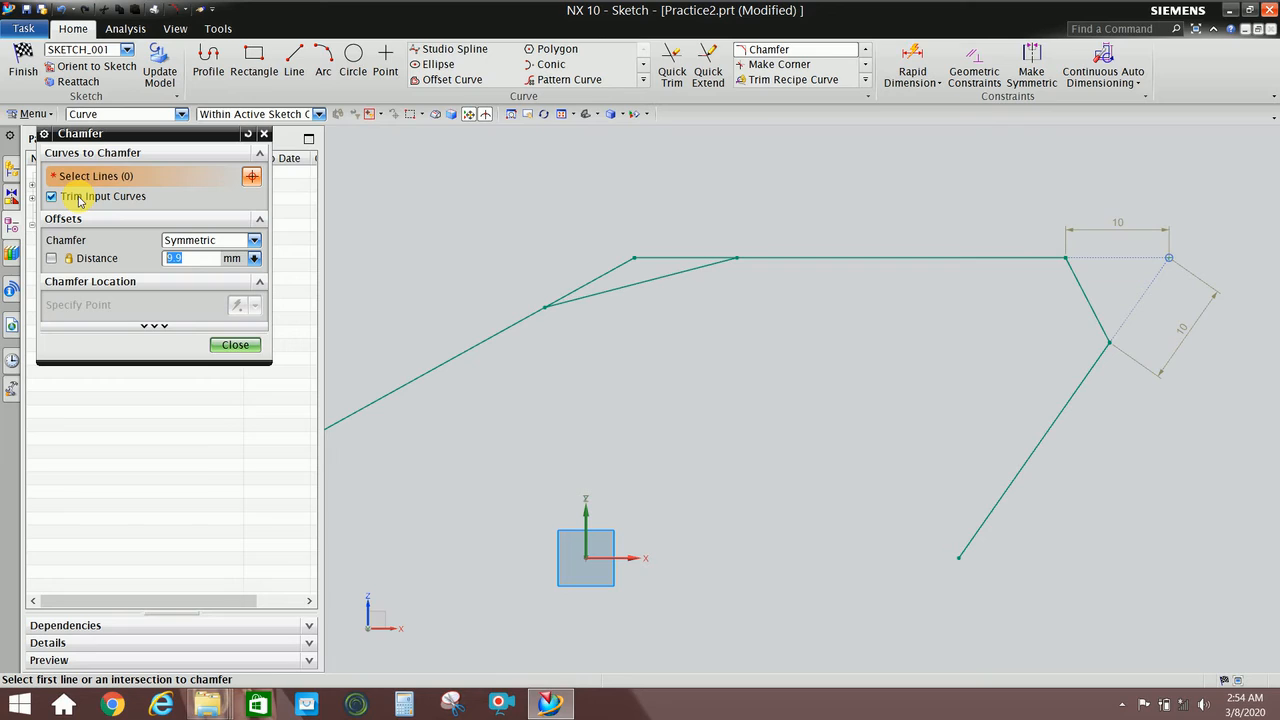
click(185, 241)
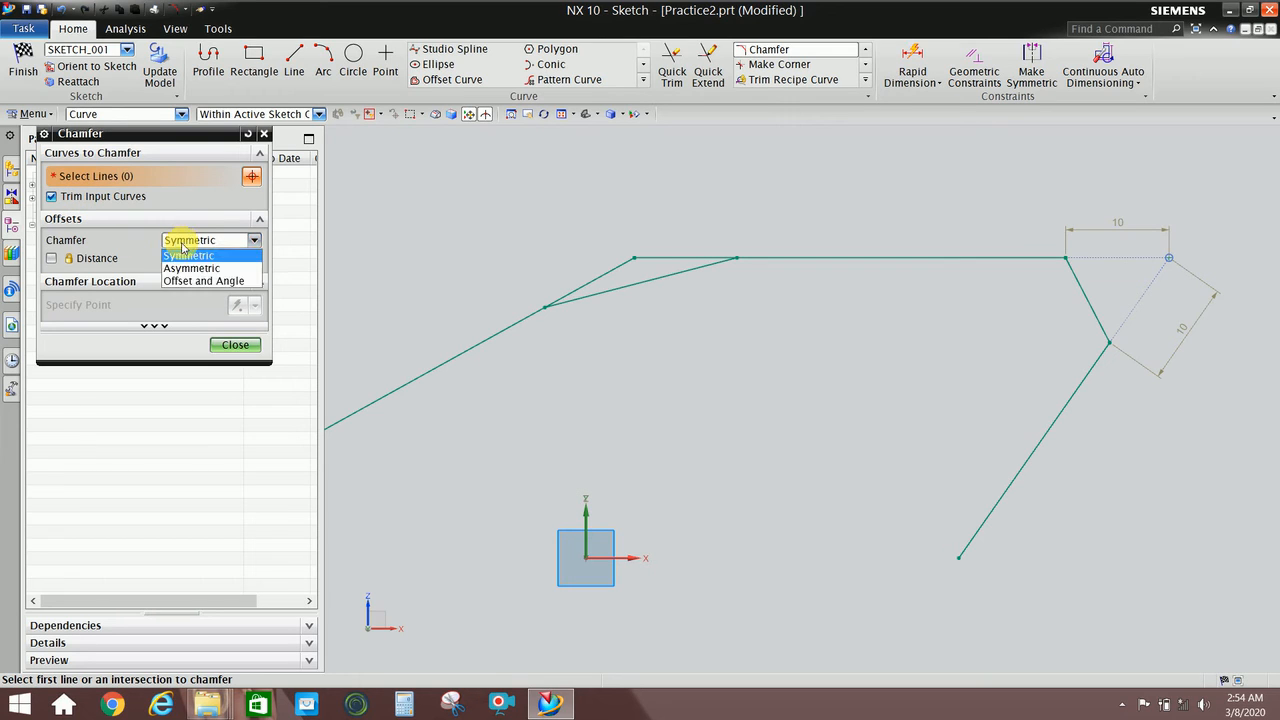
click(192, 268)
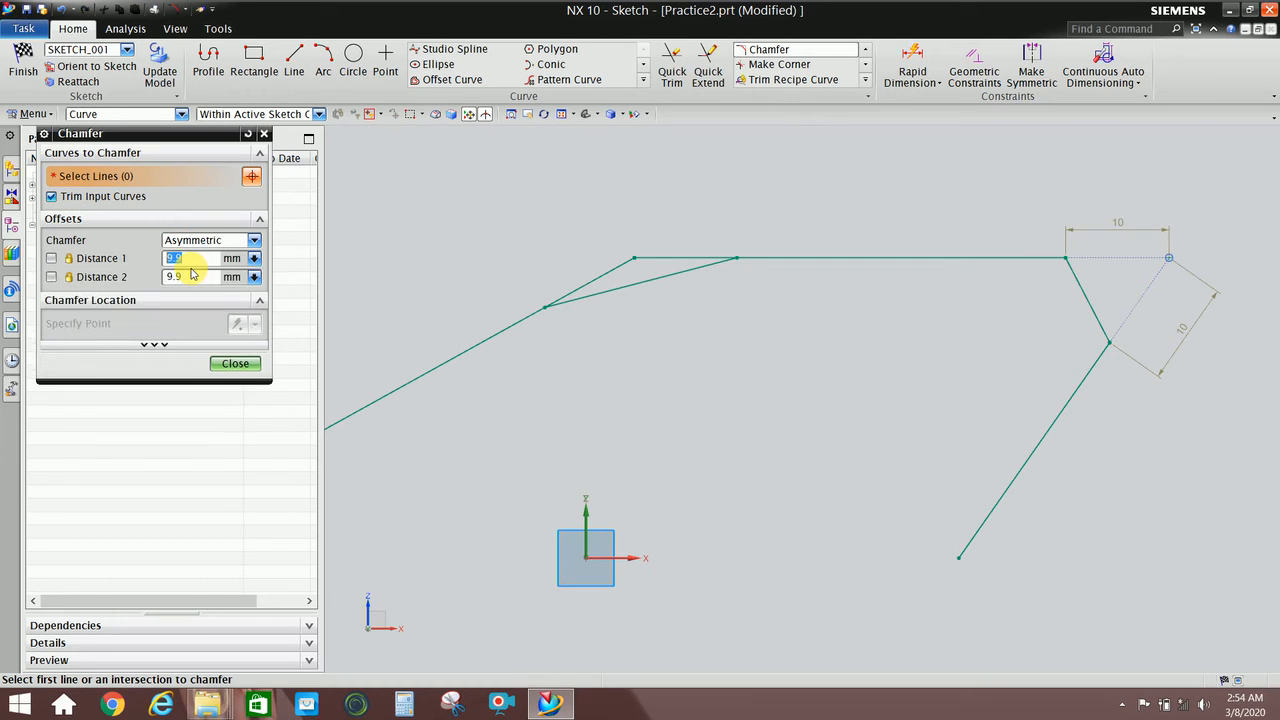
click(236, 363)
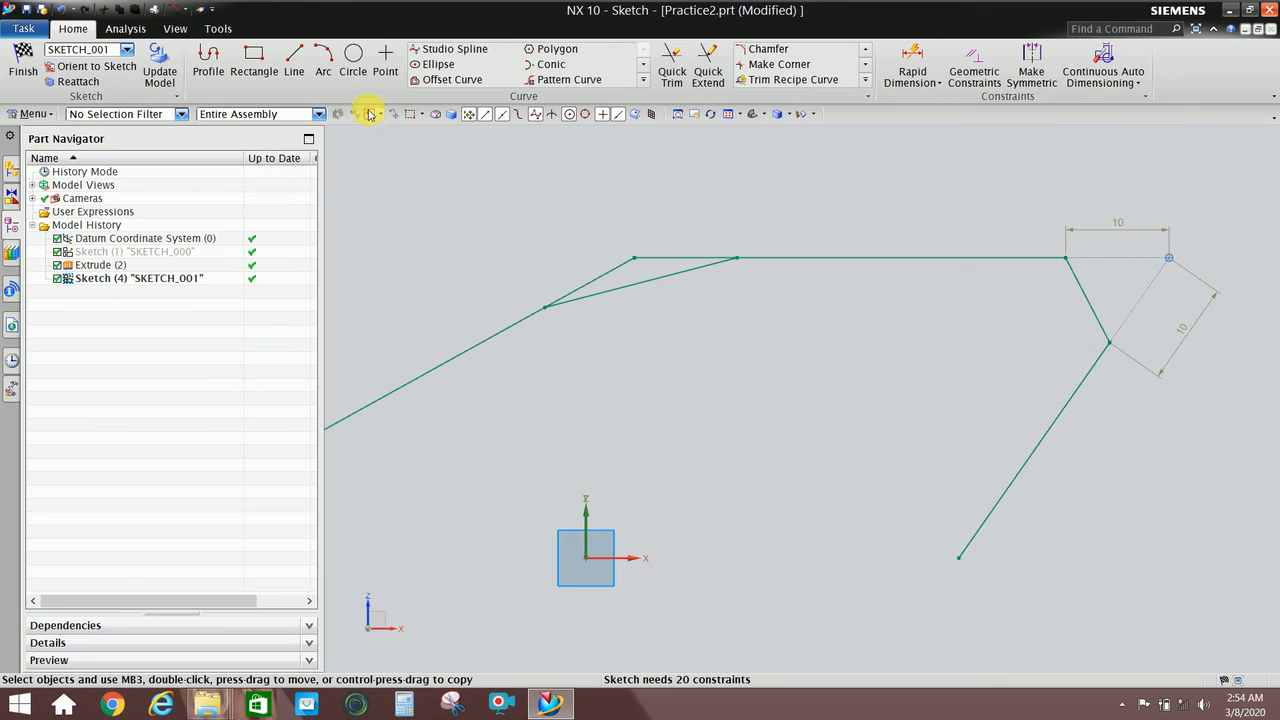
Draw a line joining the free lower endpoints of the left and right sloping lines to close the outline
click(292, 62)
scroll(645, 218, down, 3)
click(492, 320)
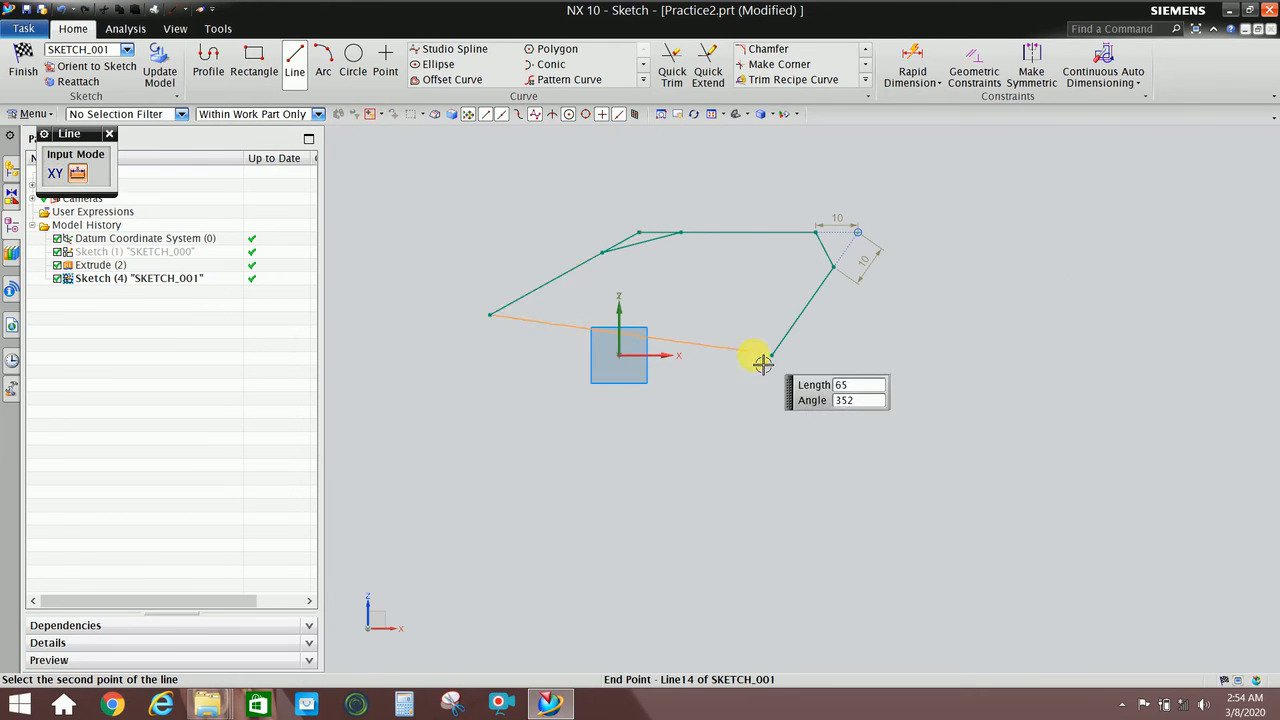
click(772, 355)
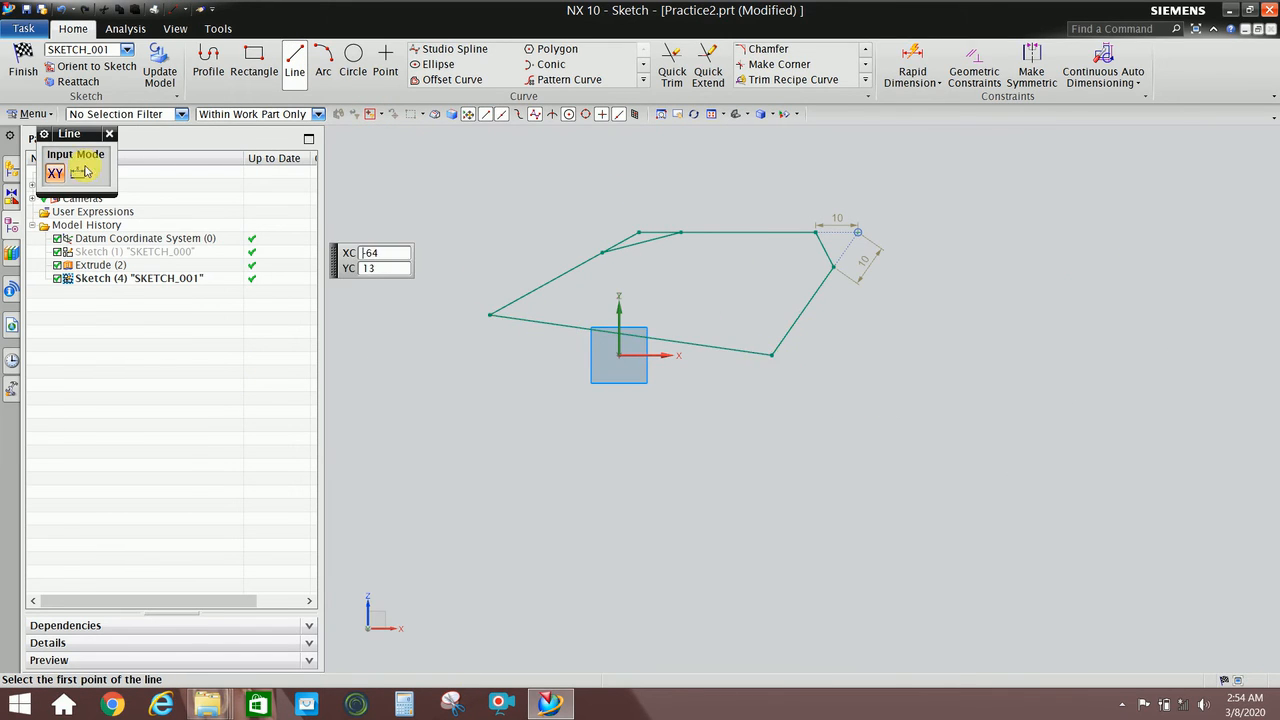
key(Escape)
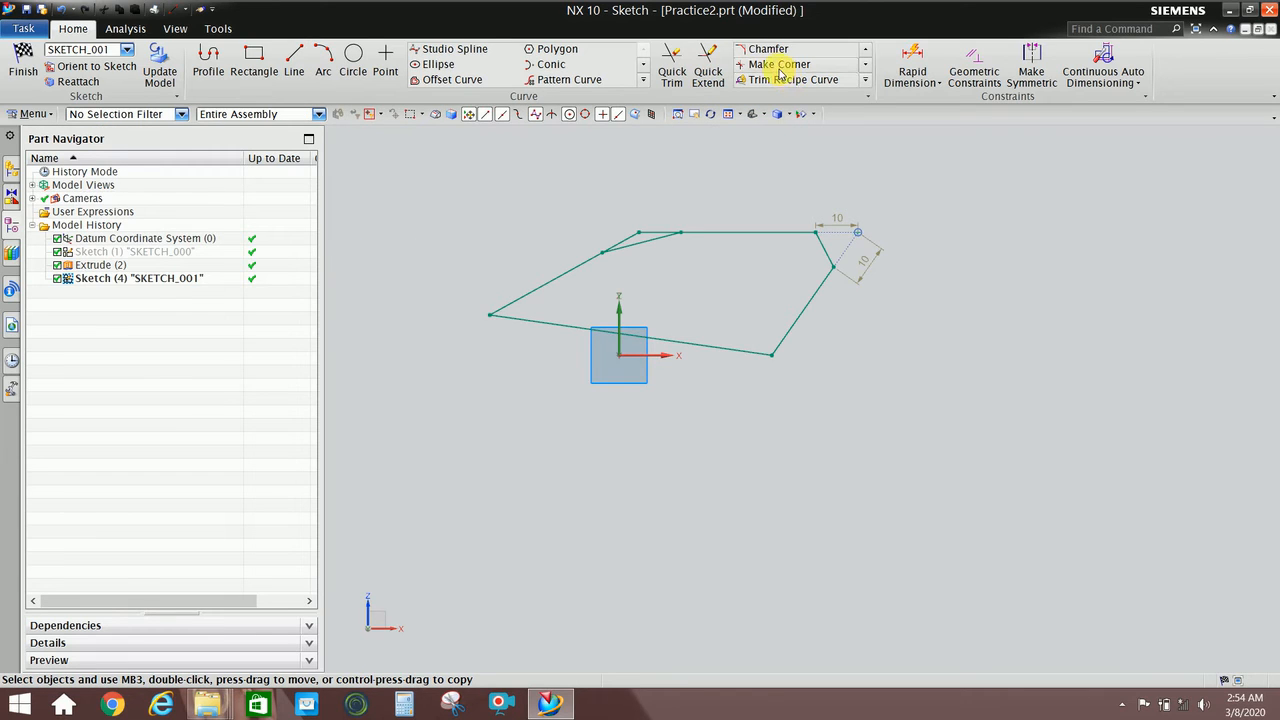
Start the Chamfer command and examine the two dimensions of the existing symmetric chamfer at the outline's upper corner
click(767, 49)
scroll(430, 288, up, 2)
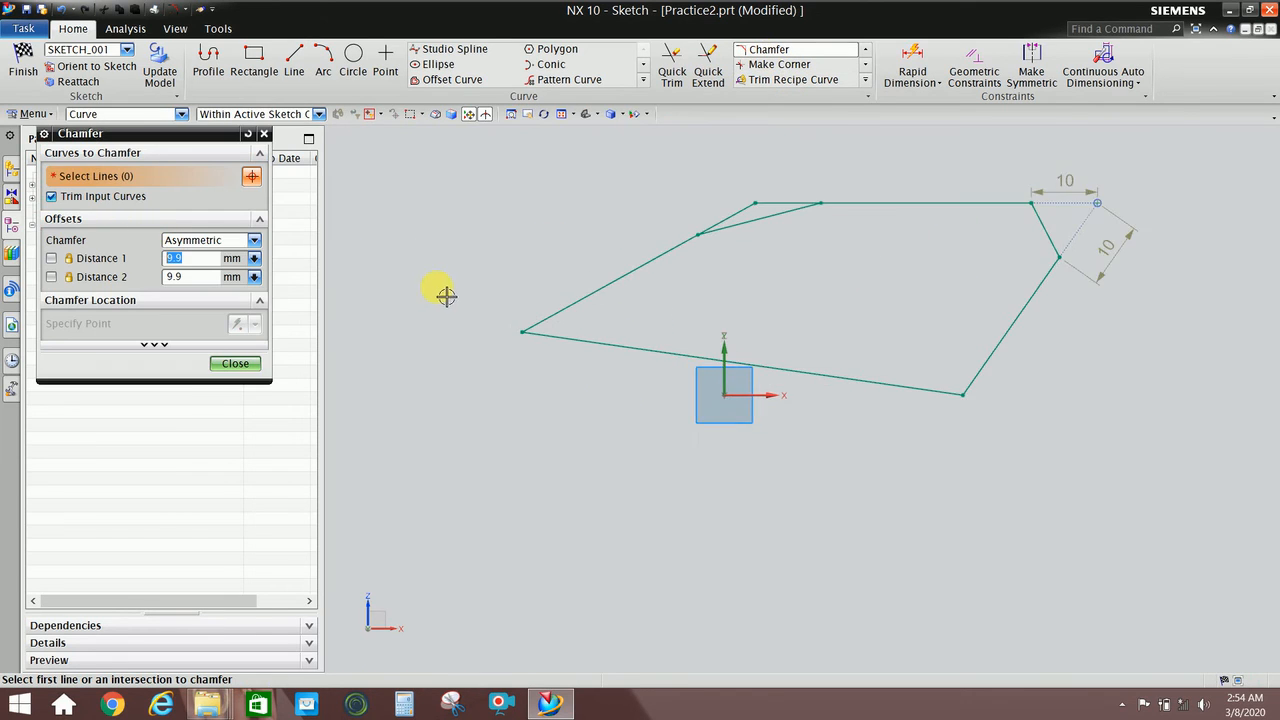
scroll(495, 317, up, 1)
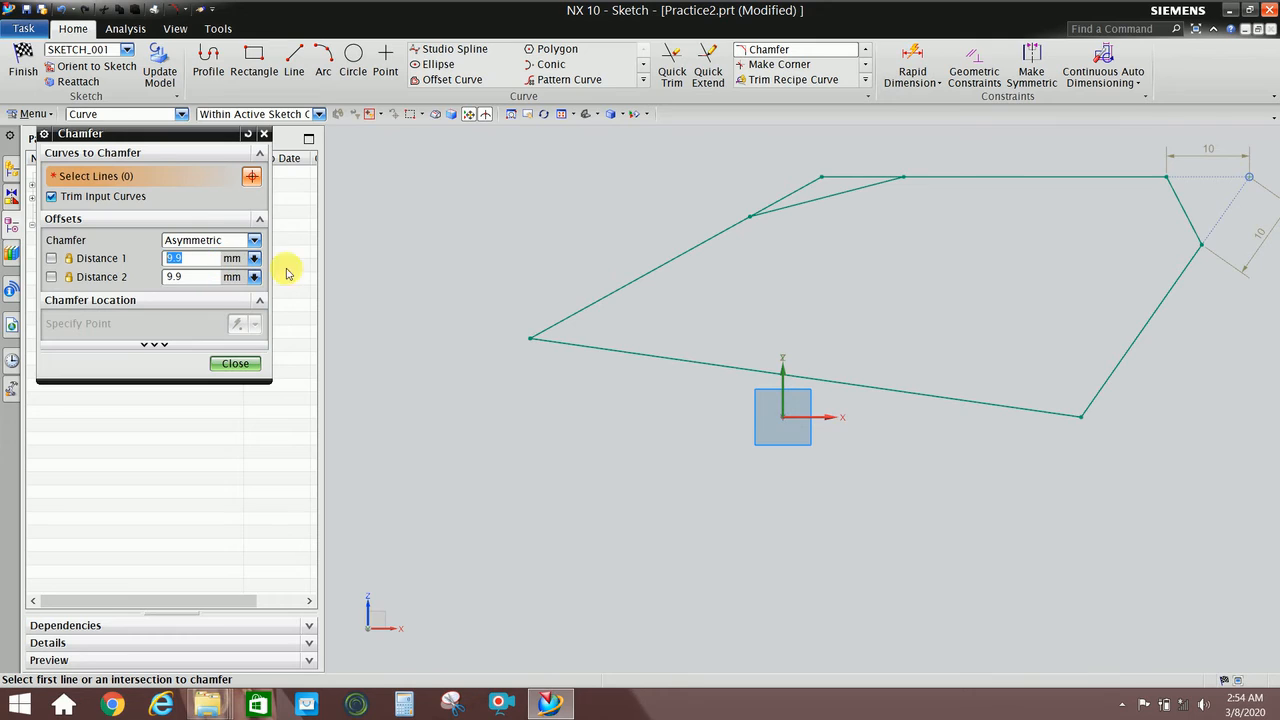
scroll(688, 294, down, 1)
scroll(920, 263, up, 3)
scroll(944, 327, down, 1)
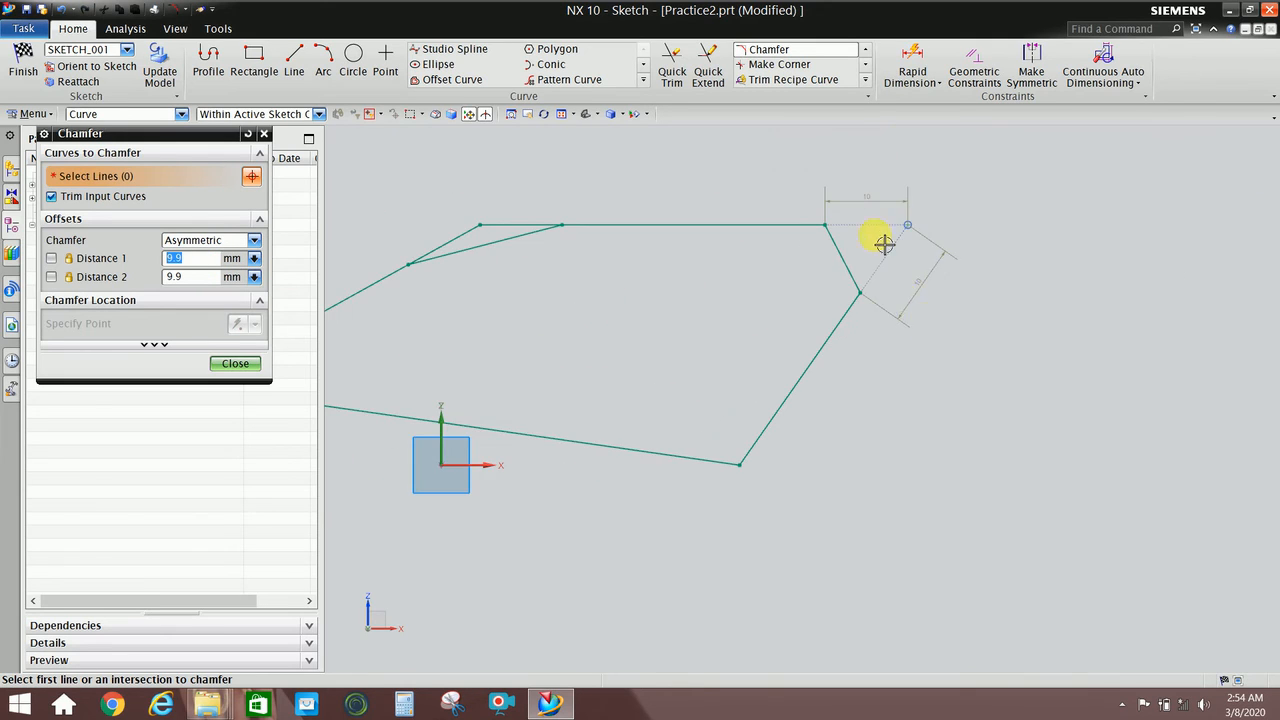
scroll(886, 236, down, 1)
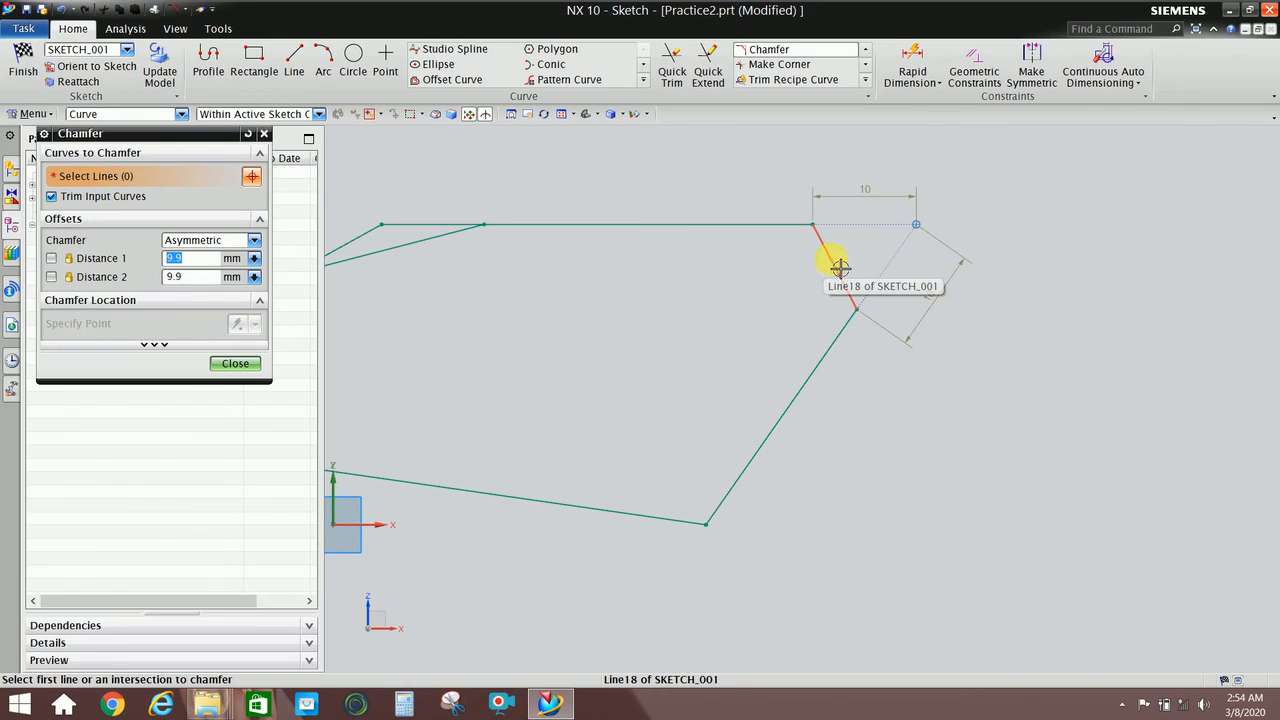
scroll(830, 260, up, 1)
scroll(1011, 222, down, 4)
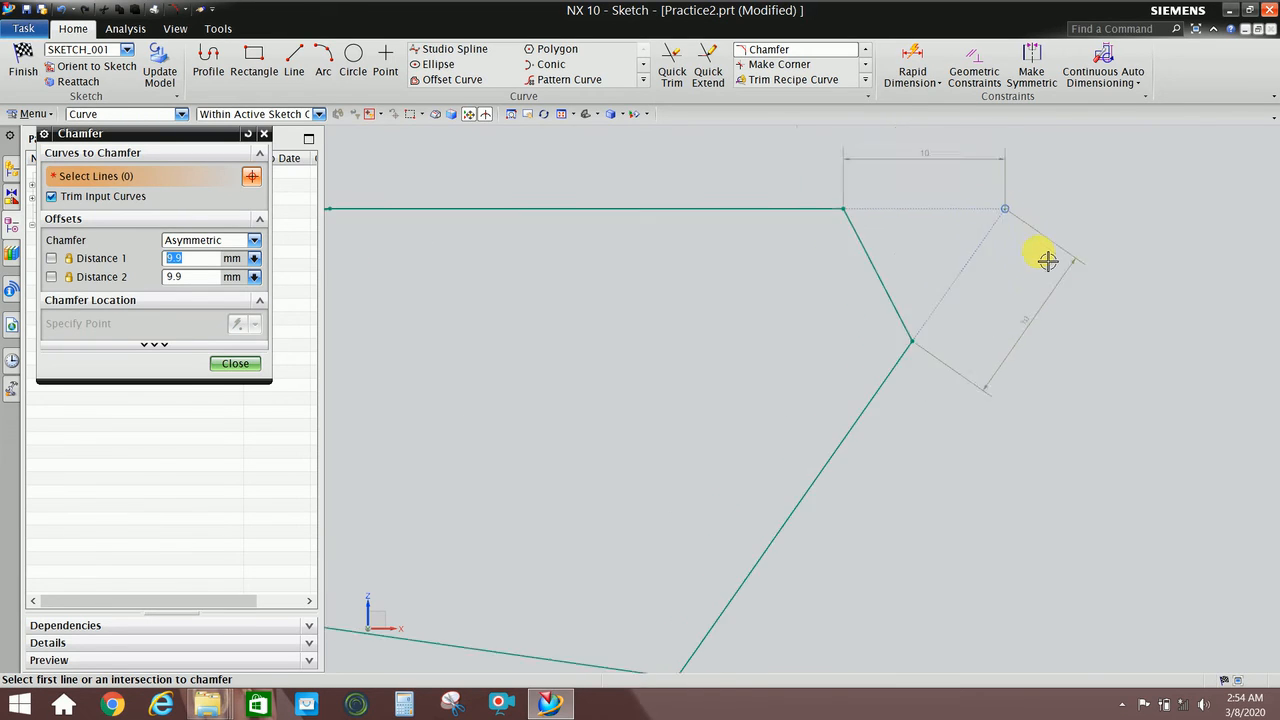
scroll(580, 349, up, 3)
scroll(583, 349, up, 1)
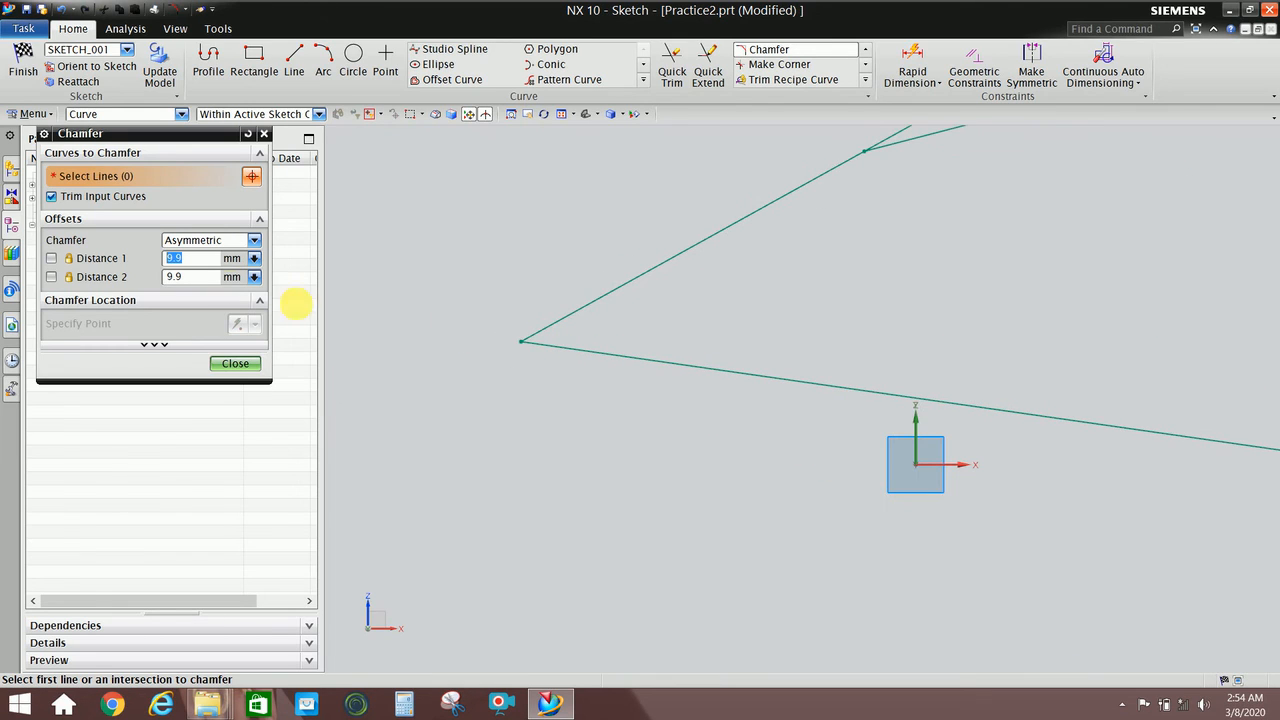
Try an asymmetric chamfer with distances of 5 mm and 10 mm at the outline's left corner, and undo it
click(211, 243)
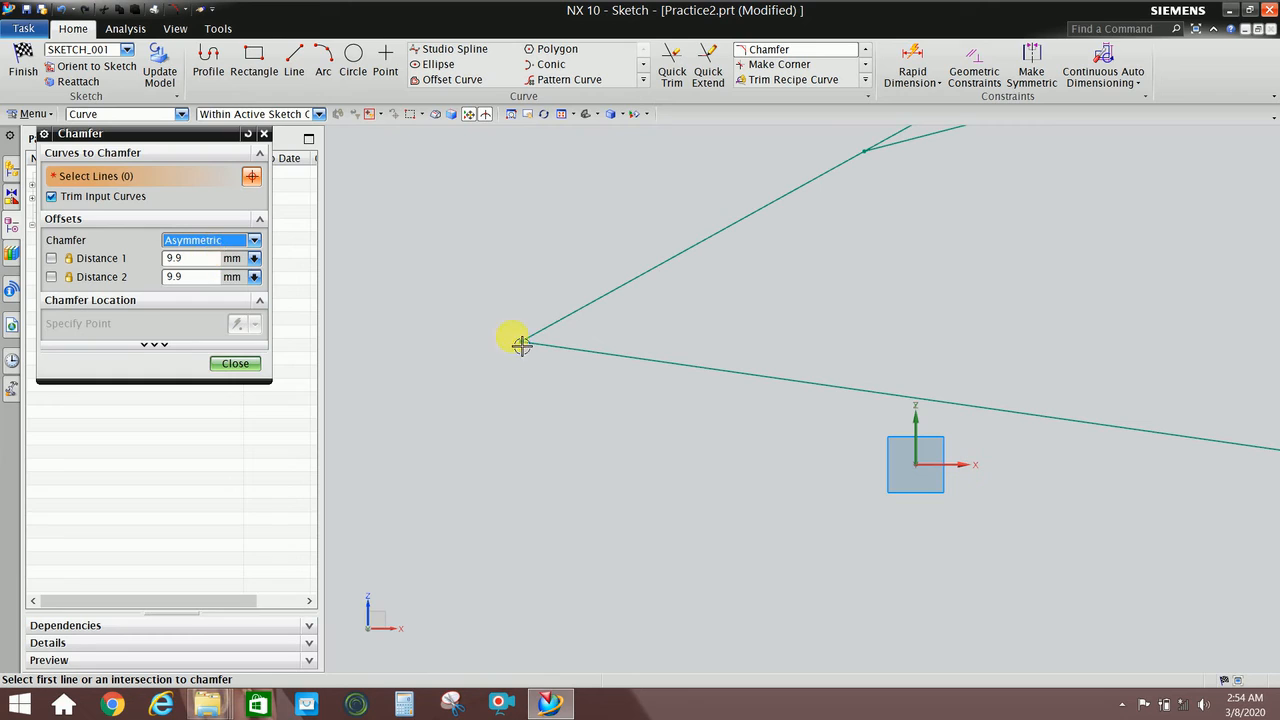
click(573, 313)
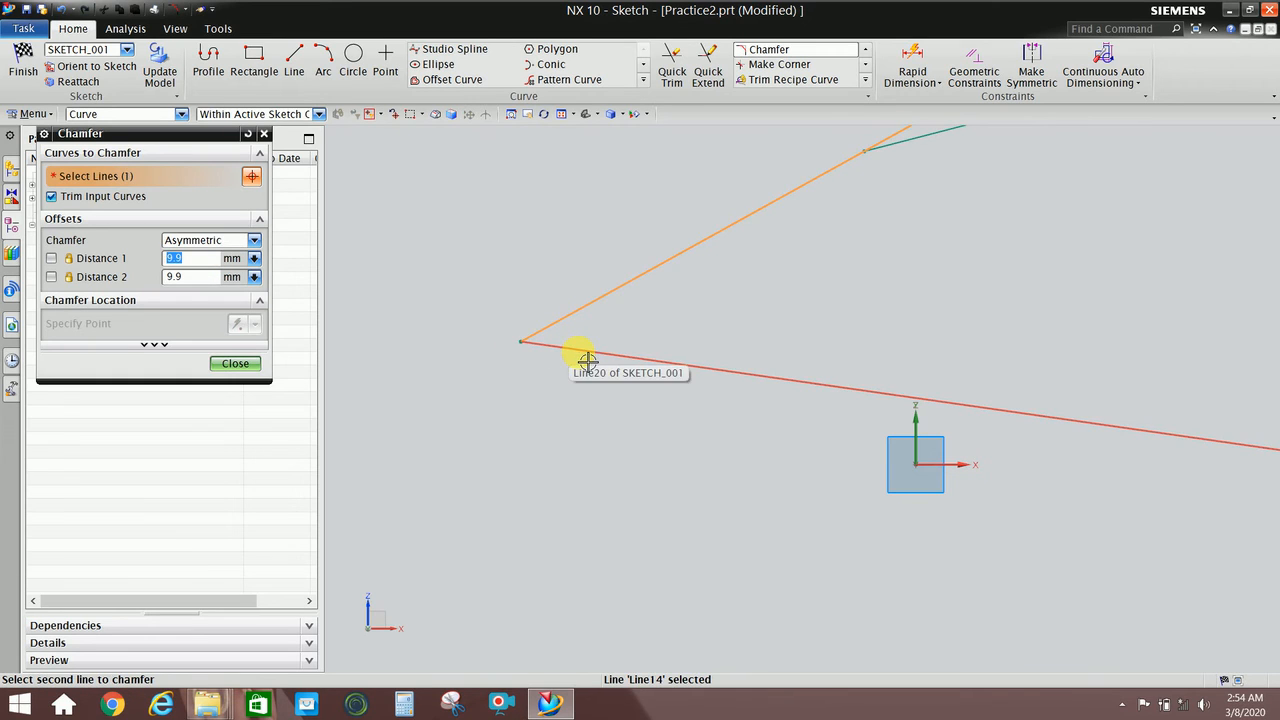
click(589, 357)
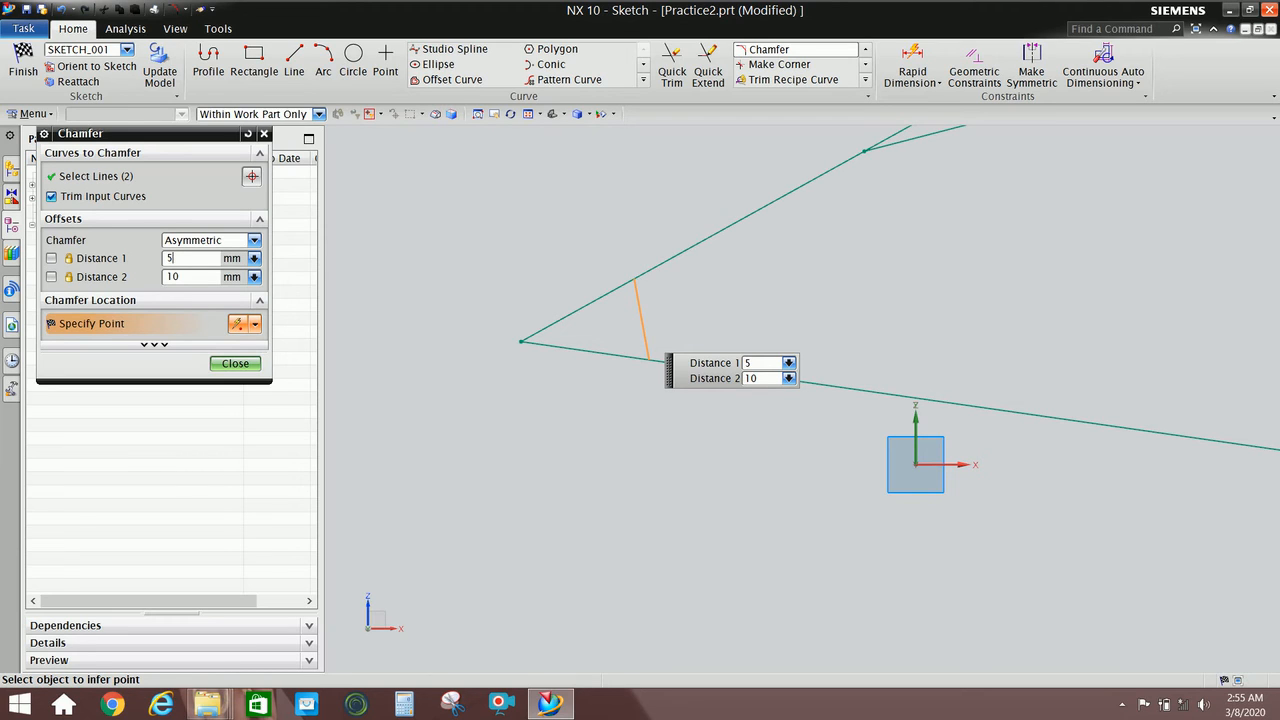
key(Tab)
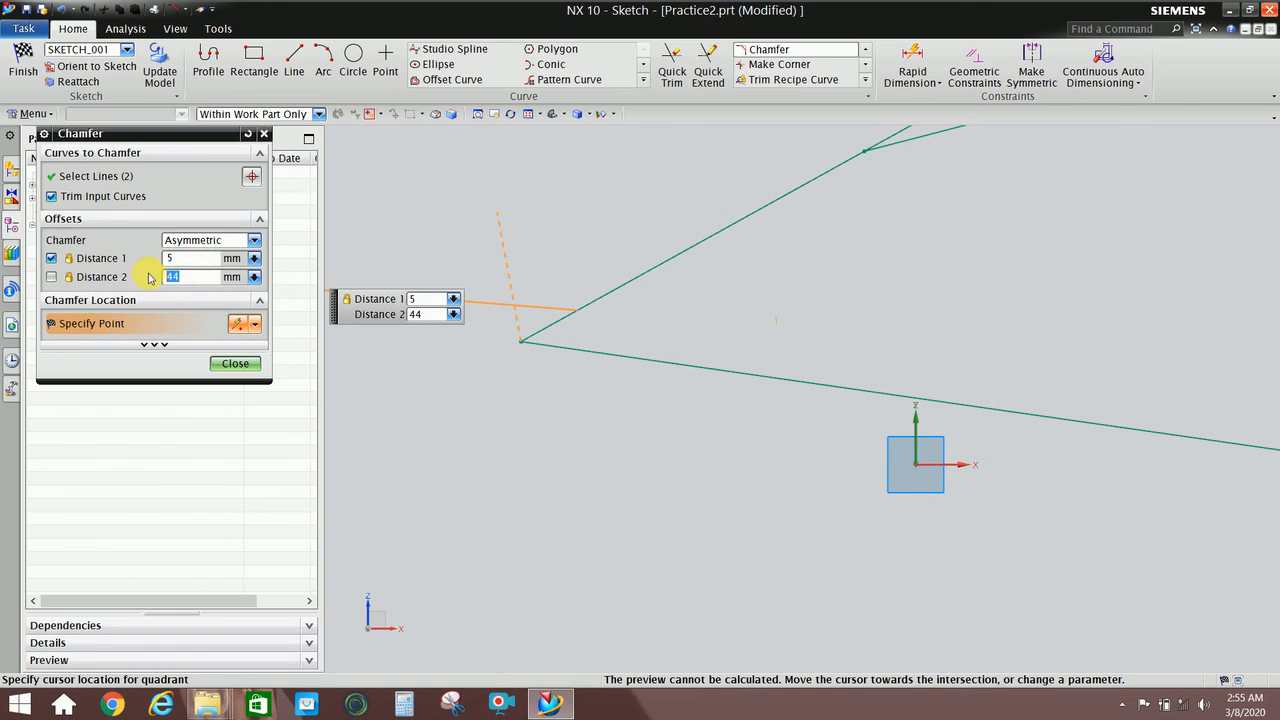
text(10)
click(482, 366)
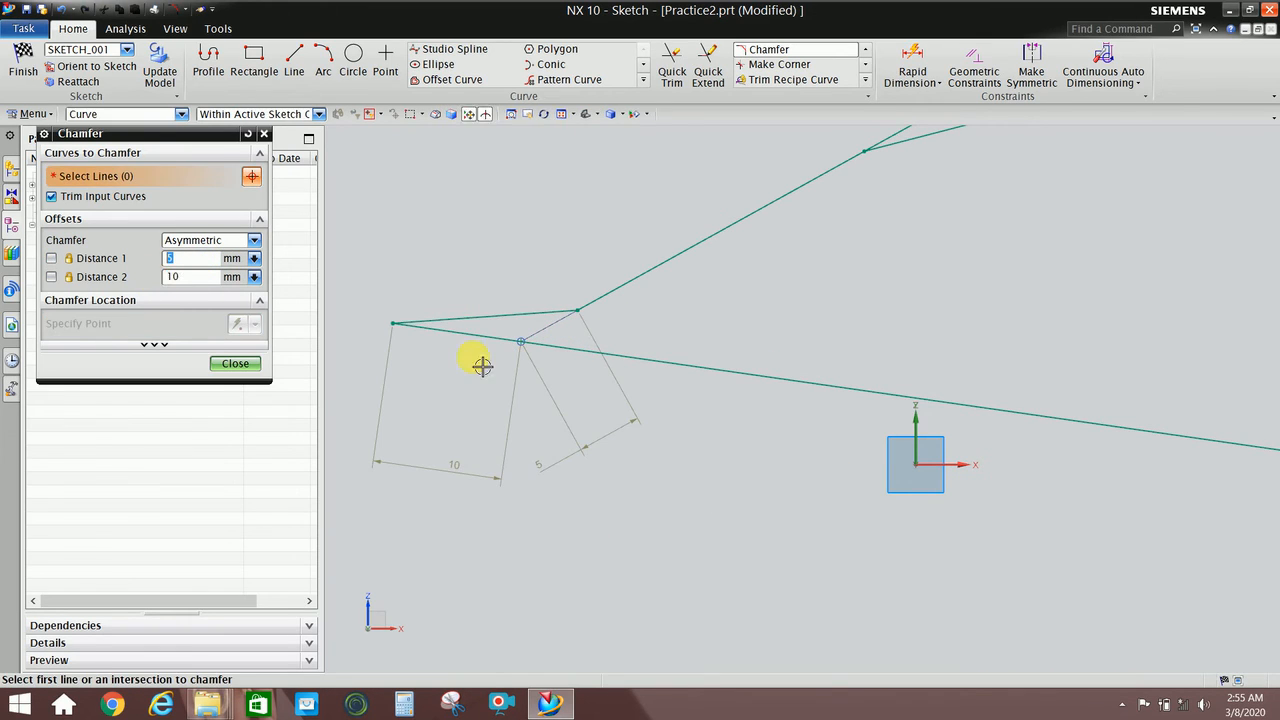
click(240, 365)
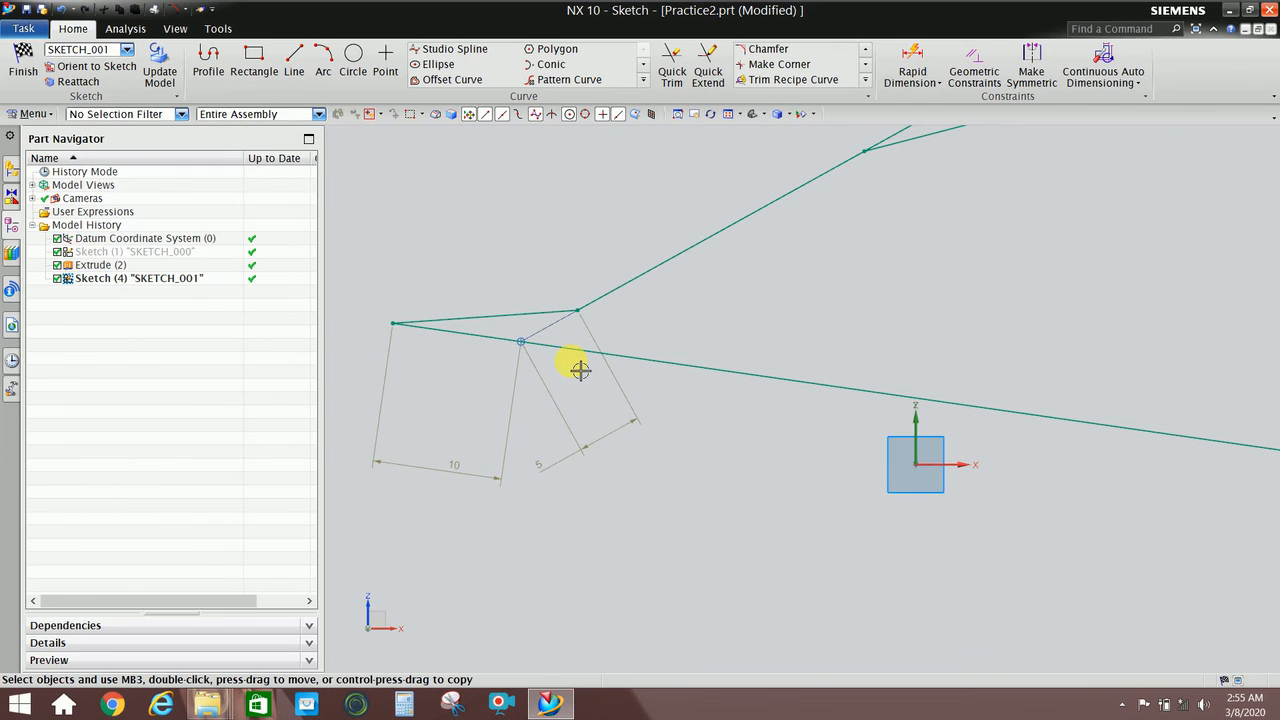
key(ctrl+z)
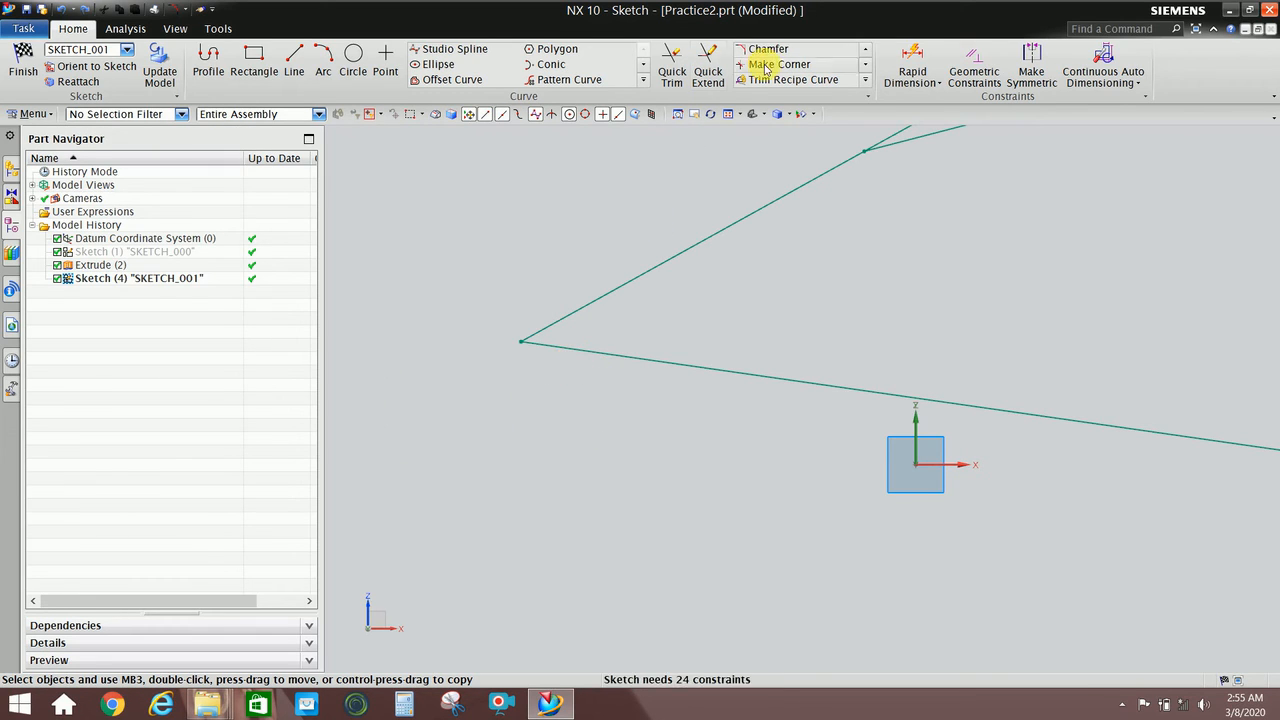
Chamfer the outline's left corner asymmetrically, 5 mm along the upper sloping line and 10 mm along the lower line
click(772, 52)
click(560, 322)
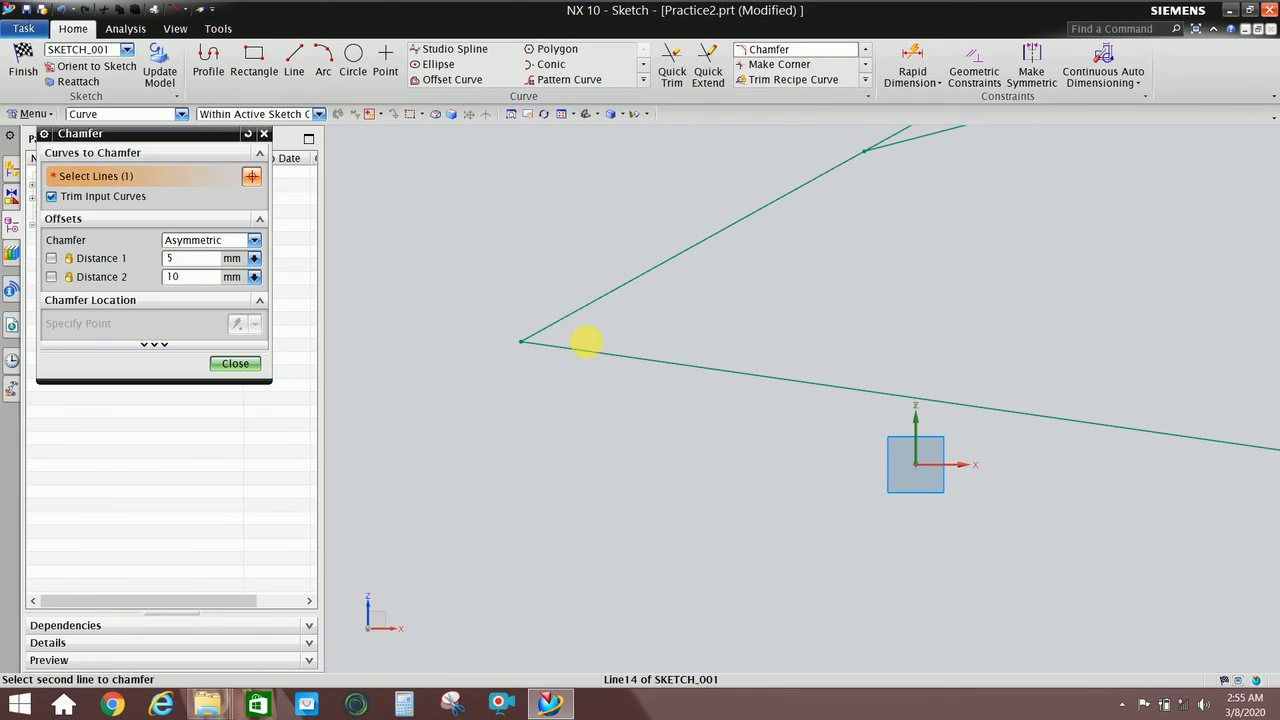
click(594, 352)
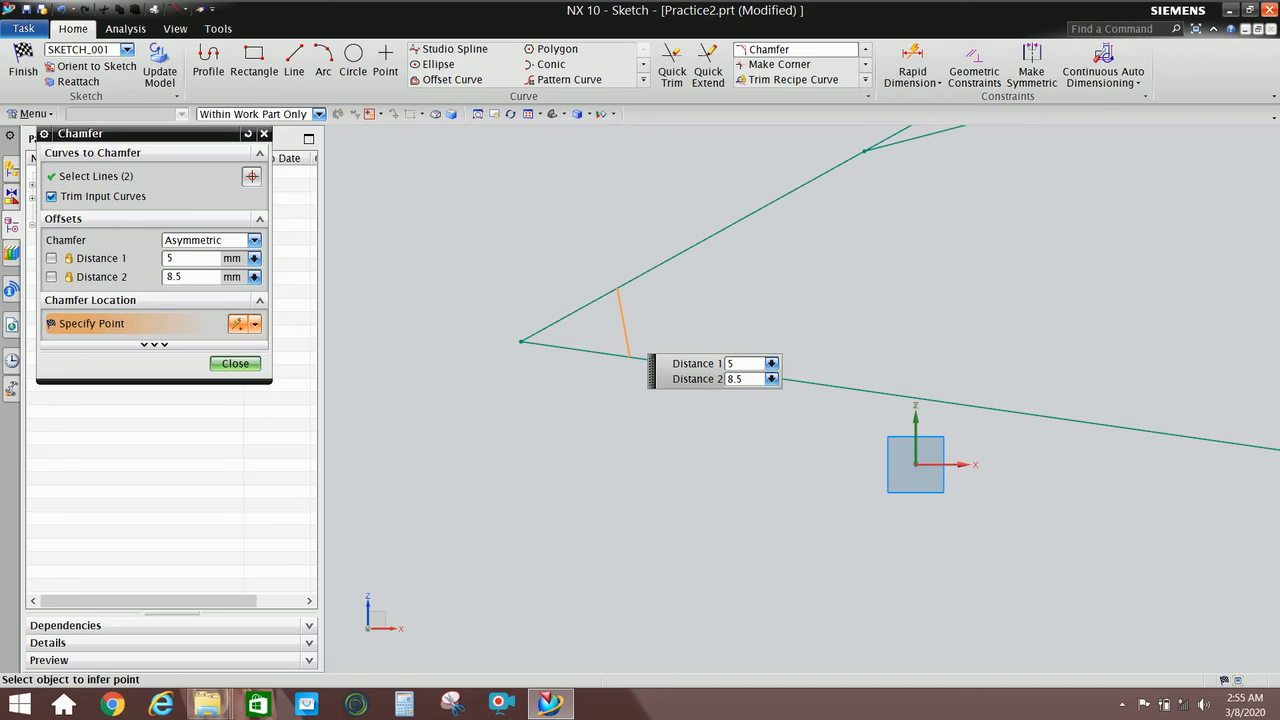
key(Return)
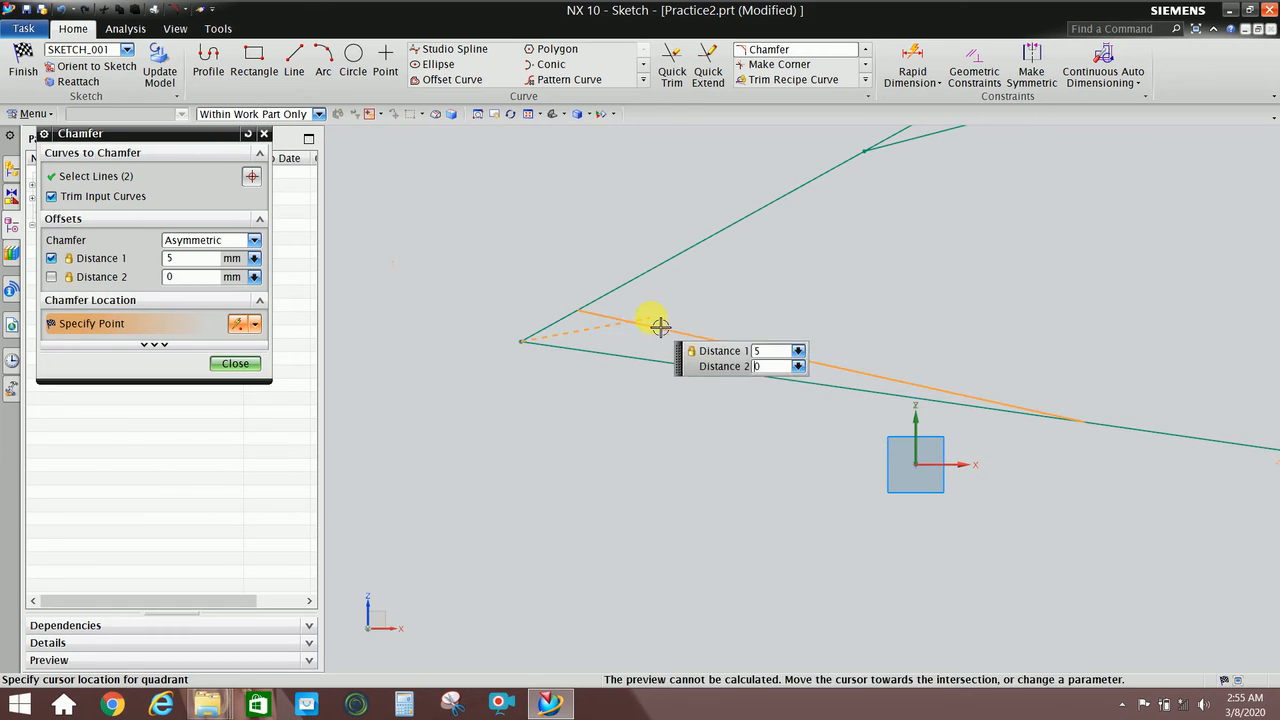
double_click(172, 277)
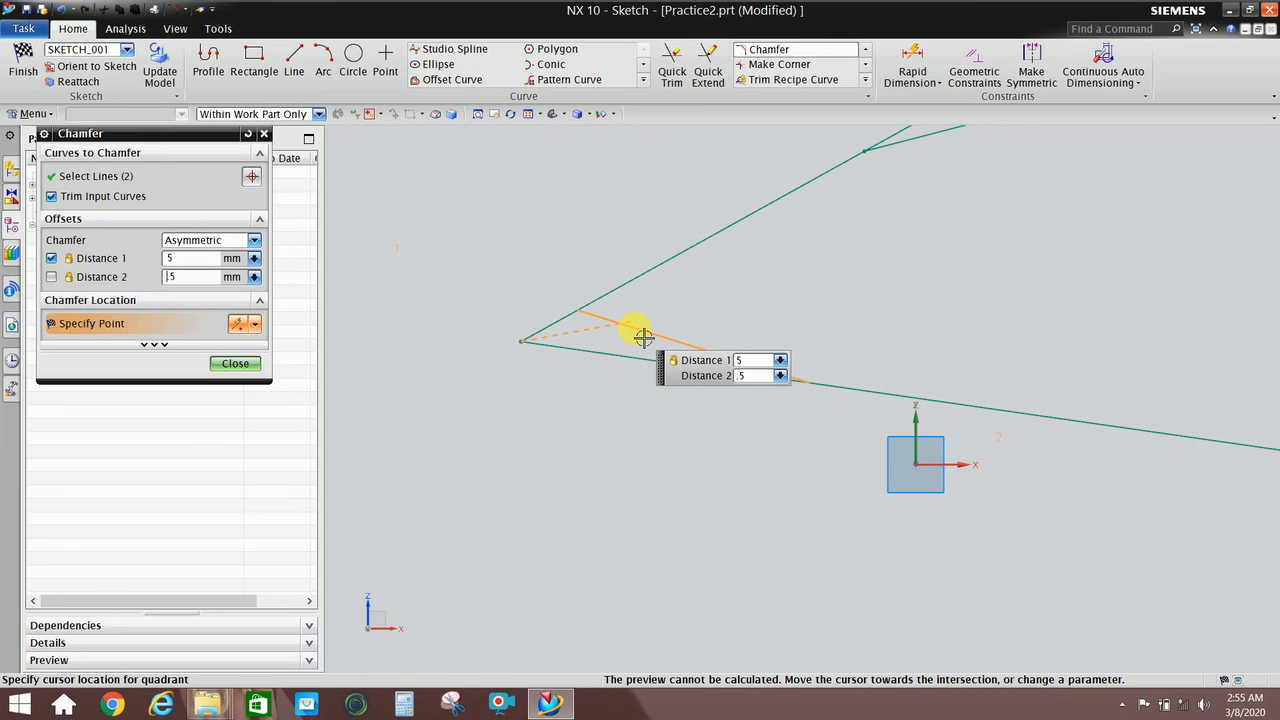
click(643, 338)
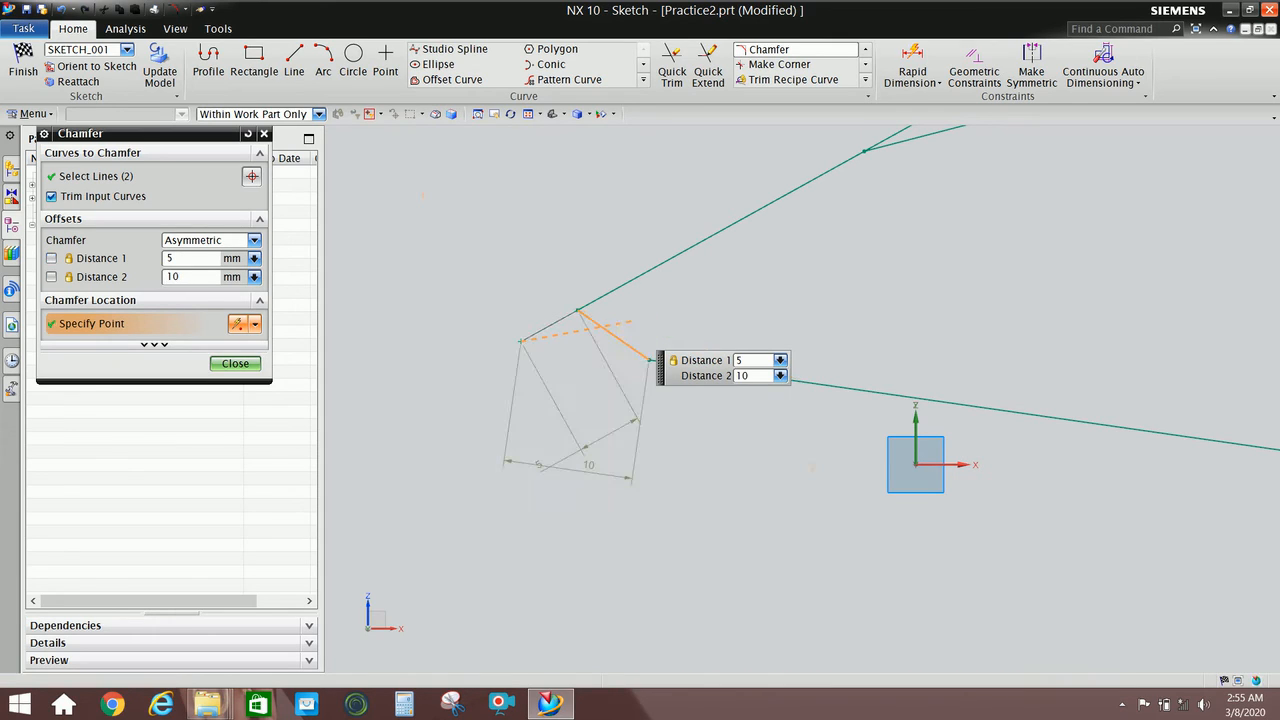
scroll(690, 343, up, 2)
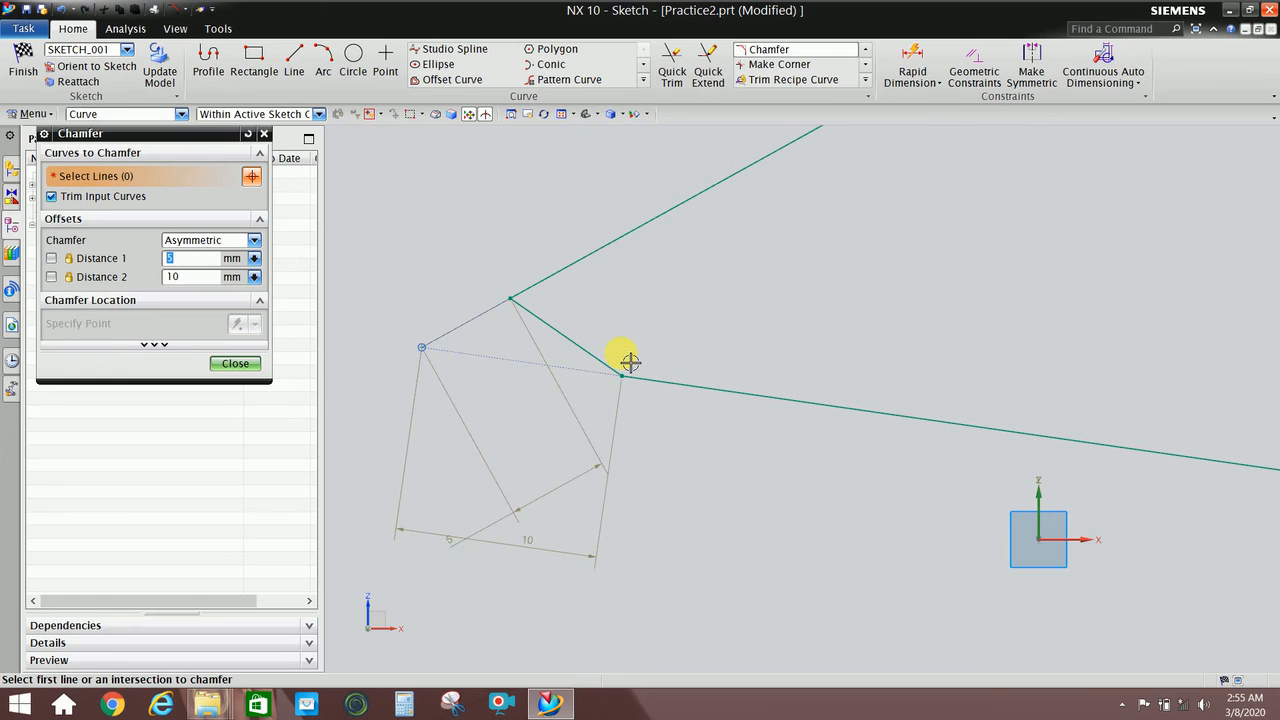
scroll(622, 354, down, 1)
click(235, 364)
Move the asymmetric chamfer's 5 mm dimension above the corner and its 10 mm dimension close beneath the lower line
scroll(560, 380, up, 1)
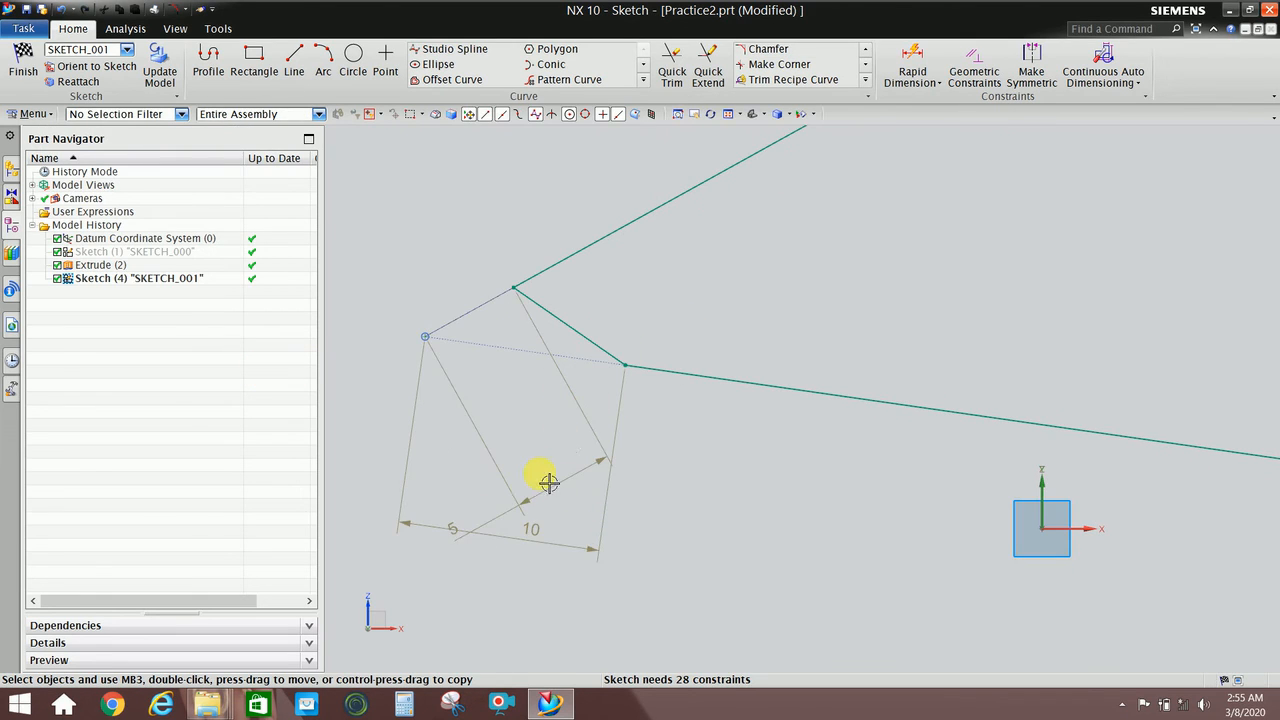
drag(534, 497, 538, 212)
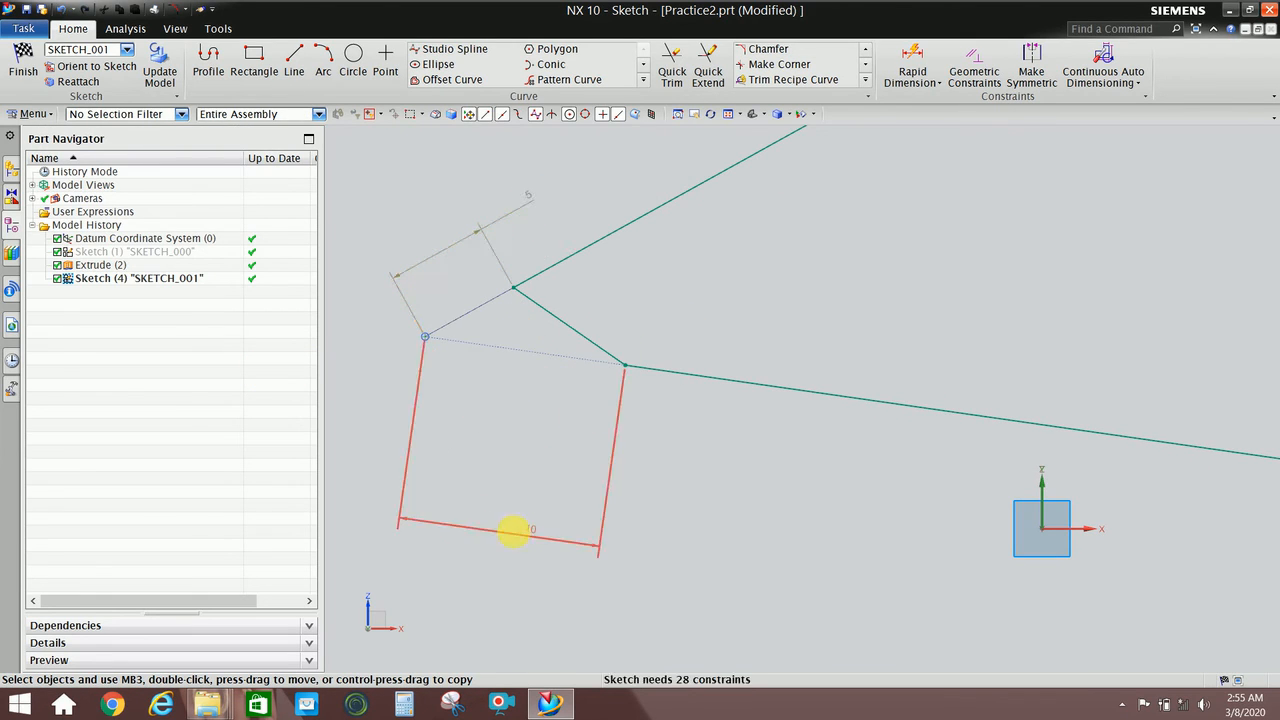
drag(500, 530, 480, 377)
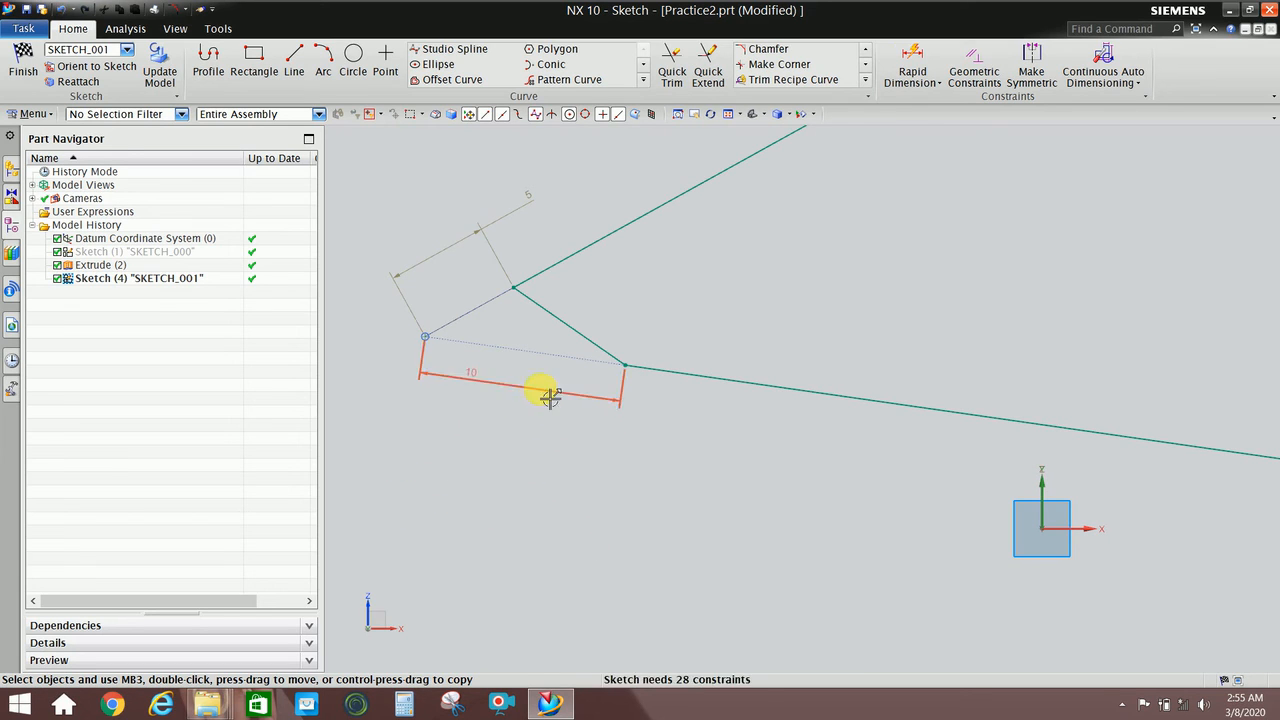
scroll(530, 383, down, 4)
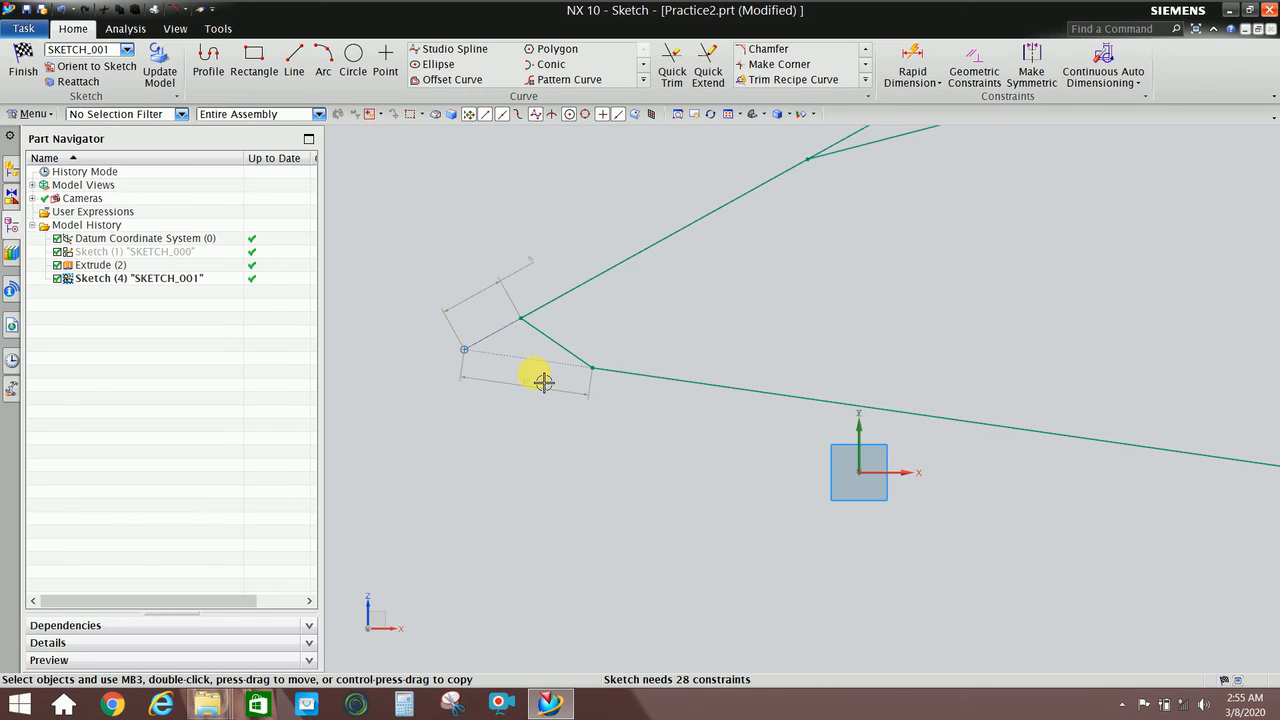
scroll(614, 363, down, 2)
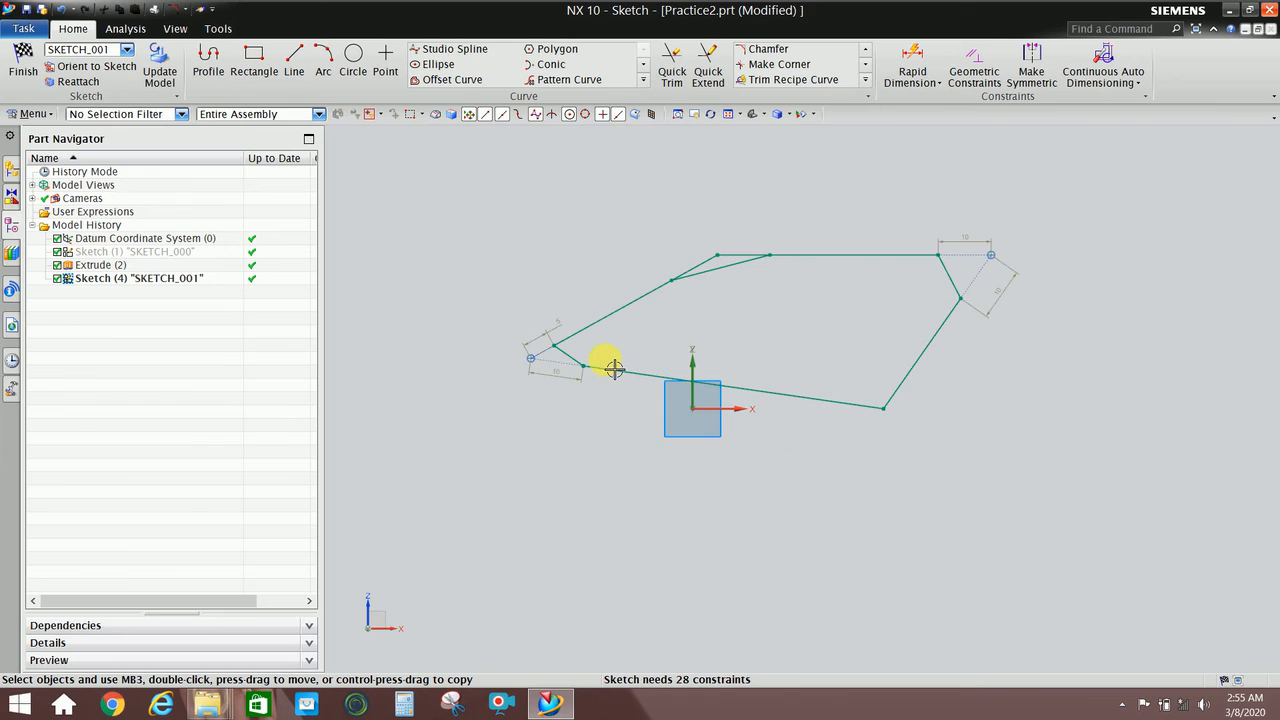
click(866, 84)
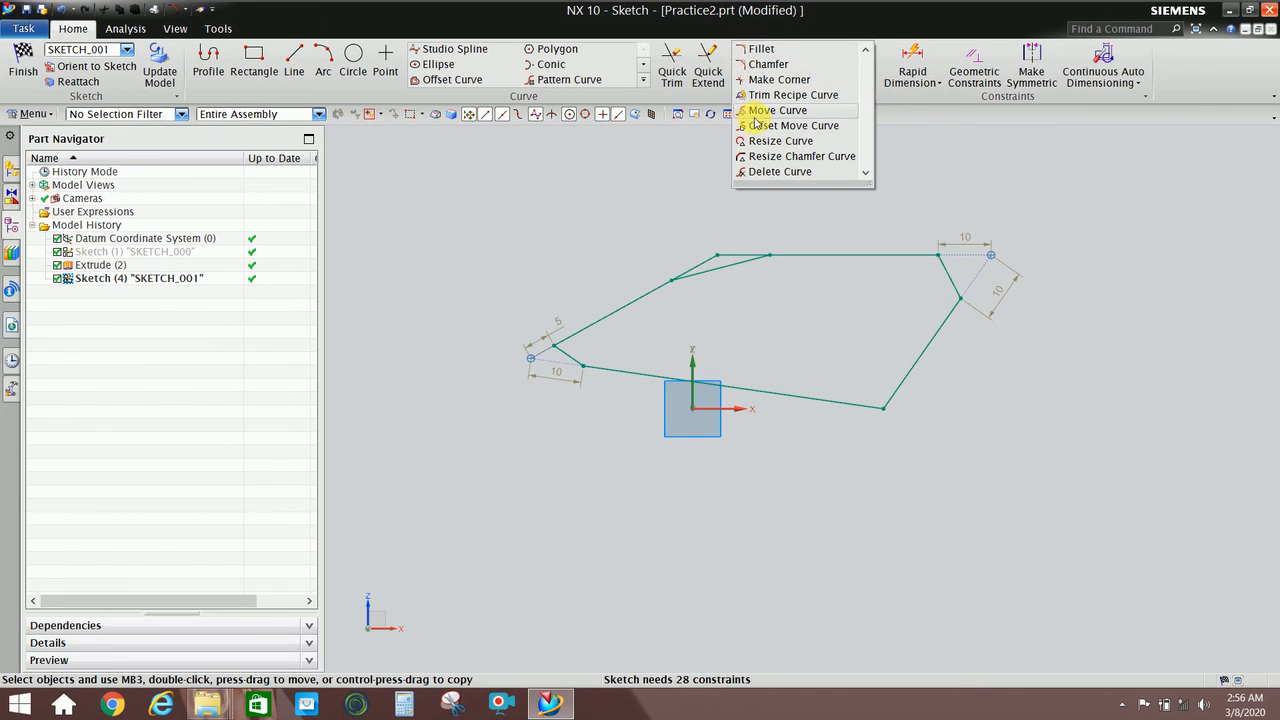
click(447, 202)
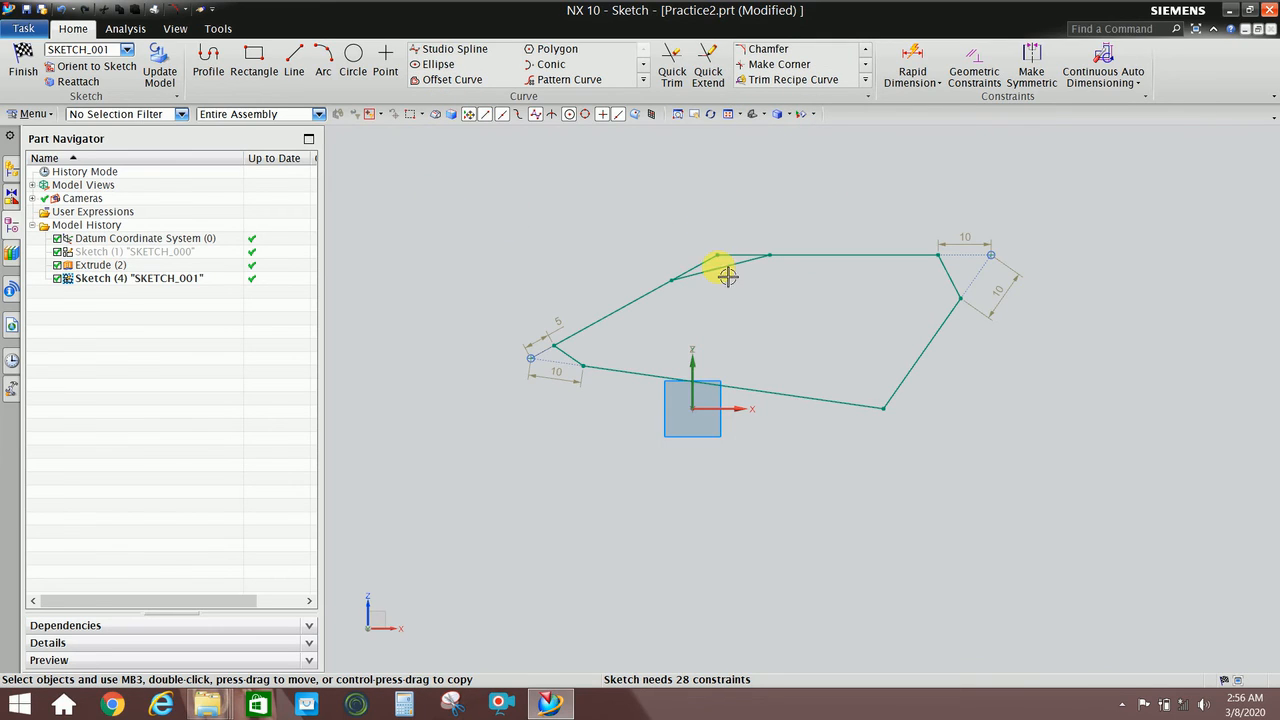
Use Quick Trim to remove the leftover line segments outside the untrimmed chamfer at the upper-left corner, leaving the command
scroll(727, 276, down, 2)
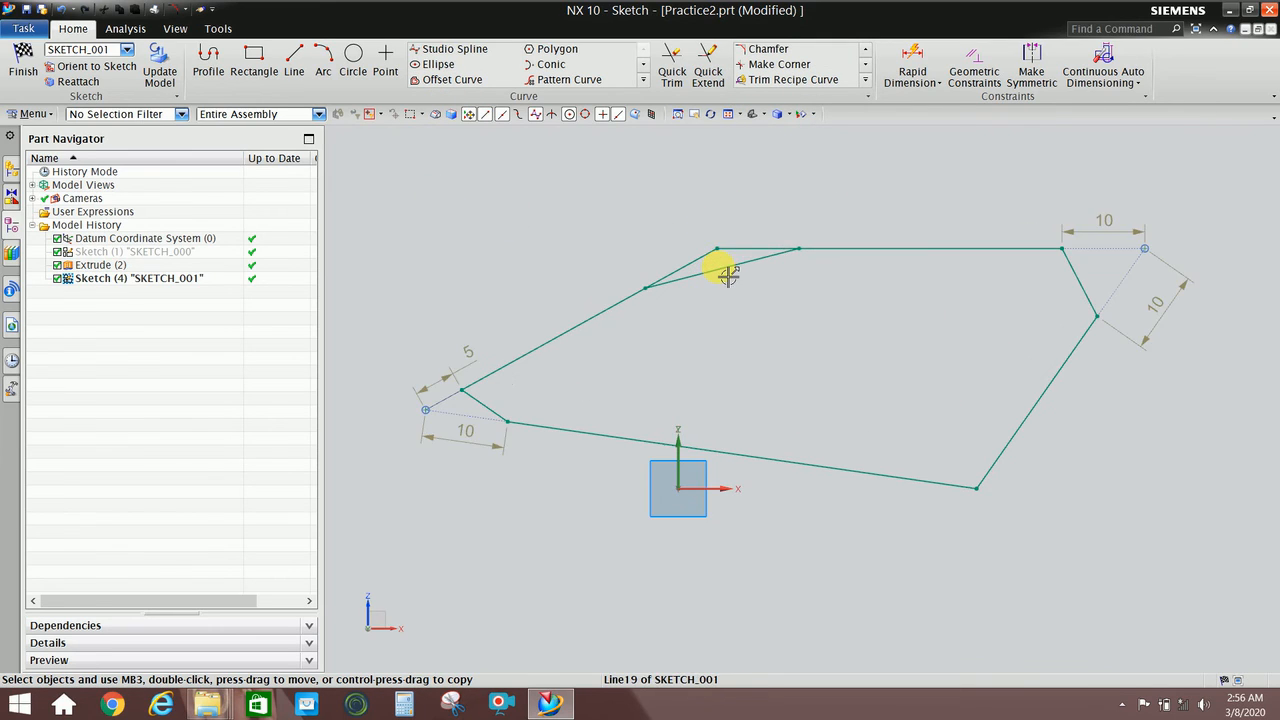
click(672, 68)
click(737, 249)
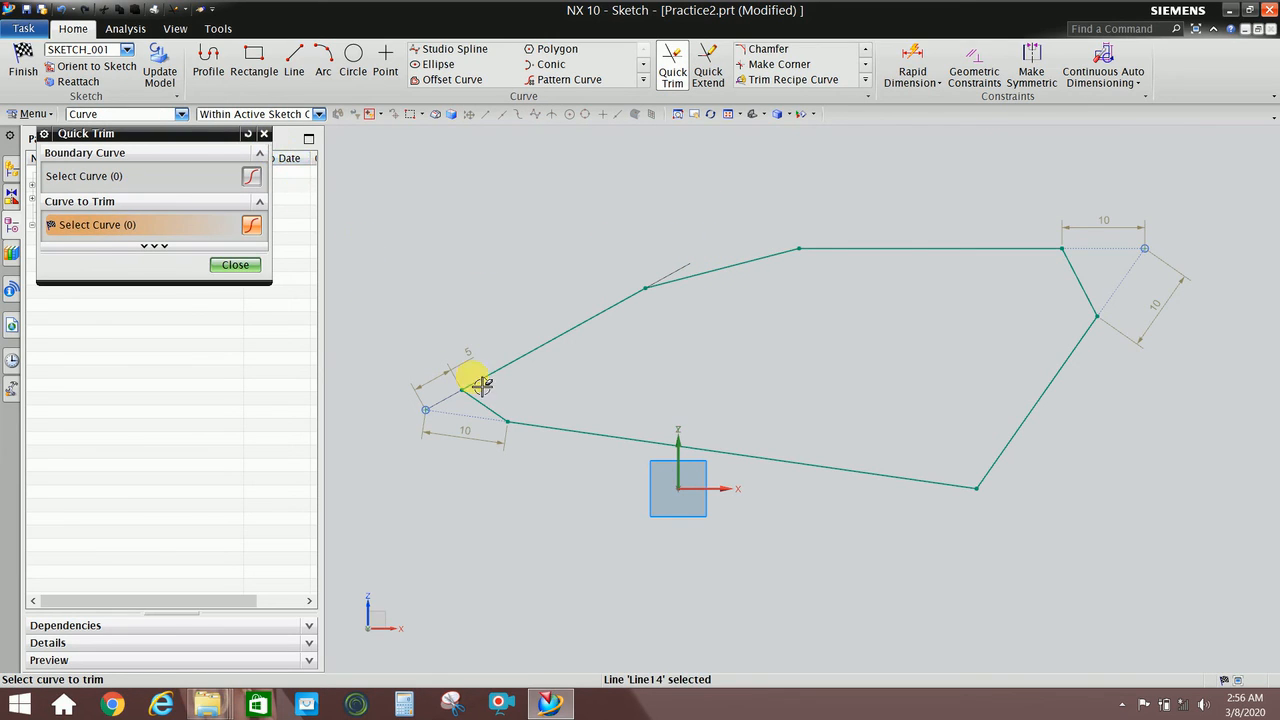
click(240, 265)
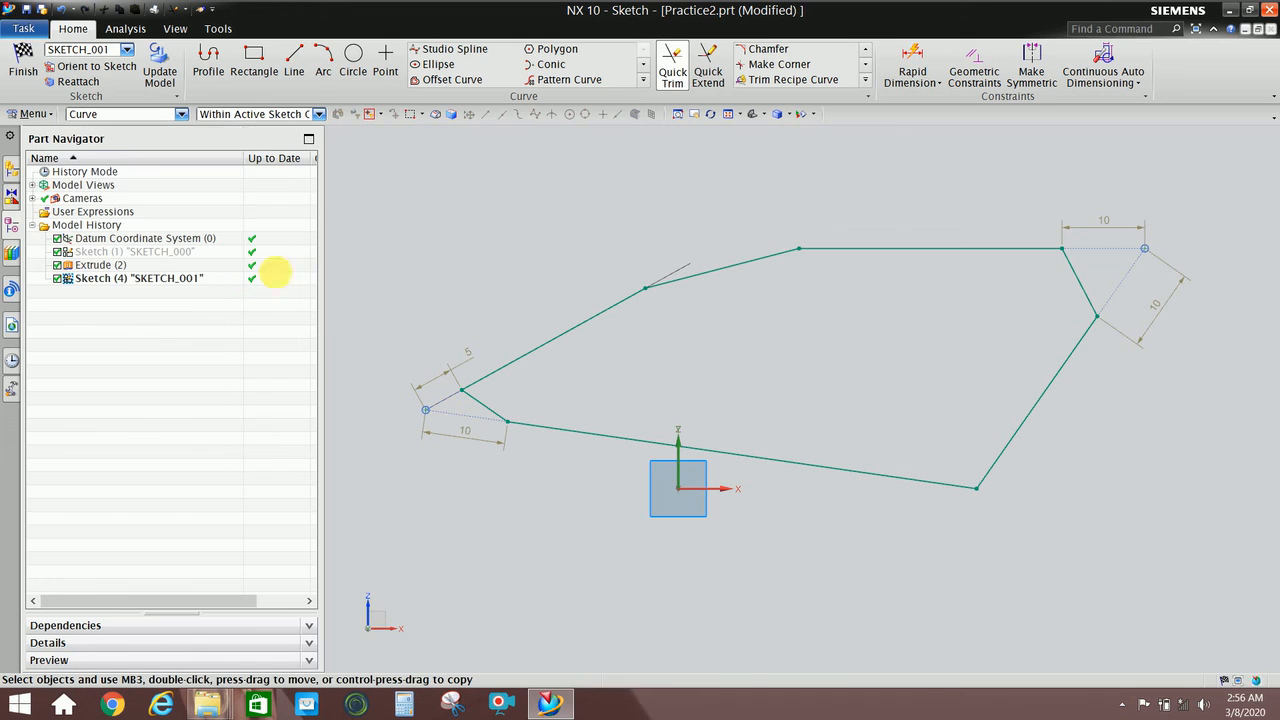
scroll(760, 252, down, 2)
right_click(745, 215)
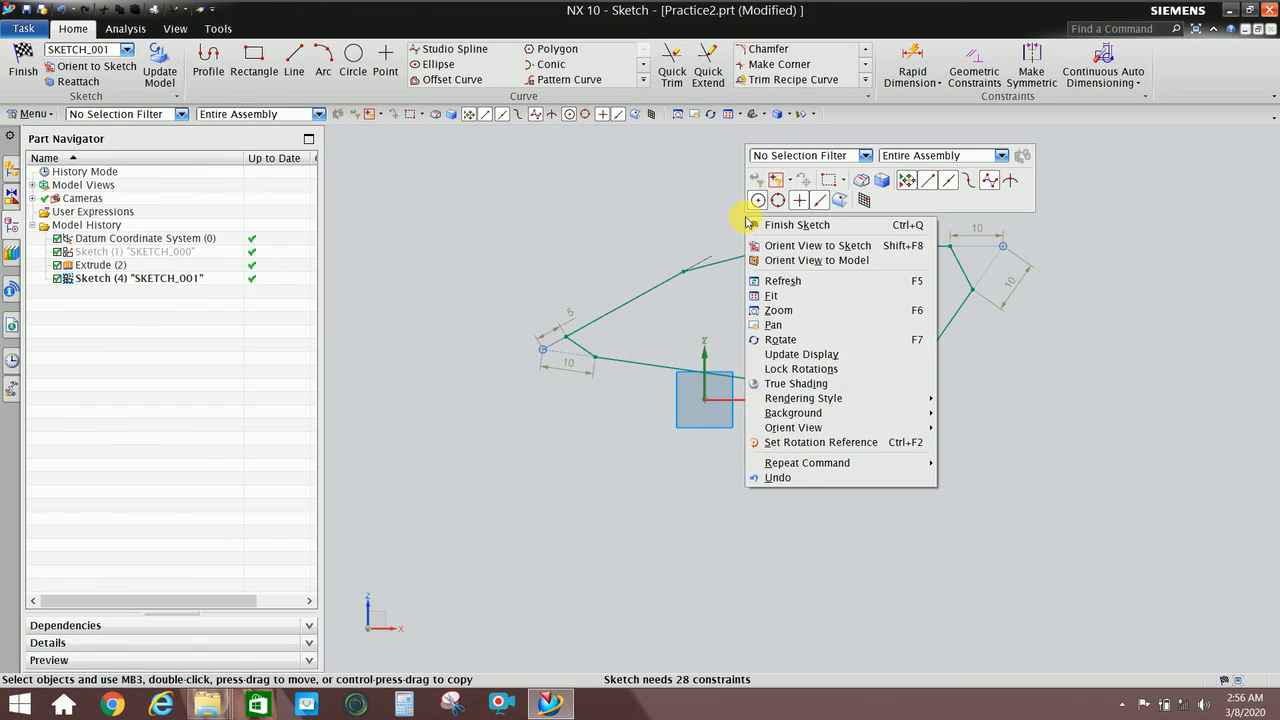
click(701, 209)
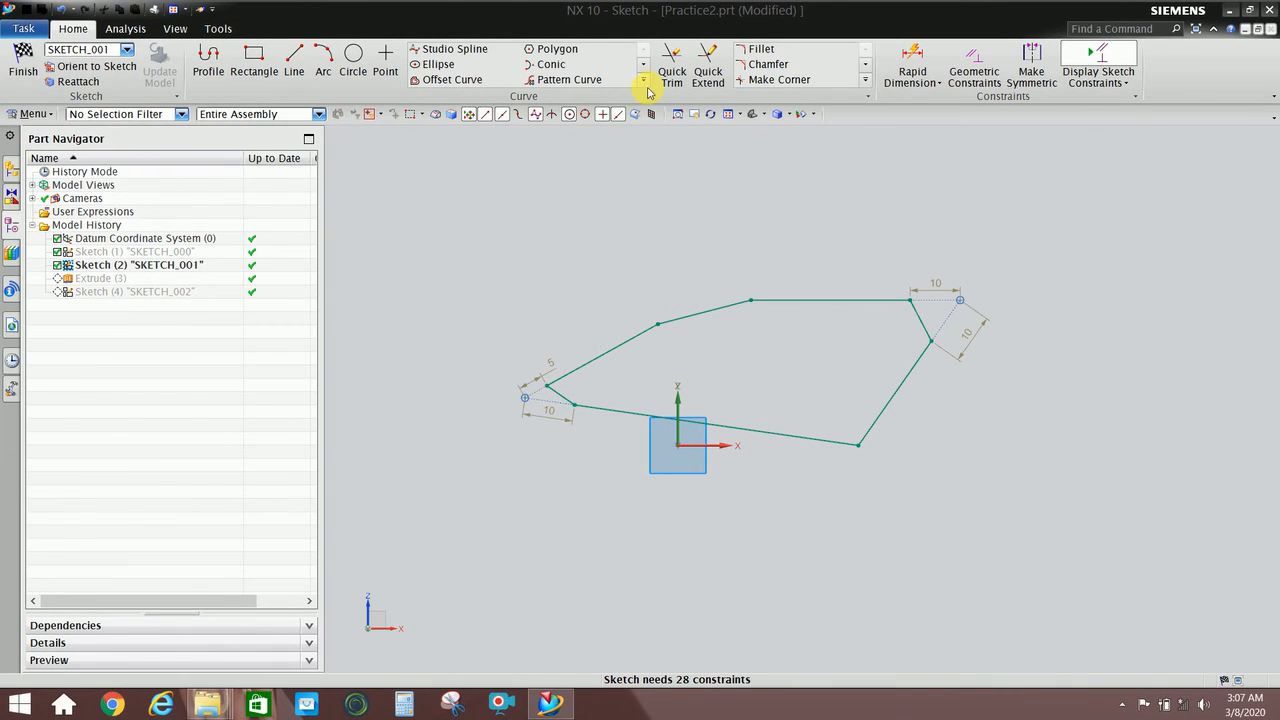
Draw a six-sided polygon above the outline's left end, with an inscribed radius of about 12 mm and a rotation of about 306 degrees
click(644, 82)
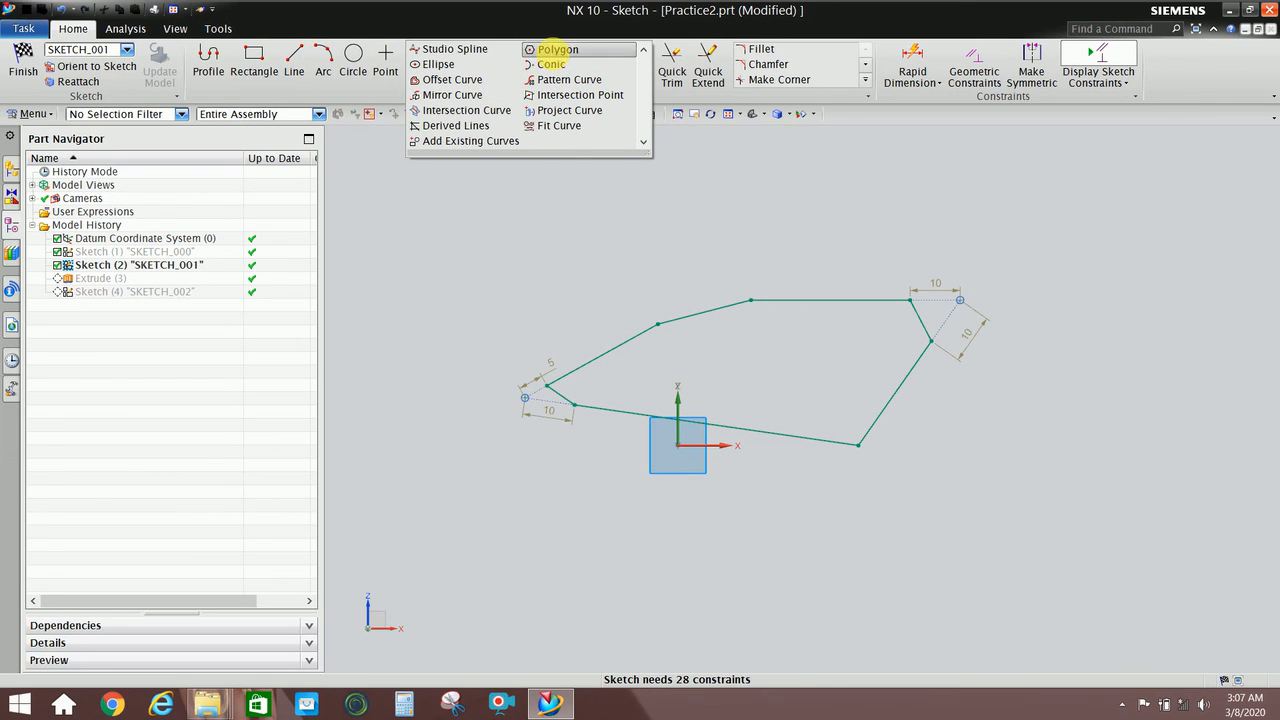
click(557, 49)
click(512, 205)
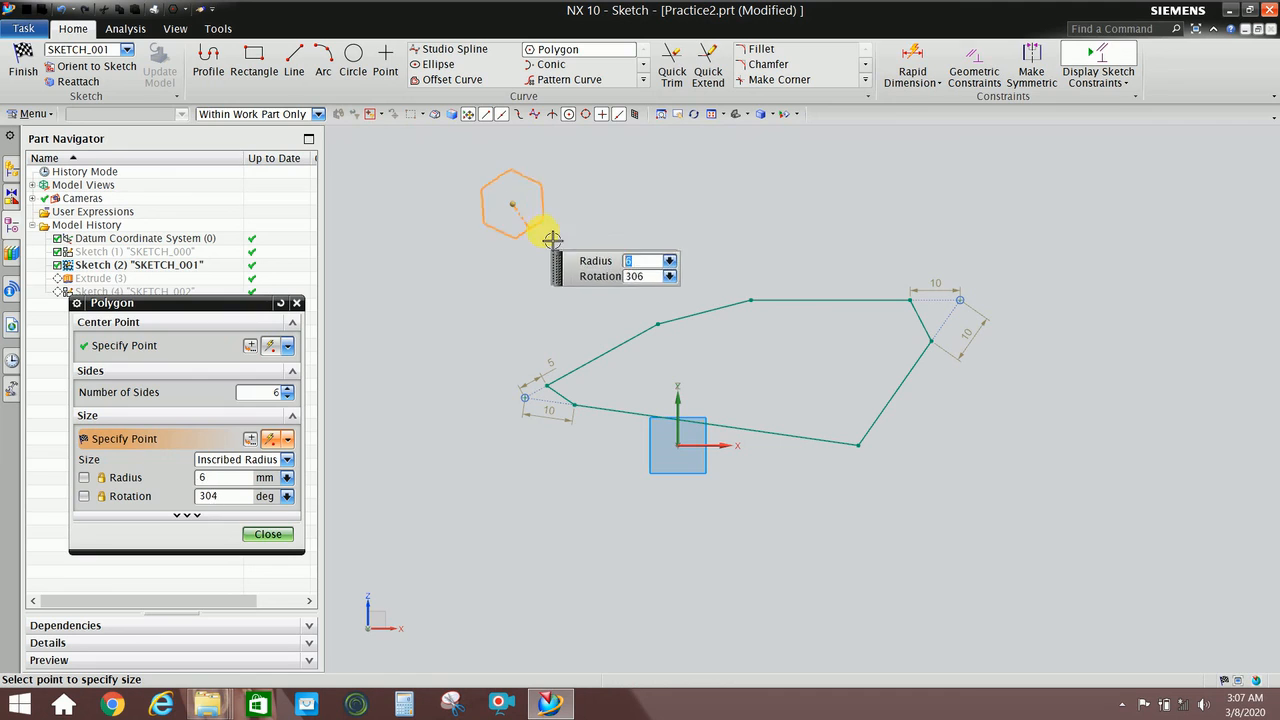
click(546, 251)
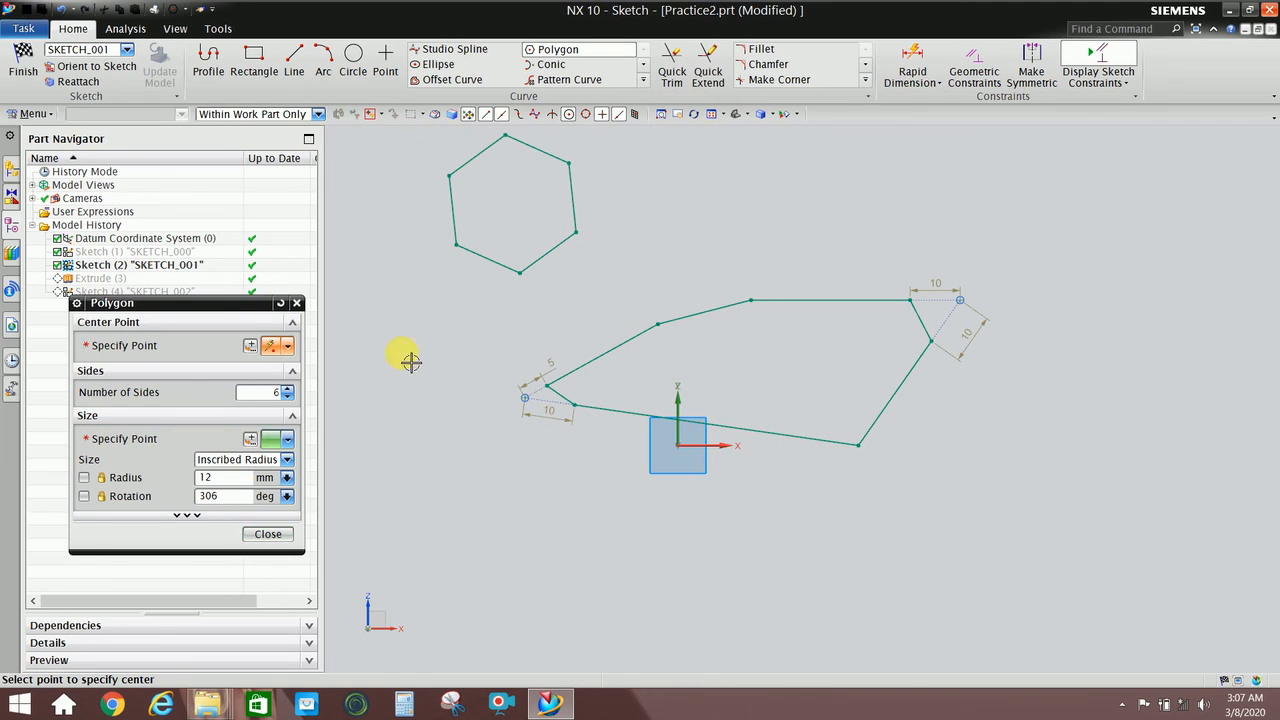
click(267, 533)
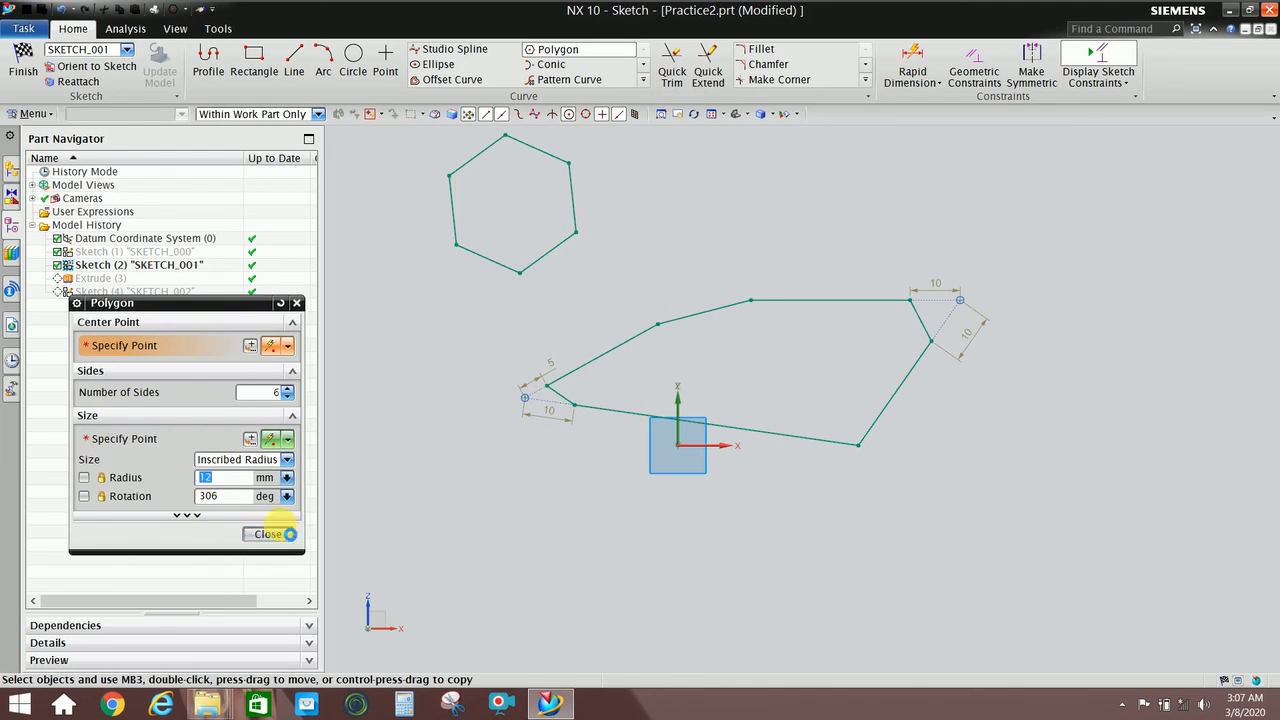
Draw a conic beside the outline's right end with its control point below the outline and a rho value of 0.5
click(550, 66)
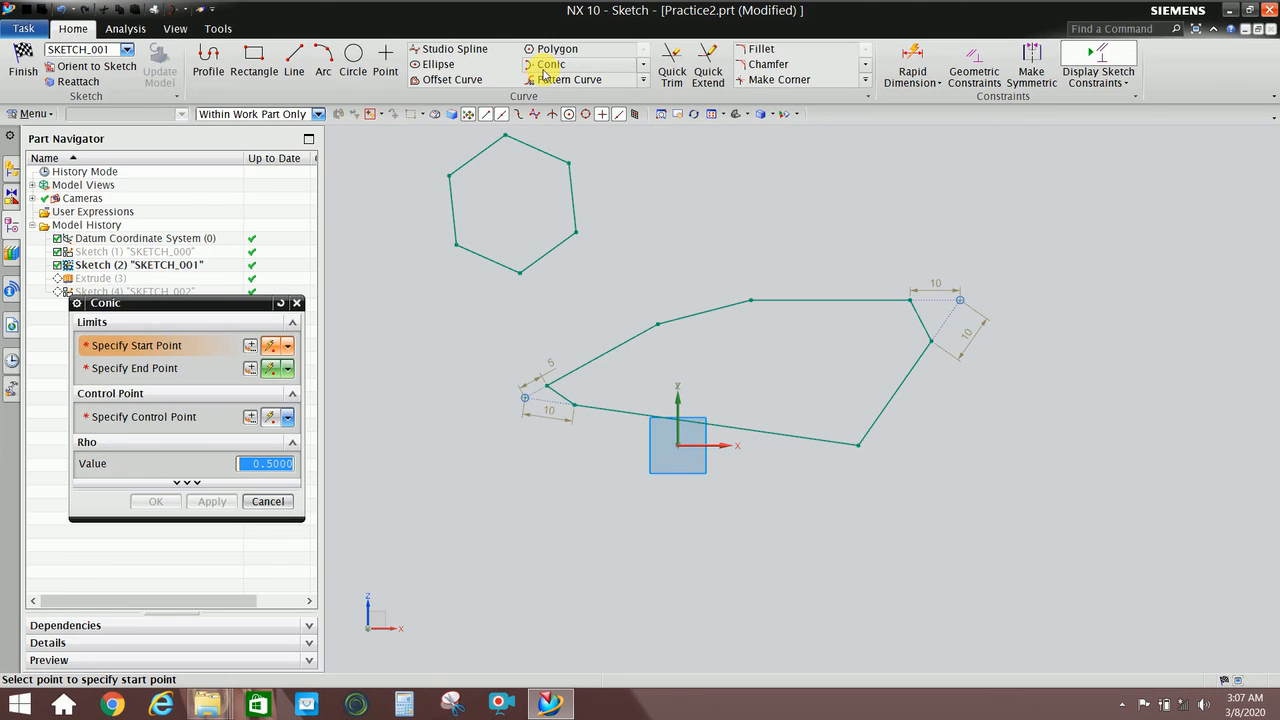
click(1026, 209)
click(1118, 323)
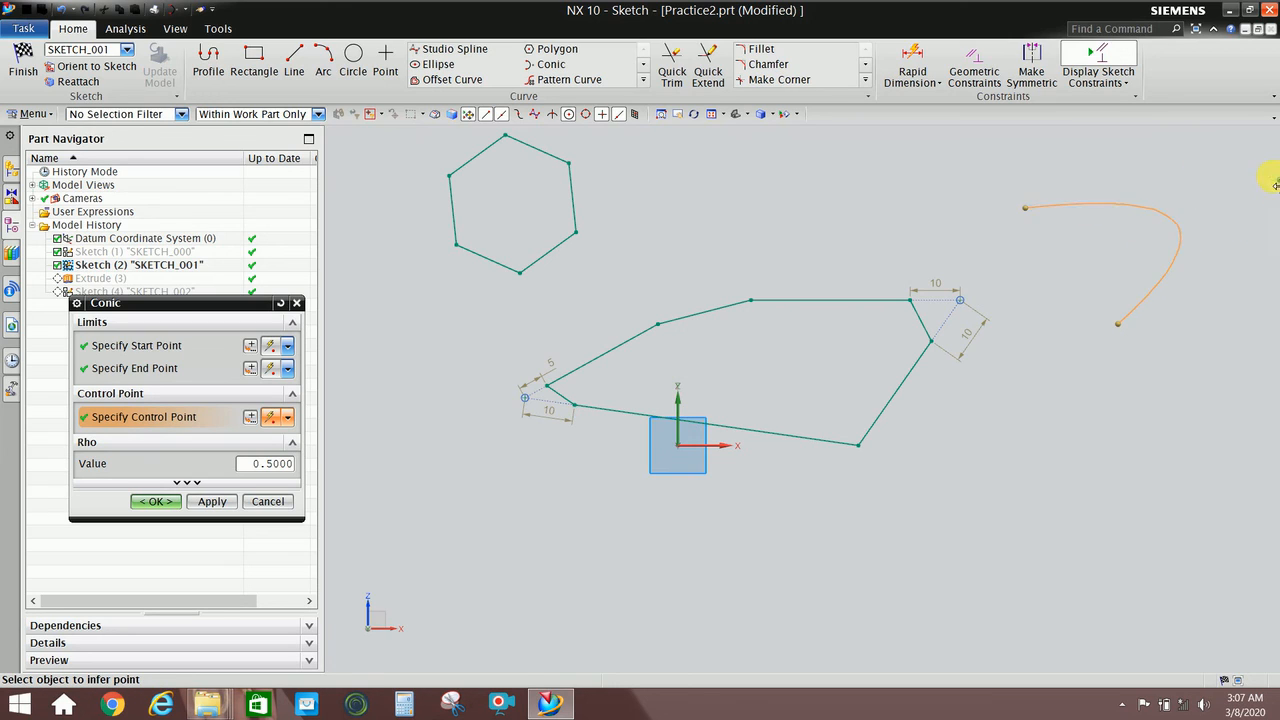
click(963, 545)
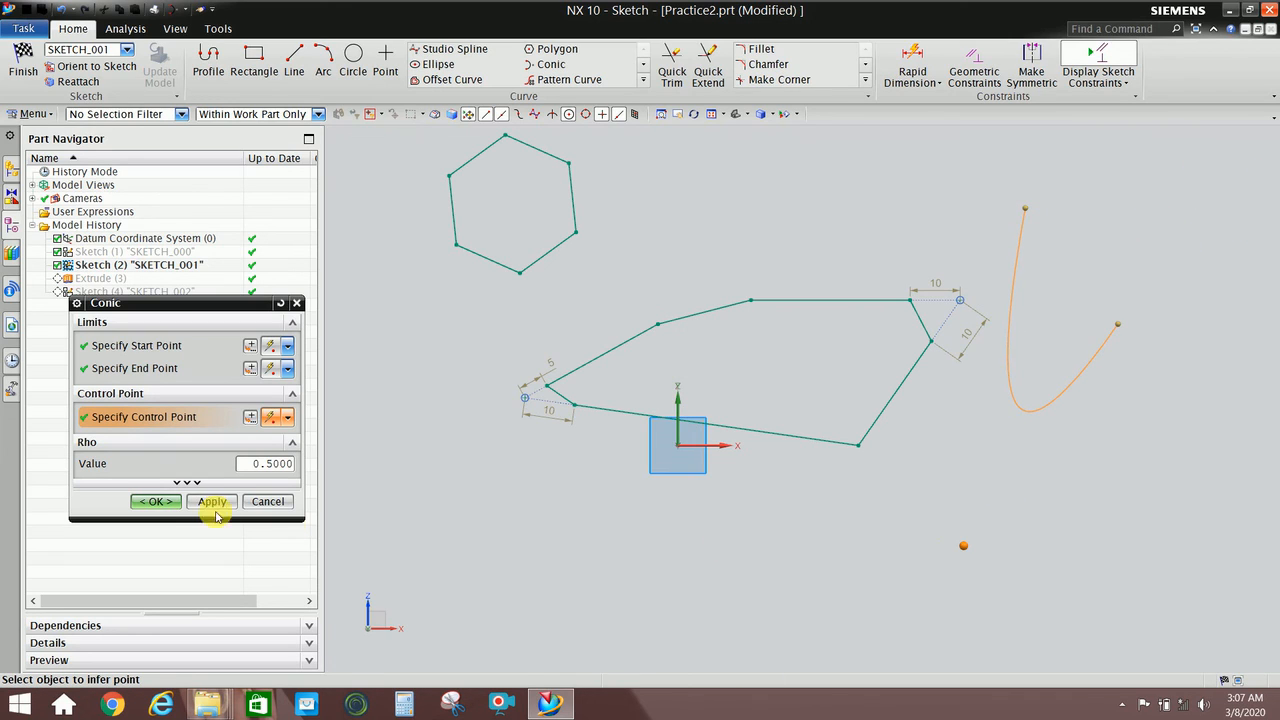
click(155, 502)
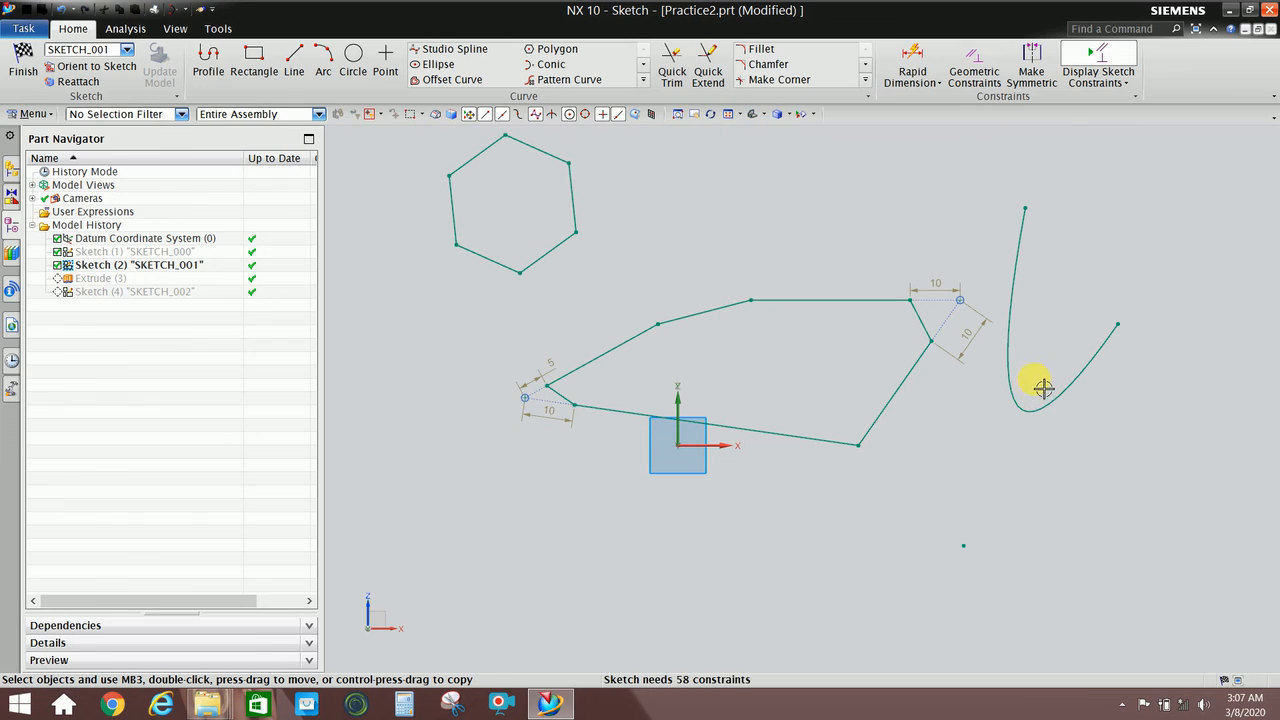
scroll(1055, 370, down, 1)
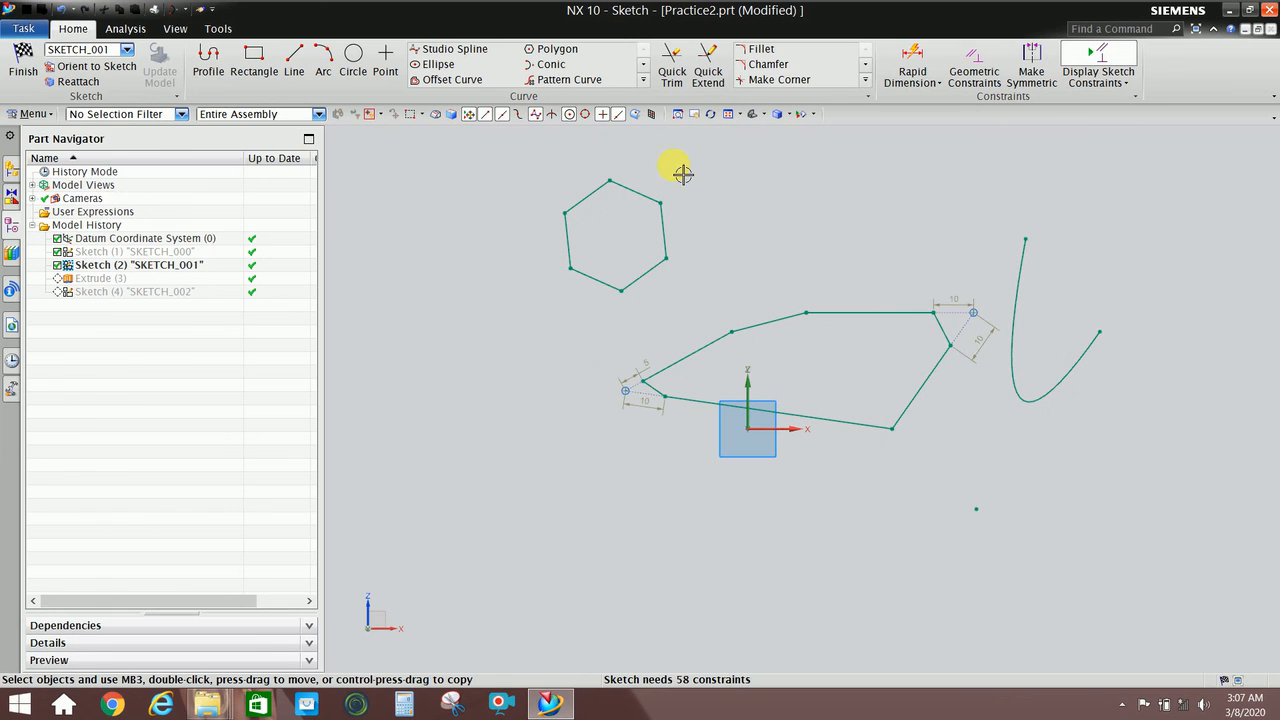
click(643, 79)
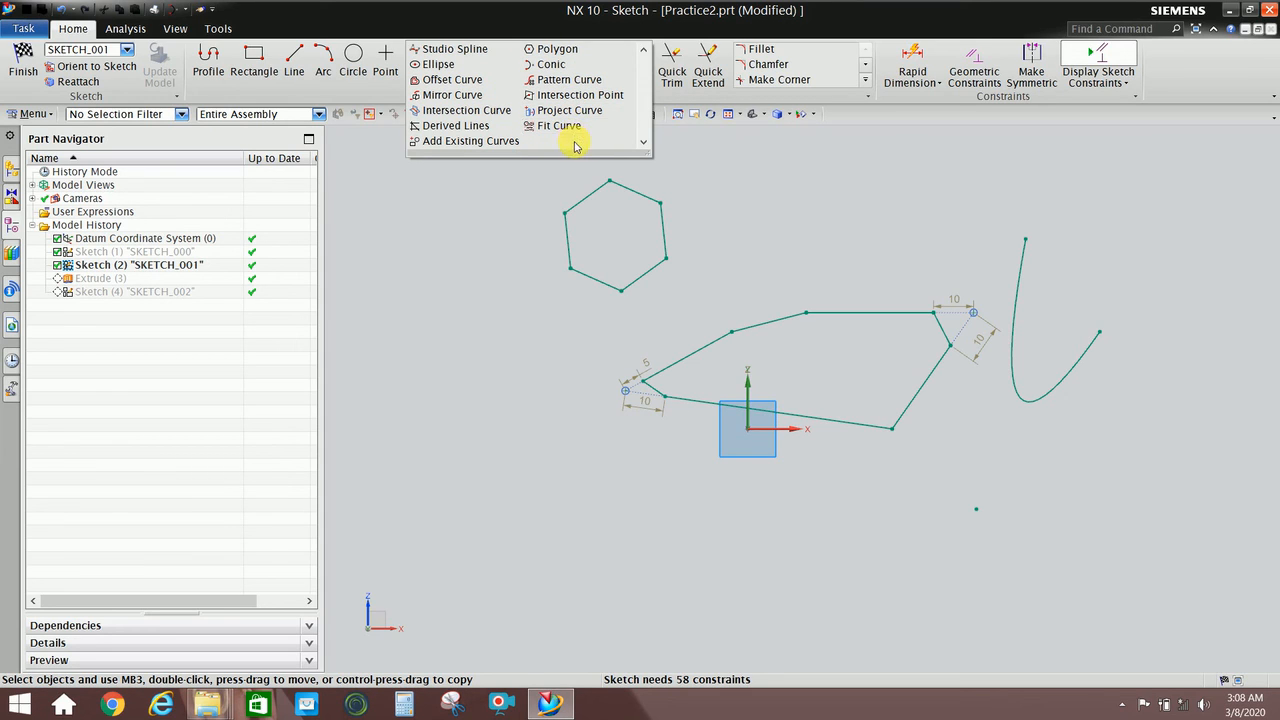
click(867, 82)
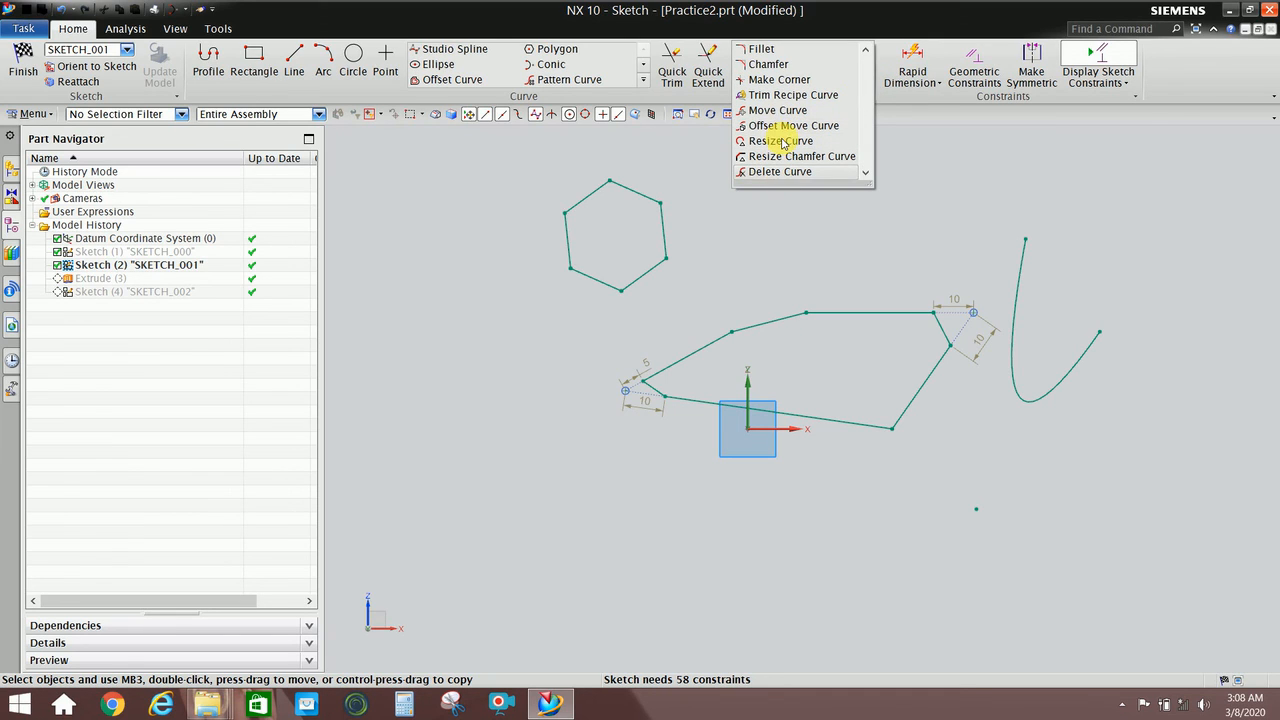
click(643, 79)
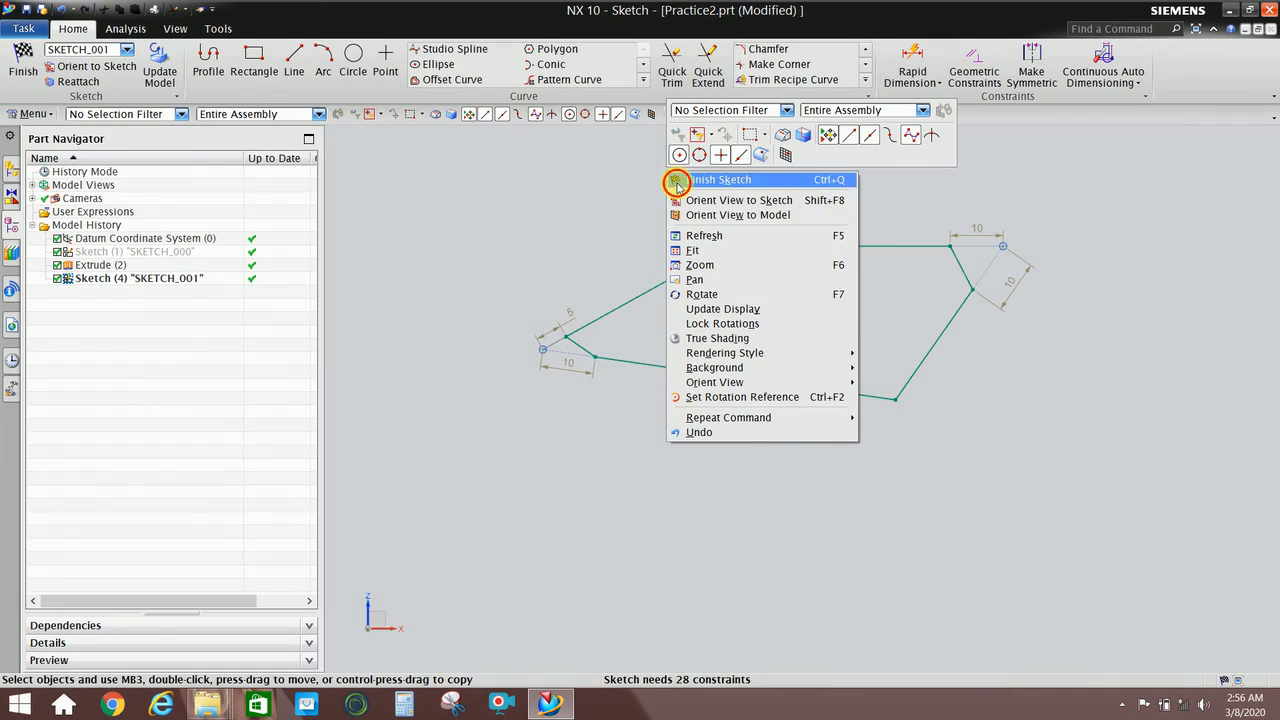
Finish the sketch and delete the Extrude (2) feature from the model history
click(676, 182)
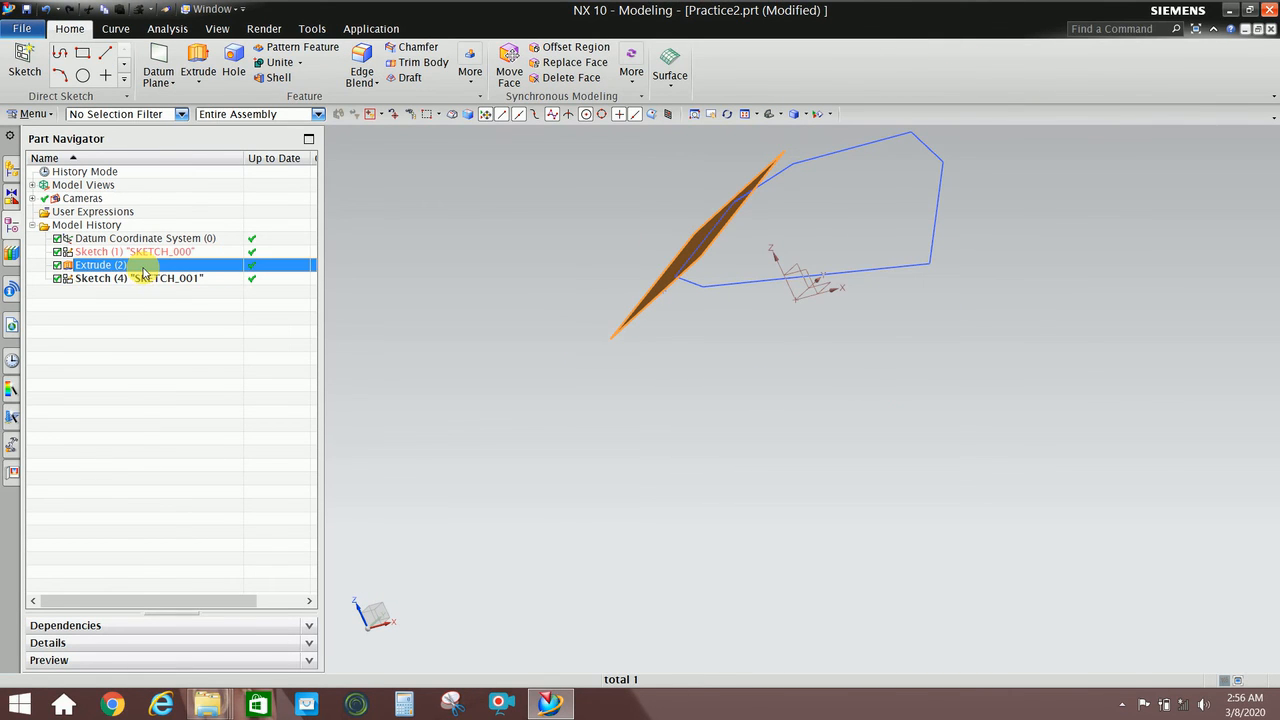
right_click(145, 266)
click(257, 251)
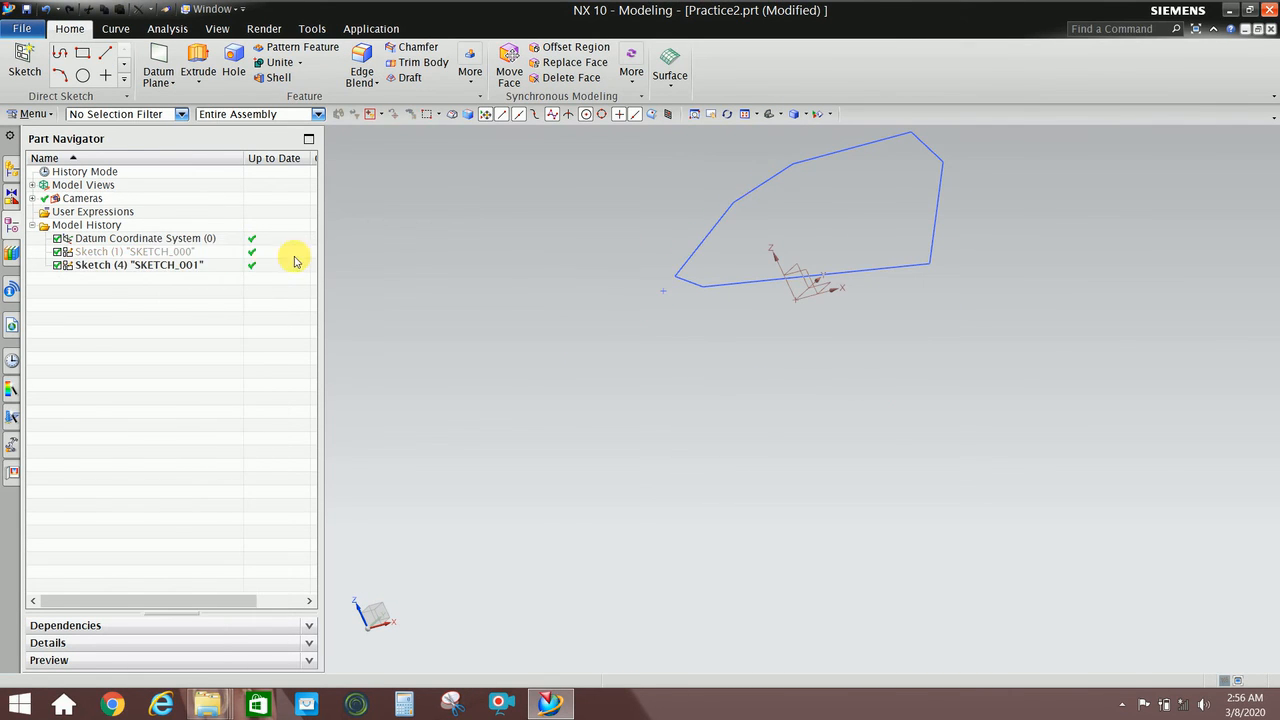
Start an Extrude using the whole chamfered outline as its section, selected with the Connected Curves rule
mouse_move(730, 330)
middle_down()
mouse_move(766, 349)
mouse_move(786, 268)
mouse_move(826, 289)
mouse_move(817, 303)
mouse_move(805, 287)
middle_up()
scroll(637, 298, up, 3)
scroll(773, 336, down, 2)
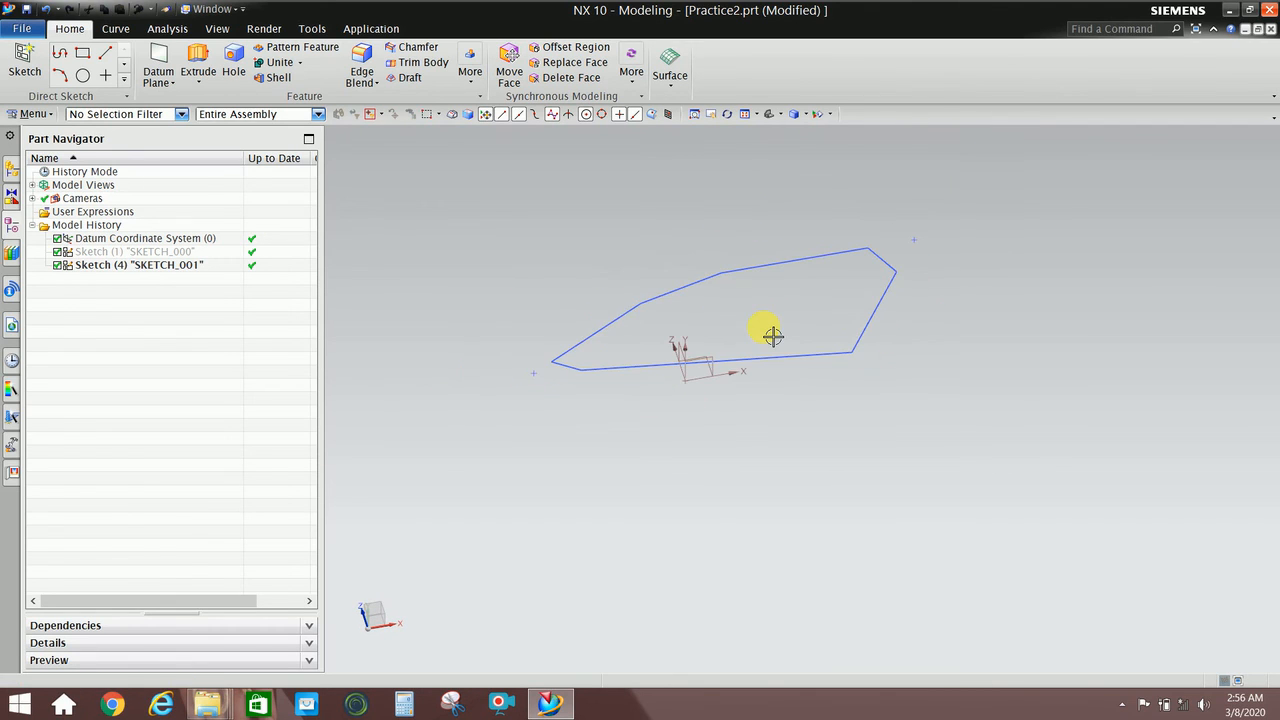
click(196, 56)
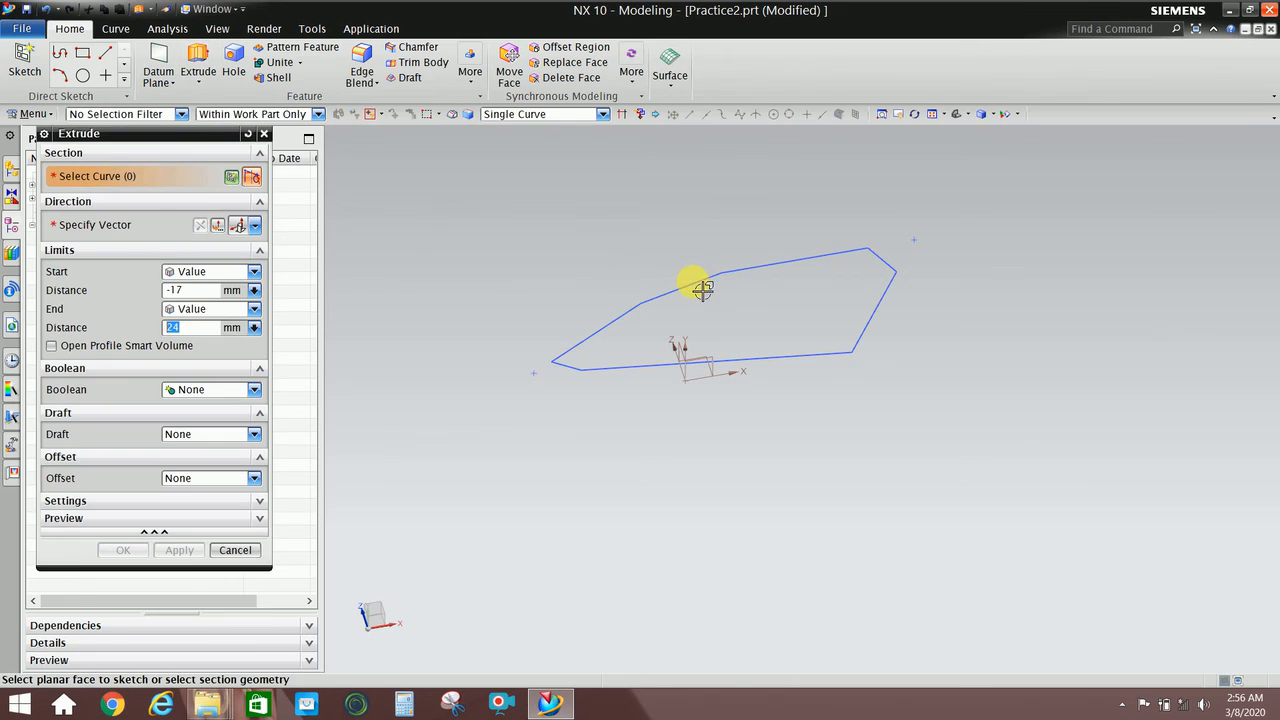
click(691, 294)
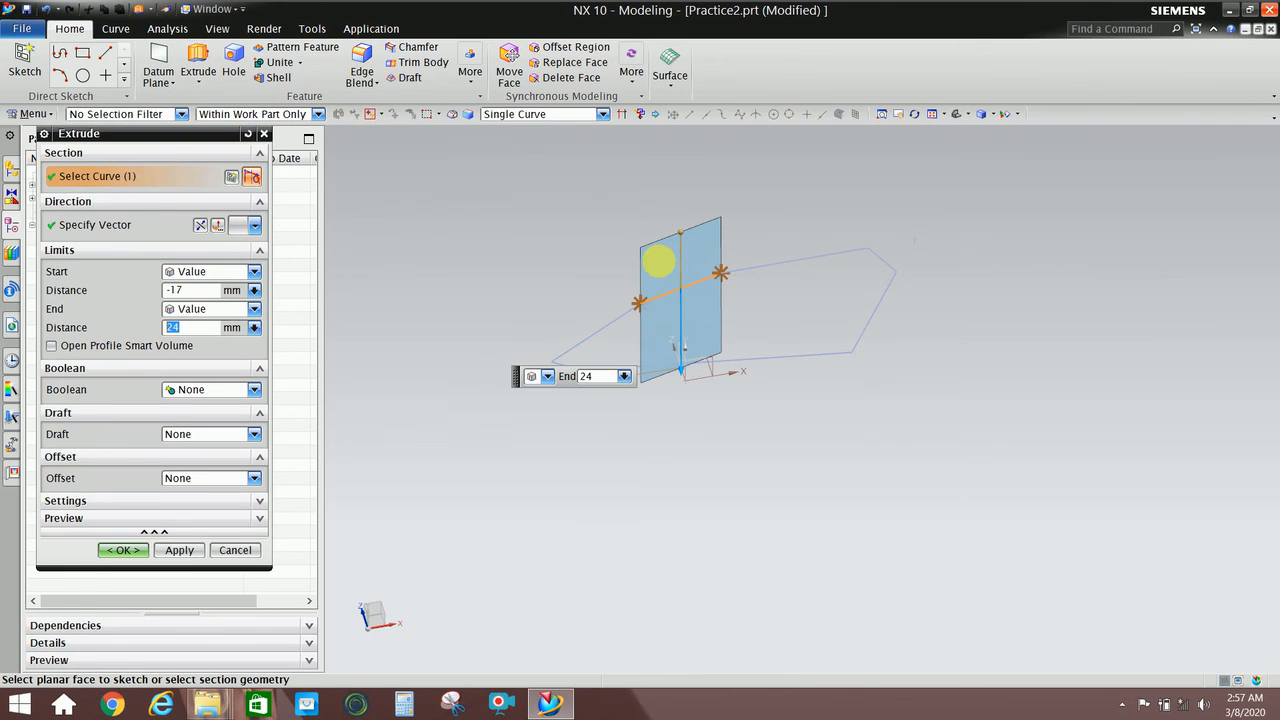
click(551, 114)
click(548, 140)
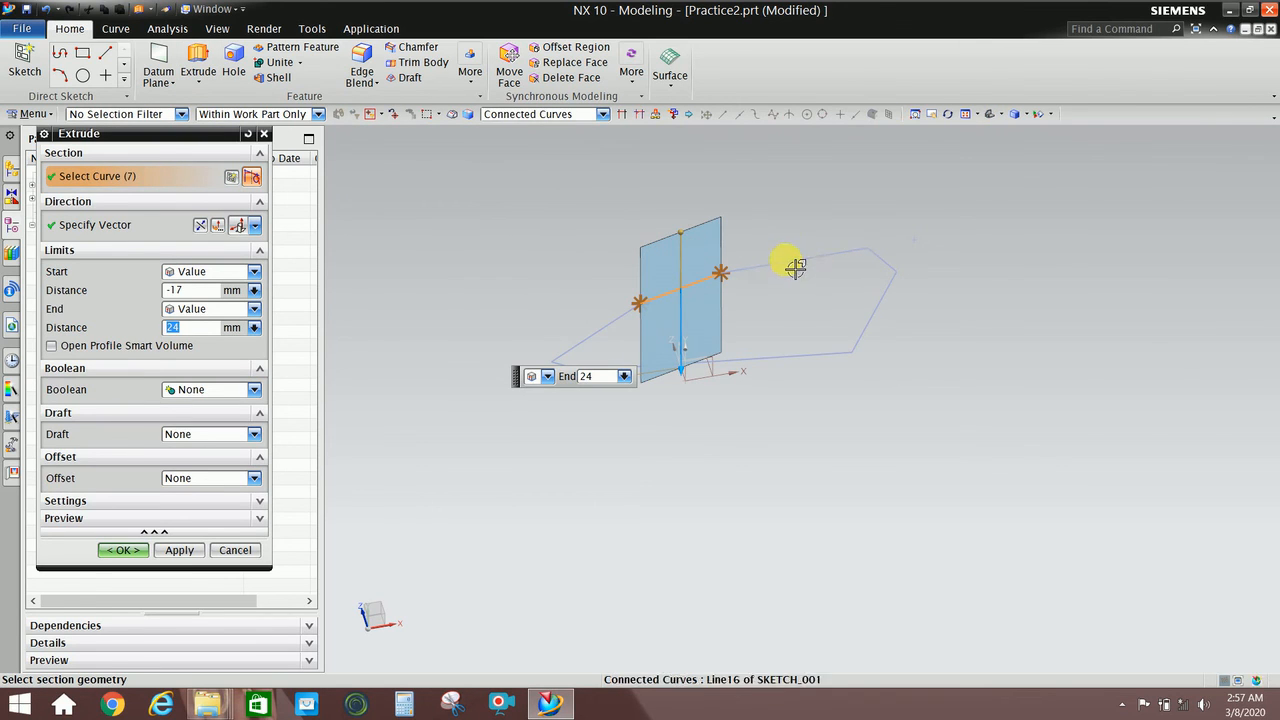
click(789, 265)
Set the extrusion's end distance to 38 mm, lengthen its start side in the opposite direction, and create the body
mouse_move(765, 265)
middle_down()
mouse_move(751, 266)
mouse_move(827, 250)
mouse_move(826, 300)
middle_up()
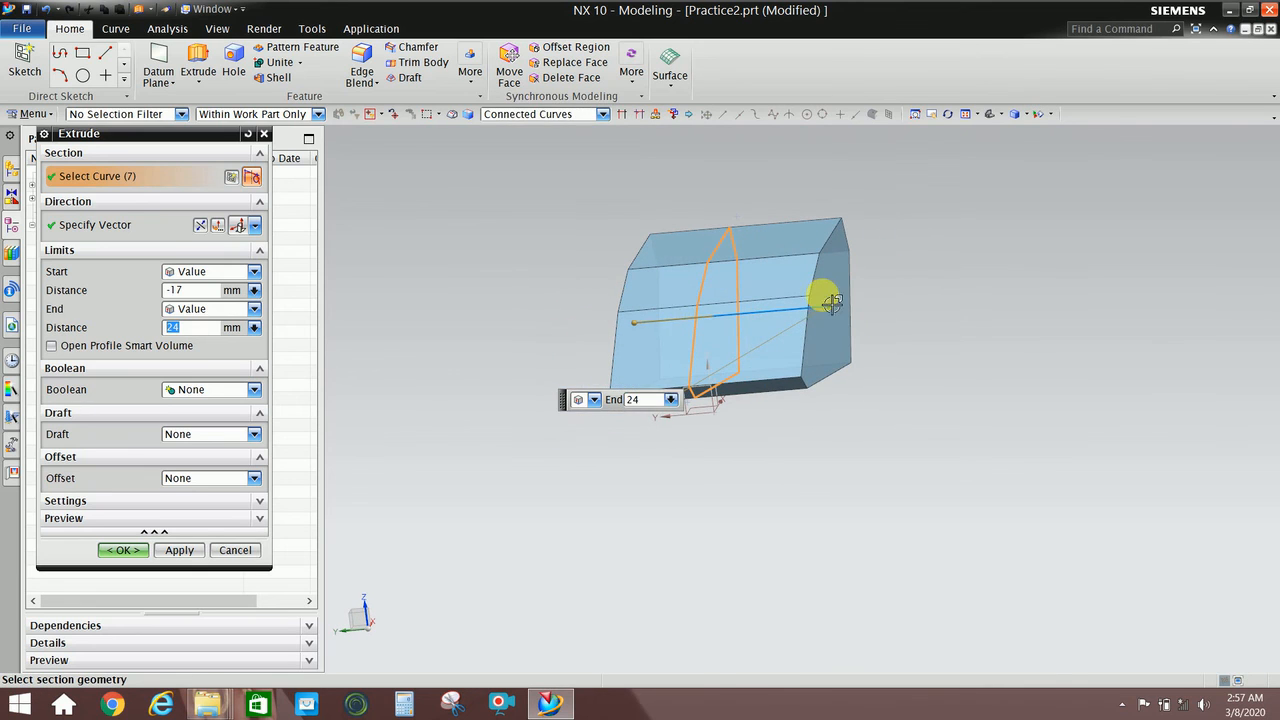
drag(829, 304, 897, 300)
drag(638, 323, 509, 333)
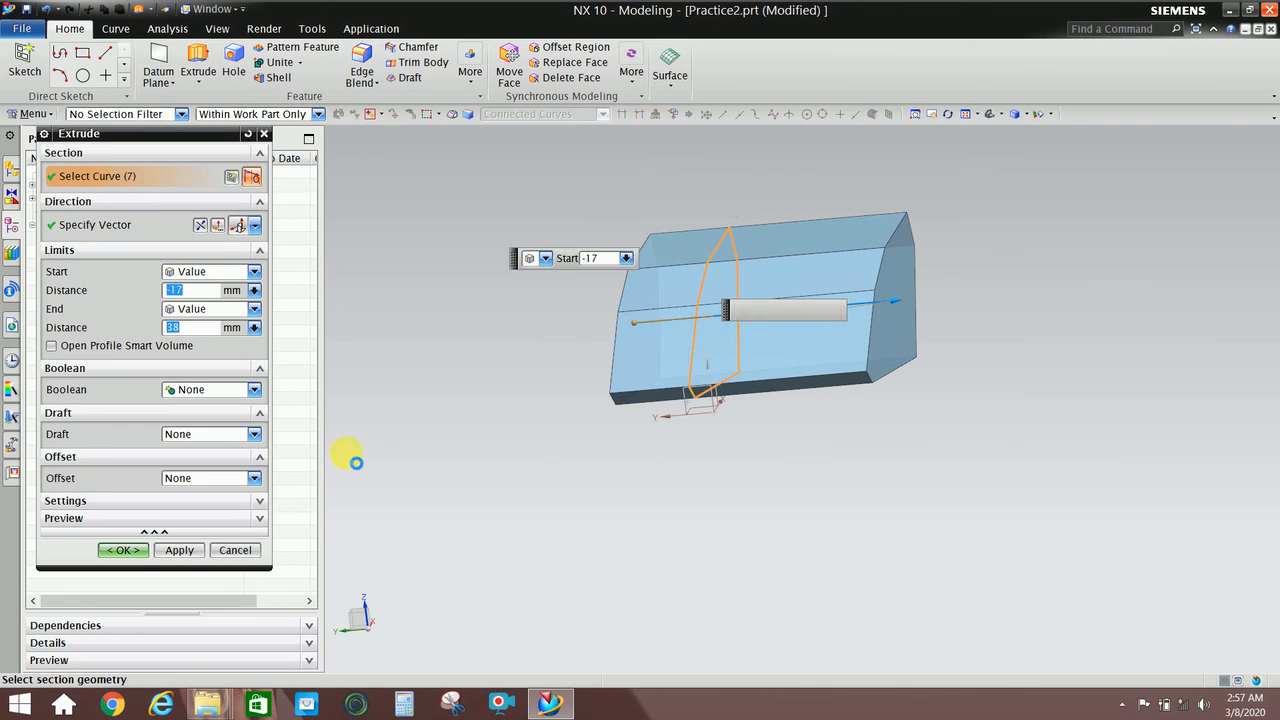
click(123, 554)
middle_drag(660, 335, 795, 290)
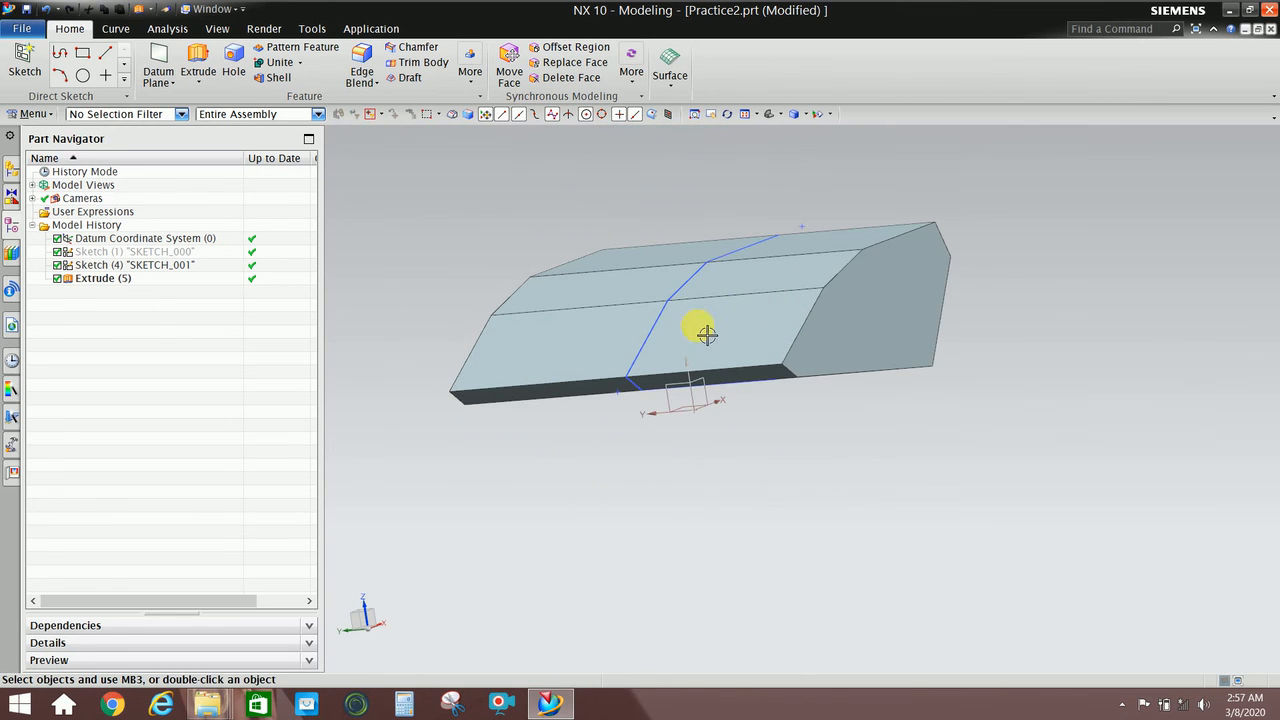
scroll(683, 311, up, 2)
middle_drag(680, 309, 707, 381)
scroll(707, 381, down, 2)
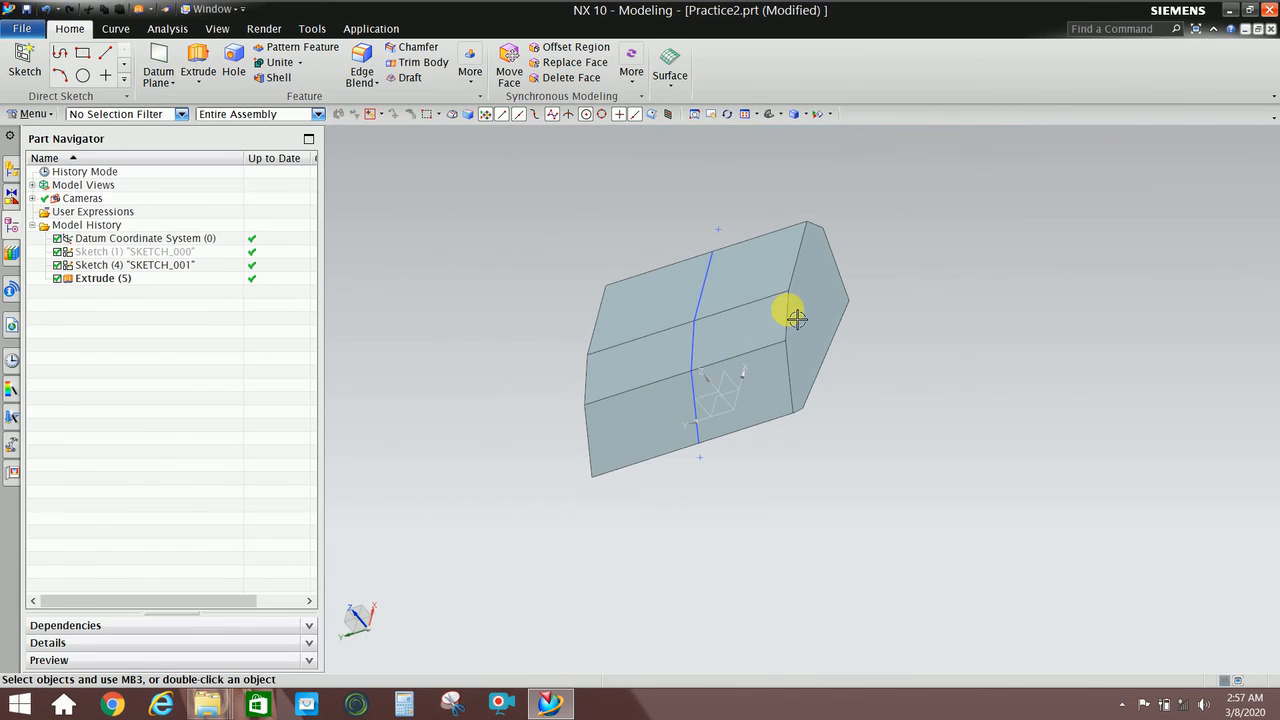
mouse_move(786, 311)
middle_down()
mouse_move(654, 251)
mouse_move(731, 301)
mouse_move(791, 280)
middle_up()
scroll(701, 318, up, 1)
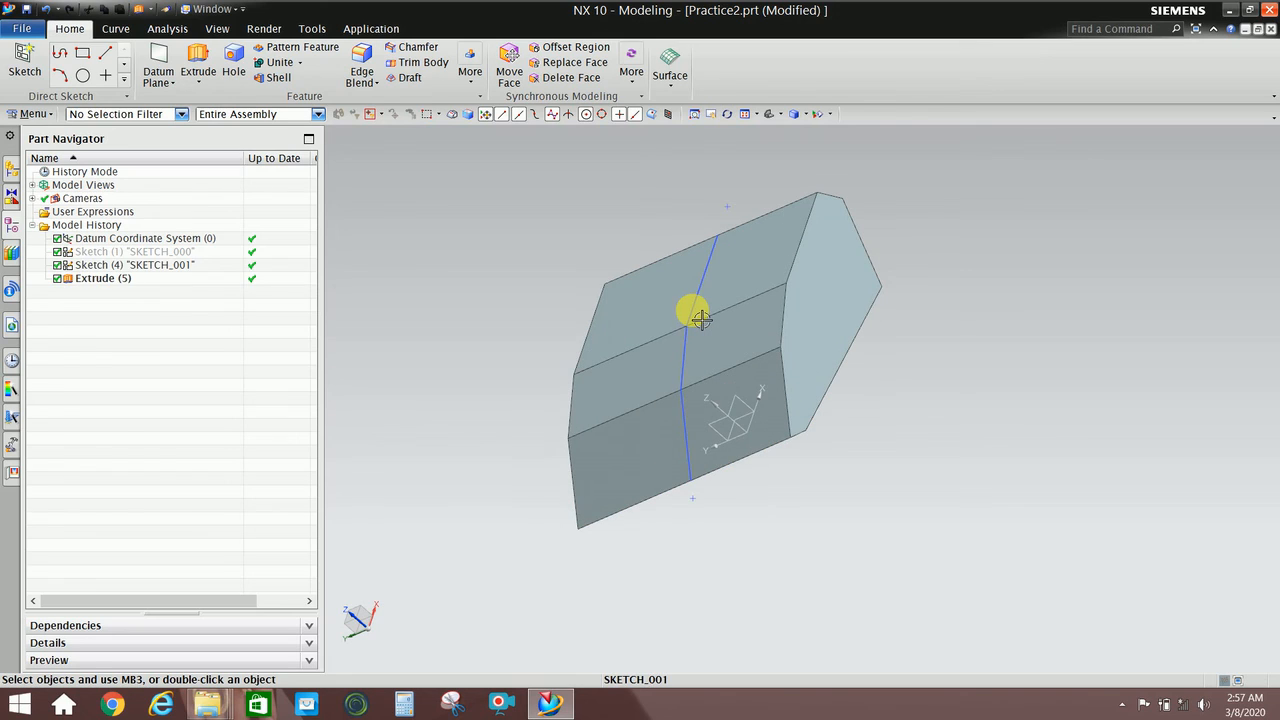